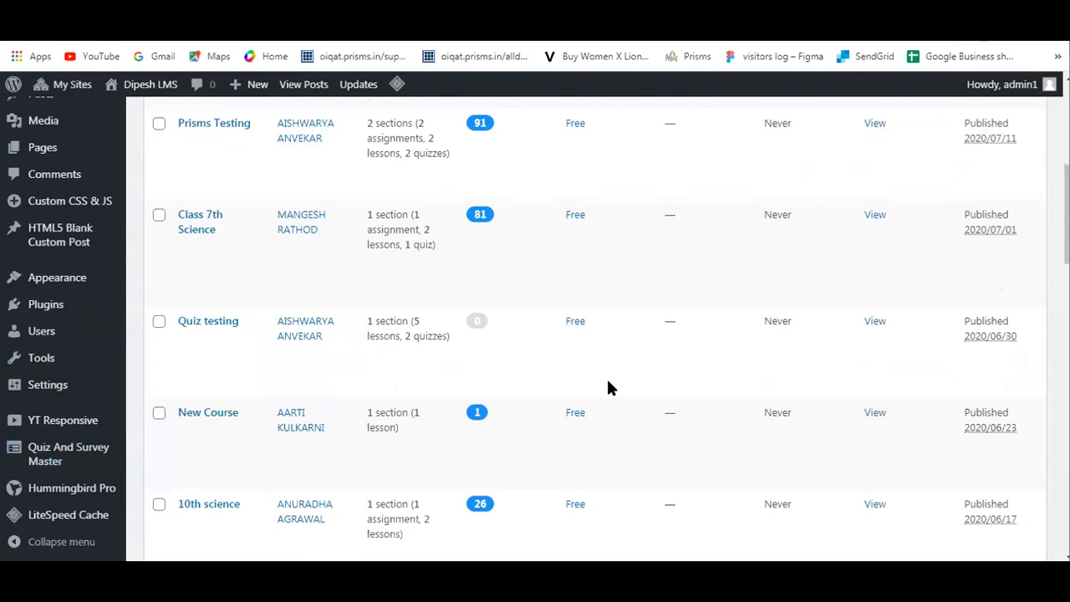
# - Open the Quizzes/Surveys page of Quiz And Survey Master and bring up the form for creating a new quiz
pyautogui.moveTo(90, 462)
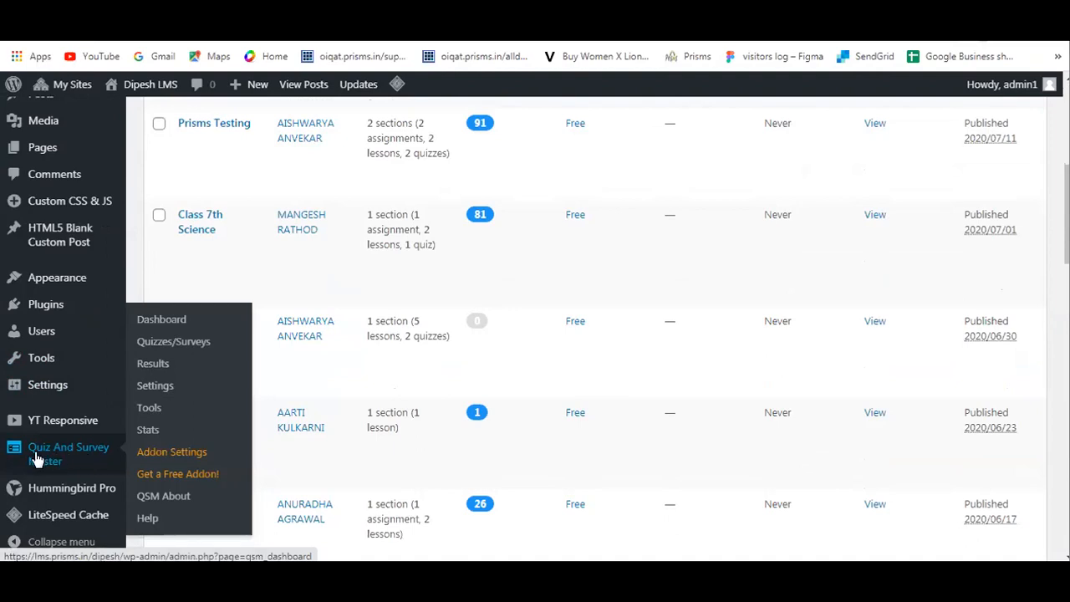
pyautogui.click(190, 343)
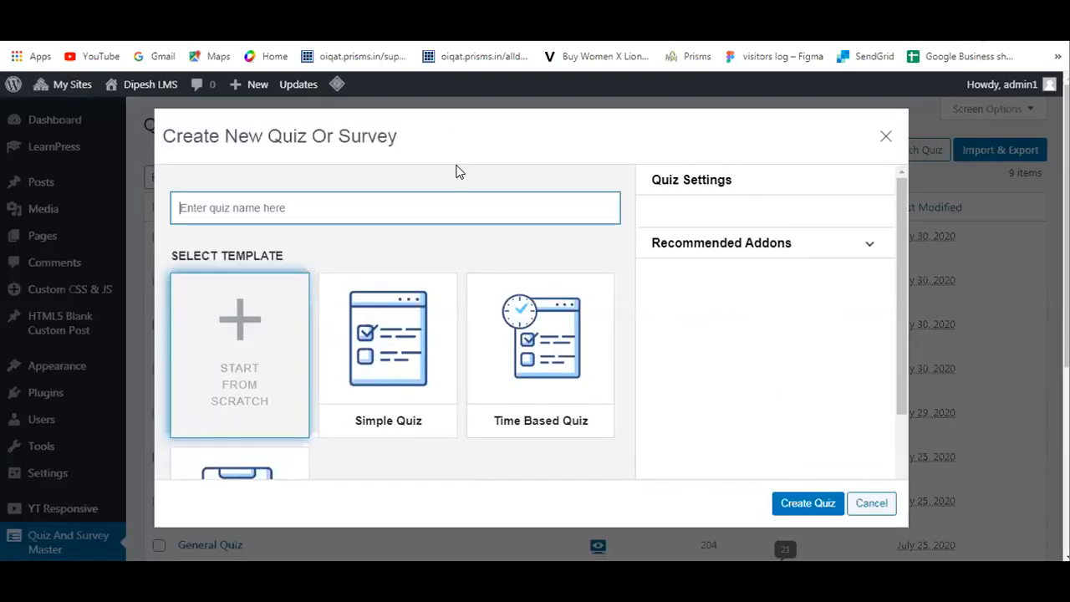
pyautogui.click(785, 223)
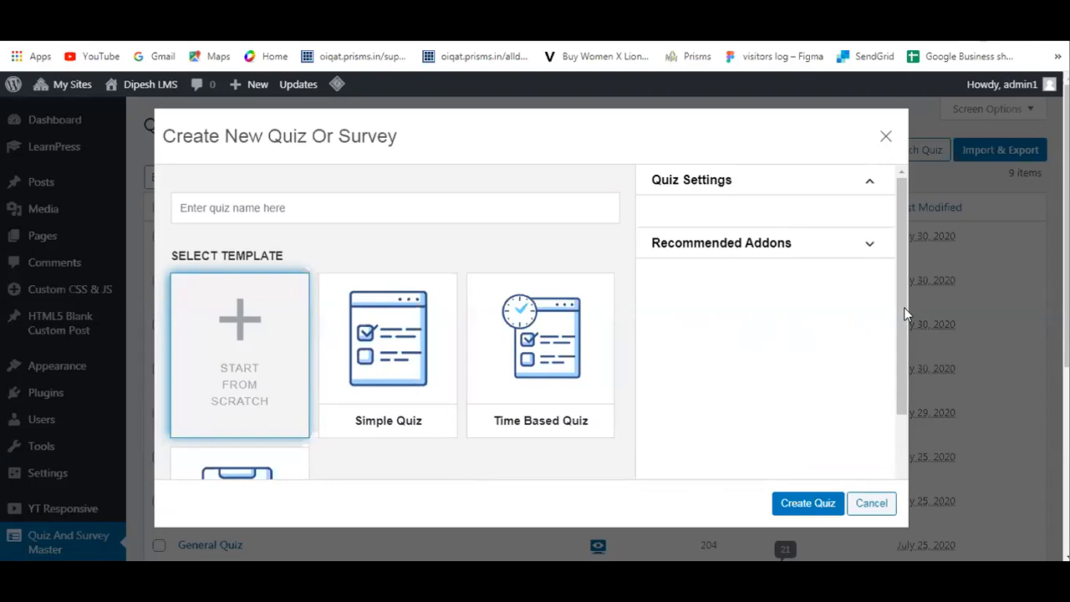
pyautogui.scroll(-1, 840, 448)
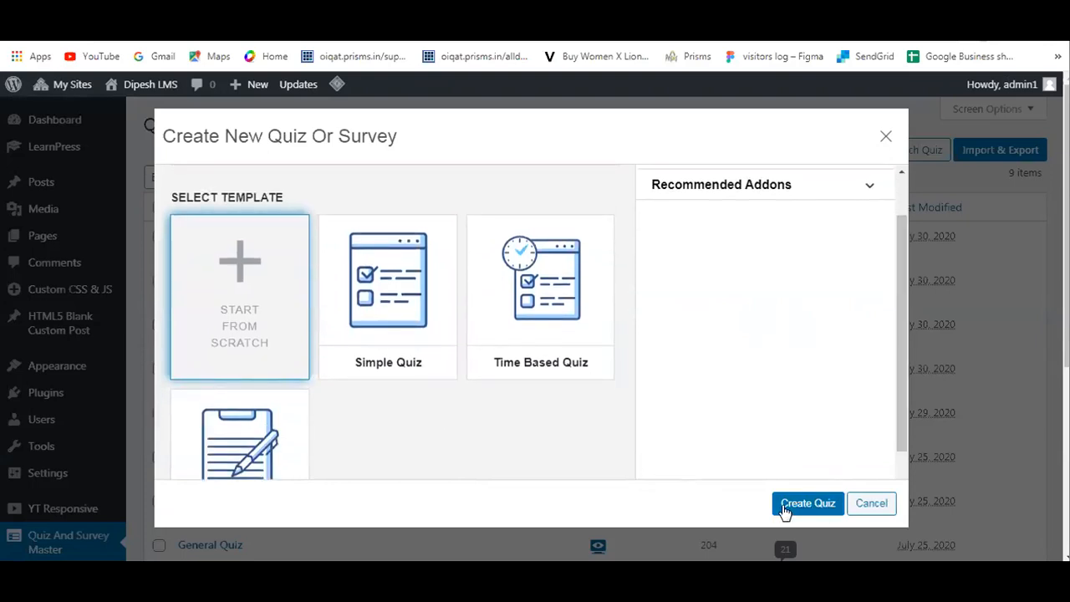
pyautogui.click(785, 510)
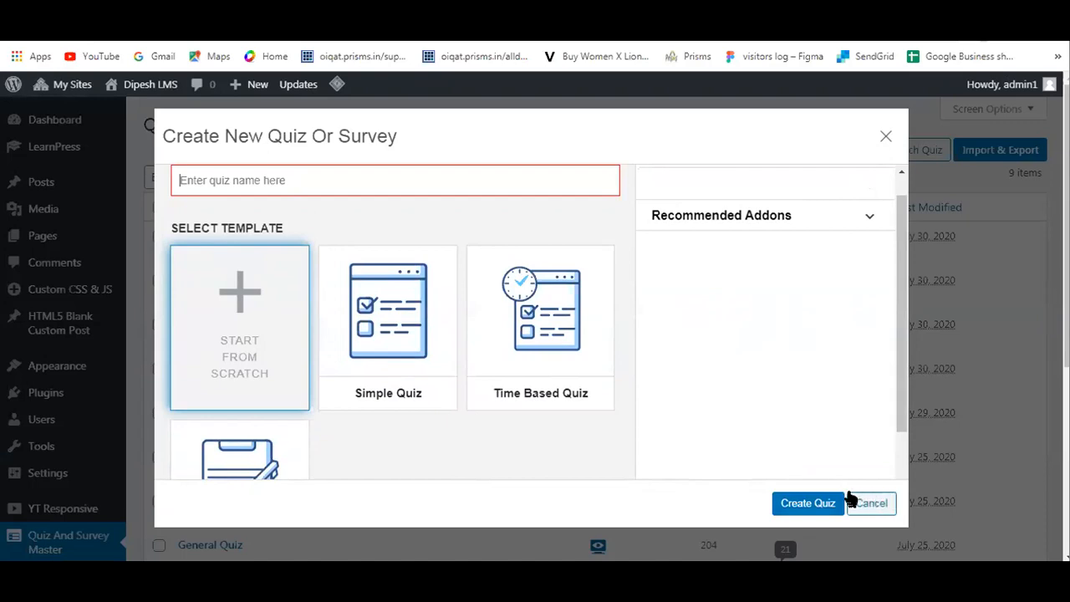
# - Choose the Time Based Quiz template for the new quiz
pyautogui.click(514, 351)
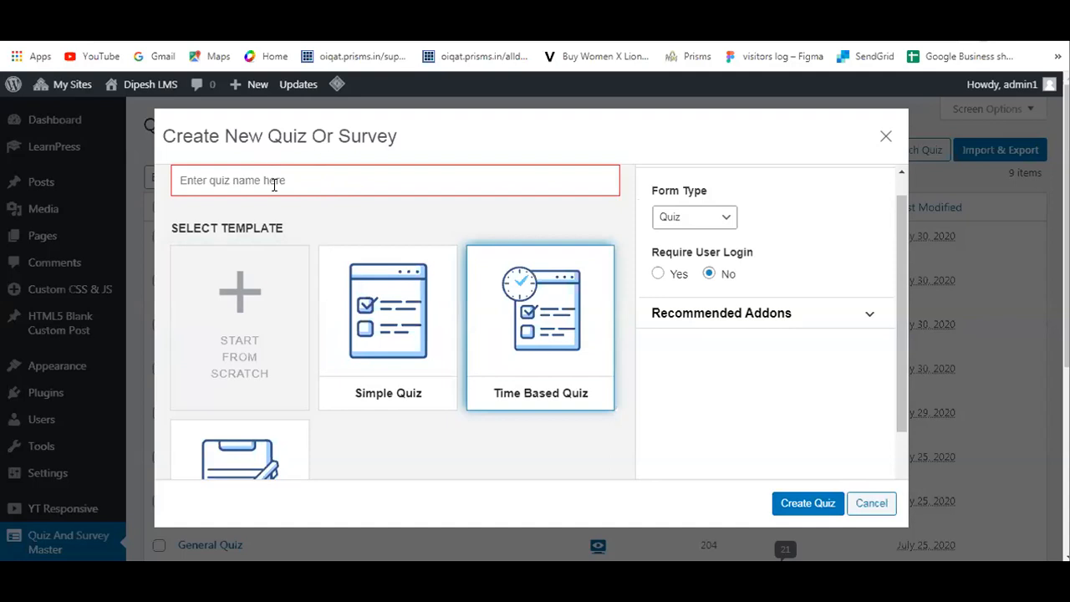
pyautogui.click(278, 184)
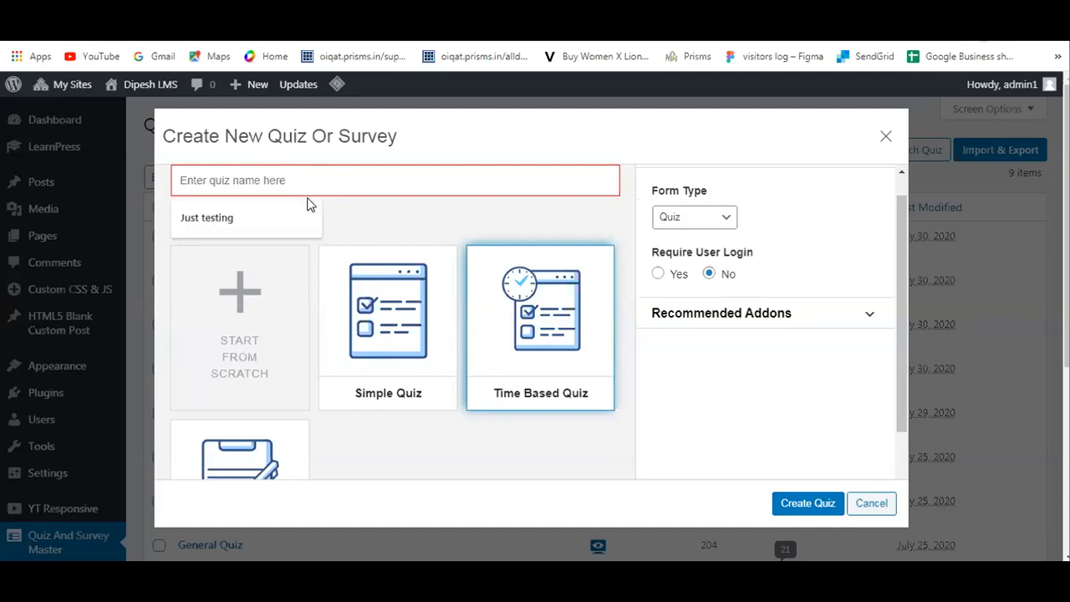
pyautogui.scroll(-3, 325, 468)
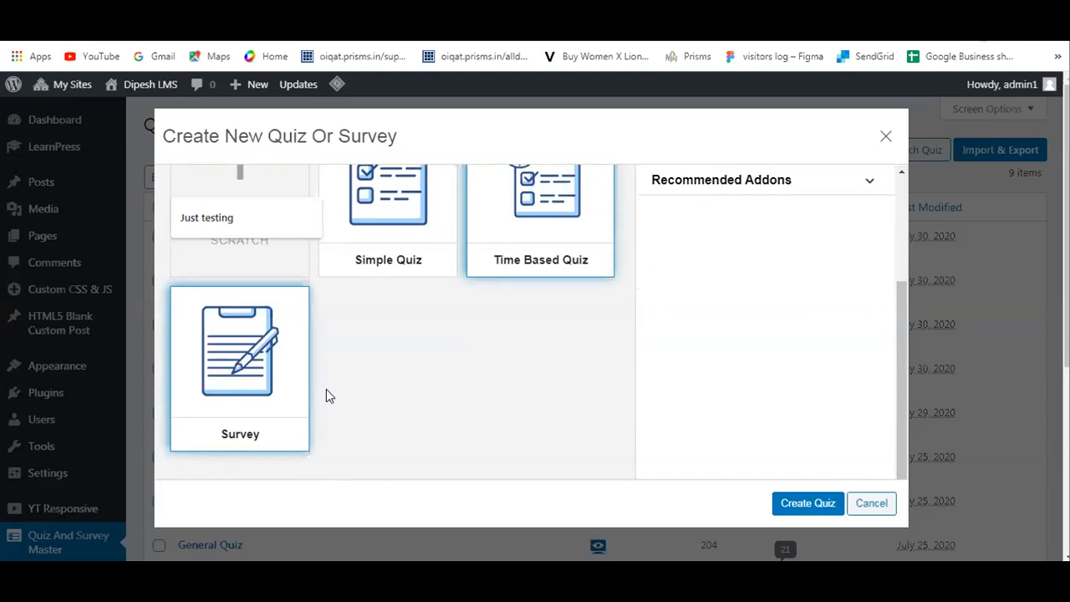
pyautogui.scroll(4, 400, 401)
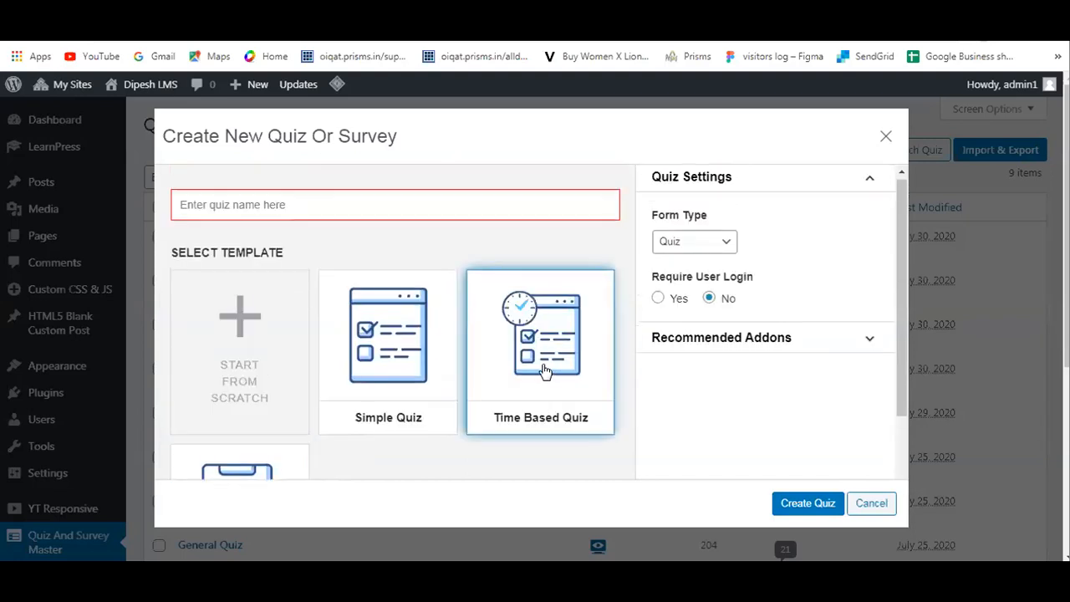
pyautogui.click(539, 368)
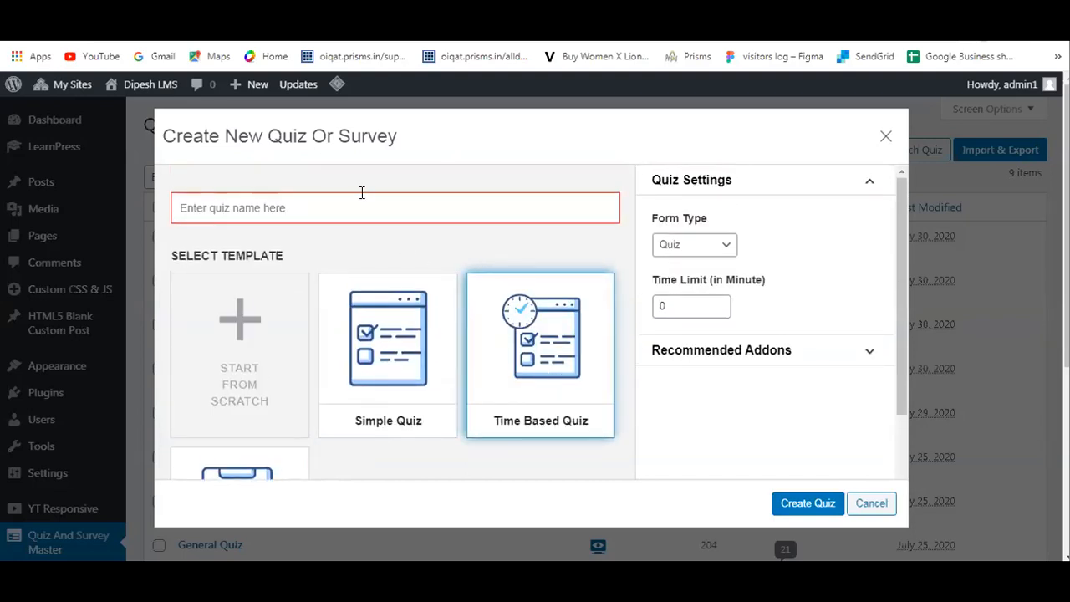
# - Name the new quiz "Practice Quiz zoom"
pyautogui.click(370, 196)
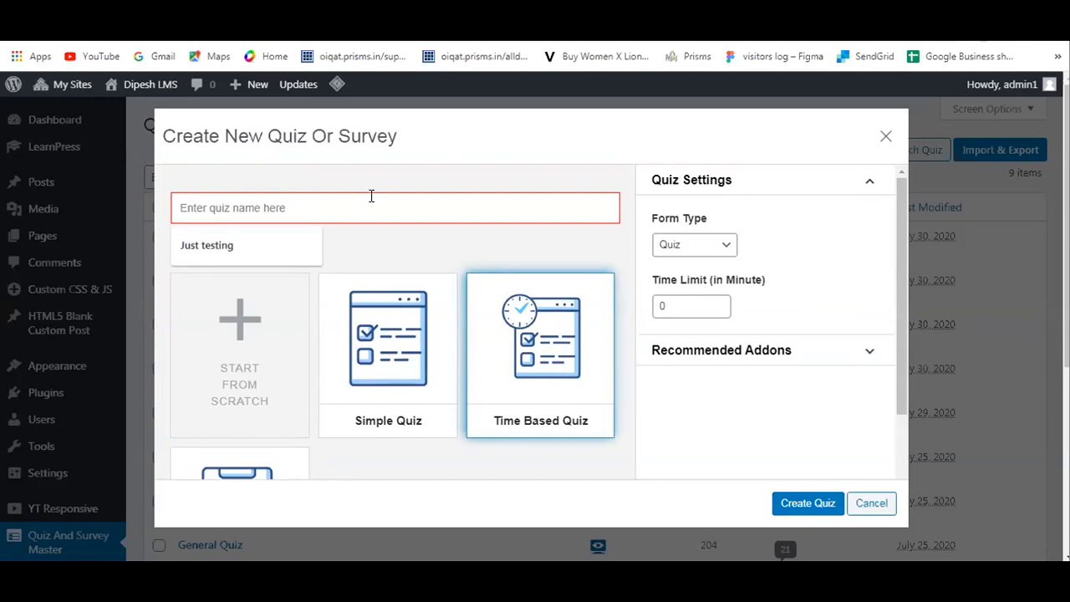
pyautogui.write('Quiz')
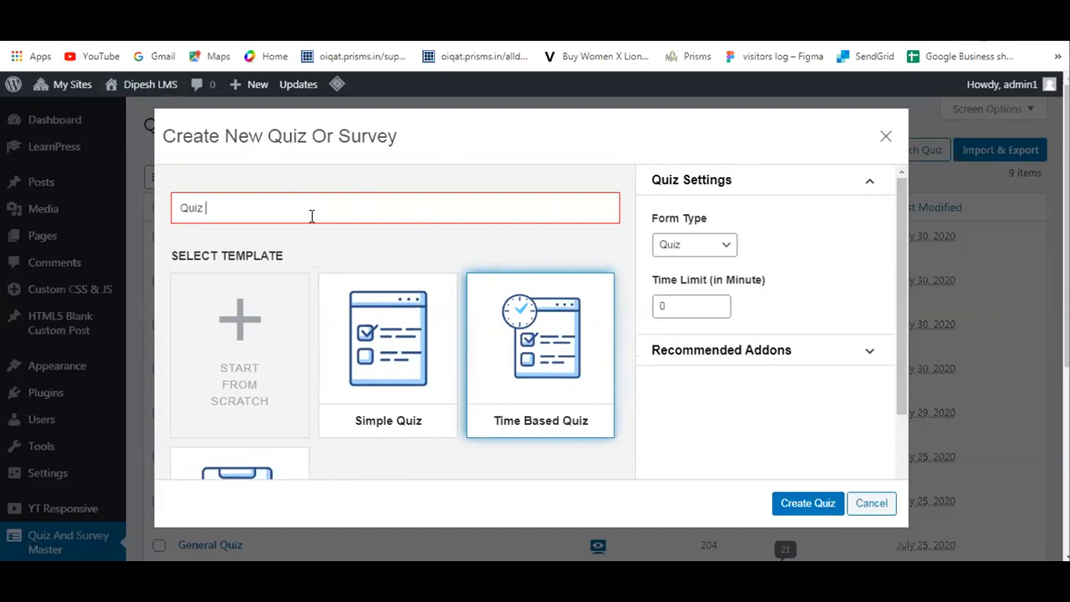
pyautogui.write('1')
pyautogui.press('BackSpace')
pyautogui.press('BackSpace')
pyautogui.press('BackSpace')
pyautogui.press('BackSpace')
pyautogui.press('BackSpace')
pyautogui.press('BackSpace')
pyautogui.write('Practice Quiz zoom')
# - Set the time limit to 30 minutes, keep the form type as Quiz, and create the quiz
pyautogui.click(686, 303)
pyautogui.press('BackSpace')
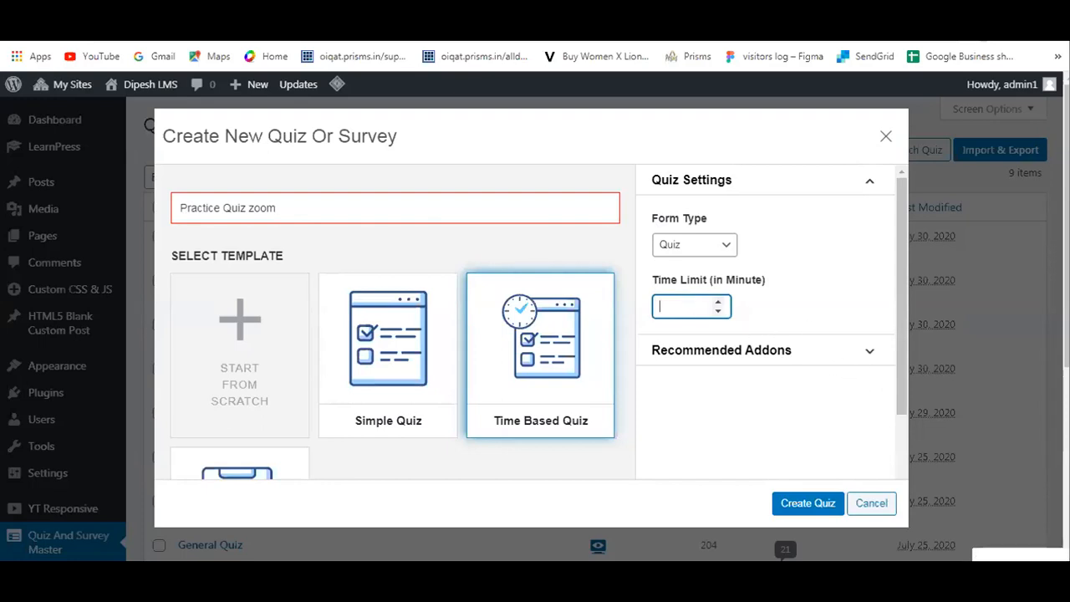
pyautogui.write('30')
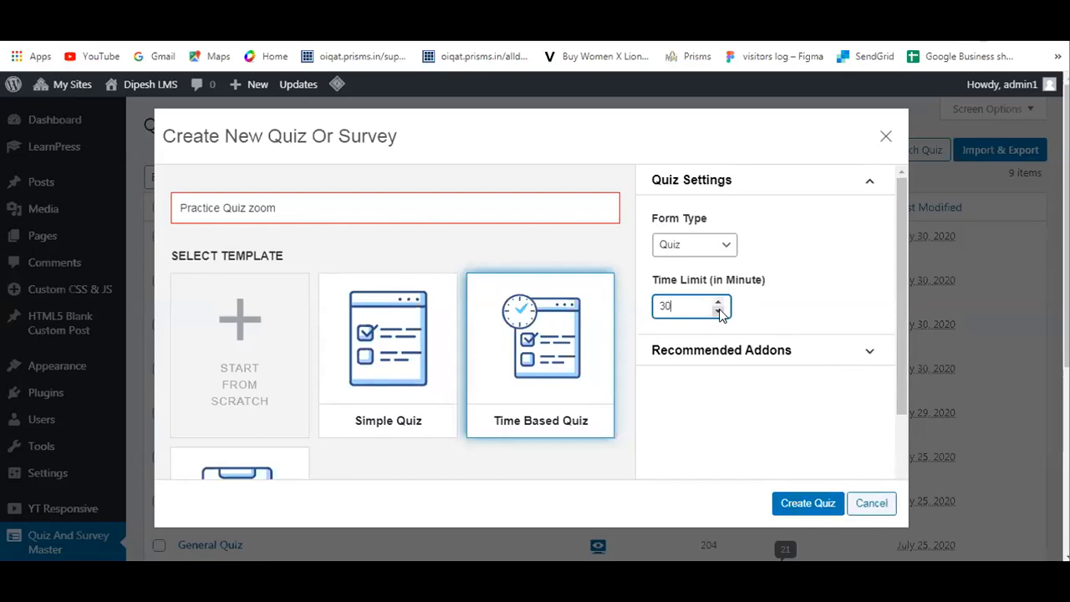
pyautogui.click(724, 251)
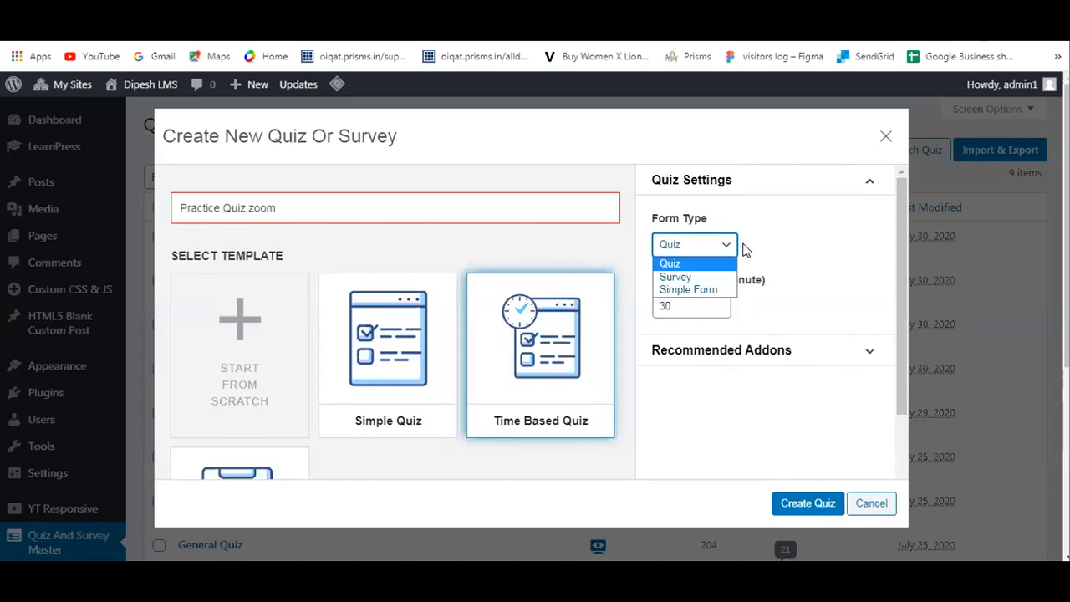
pyautogui.click(768, 241)
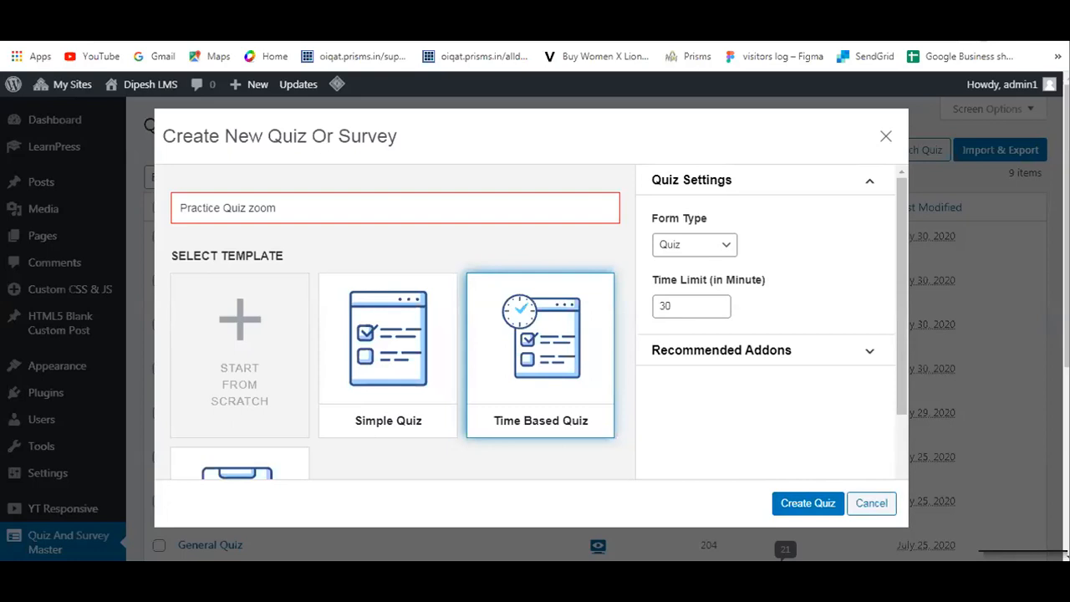
pyautogui.click(978, 584)
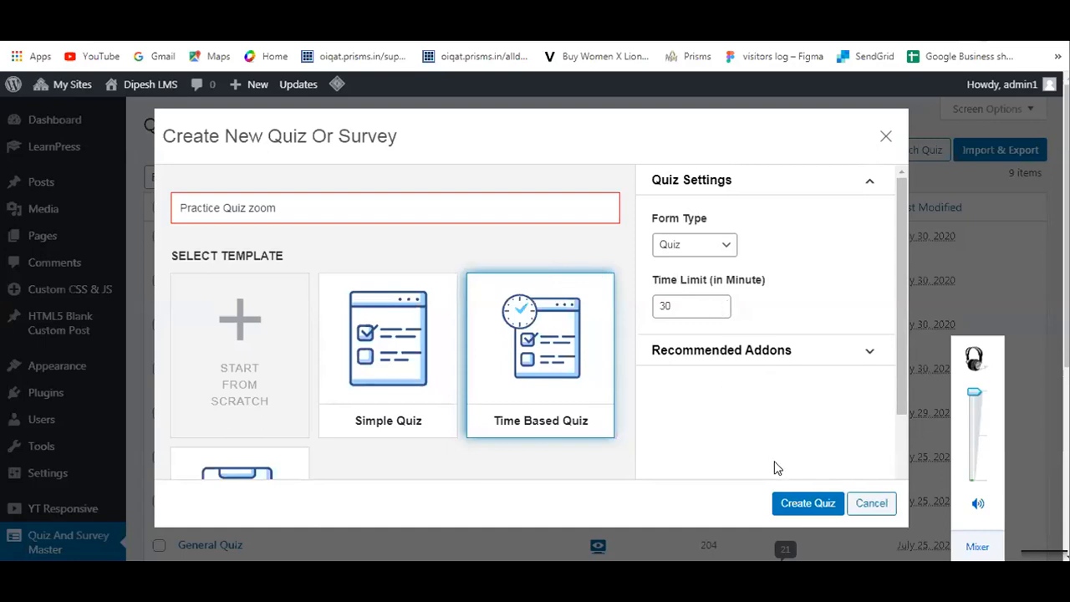
pyautogui.click(808, 504)
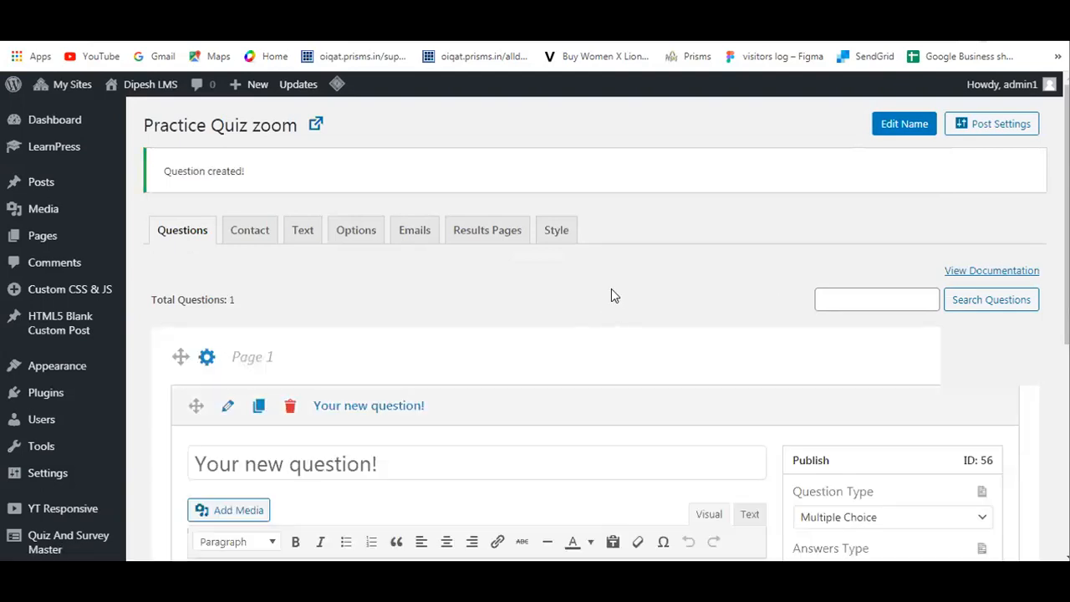
# - Clear the placeholder title "Your new question!" from the first question on Page 1
pyautogui.scroll(-1, 571, 312)
pyautogui.scroll(1, 357, 298)
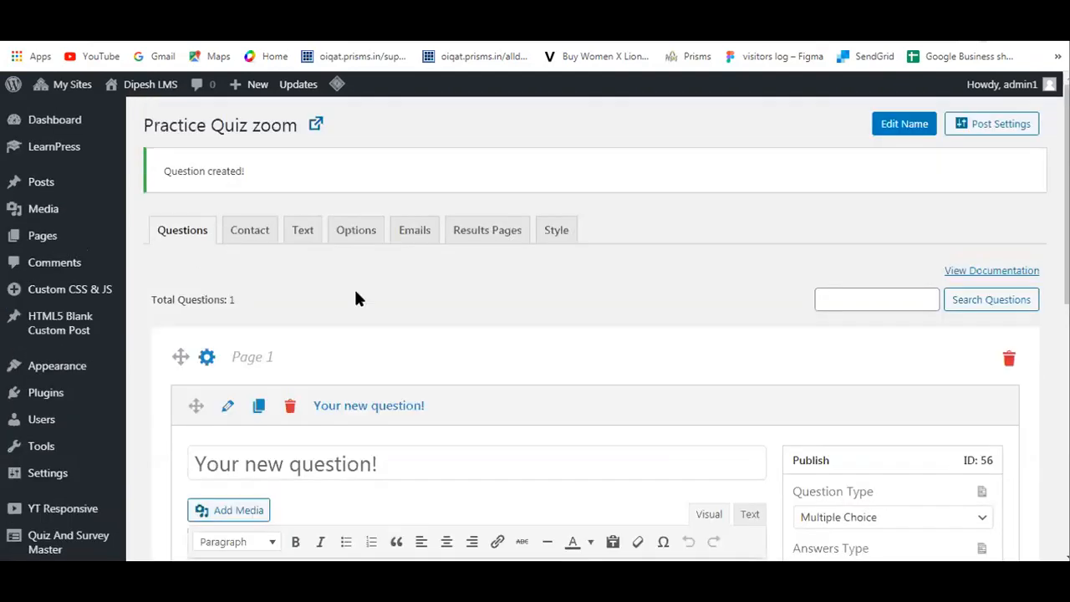
pyautogui.scroll(-2, 586, 338)
pyautogui.click(372, 226)
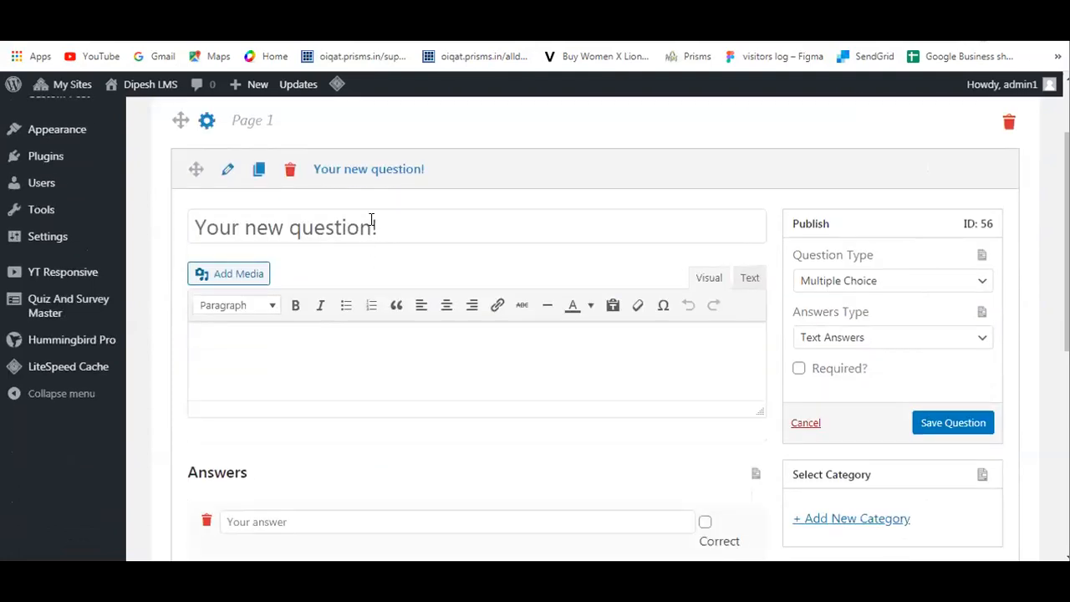
pyautogui.moveTo(396, 221); pyautogui.dragTo(153, 251)
pyautogui.press('BackSpace')
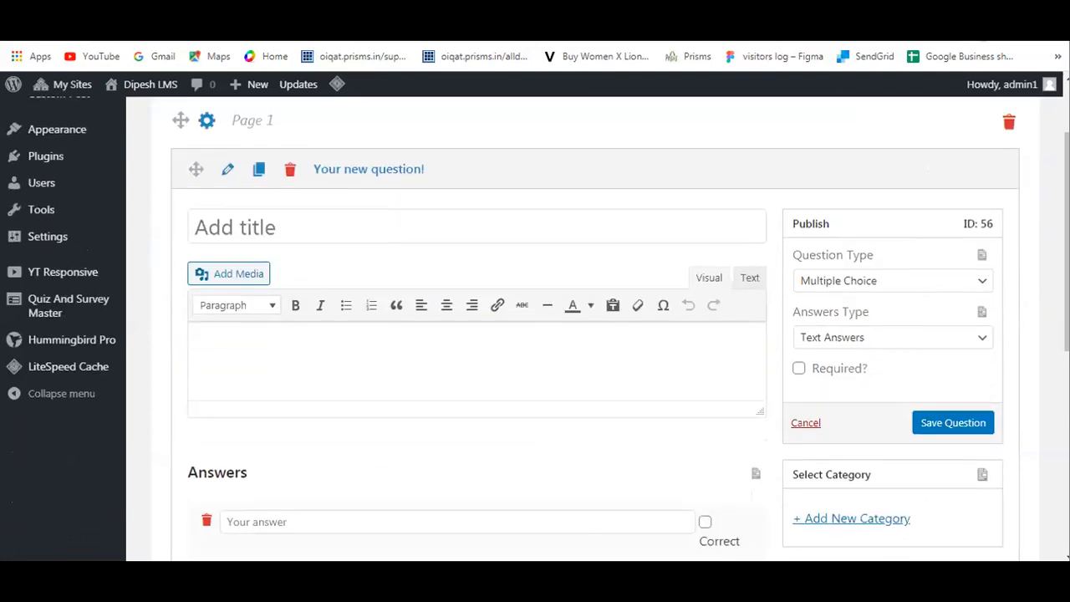
# - Switch to the Word quiz document, copy the first question about Newton's third law, and paste it as the question title
pyautogui.click(552, 524)
pyautogui.scroll(15, 581, 355)
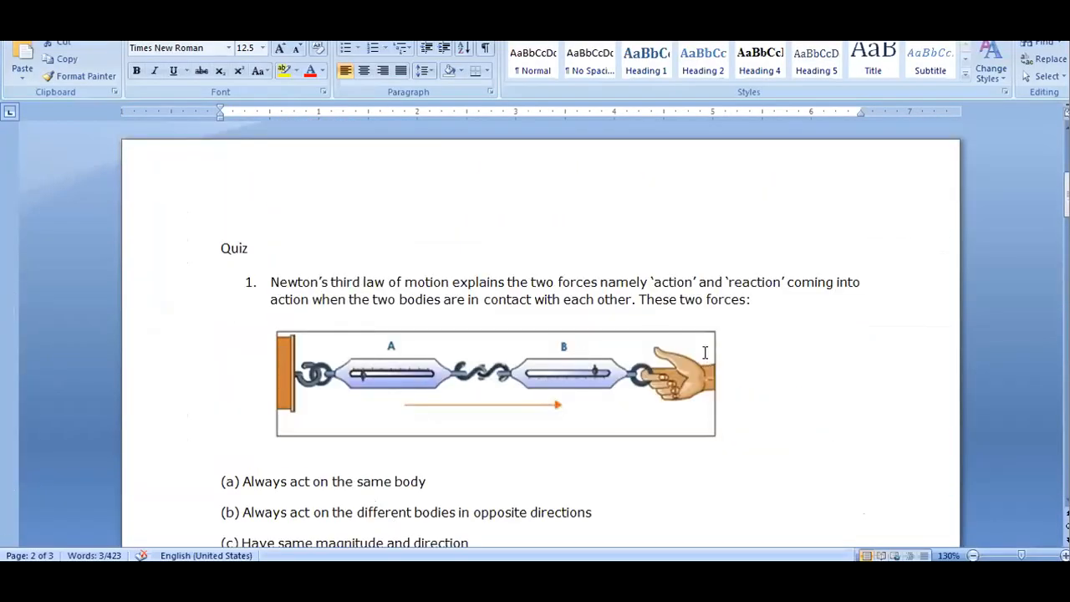
pyautogui.moveTo(754, 301); pyautogui.dragTo(273, 291)
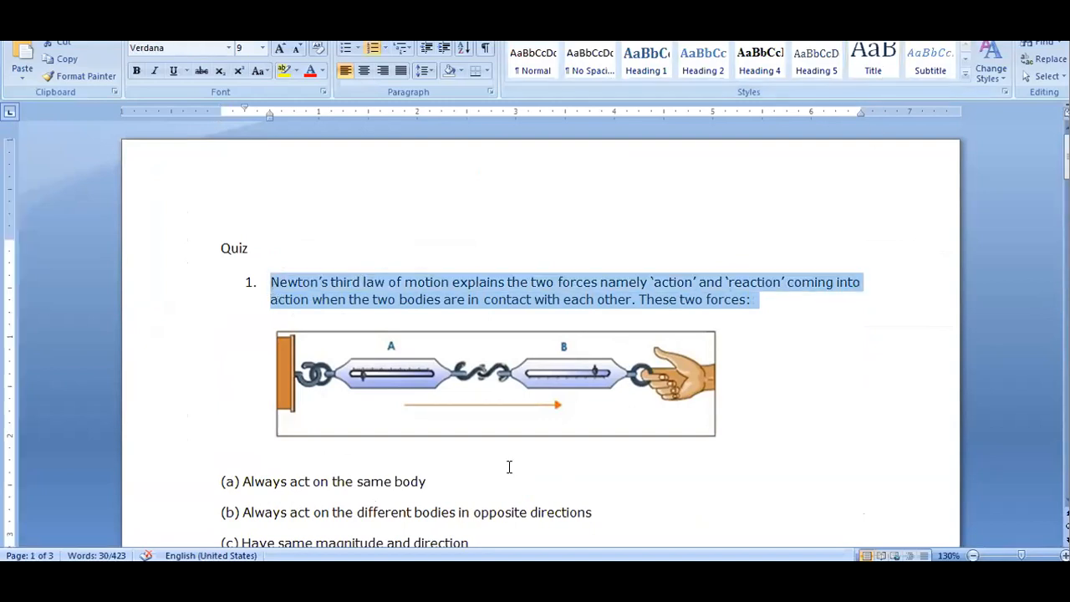
pyautogui.hotkey('alt', 'Tab')
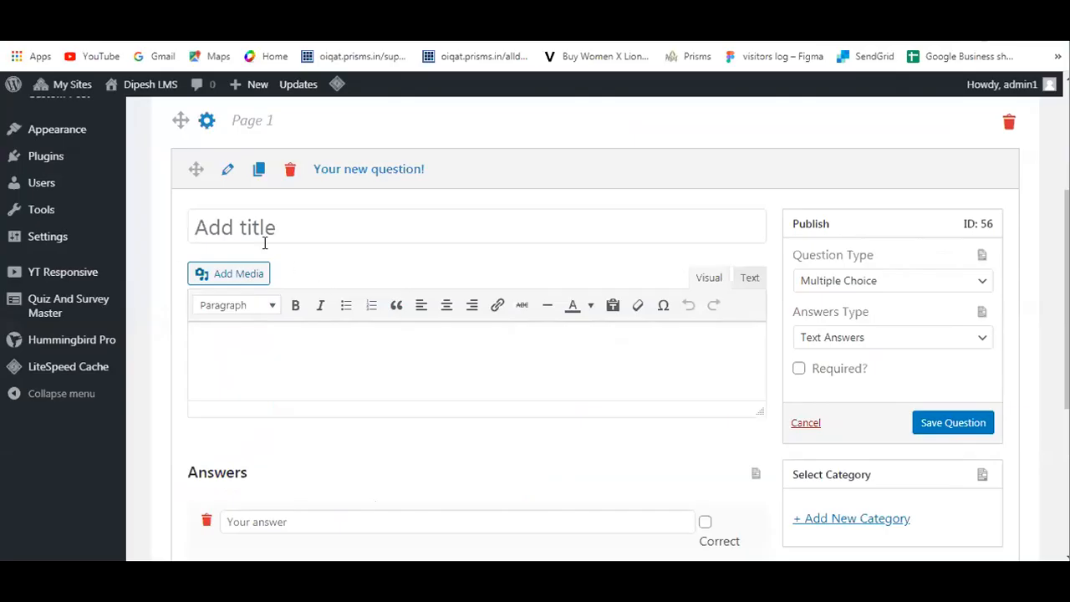
pyautogui.hotkey('ctrl', 'v')
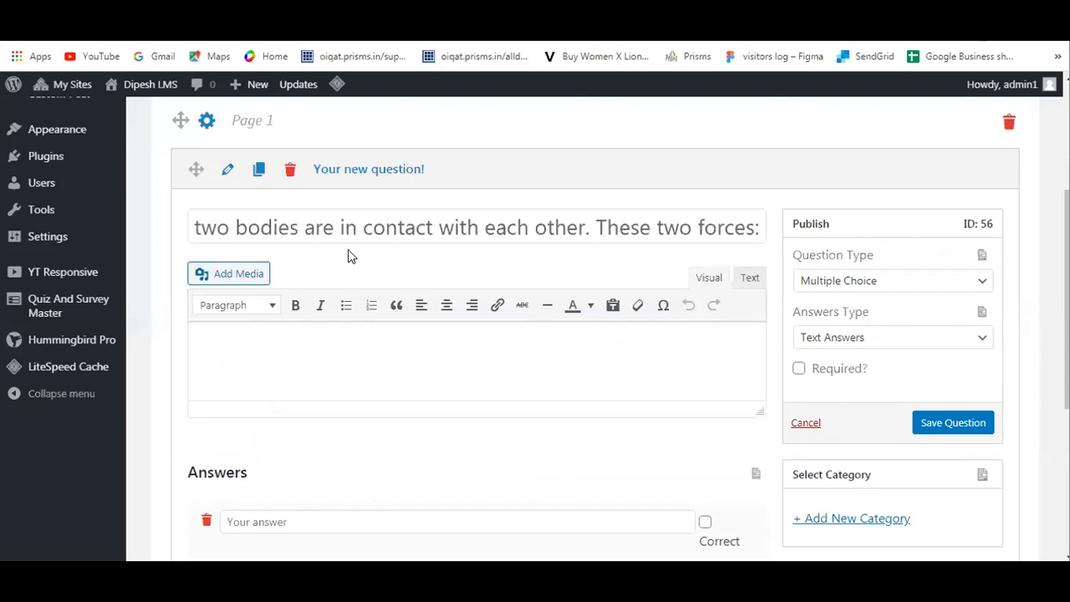
# - Remove the leading number "1." and its spacing from the question title so it starts with "Newton's"
pyautogui.click(306, 350)
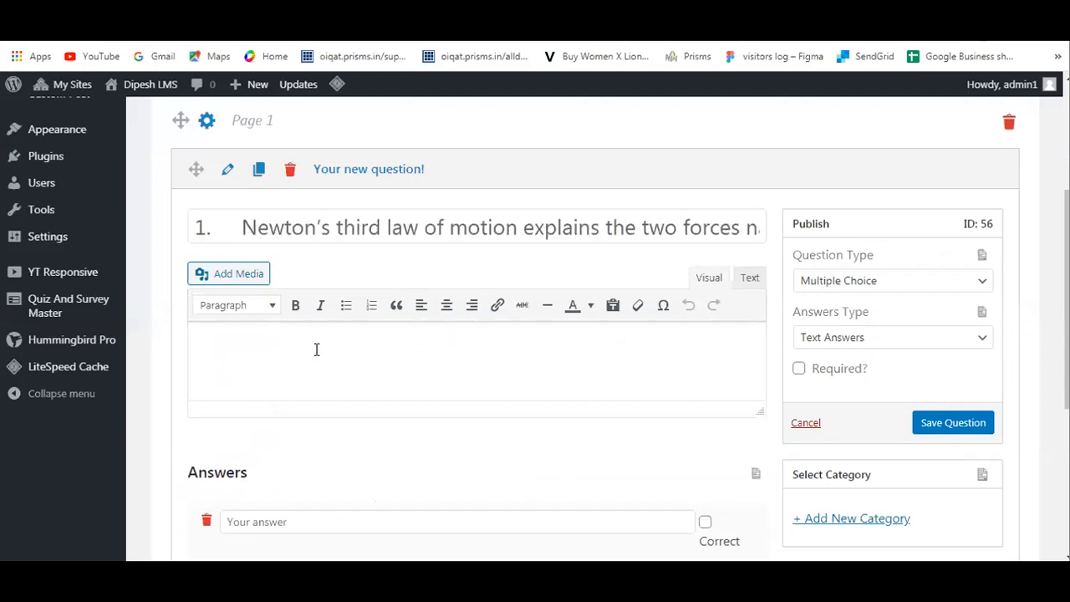
pyautogui.click(241, 237)
pyautogui.press('BackSpace')
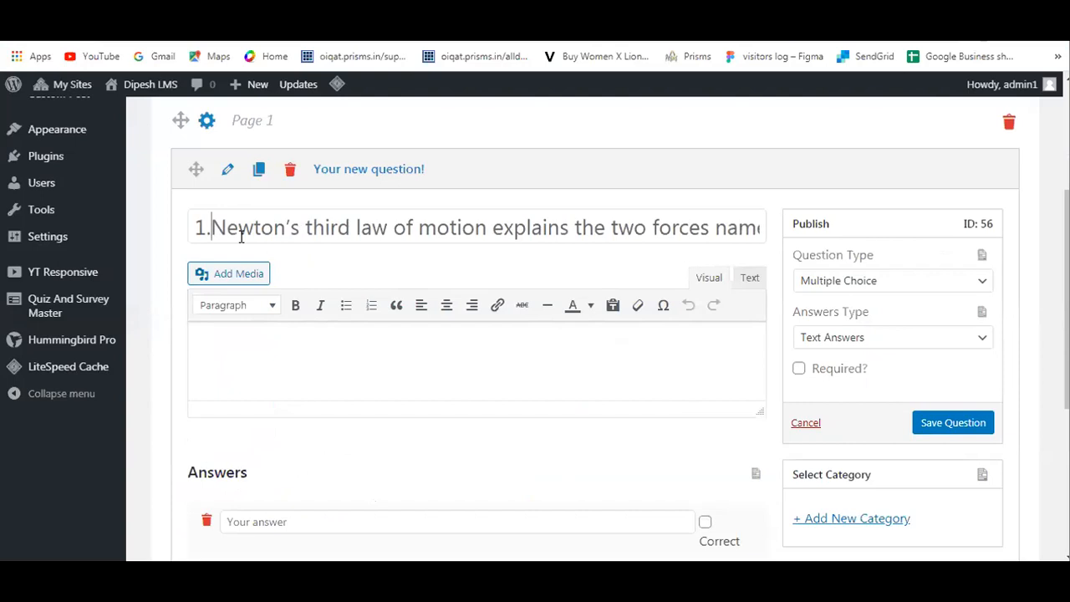
pyautogui.press('BackSpace')
pyautogui.press('BackSpace')
# - Try to insert the states-of-matter.jpg image from the media library into the question's description
pyautogui.click(239, 351)
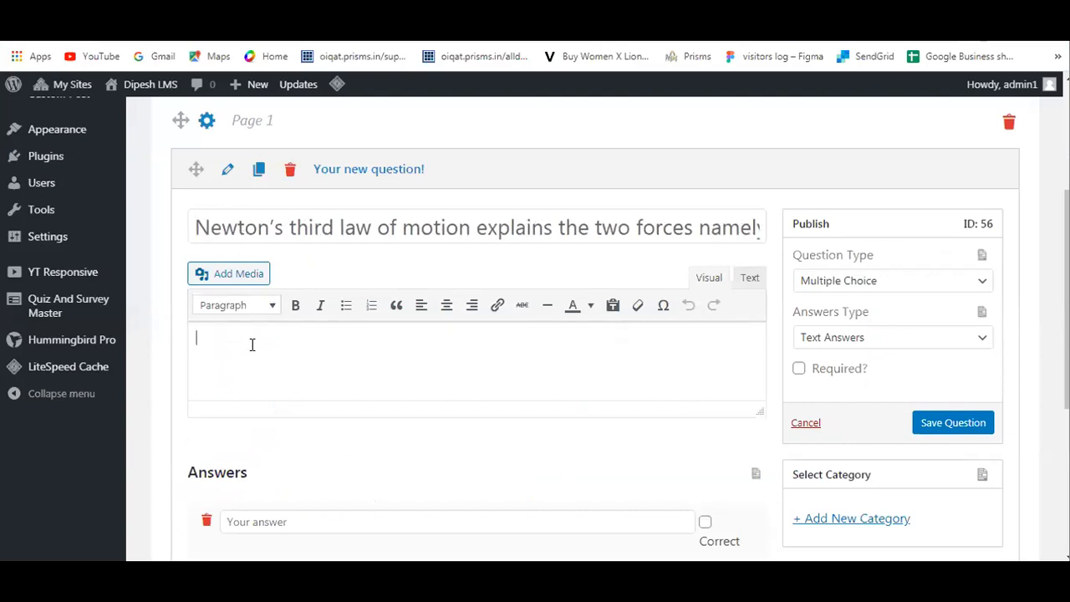
pyautogui.click(251, 265)
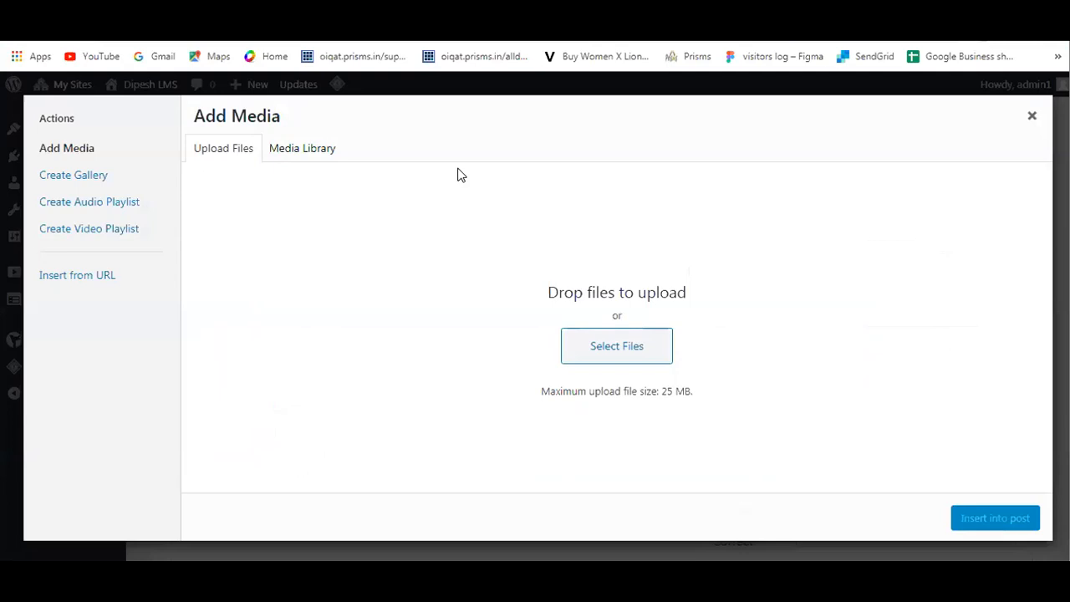
pyautogui.click(297, 153)
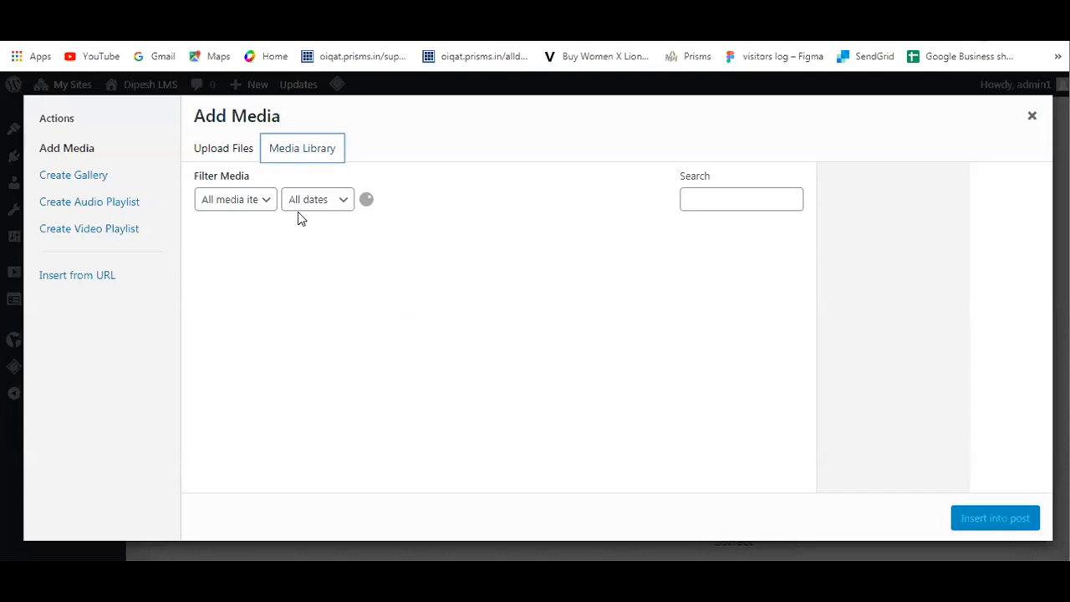
pyautogui.click(241, 155)
pyautogui.click(304, 159)
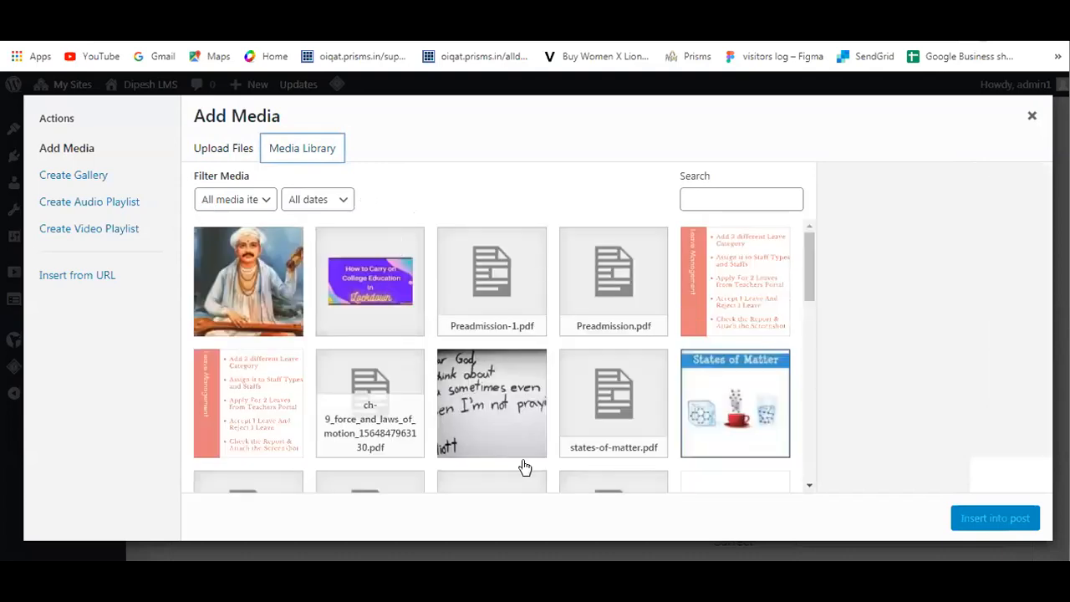
pyautogui.click(746, 422)
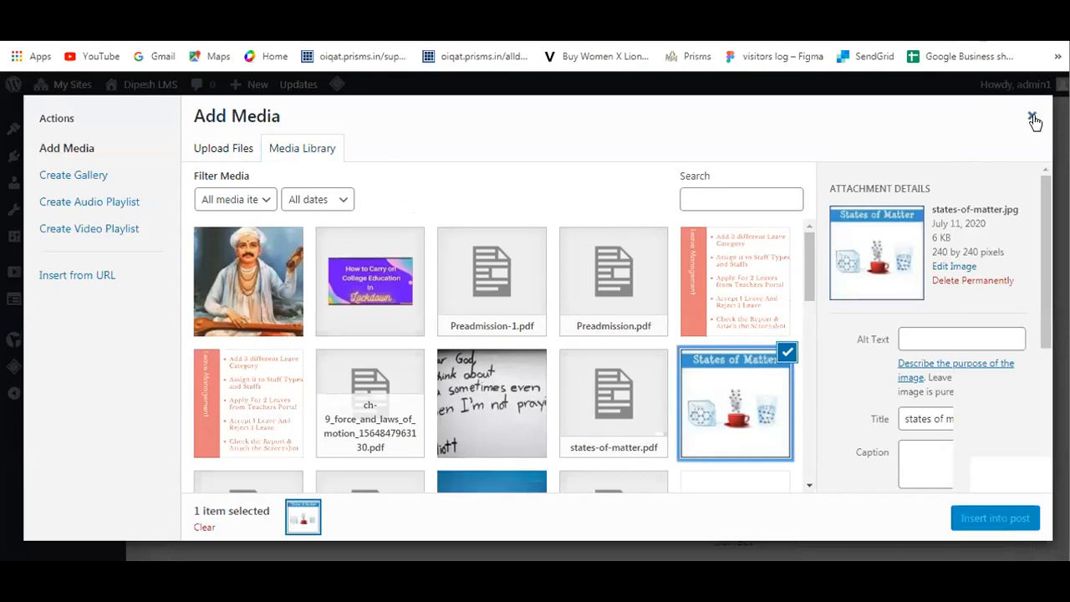
pyautogui.click(997, 513)
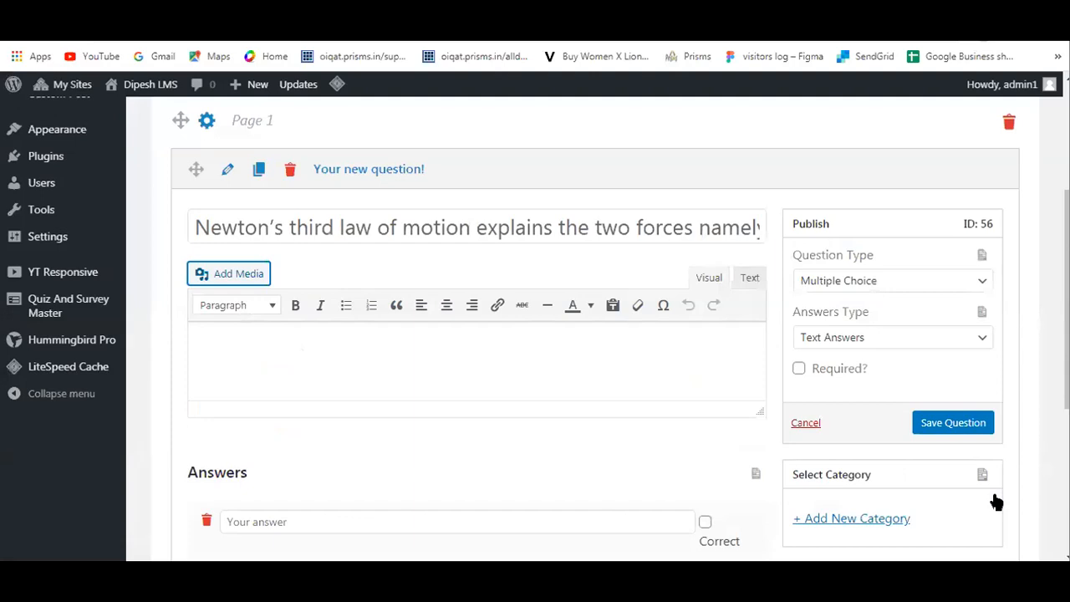
pyautogui.moveTo(758, 228); pyautogui.dragTo(130, 243)
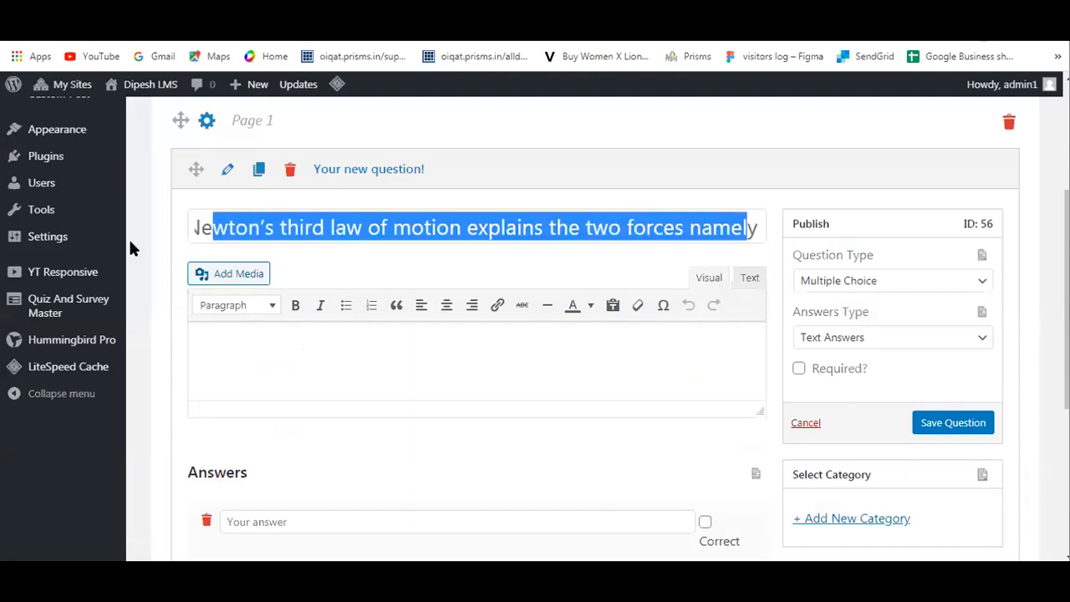
pyautogui.click(536, 370)
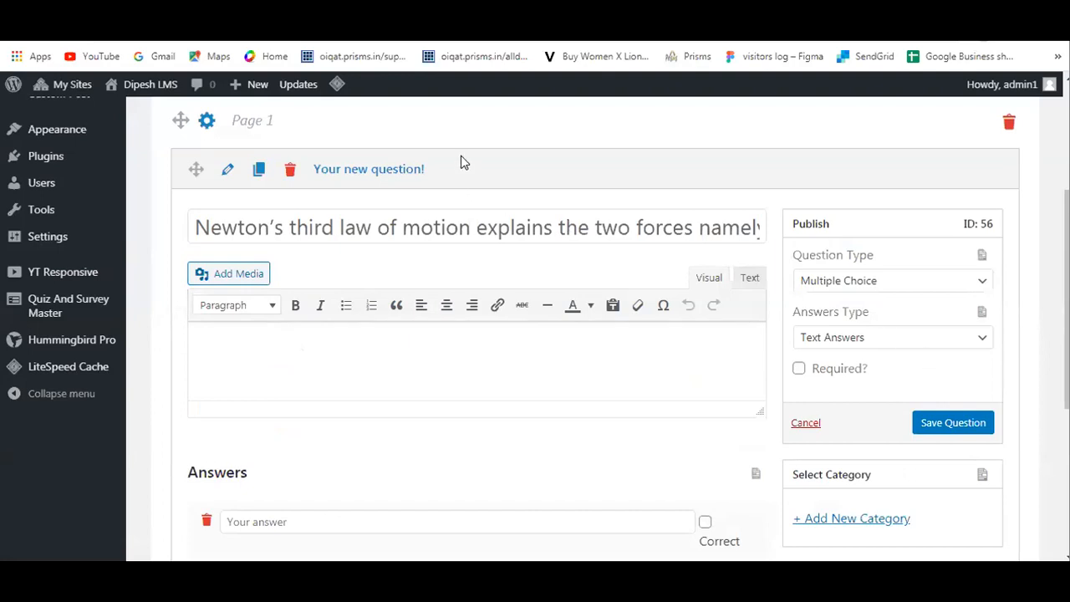
# - Insert the States of Matter image into the Newton's third law question's description
pyautogui.hotkey('ctrl', 'v')
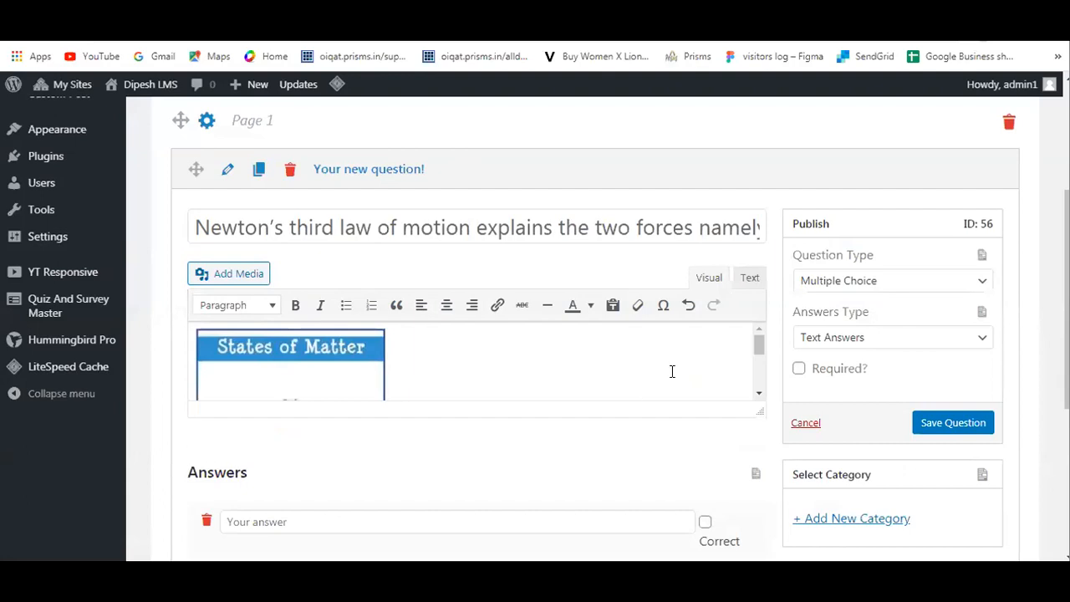
pyautogui.scroll(-2, 751, 372)
pyautogui.scroll(2, 725, 367)
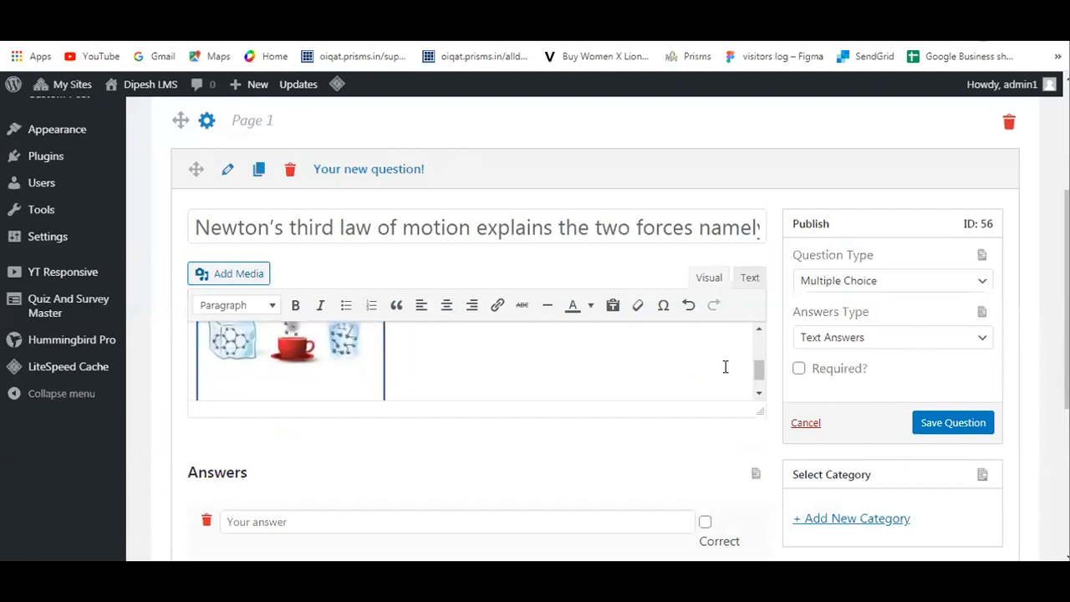
pyautogui.scroll(1, 725, 366)
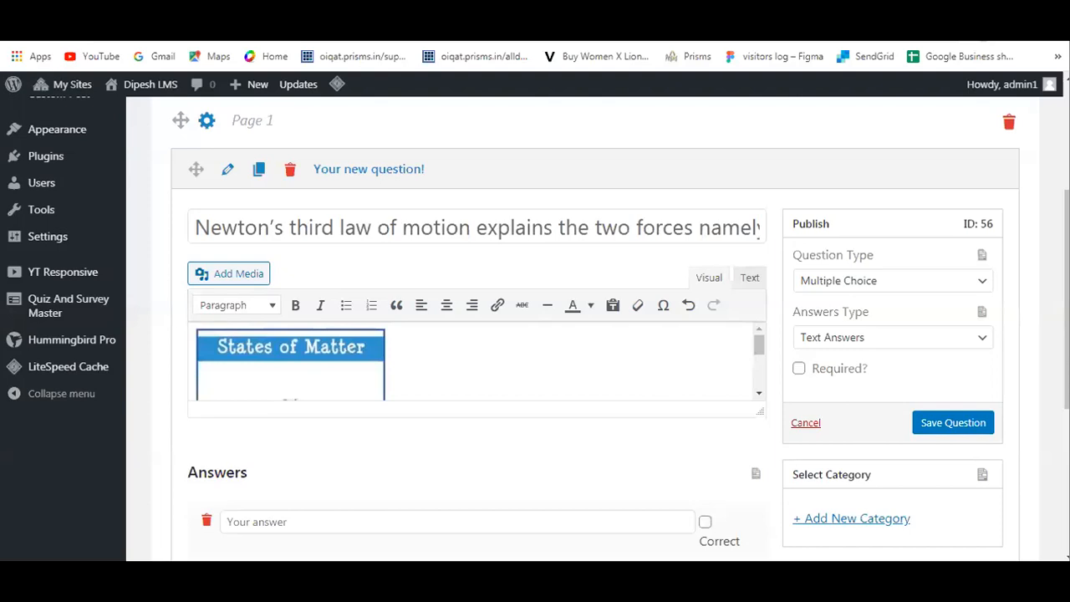
# - Examine the available question types, keeping Multiple Choice for this question
pyautogui.click(941, 284)
pyautogui.scroll(-1, 1020, 277)
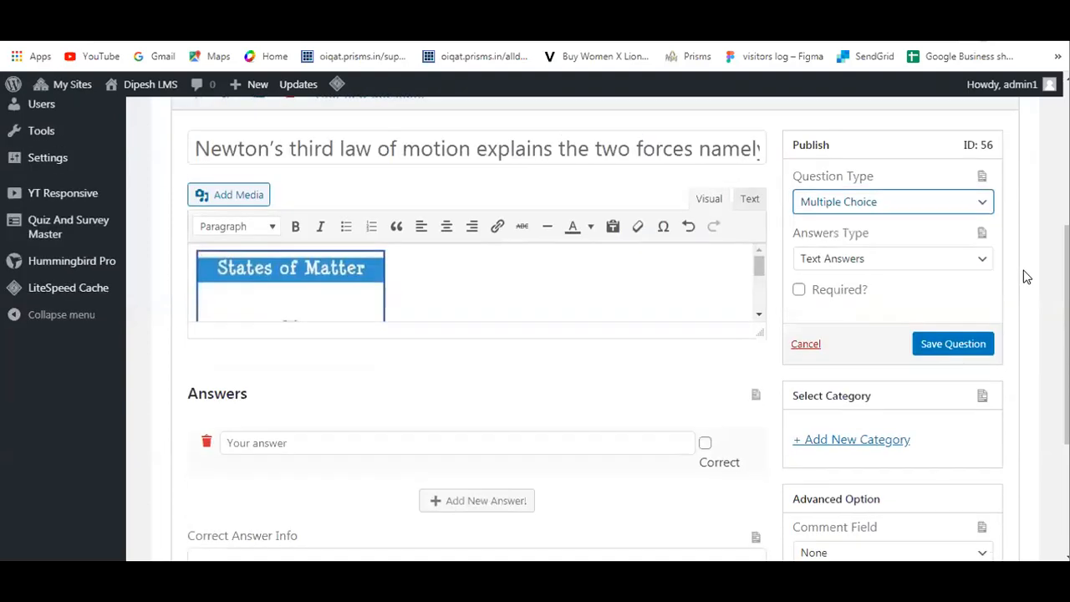
pyautogui.click(982, 209)
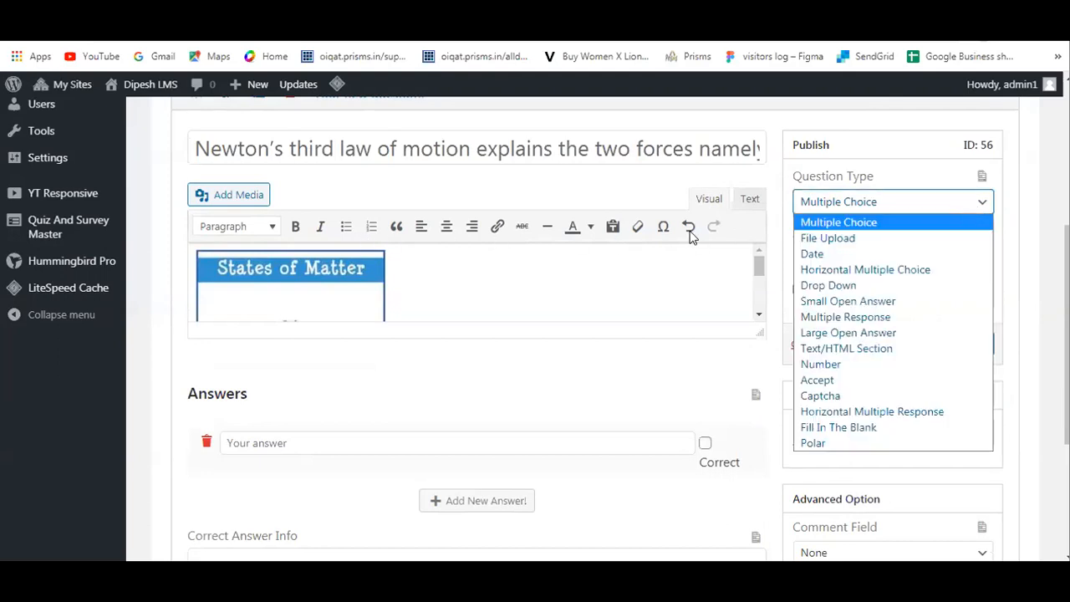
pyautogui.click(841, 223)
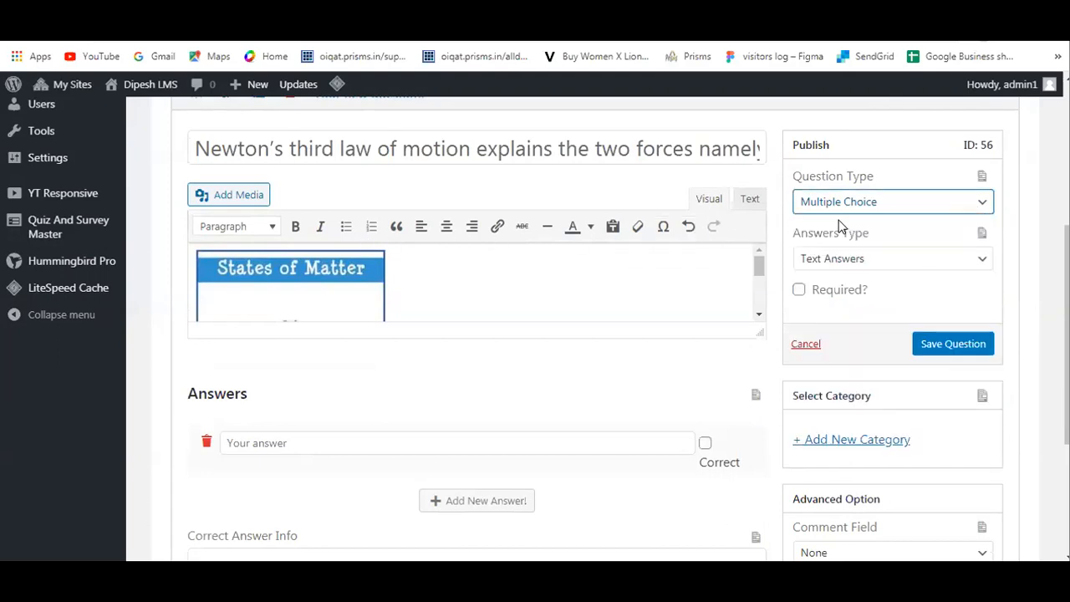
pyautogui.click(966, 206)
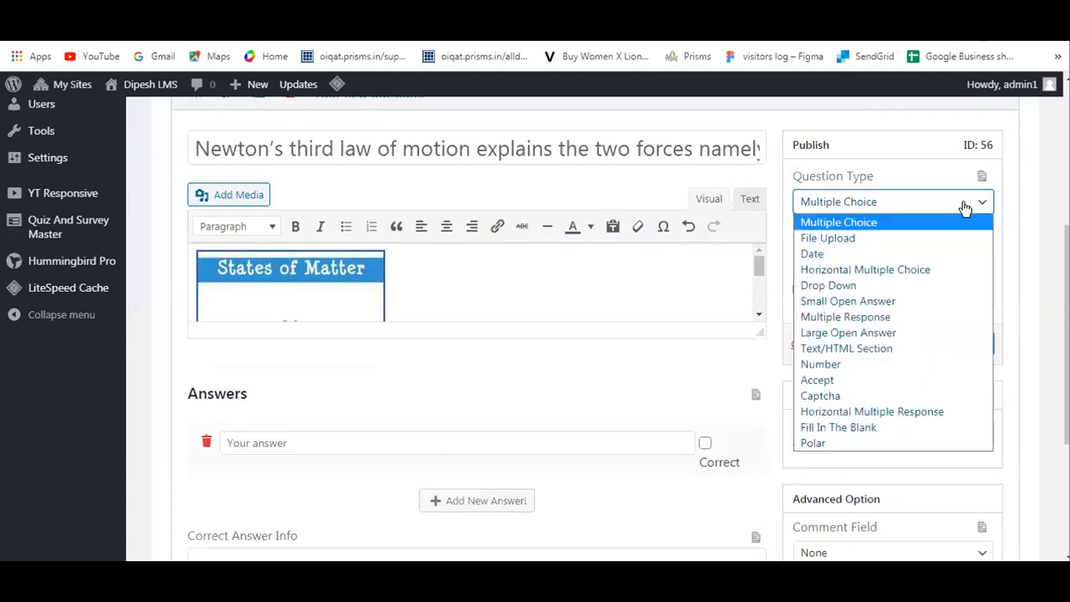
pyautogui.click(1041, 205)
# - Enter "Gas" as the first answer and replace the question title with "Types of matter, which one is shown in the picture"
pyautogui.click(248, 432)
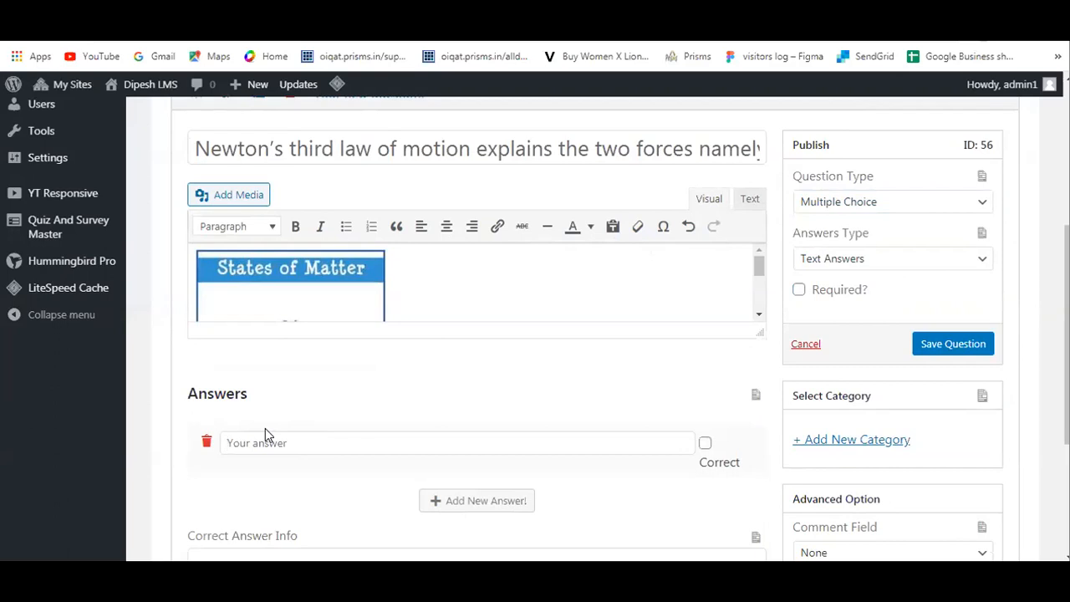
pyautogui.write('Gas')
pyautogui.tripleClick(640, 150)
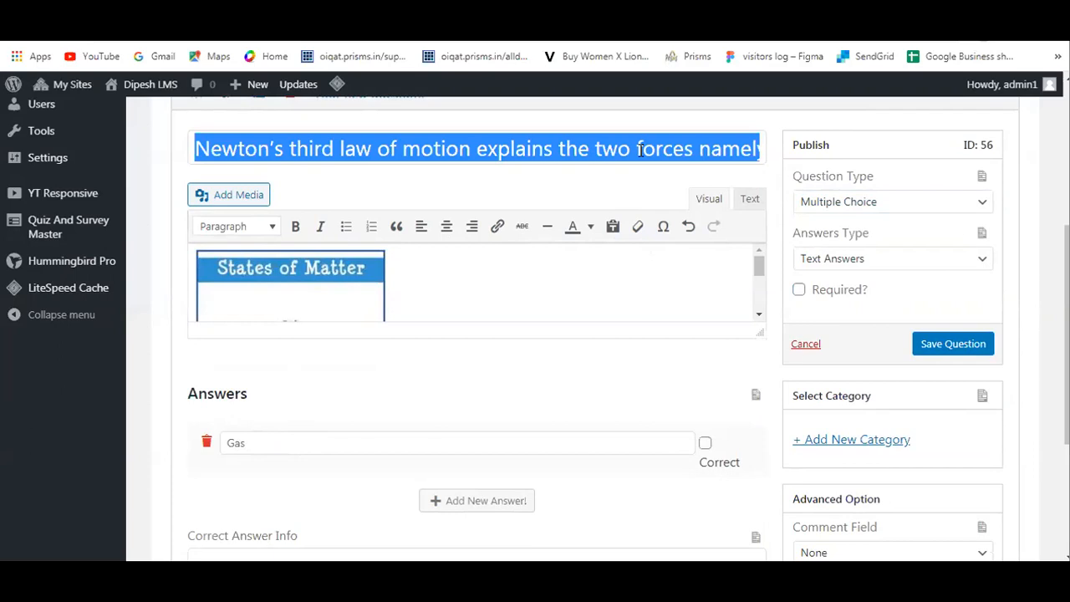
pyautogui.press('BackSpace')
pyautogui.write('T')
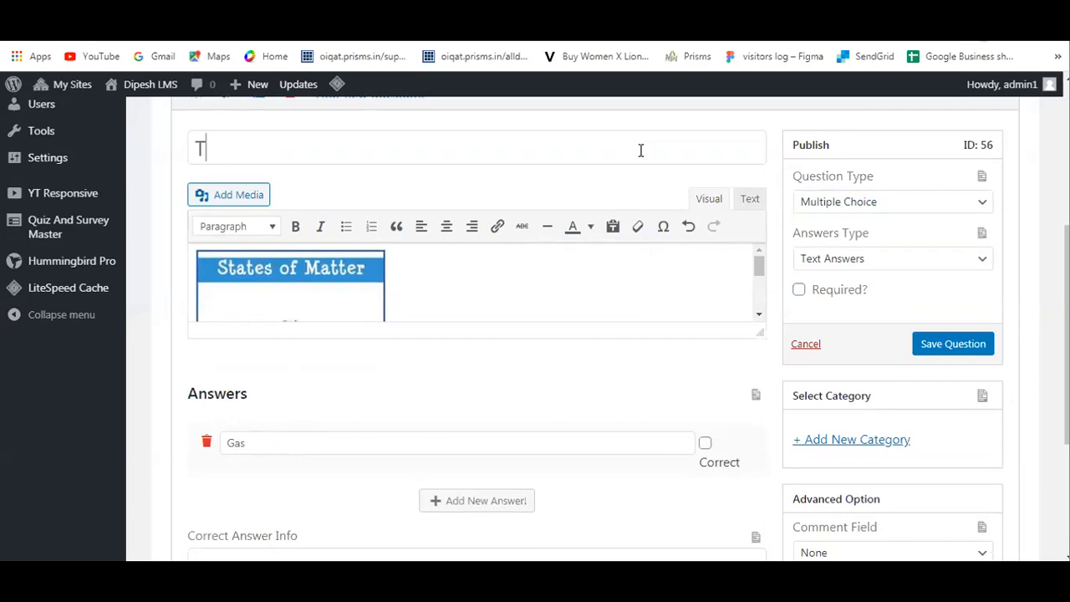
pyautogui.write('ypes of ')
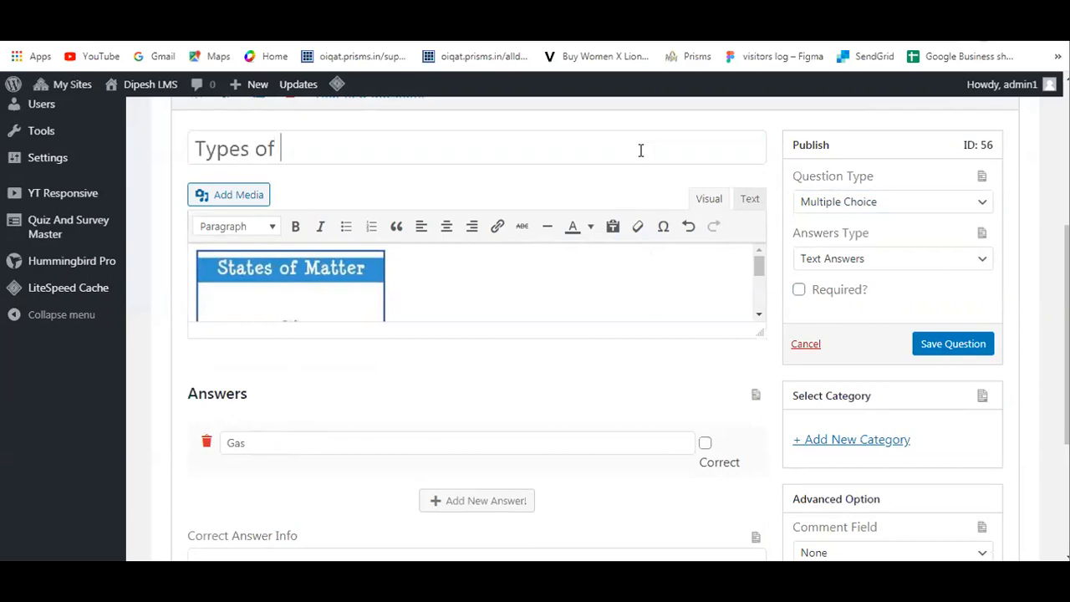
pyautogui.write('matter, which')
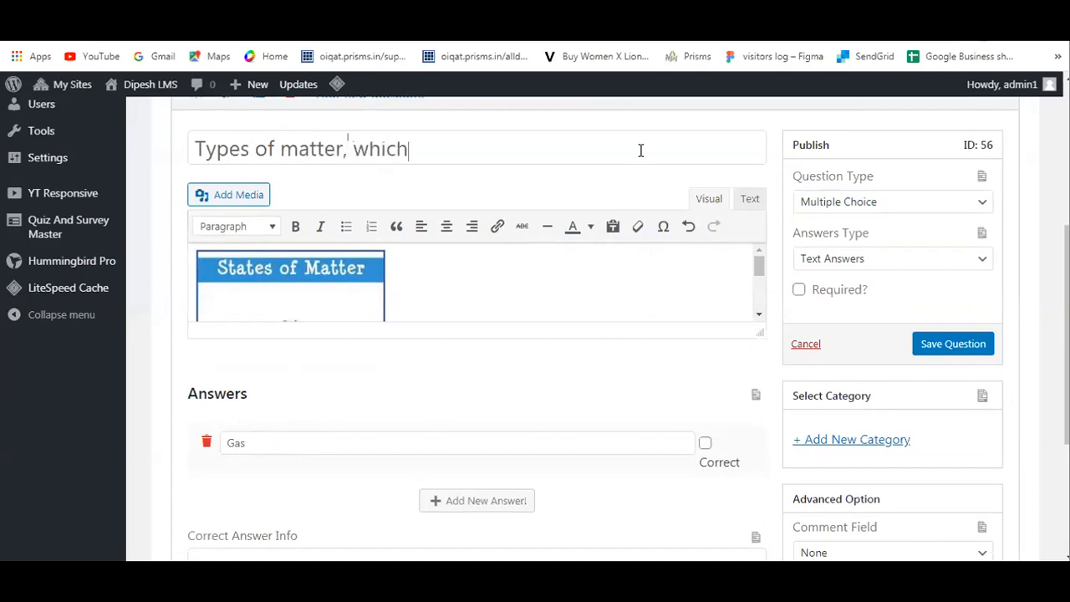
pyautogui.write(' one is shown in t')
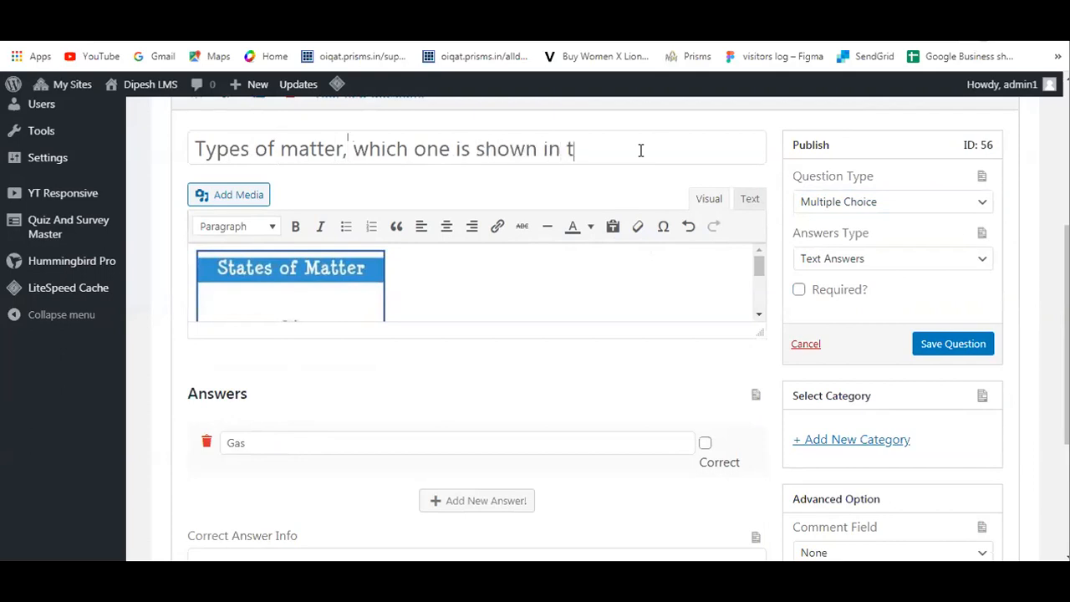
pyautogui.write('he picture')
# - Add "solid" and "Liquid" as the second and third answers to the question
pyautogui.click(500, 500)
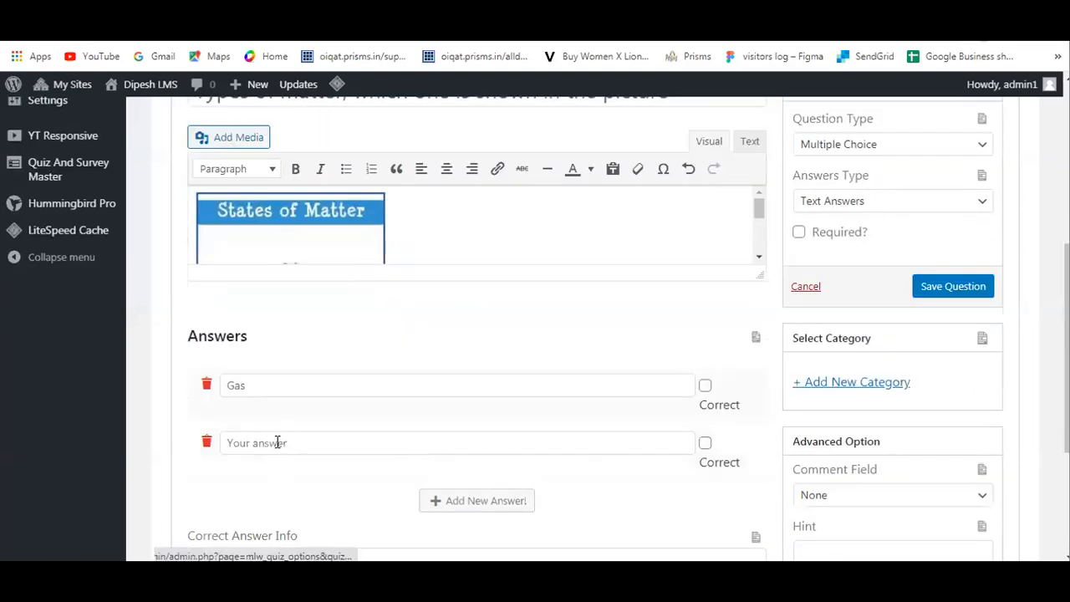
pyautogui.click(278, 443)
pyautogui.write('solid')
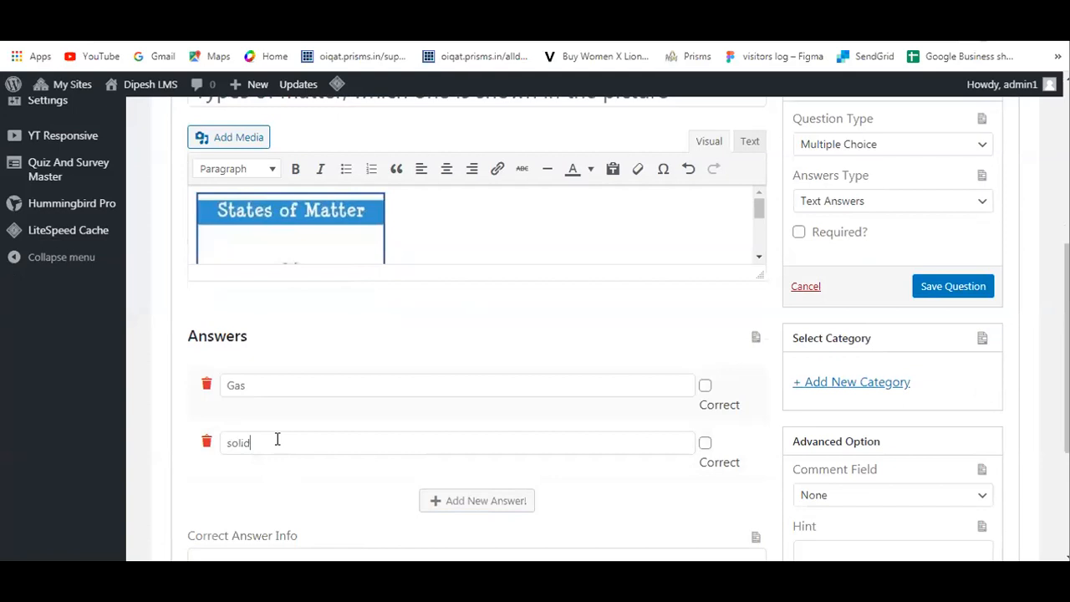
pyautogui.click(444, 500)
pyautogui.click(291, 443)
pyautogui.write('Liquid')
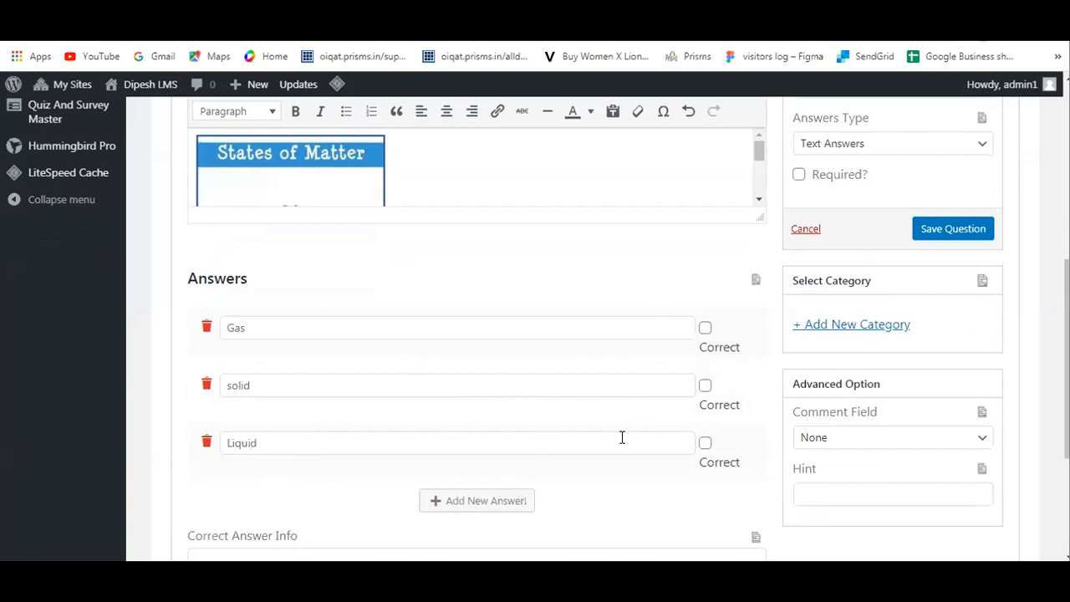
# - Add "all three" as the fourth answer and make it the only one marked correct
pyautogui.click(705, 329)
pyautogui.click(485, 504)
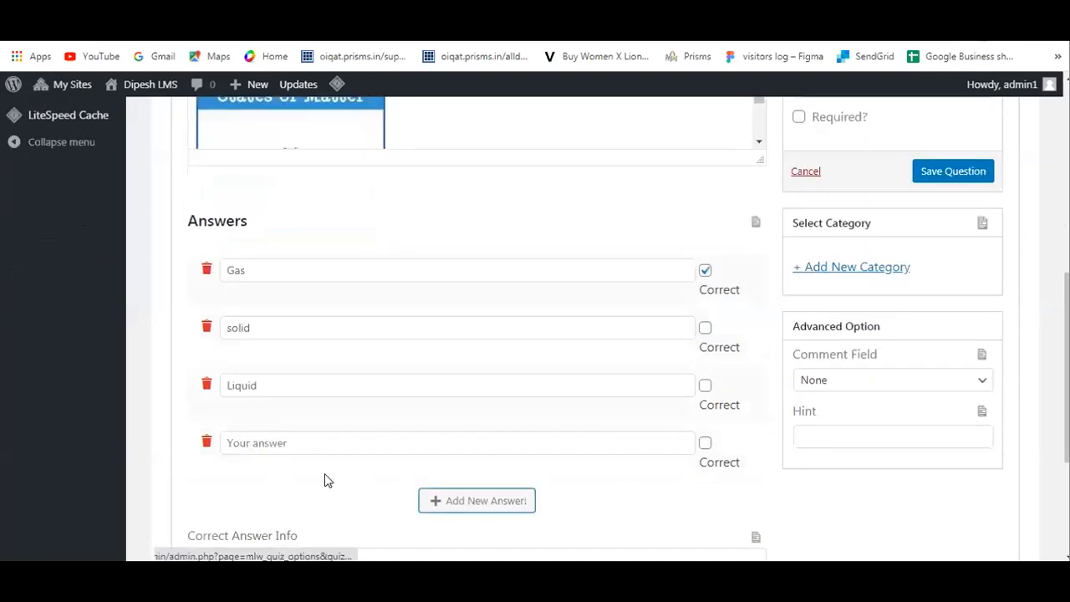
pyautogui.click(300, 444)
pyautogui.write('all three')
pyautogui.click(708, 445)
pyautogui.click(706, 272)
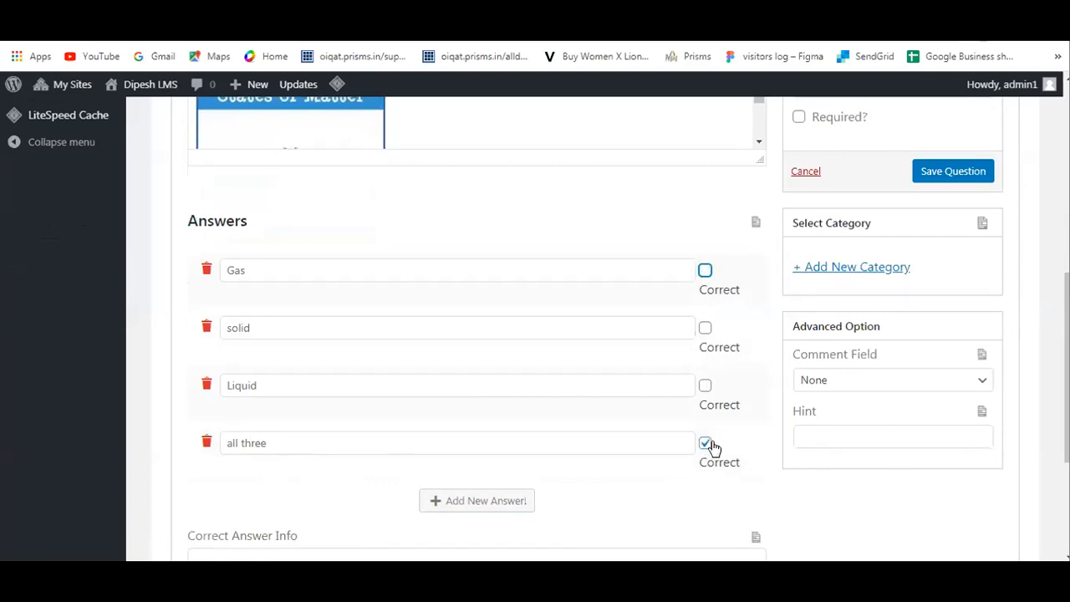
# - Save the types of matter question with its answers
pyautogui.scroll(2, 744, 392)
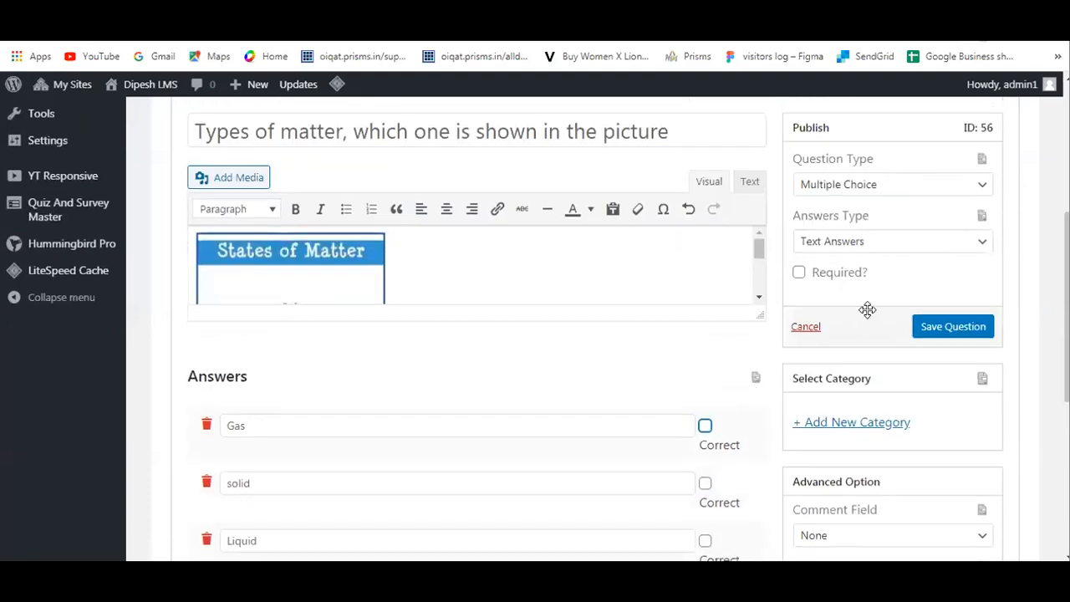
pyautogui.click(940, 331)
pyautogui.scroll(1, 757, 370)
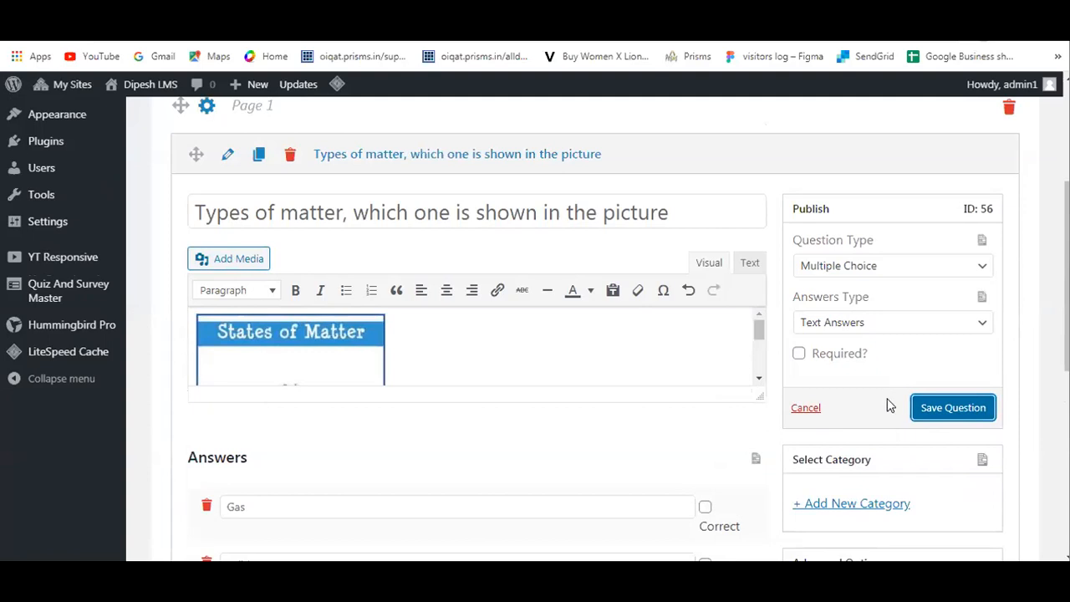
pyautogui.scroll(3, 890, 405)
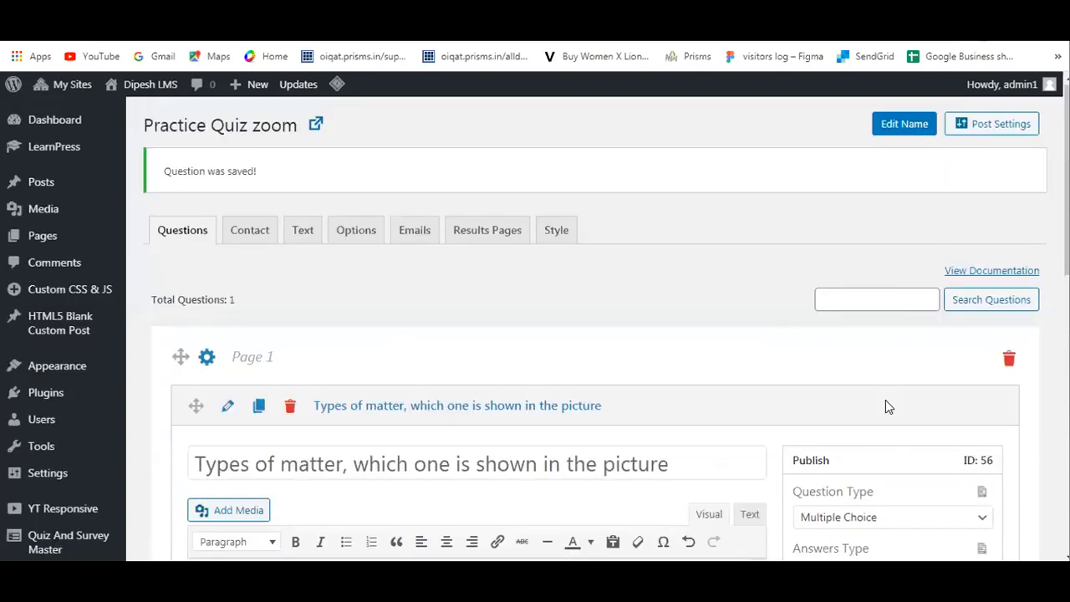
# - Create a second question on Page 1 and look through its question type options
pyautogui.scroll(-1, 888, 405)
pyautogui.scroll(-1, 803, 388)
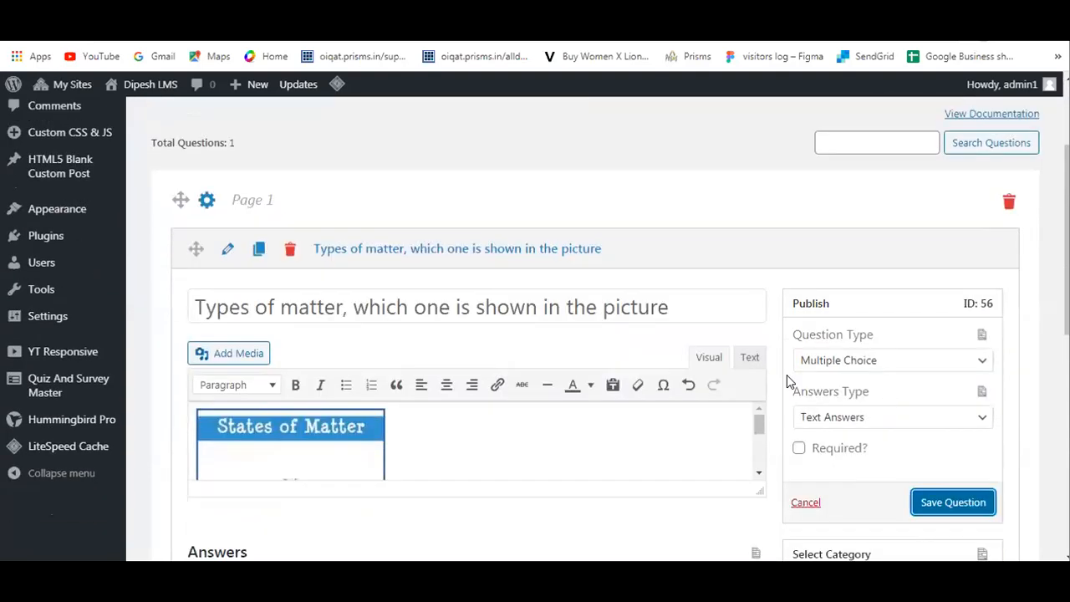
pyautogui.scroll(-3, 679, 338)
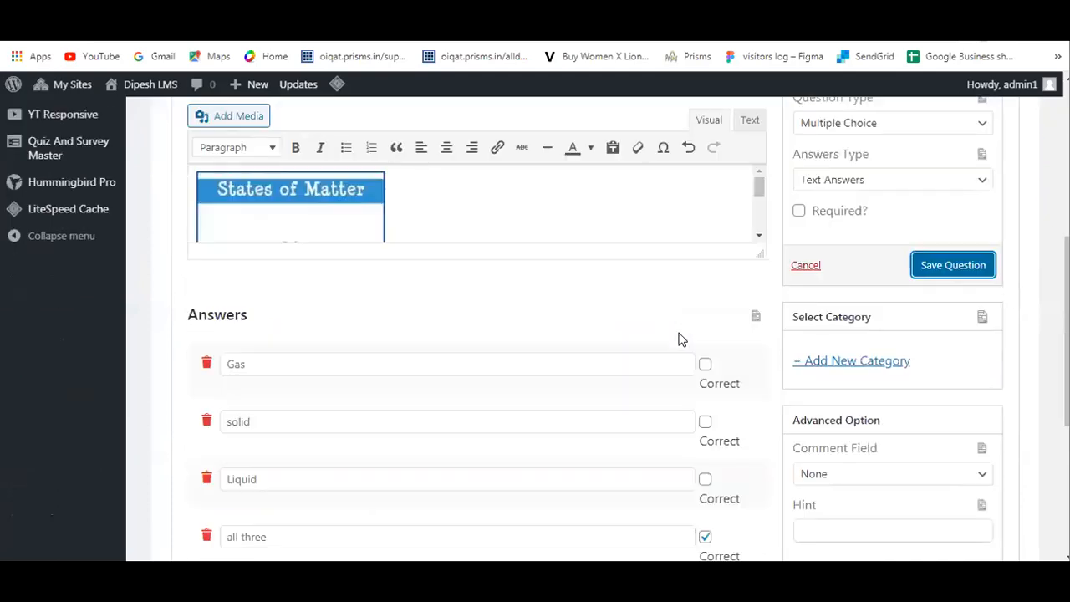
pyautogui.scroll(-4, 679, 338)
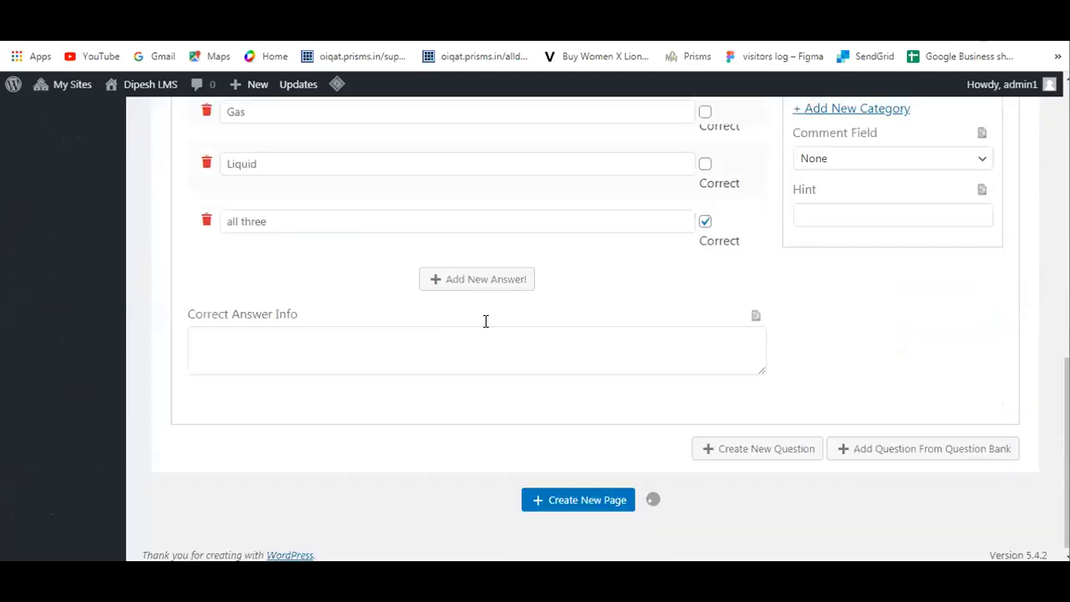
pyautogui.click(750, 450)
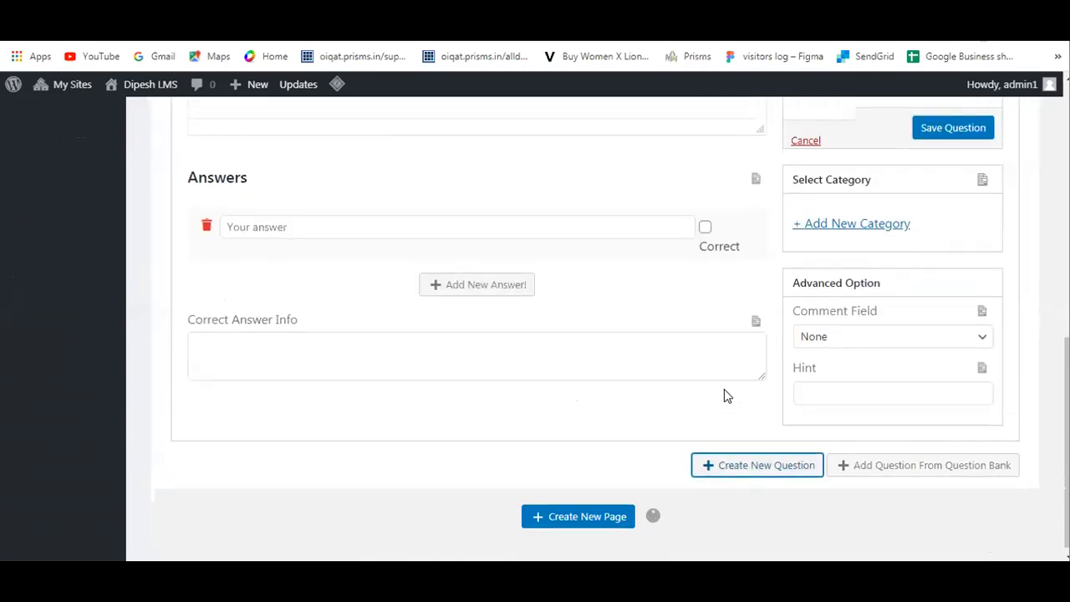
pyautogui.scroll(5, 724, 395)
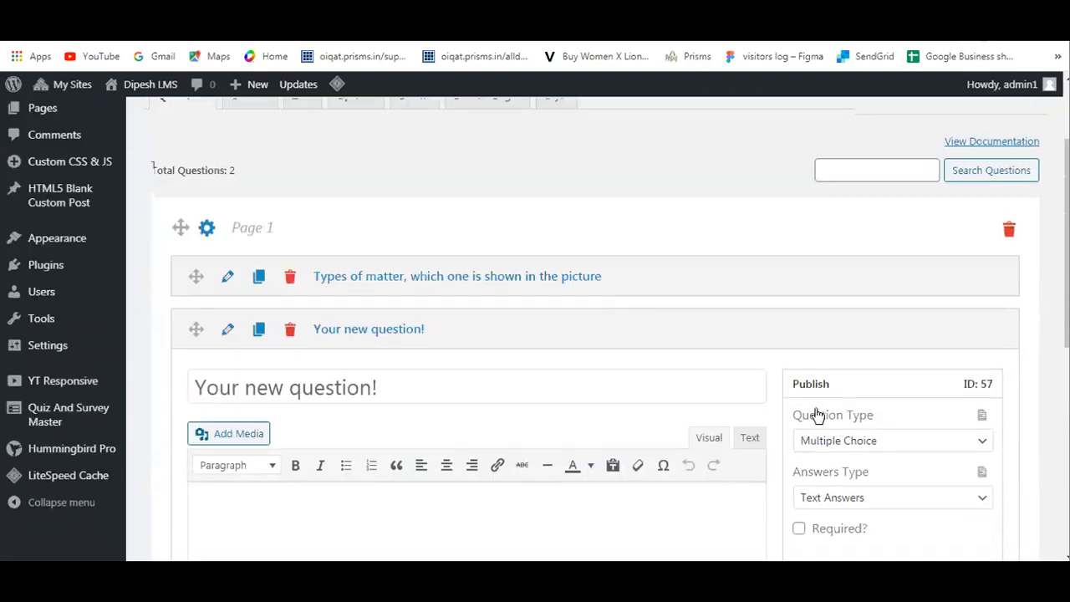
pyautogui.scroll(-1, 907, 389)
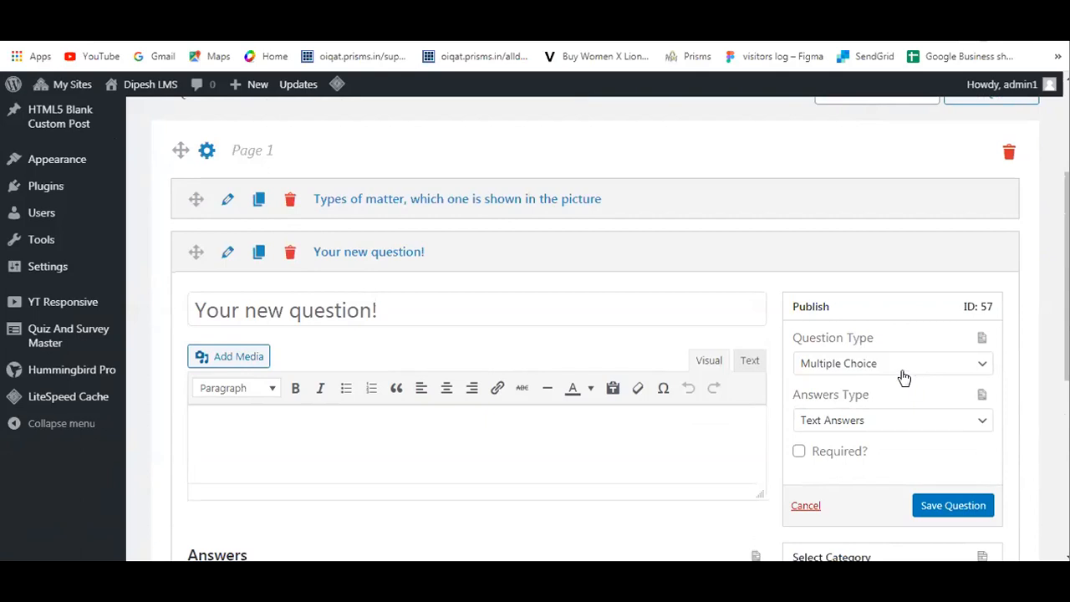
pyautogui.click(960, 365)
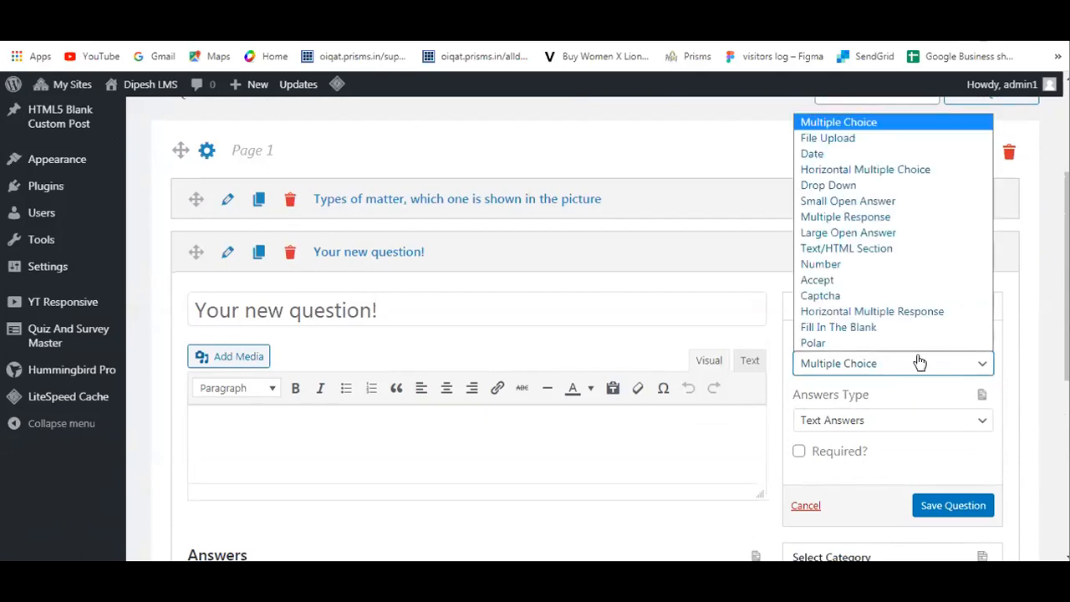
pyautogui.click(950, 368)
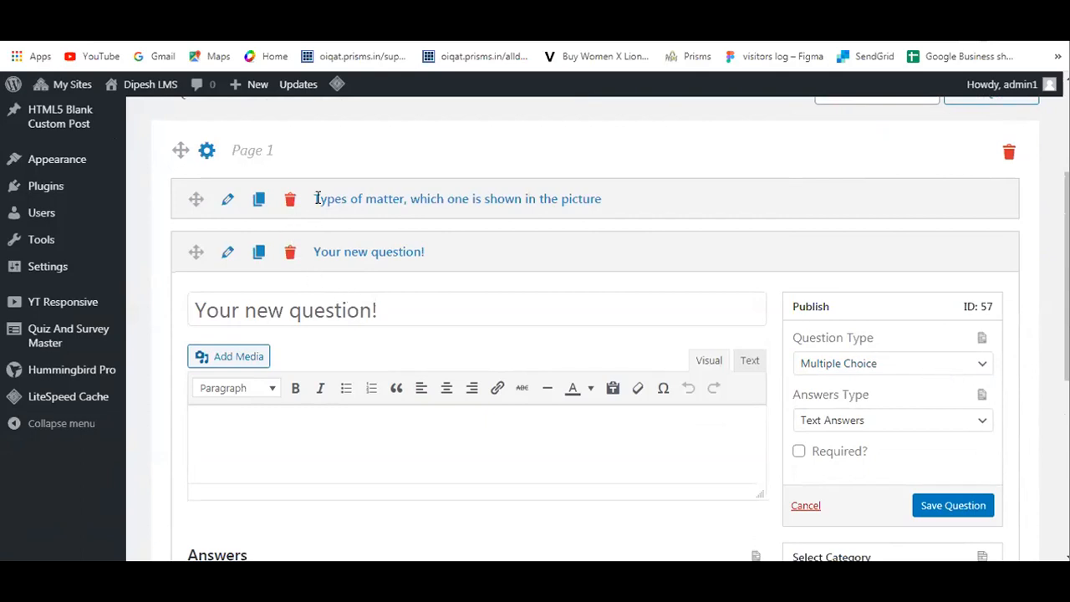
# - Try to prefix the types of matter question's title with "(Q 1)", leaving the edit unsaved by reopening the second question
pyautogui.click(228, 199)
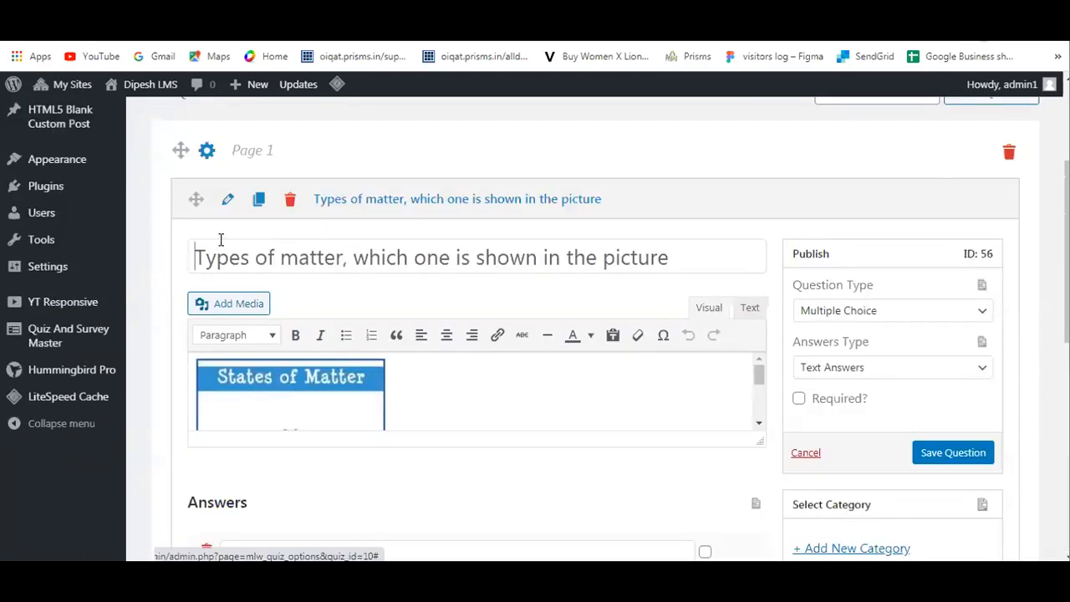
pyautogui.write('Q 1')
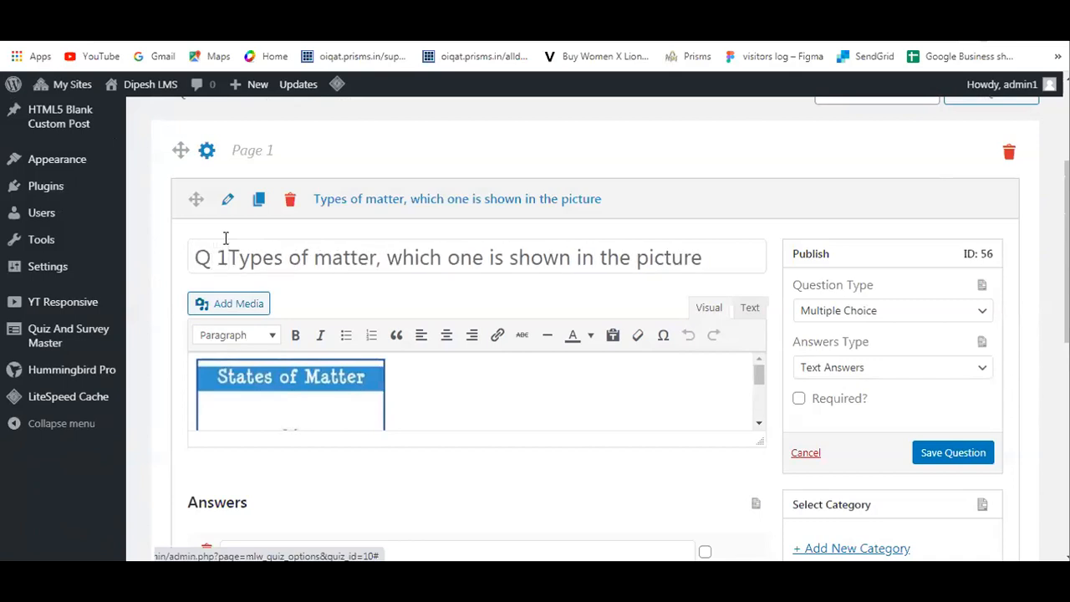
pyautogui.scroll(-5, 567, 317)
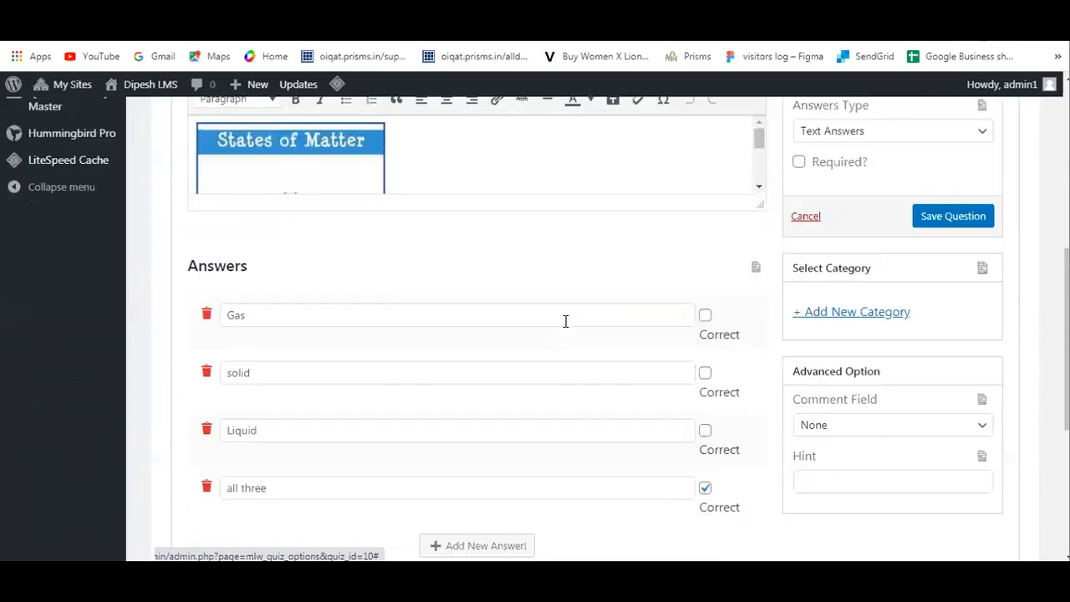
pyautogui.scroll(-2, 376, 358)
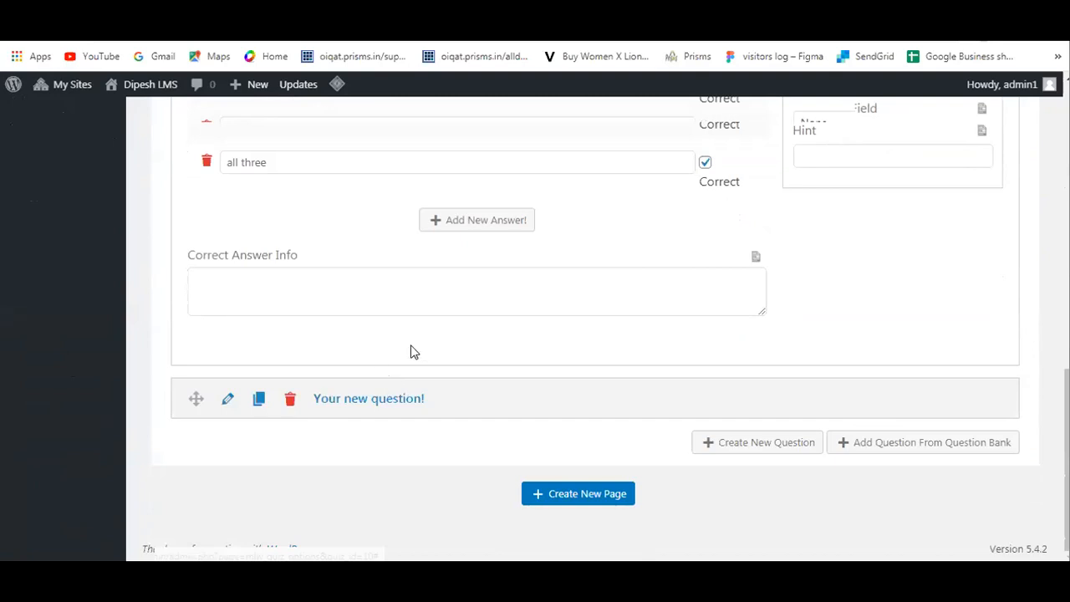
pyautogui.scroll(3, 411, 351)
pyautogui.scroll(4, 271, 299)
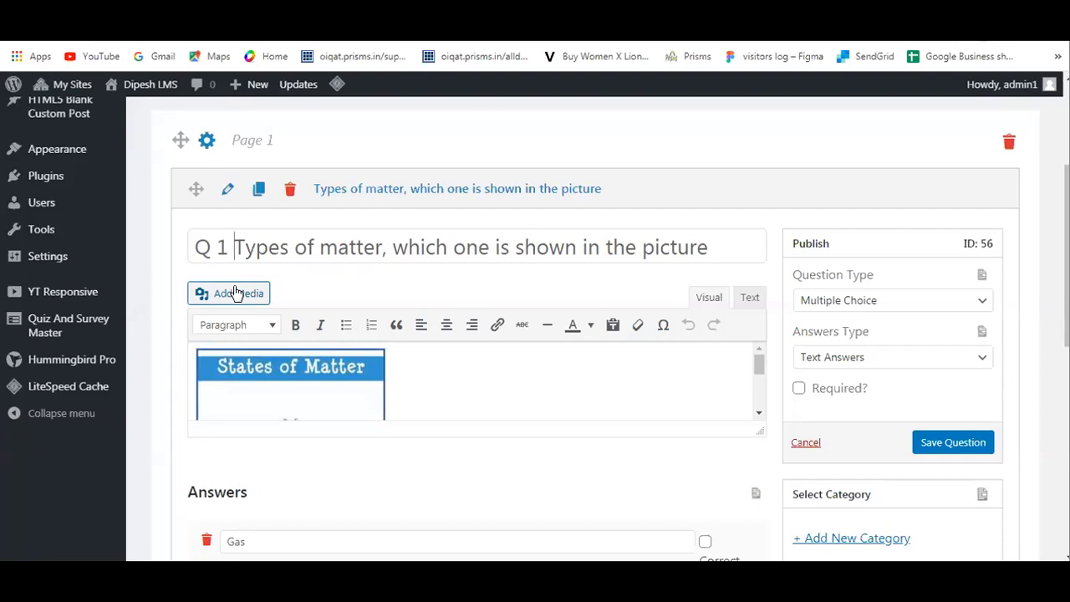
pyautogui.write(')')
pyautogui.press('BackSpace')
pyautogui.press('BackSpace')
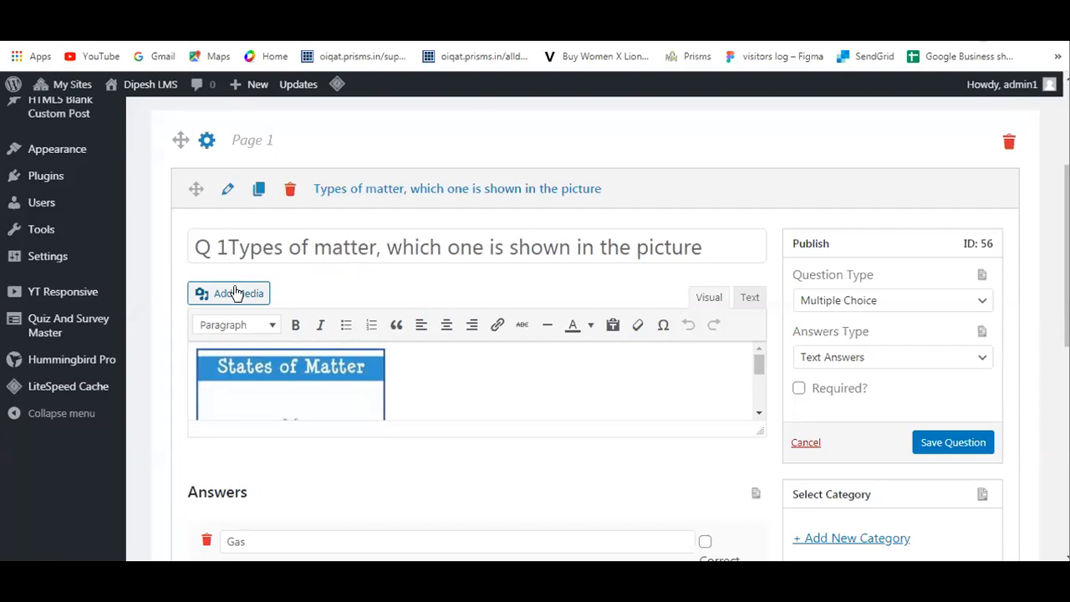
pyautogui.press('BackSpace')
pyautogui.write(')')
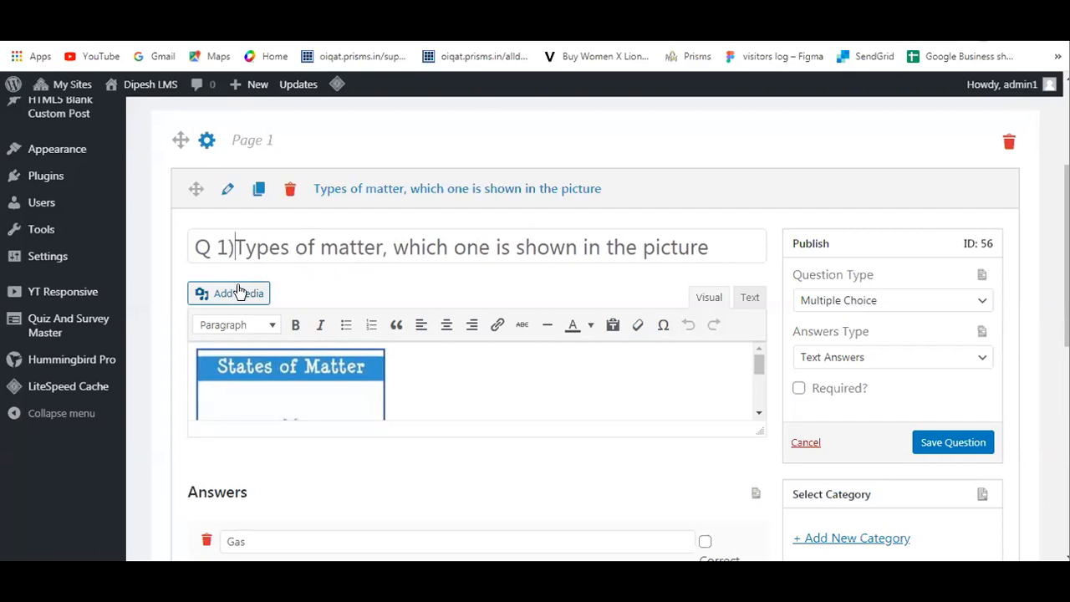
pyautogui.click(202, 248)
pyautogui.write('(')
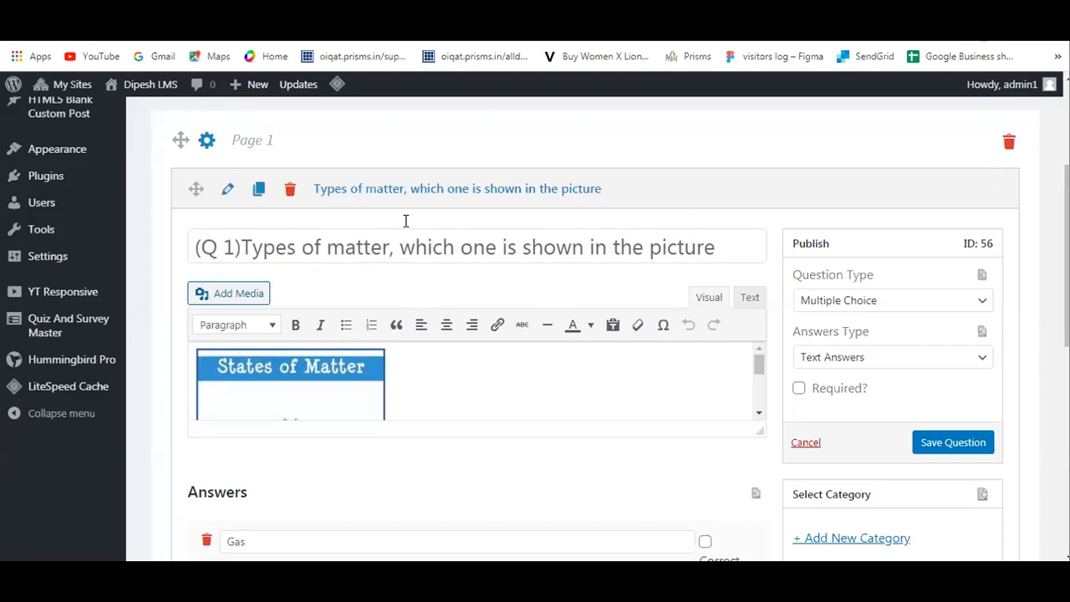
pyautogui.scroll(-6, 402, 251)
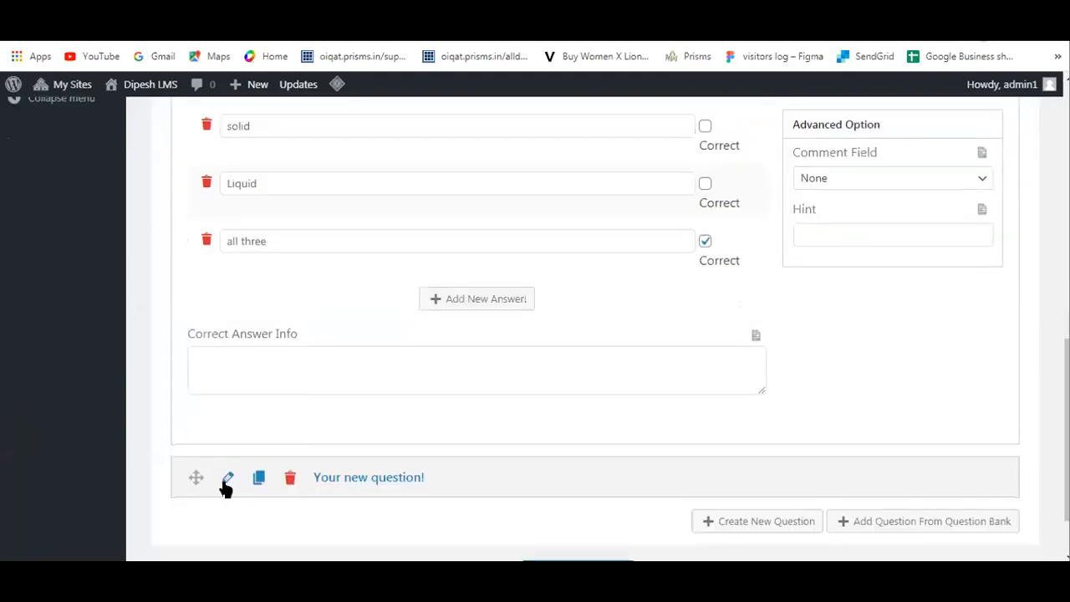
pyautogui.scroll(-1, 569, 382)
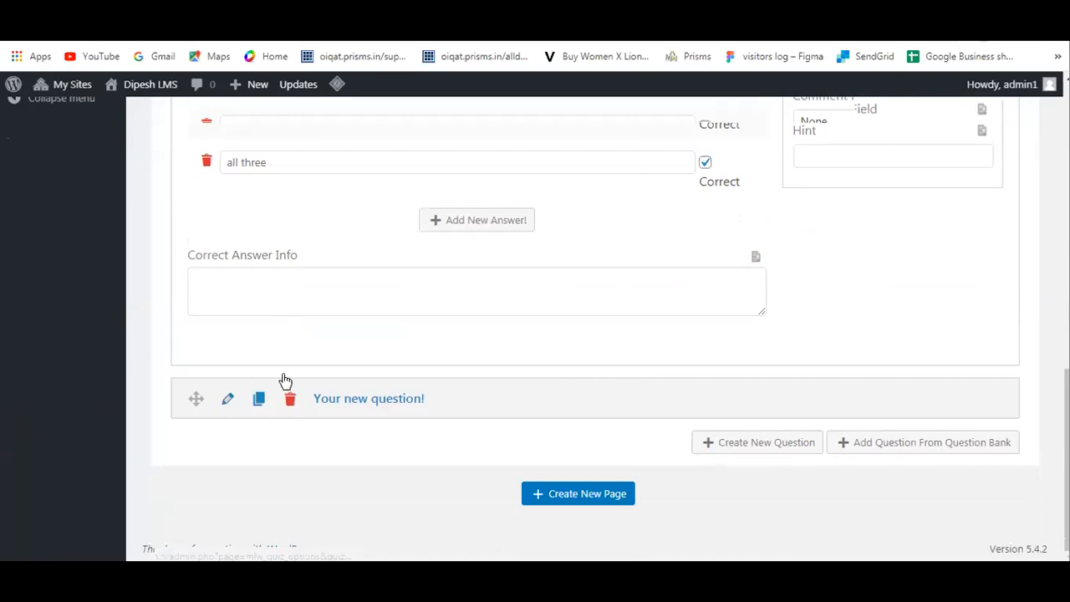
pyautogui.click(285, 380)
pyautogui.scroll(-2, 502, 355)
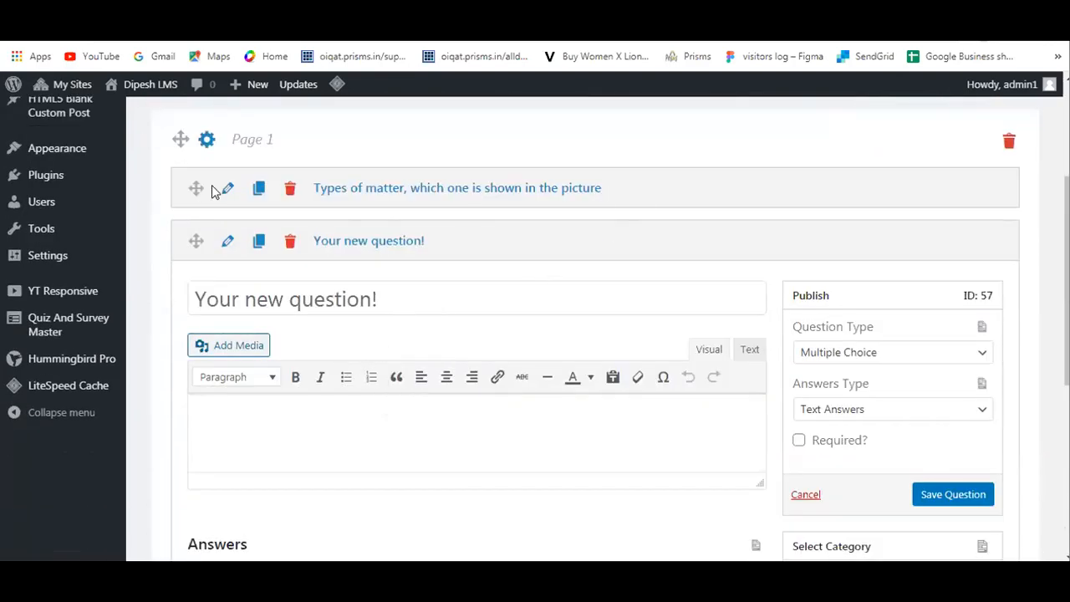
# - Reopen the types of matter question and save it
pyautogui.click(943, 336)
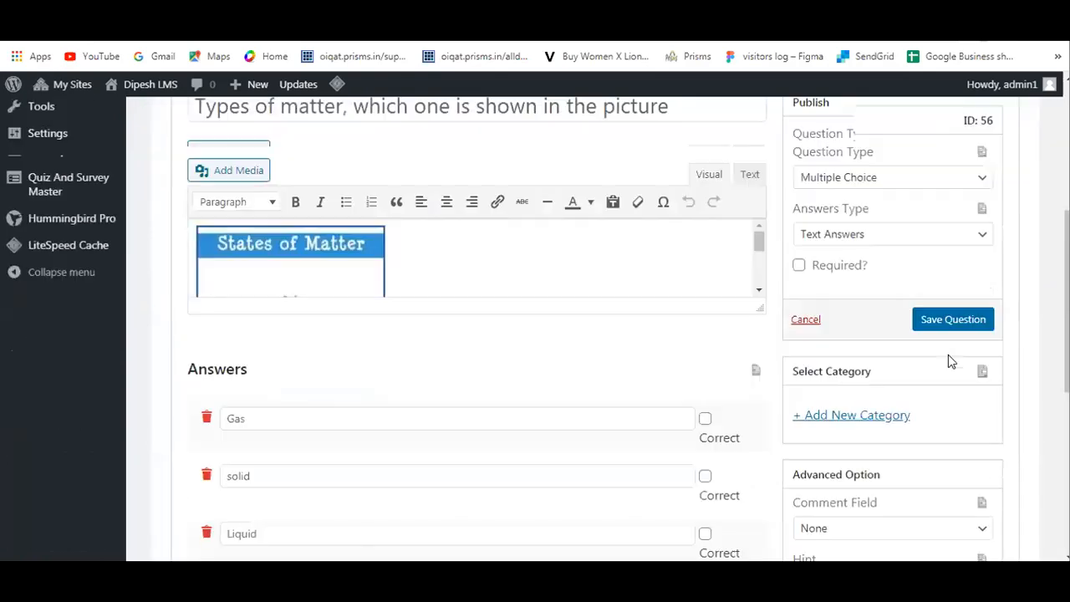
pyautogui.click(955, 362)
pyautogui.scroll(2, 934, 368)
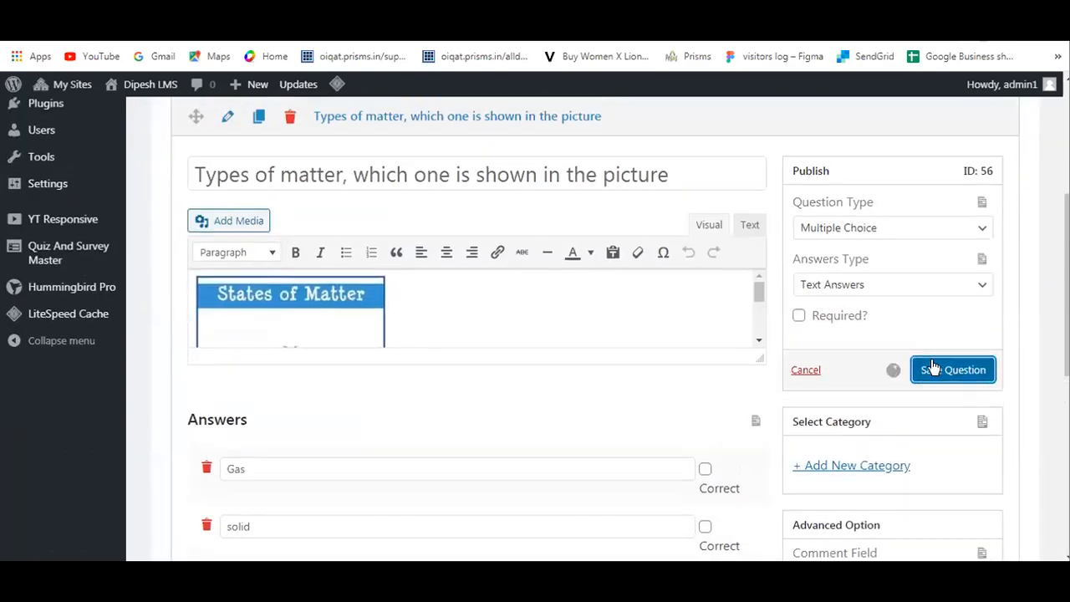
pyautogui.scroll(2, 924, 385)
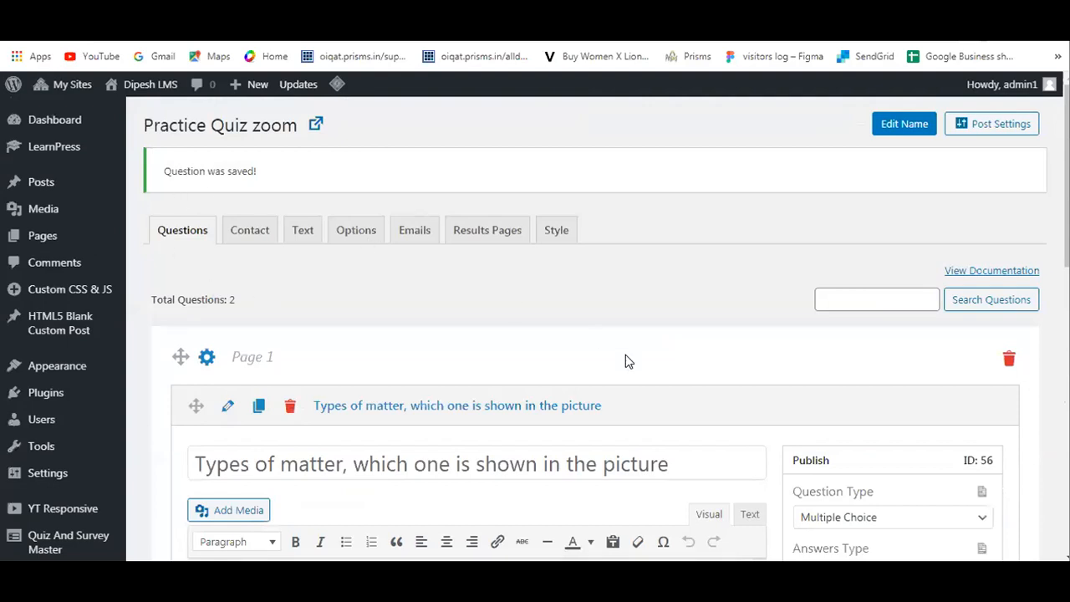
# - Open the second question on Page 1 and replace its placeholder title with "Anne"
pyautogui.scroll(-2, 625, 355)
pyautogui.scroll(-3, 280, 346)
pyautogui.scroll(-4, 279, 346)
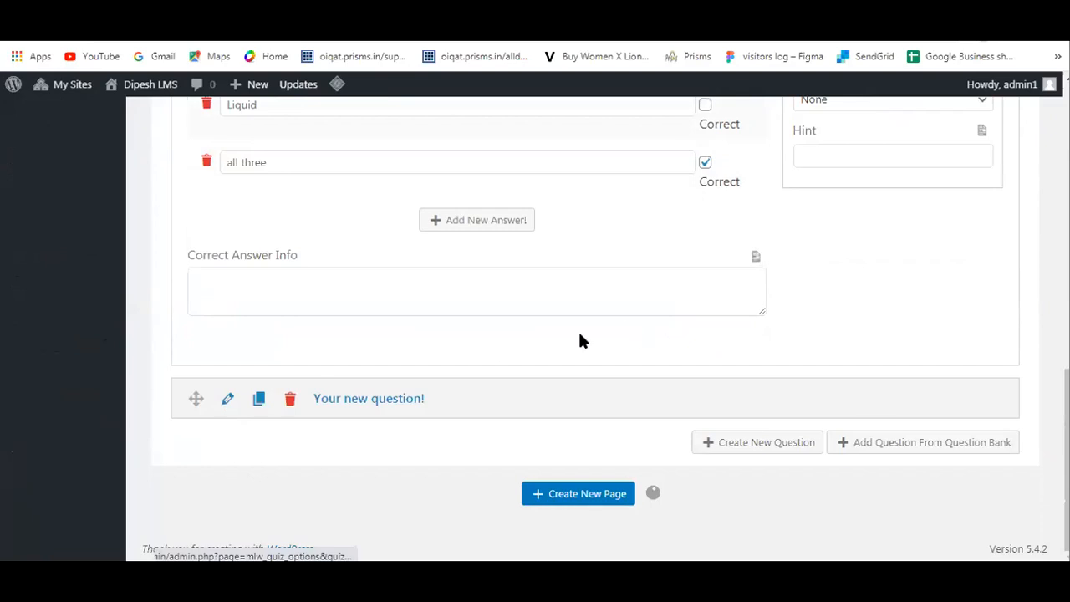
pyautogui.scroll(-2, 572, 341)
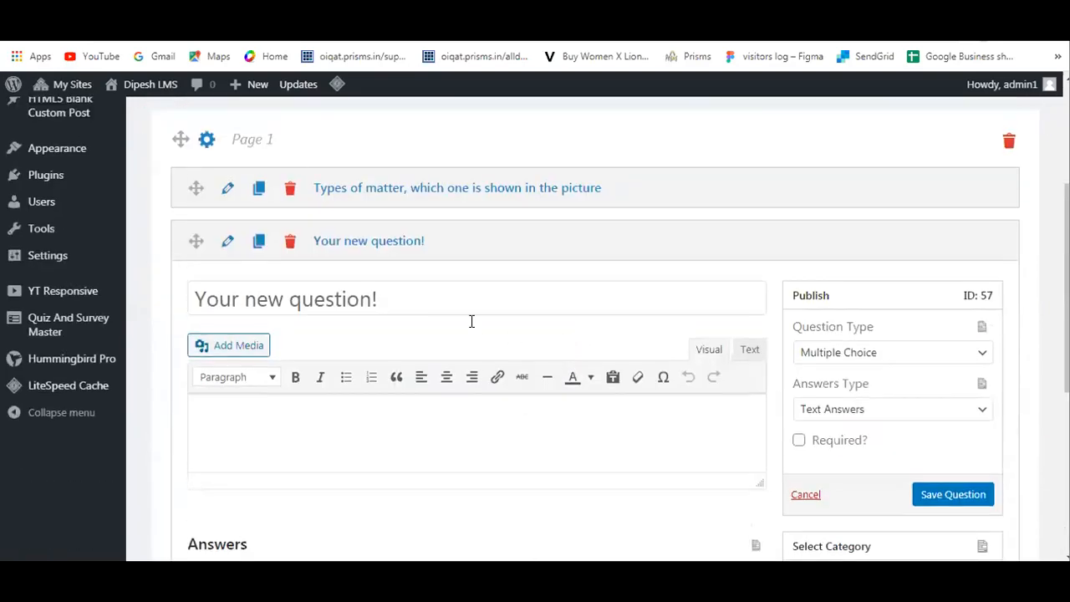
pyautogui.moveTo(411, 299); pyautogui.dragTo(178, 333)
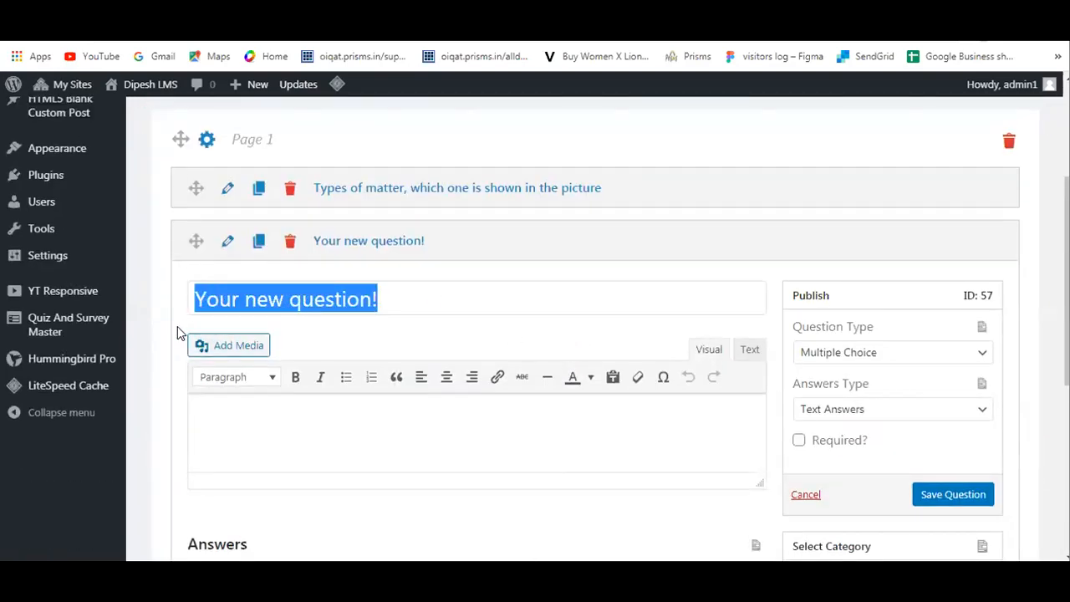
pyautogui.press('BackSpace')
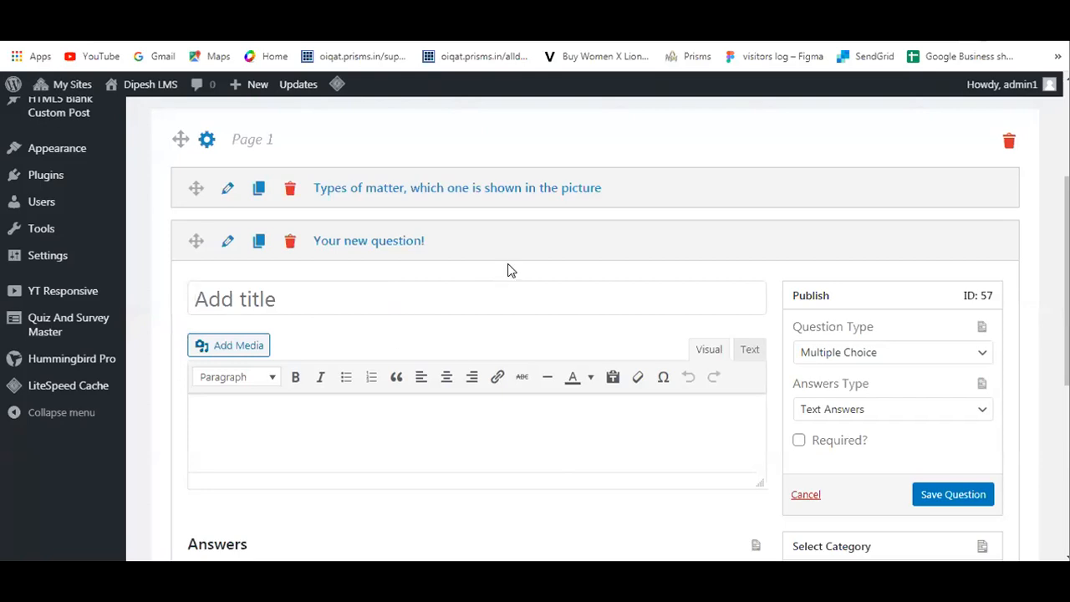
pyautogui.write('Anne')
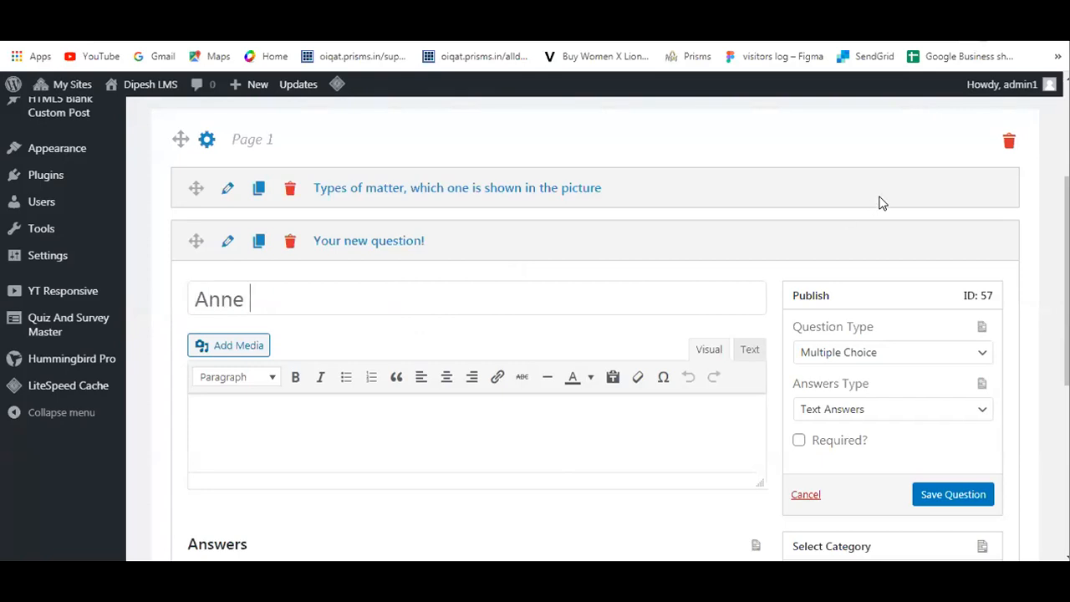
# - Change the second question's type to Fill In The Blank
pyautogui.click(891, 357)
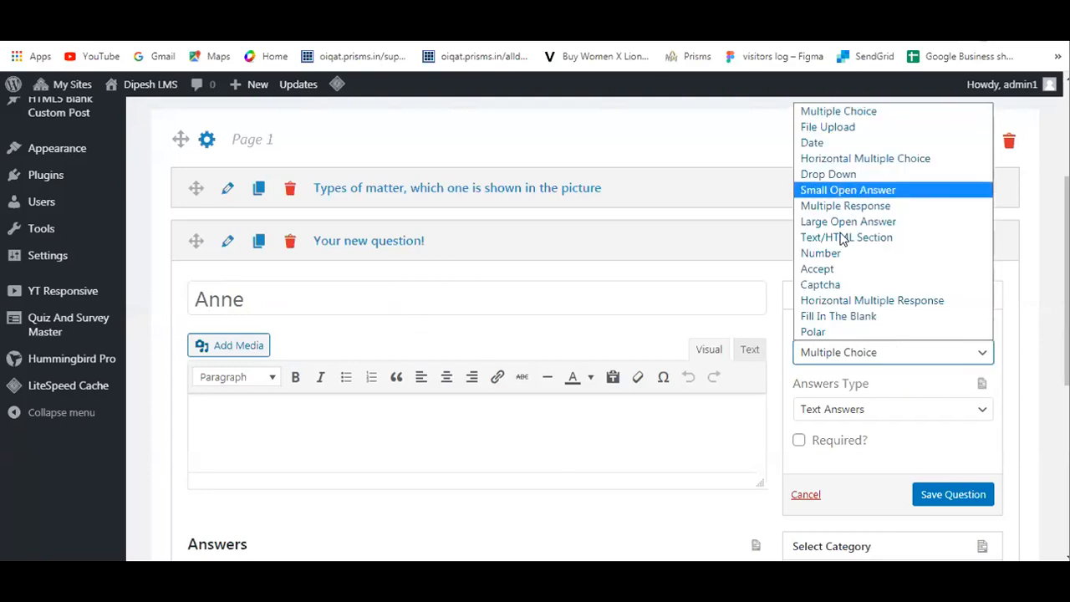
pyautogui.click(841, 316)
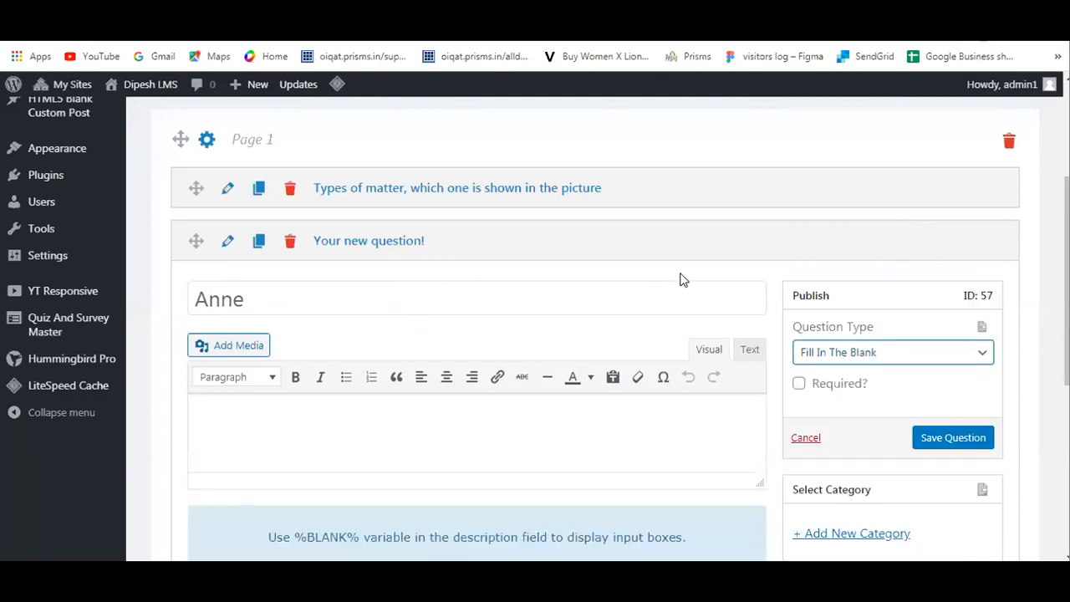
pyautogui.scroll(-1, 685, 318)
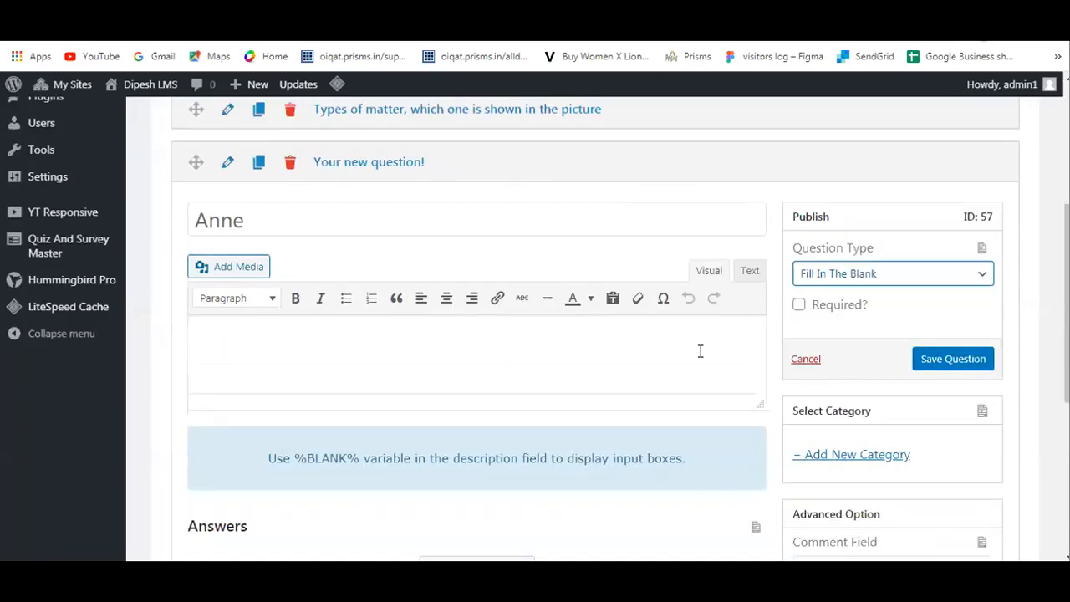
# - Complete the title as "Anne Franks diary was written during" and copy that sentence into the question's description
pyautogui.click(499, 385)
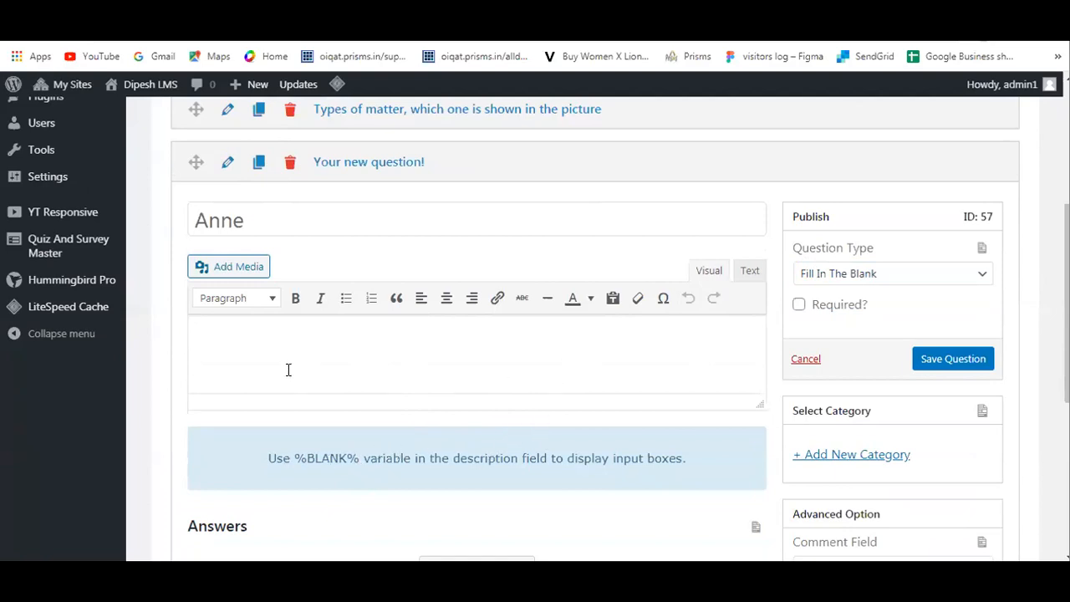
pyautogui.scroll(1, 266, 299)
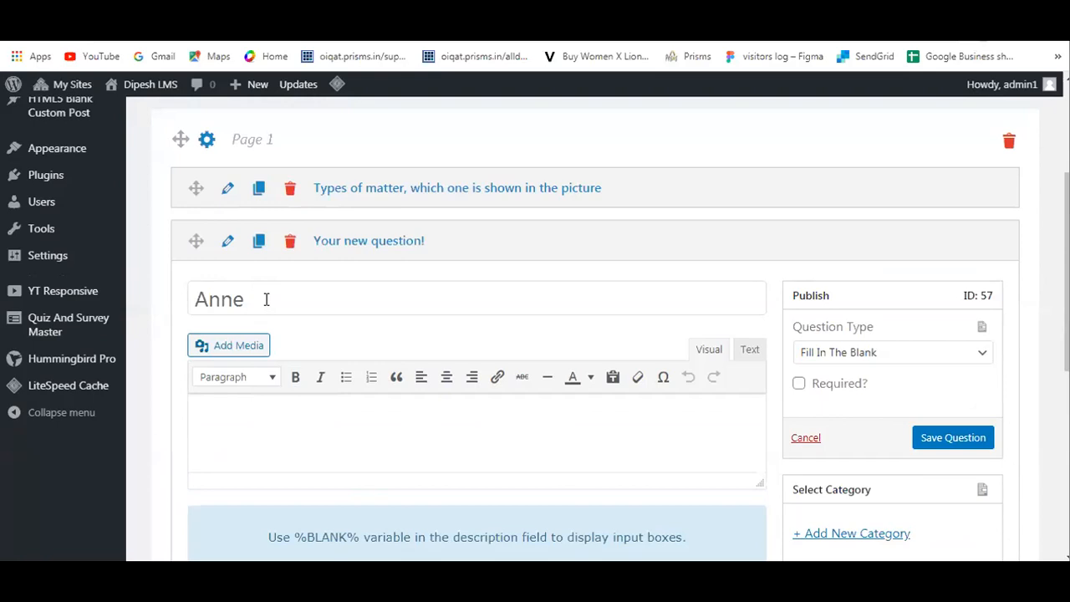
pyautogui.write('Franks diary was writt')
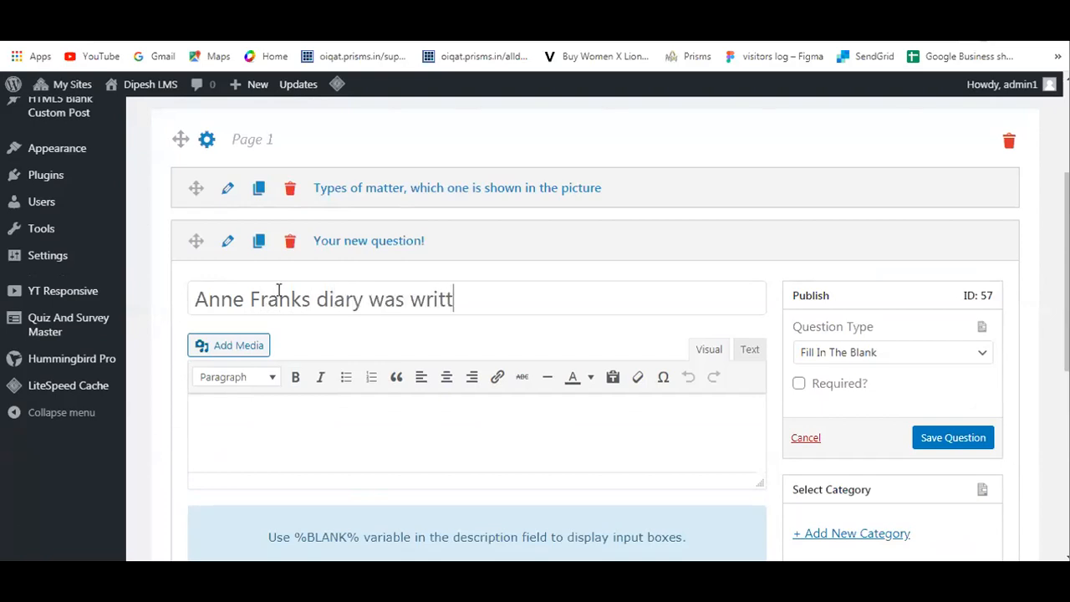
pyautogui.write('en during')
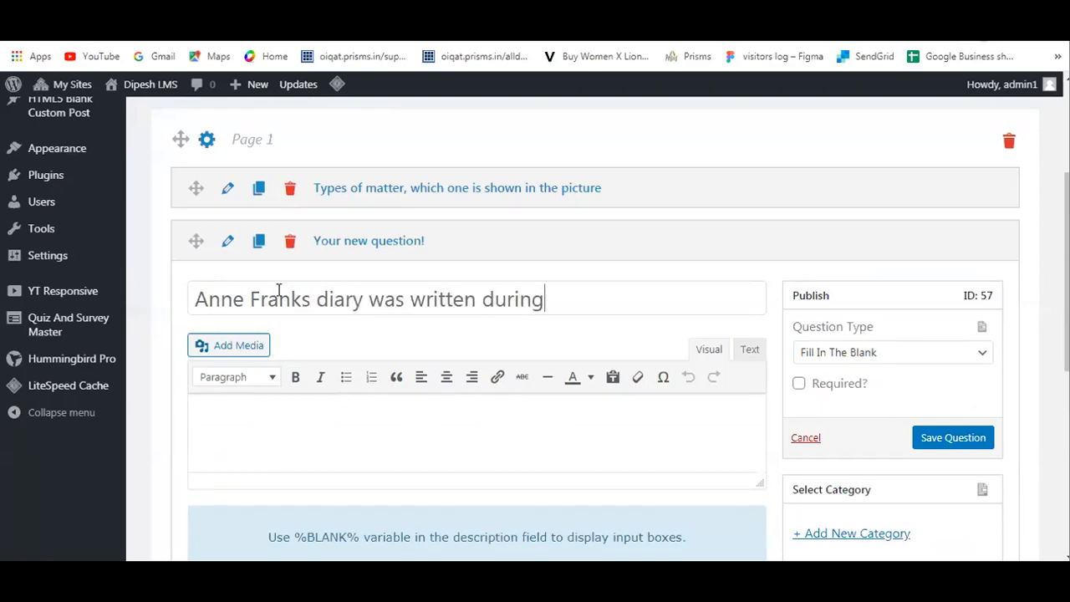
pyautogui.moveTo(547, 299); pyautogui.dragTo(174, 323)
pyautogui.hotkey('ctrl', 'c')
pyautogui.click(256, 421)
pyautogui.hotkey('ctrl', 'v')
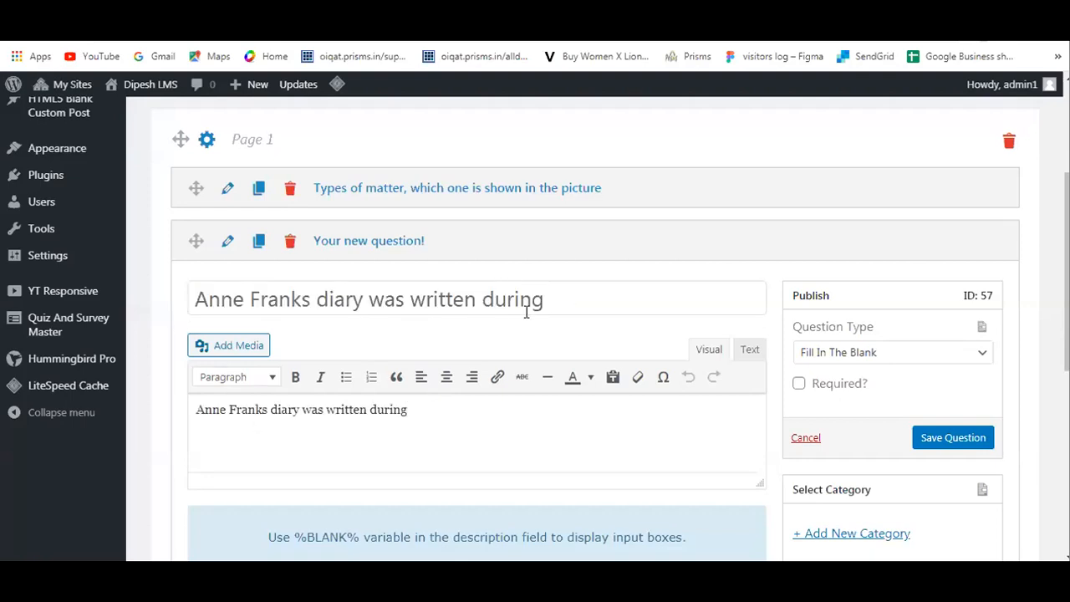
# - Replace the second question's title with "(Q2) Fill in the blanks"
pyautogui.moveTo(552, 301); pyautogui.dragTo(161, 301)
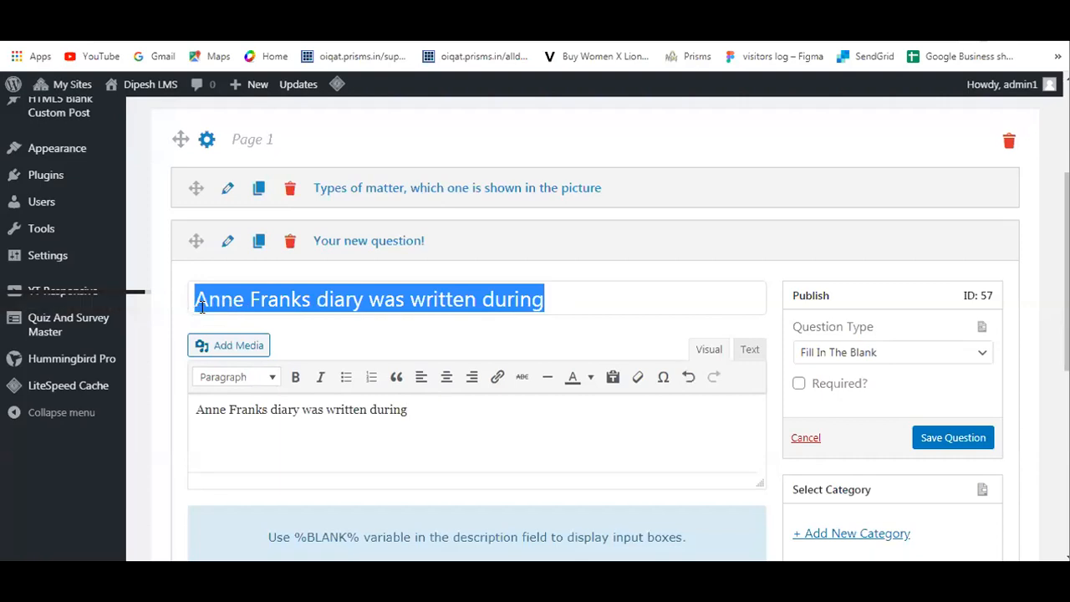
pyautogui.write('(')
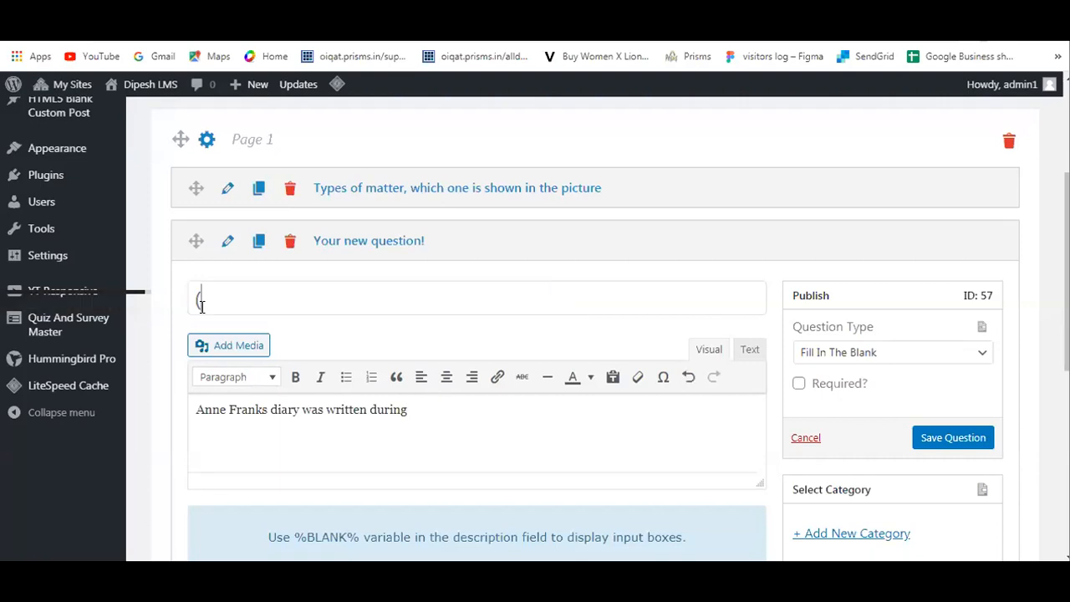
pyautogui.write('Q2) Fill i')
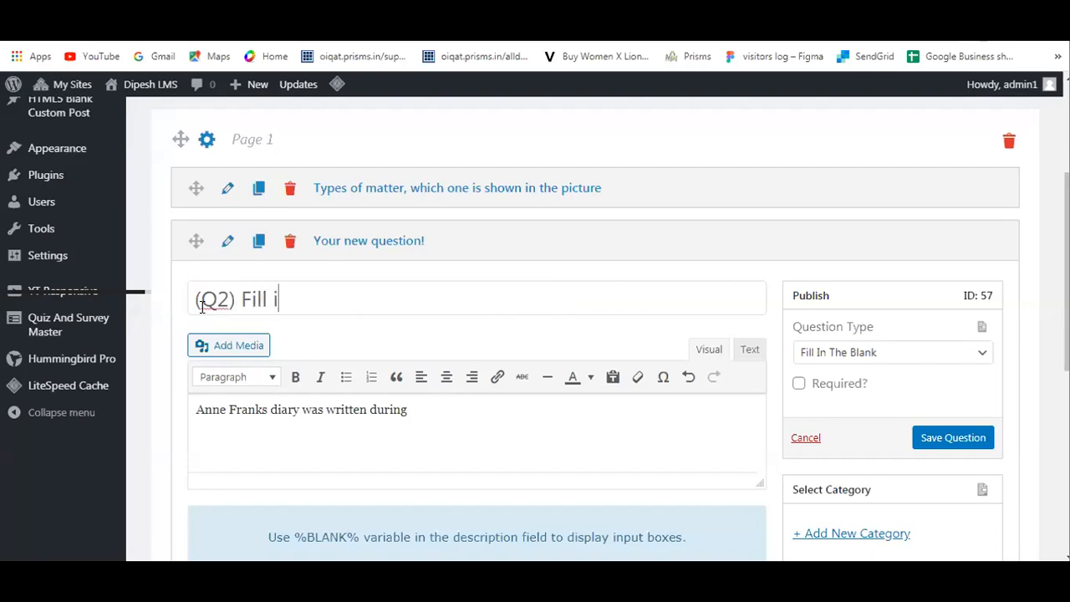
pyautogui.write('n the bla')
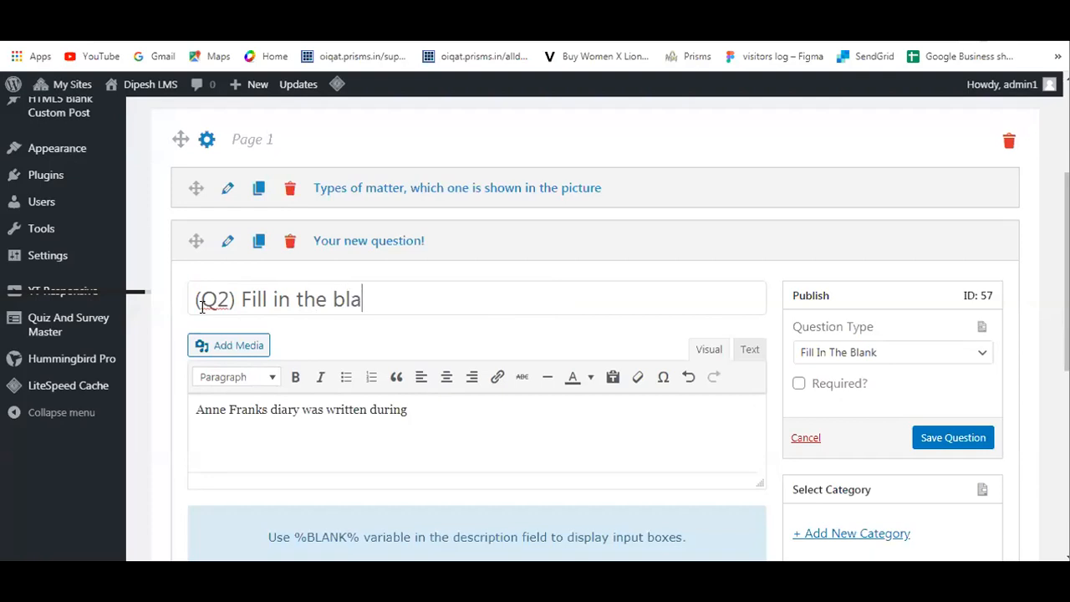
pyautogui.write('nks')
# - Append a dotted blank "........." to the end of the sentence in the question's description
pyautogui.scroll(-1, 559, 306)
pyautogui.click(455, 335)
pyautogui.scroll(-1, 366, 293)
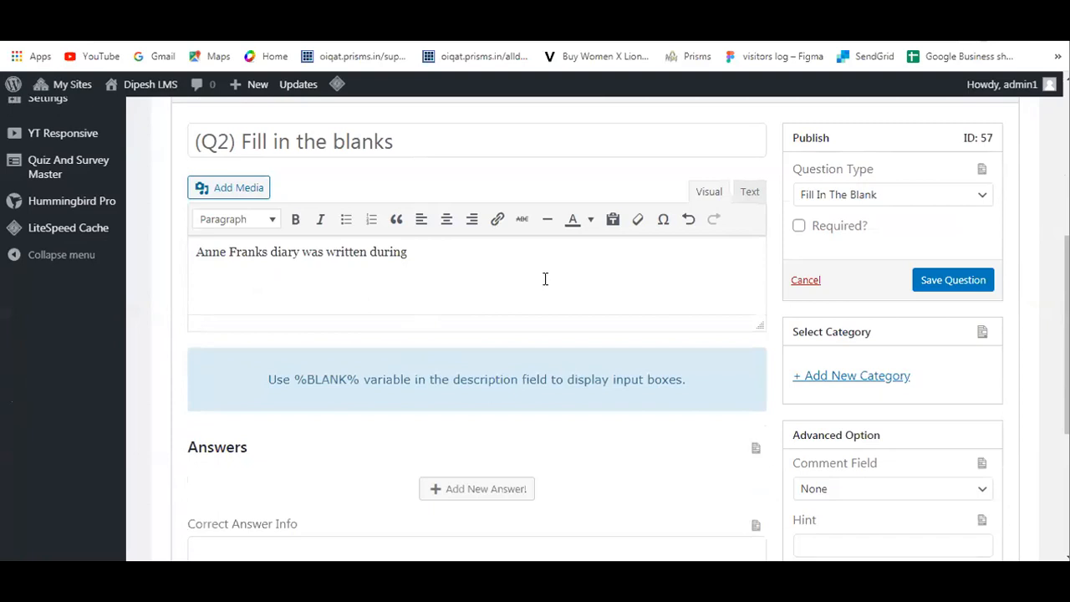
pyautogui.write('.........')
pyautogui.scroll(-2, 552, 301)
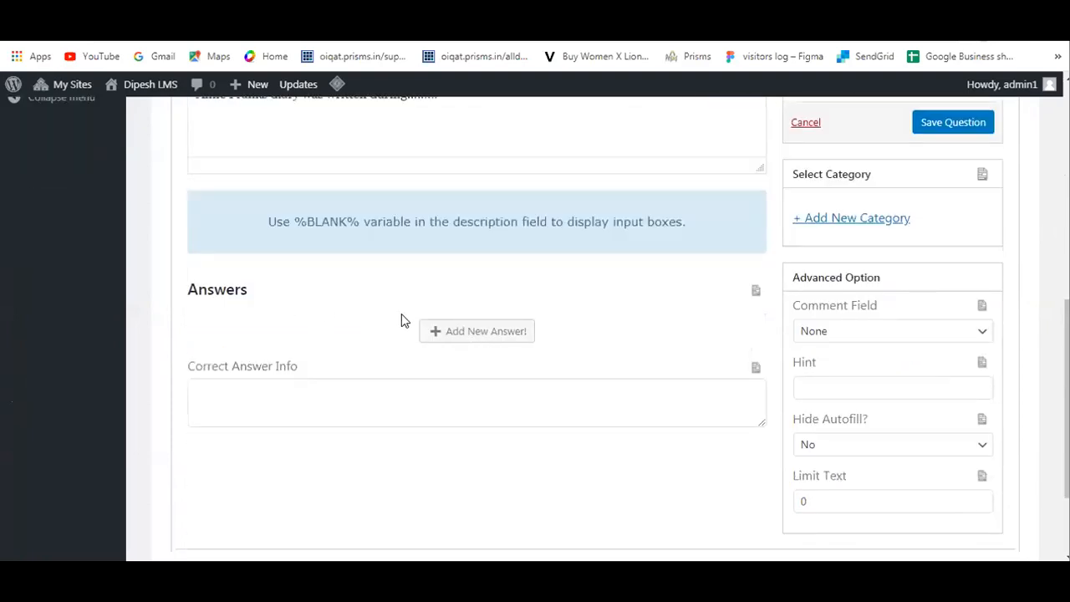
pyautogui.scroll(1, 460, 318)
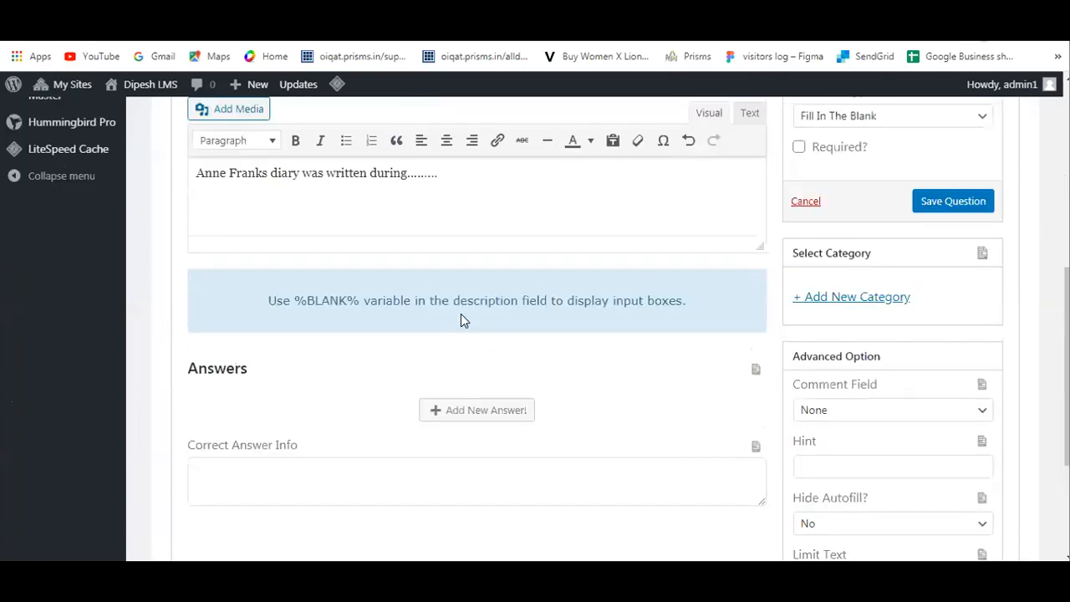
pyautogui.scroll(1, 523, 328)
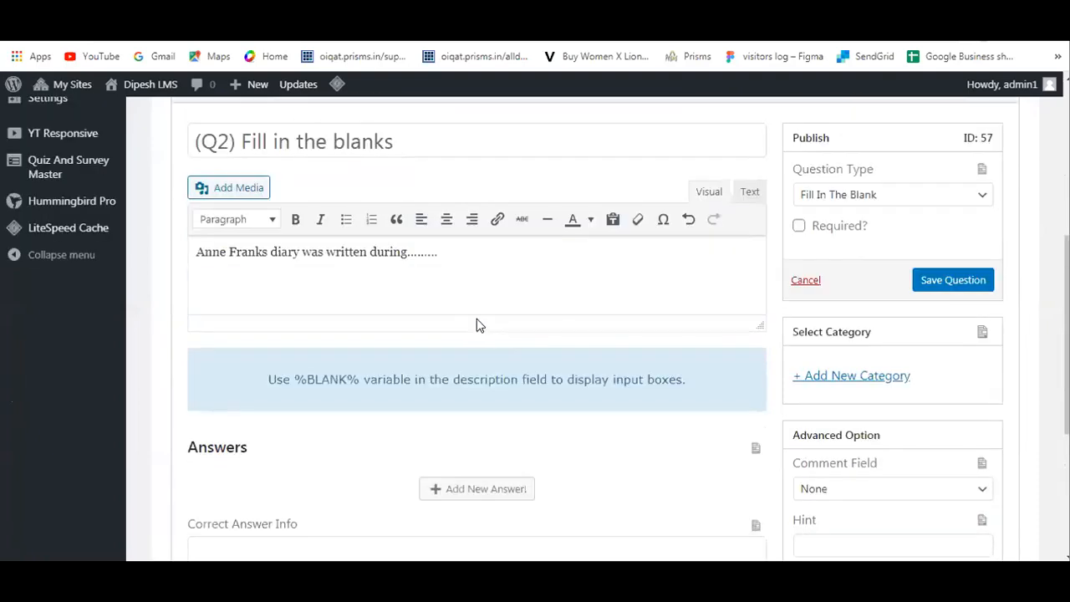
# - Replace the dotted blank at the end of the second question's description with the %BLANK% variable
pyautogui.moveTo(356, 379); pyautogui.dragTo(297, 379)
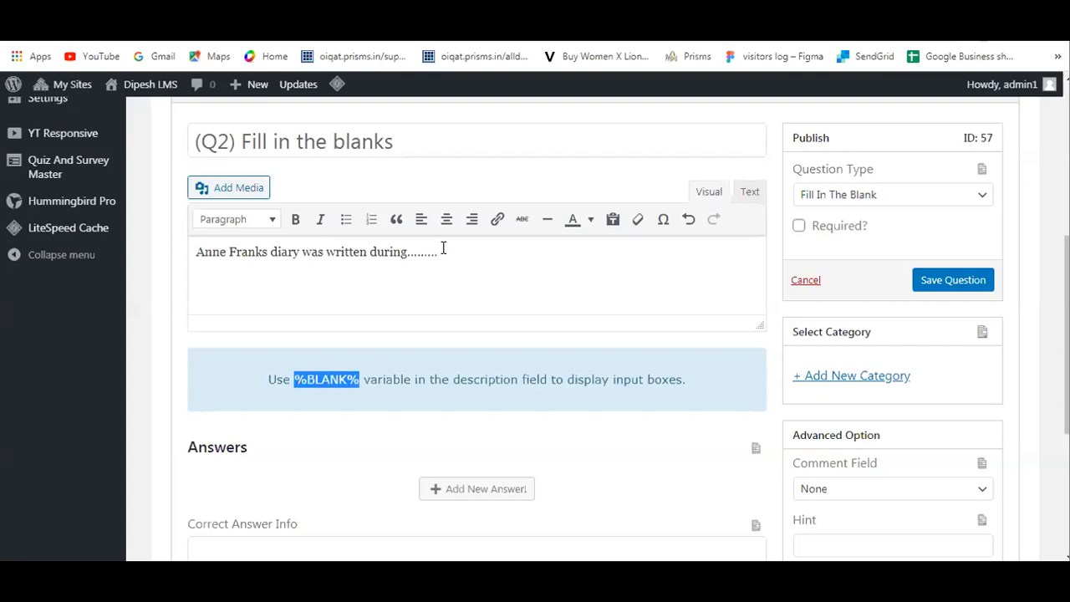
pyautogui.moveTo(446, 252); pyautogui.dragTo(408, 252)
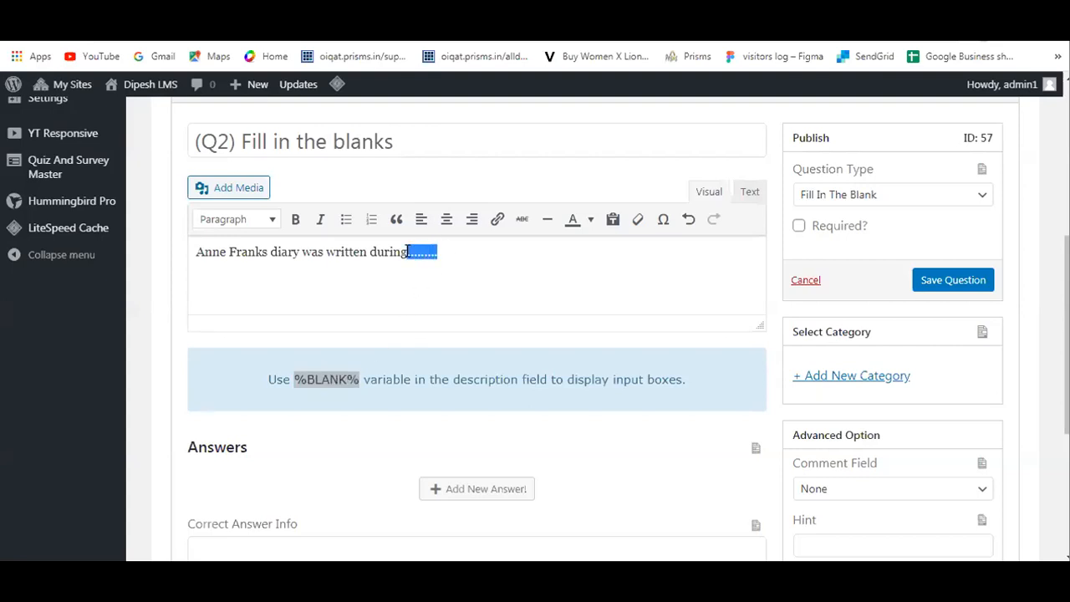
pyautogui.press('BackSpace')
pyautogui.hotkey('ctrl', 'v')
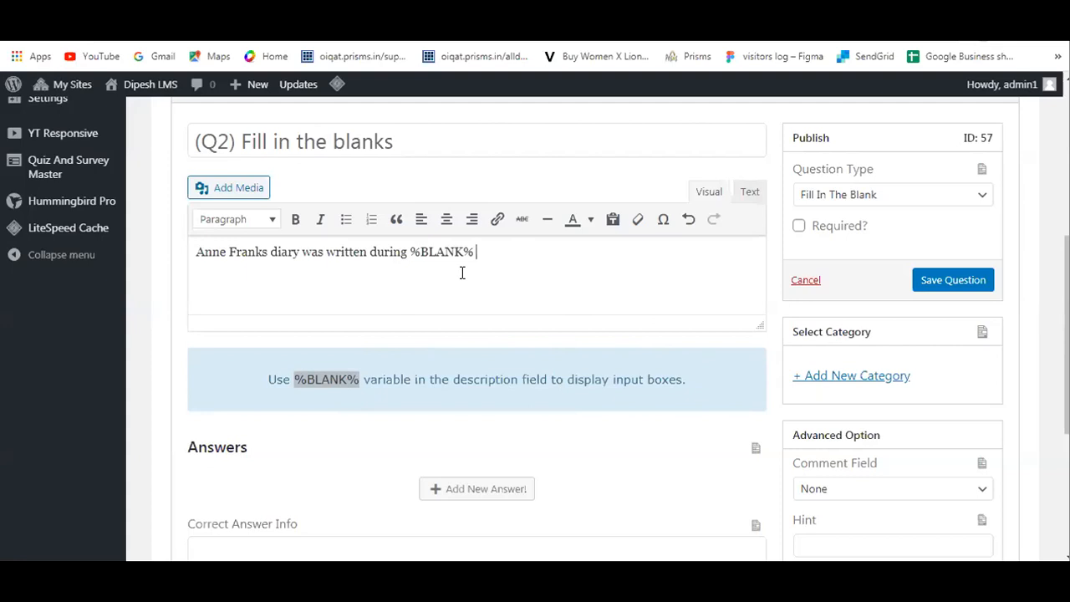
pyautogui.hotkey('ctrl', 'v')
pyautogui.moveTo(547, 249); pyautogui.dragTo(469, 248)
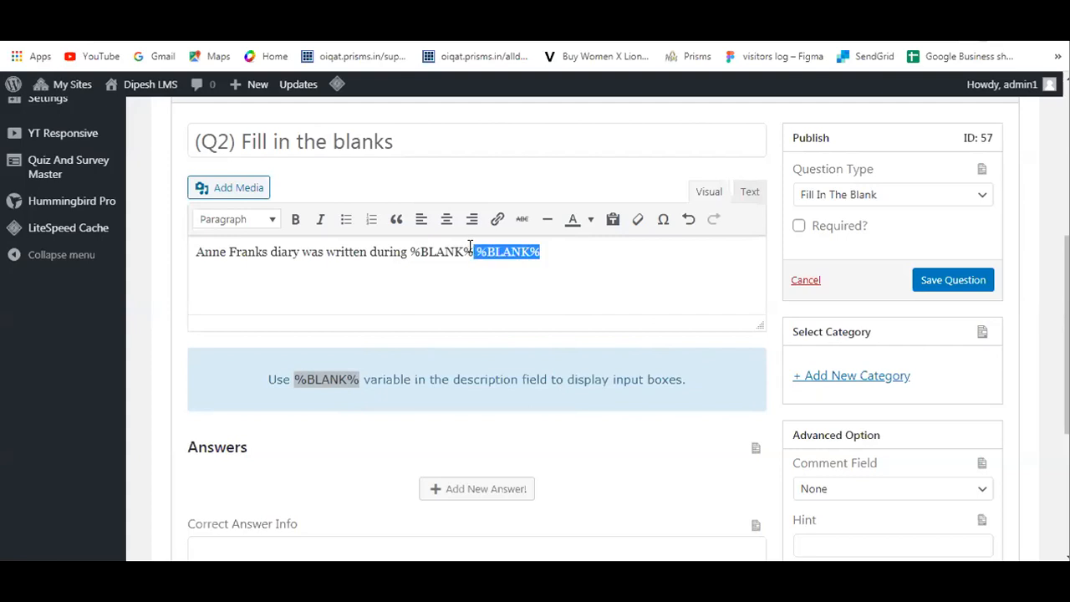
pyautogui.press('BackSpace')
# - Replace the word "Franks" in the description with the %BLANK% variable and save the question
pyautogui.moveTo(267, 252); pyautogui.dragTo(228, 255)
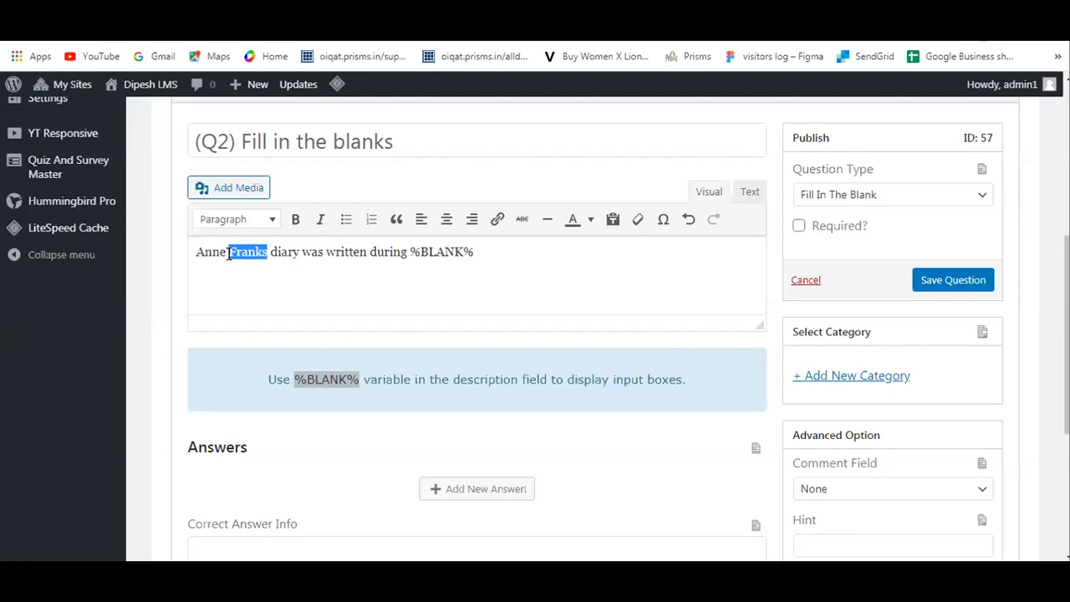
pyautogui.press('BackSpace')
pyautogui.hotkey('ctrl', 'v')
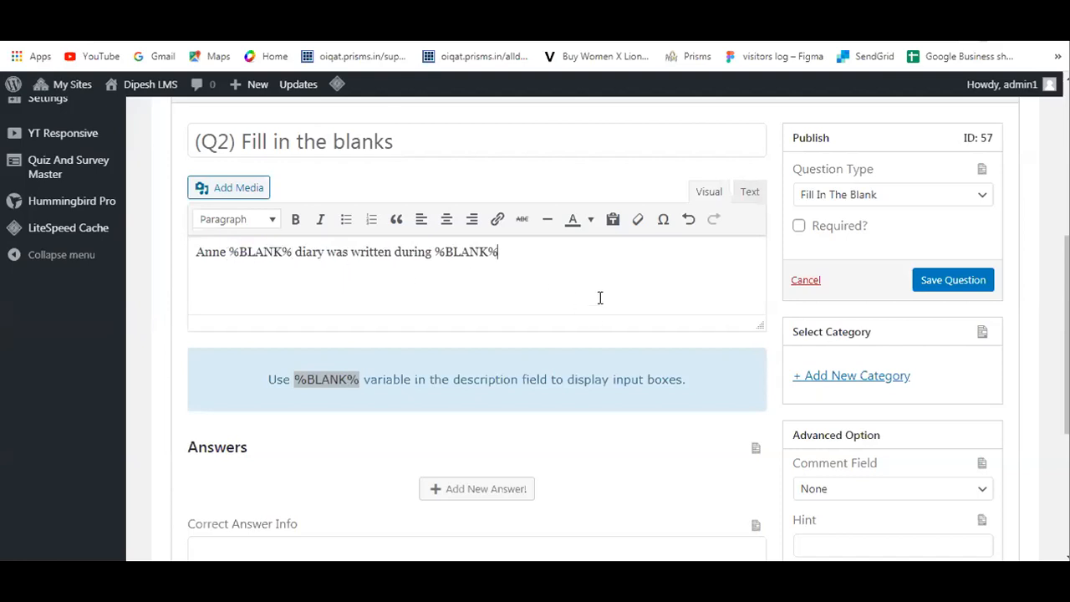
pyautogui.click(938, 285)
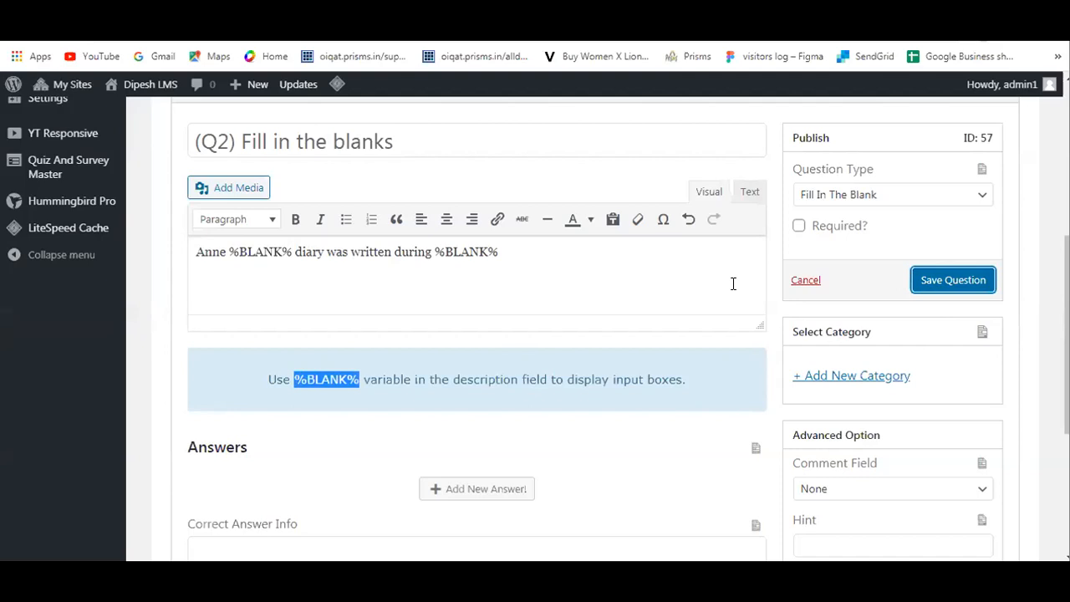
pyautogui.scroll(1, 626, 291)
pyautogui.scroll(4, 627, 292)
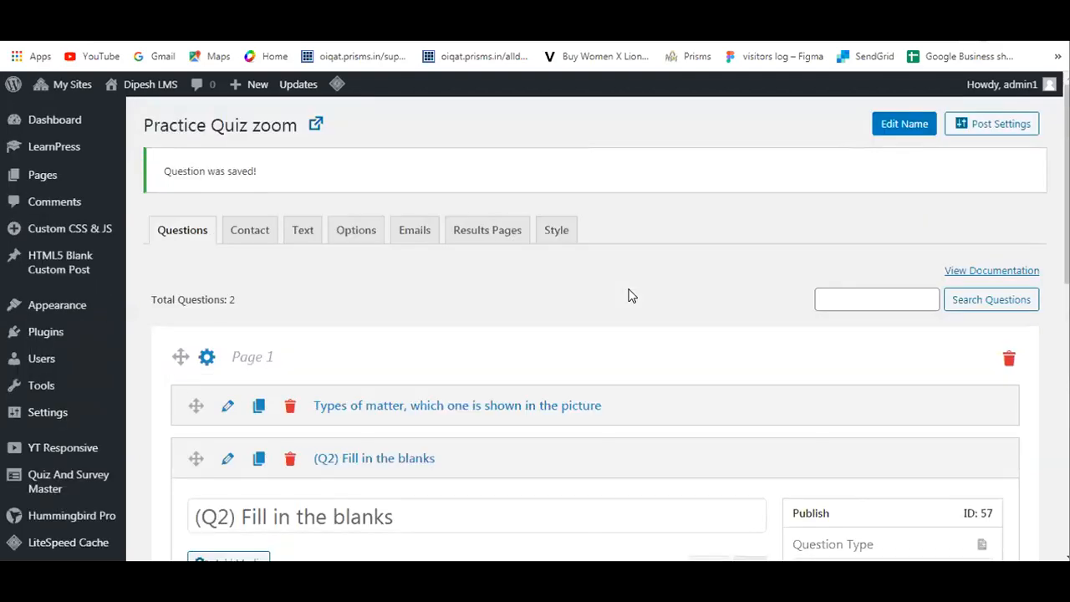
# - Create a third question on Page 1 of the quiz
pyautogui.scroll(-5, 629, 290)
pyautogui.scroll(1, 629, 289)
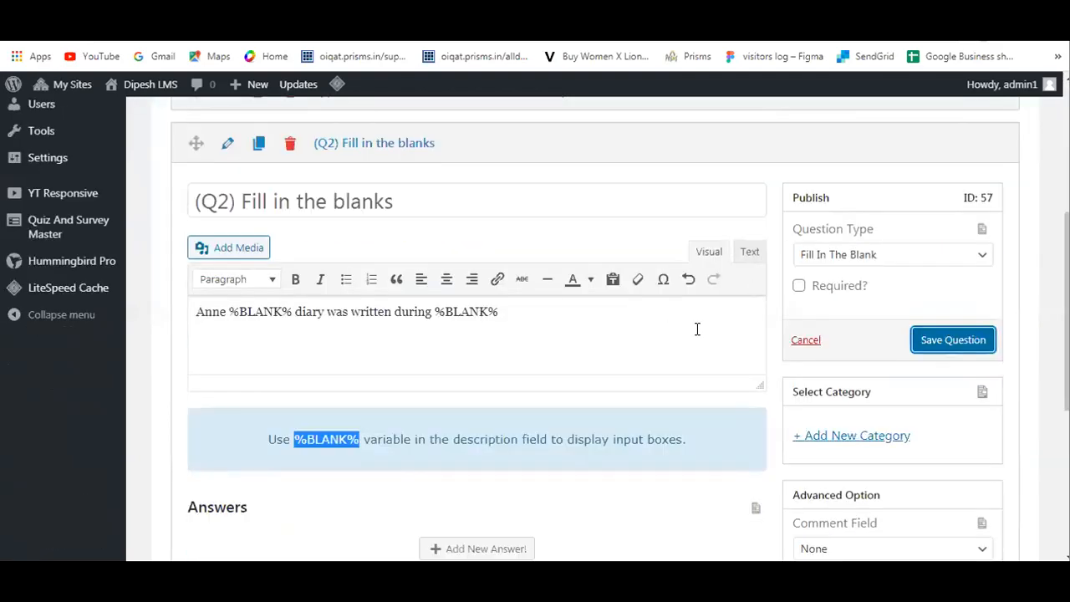
pyautogui.scroll(-1, 610, 335)
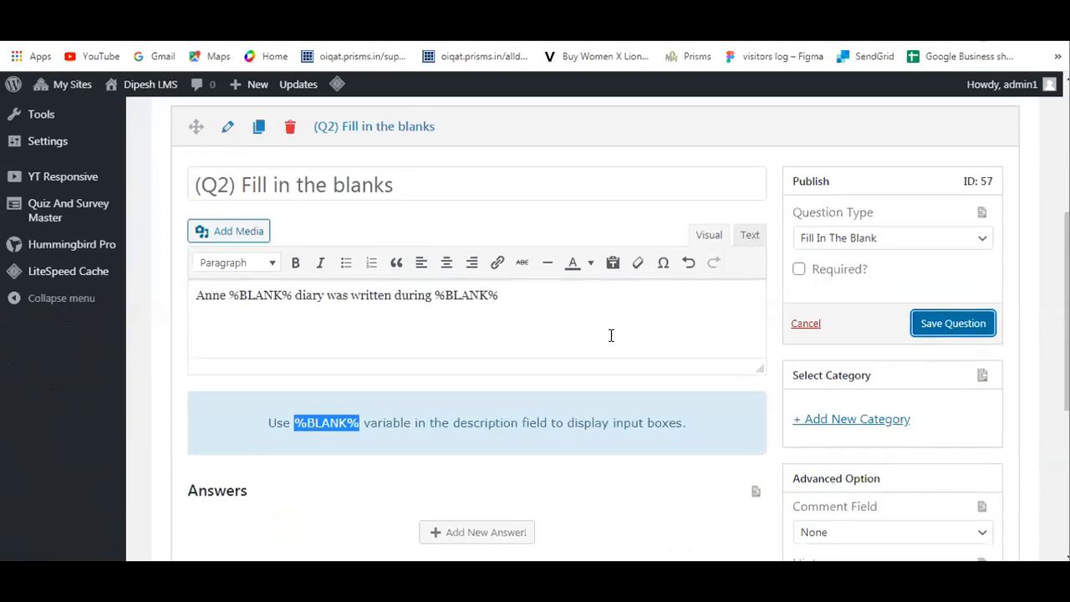
pyautogui.scroll(-1, 613, 338)
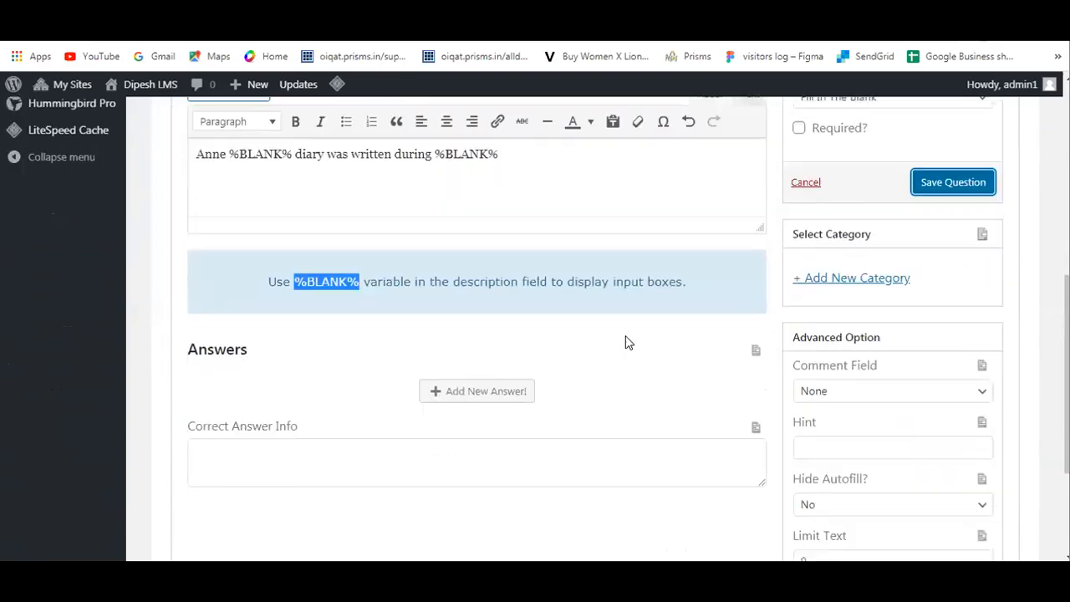
pyautogui.scroll(-1, 679, 351)
pyautogui.scroll(-2, 681, 350)
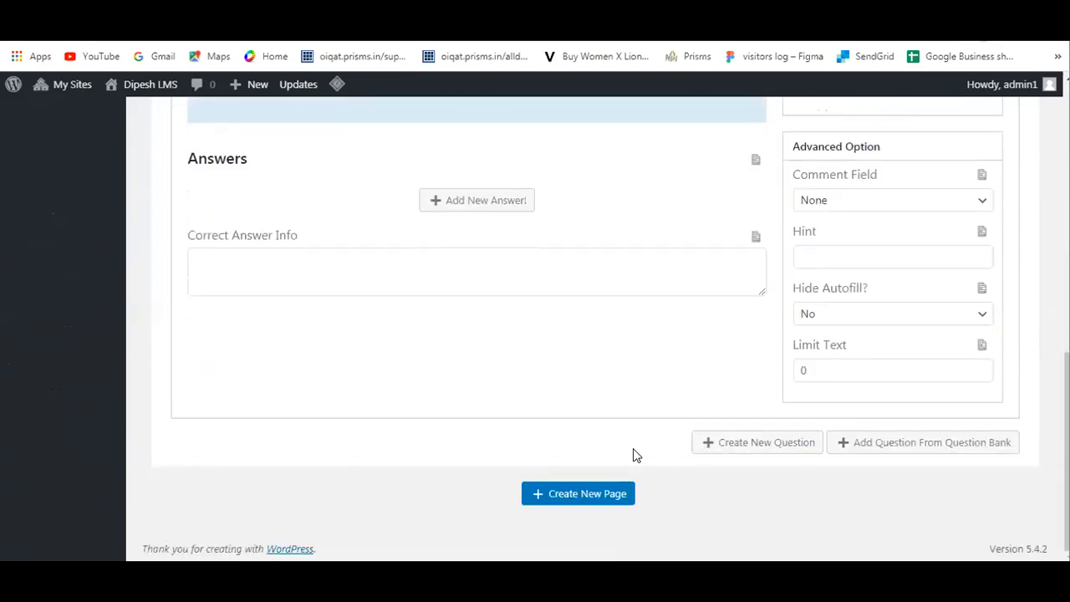
pyautogui.click(741, 445)
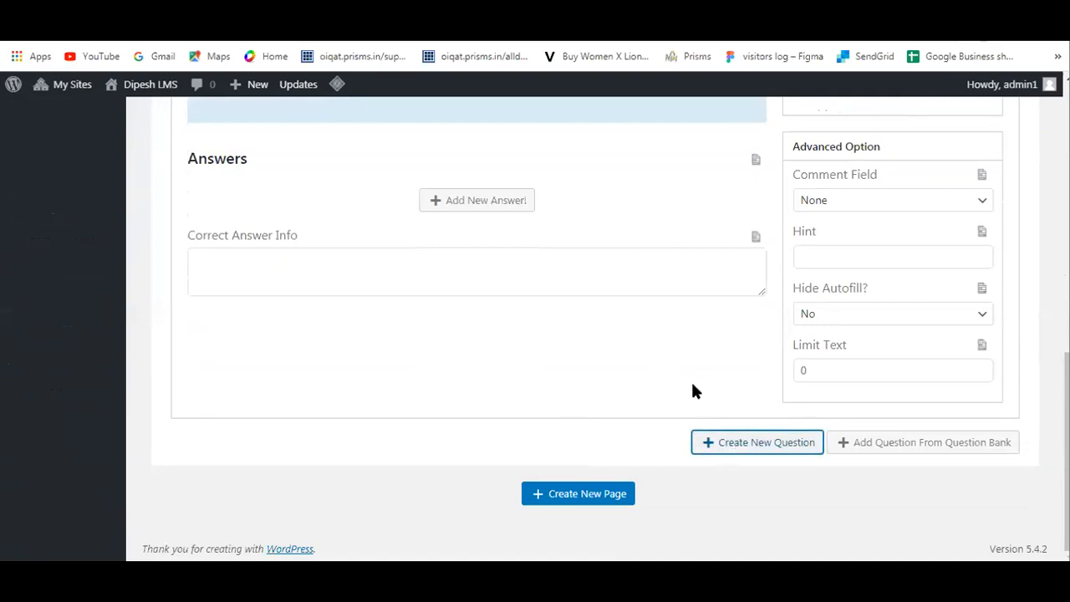
# - Set the new third question's type to Small Open Answer
pyautogui.scroll(5, 641, 350)
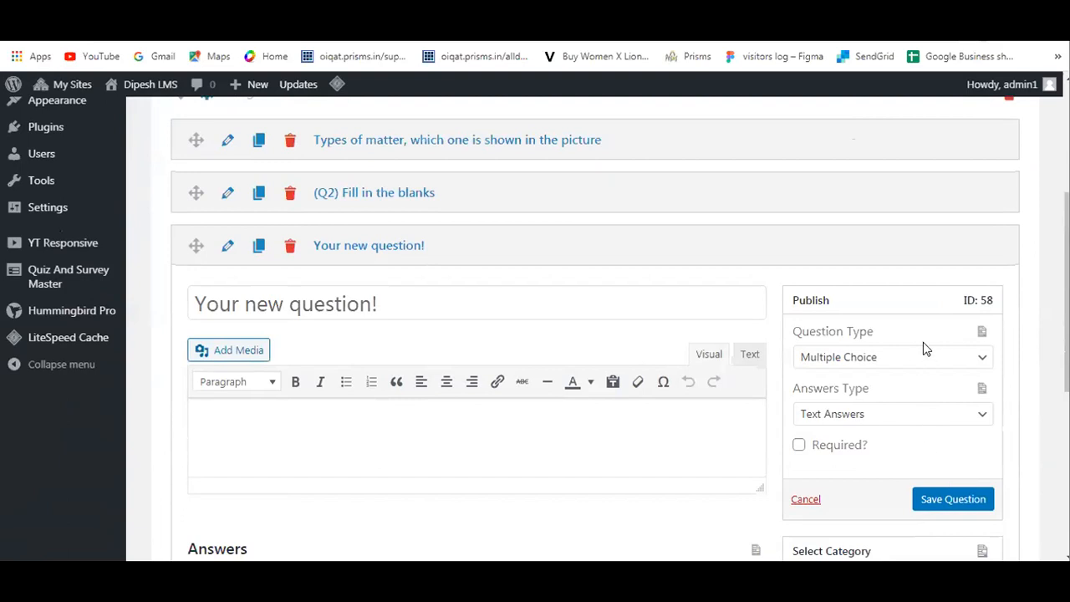
pyautogui.click(934, 368)
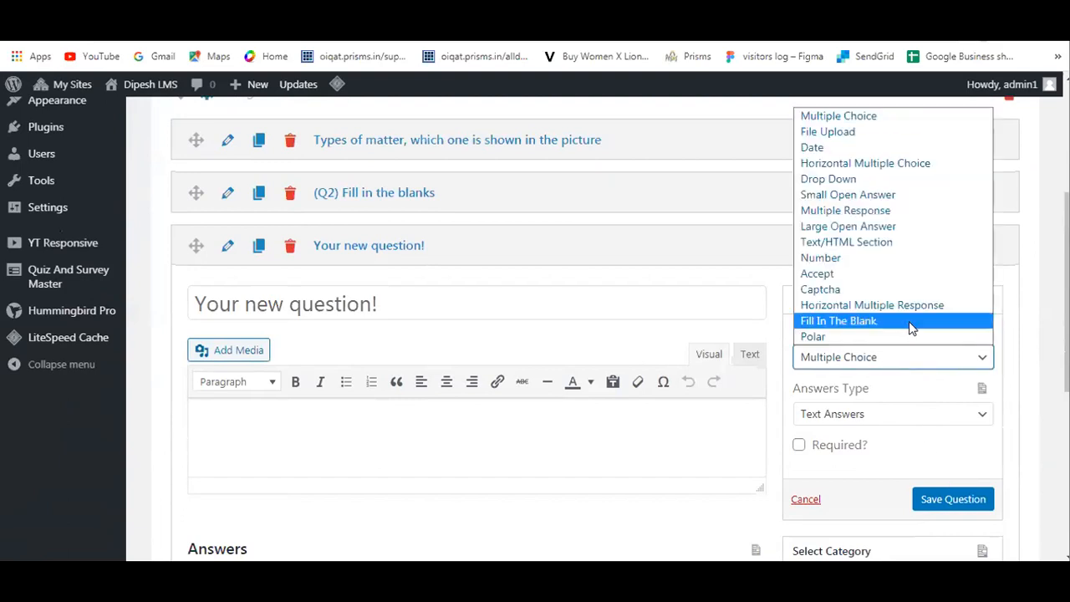
pyautogui.click(865, 196)
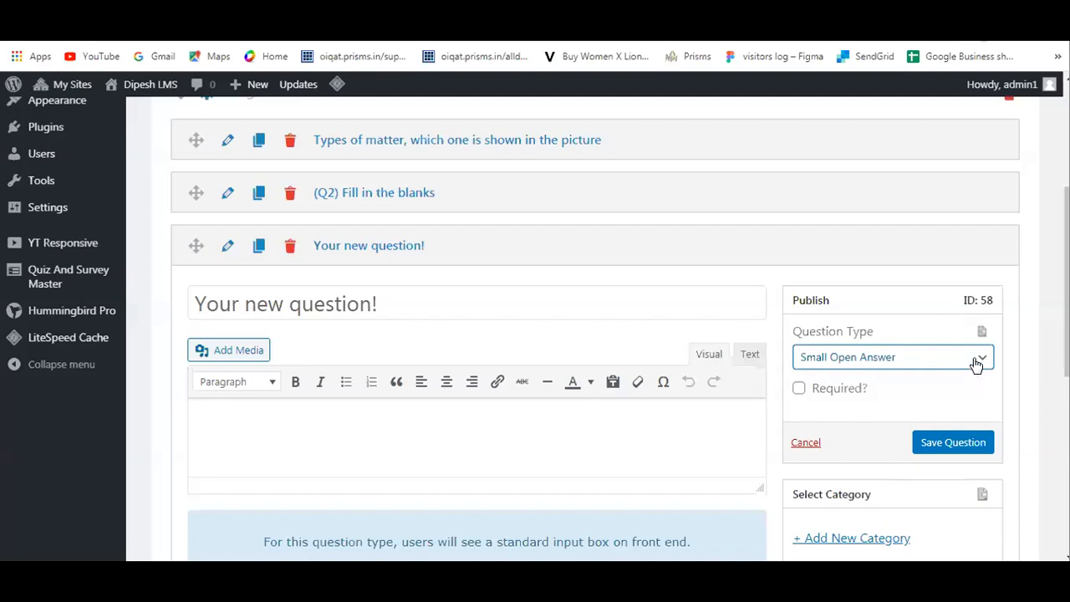
pyautogui.click(974, 361)
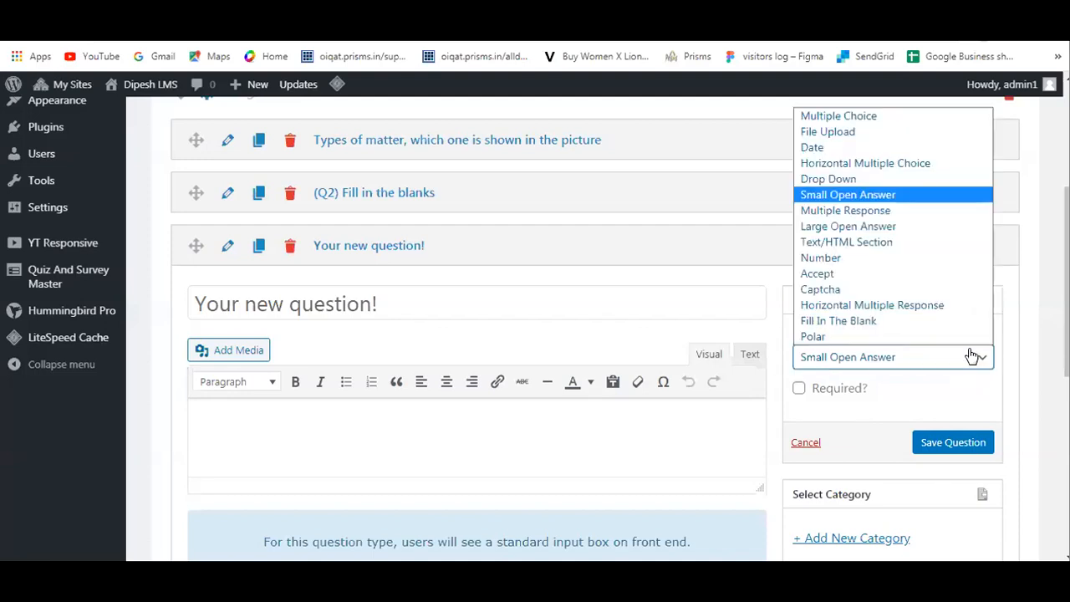
pyautogui.click(853, 195)
pyautogui.scroll(-1, 597, 318)
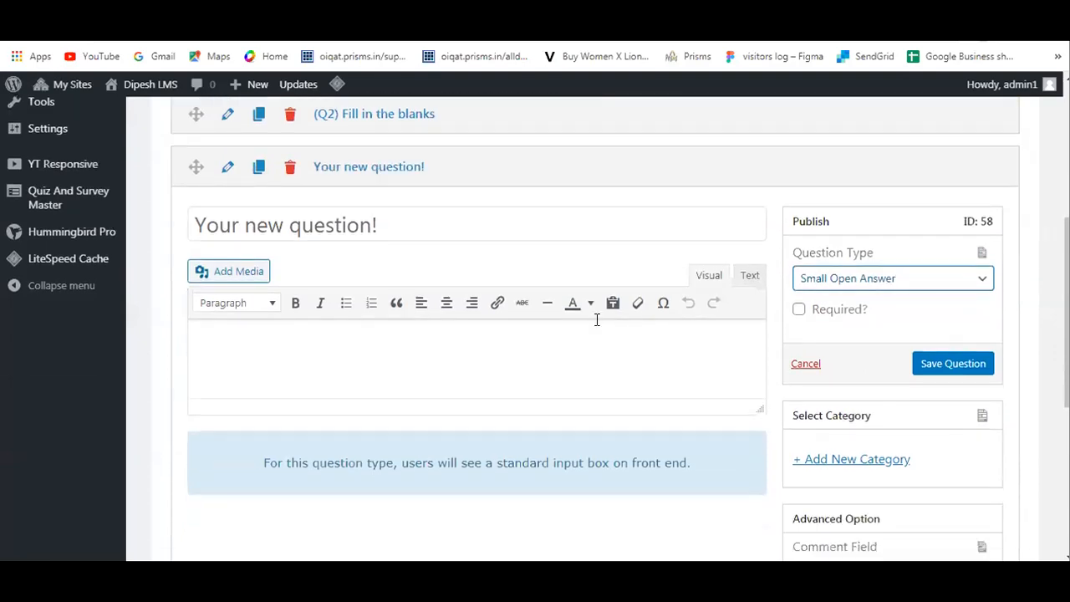
# - Replace the third question's placeholder title with "(Q 3) Small answer- (2 marks)"
pyautogui.scroll(1, 303, 337)
pyautogui.moveTo(382, 297); pyautogui.dragTo(188, 302)
pyautogui.press('BackSpace')
pyautogui.write('(')
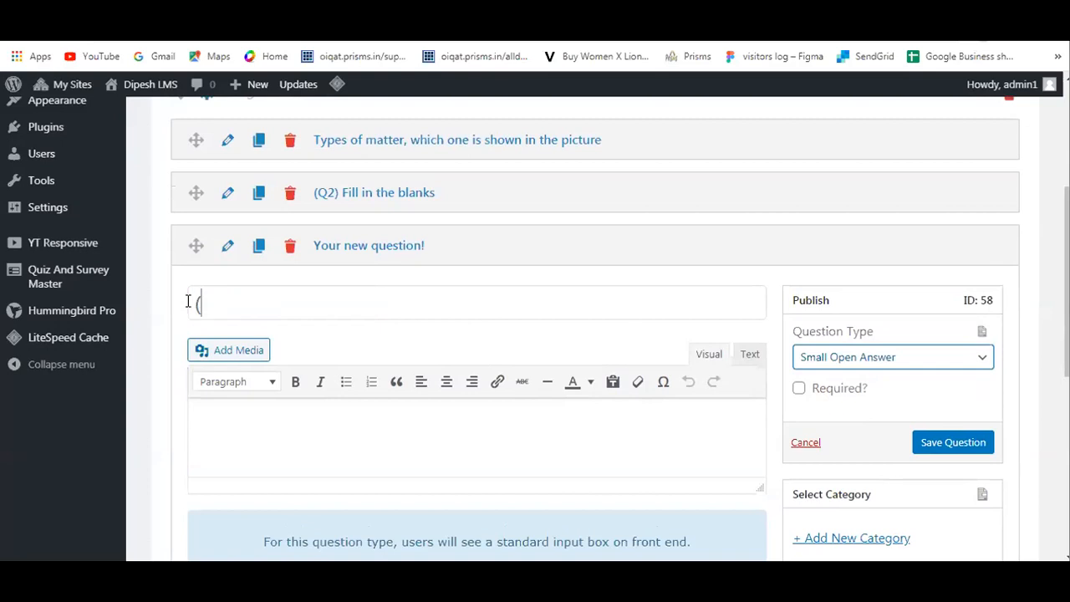
pyautogui.write('Q 3')
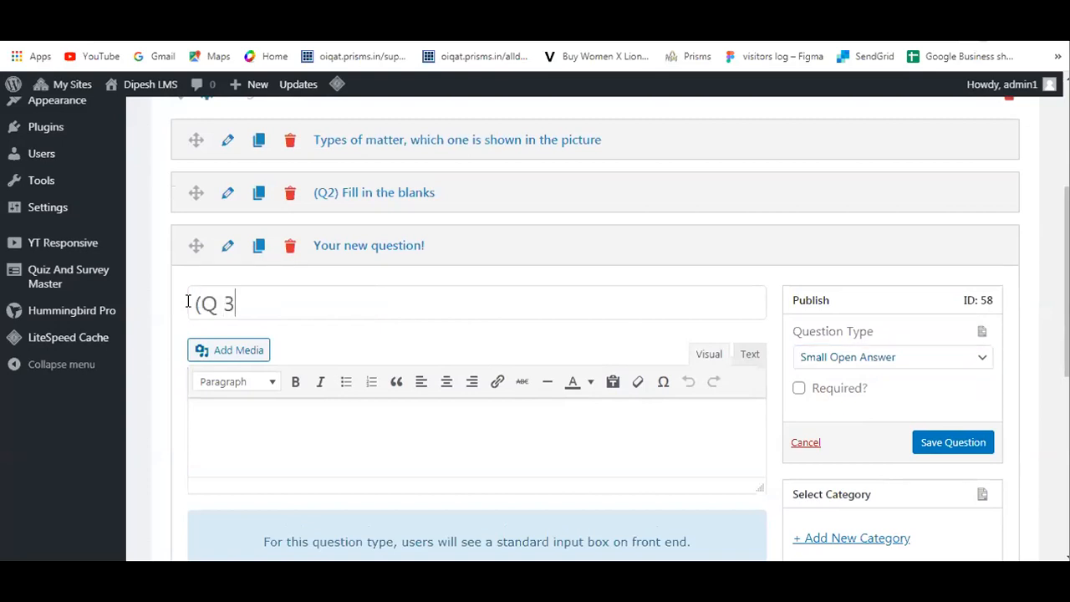
pyautogui.write(') Small answer')
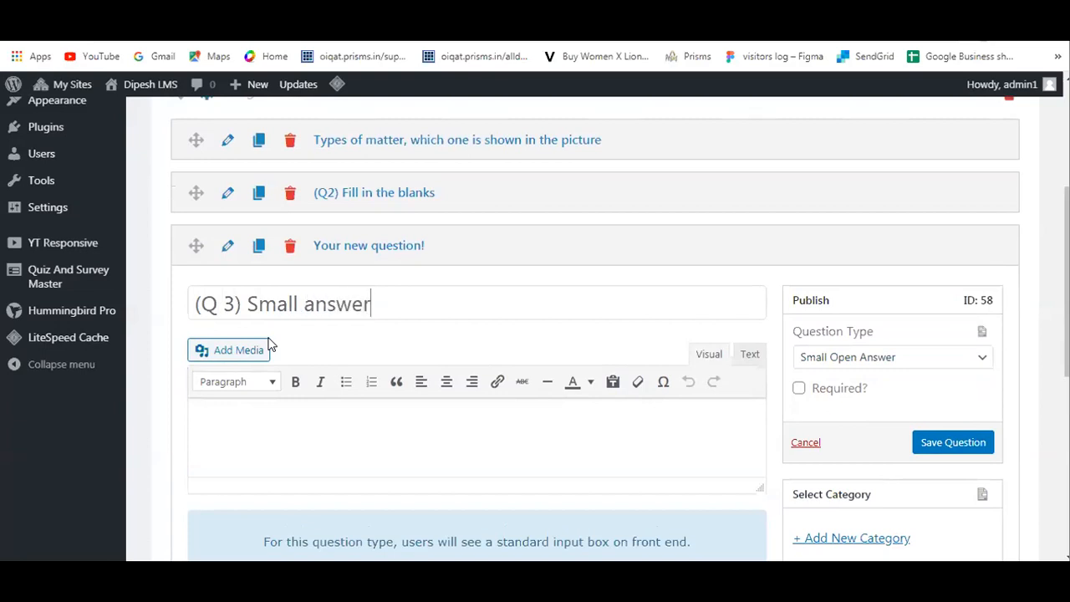
pyautogui.write('- (2marks)')
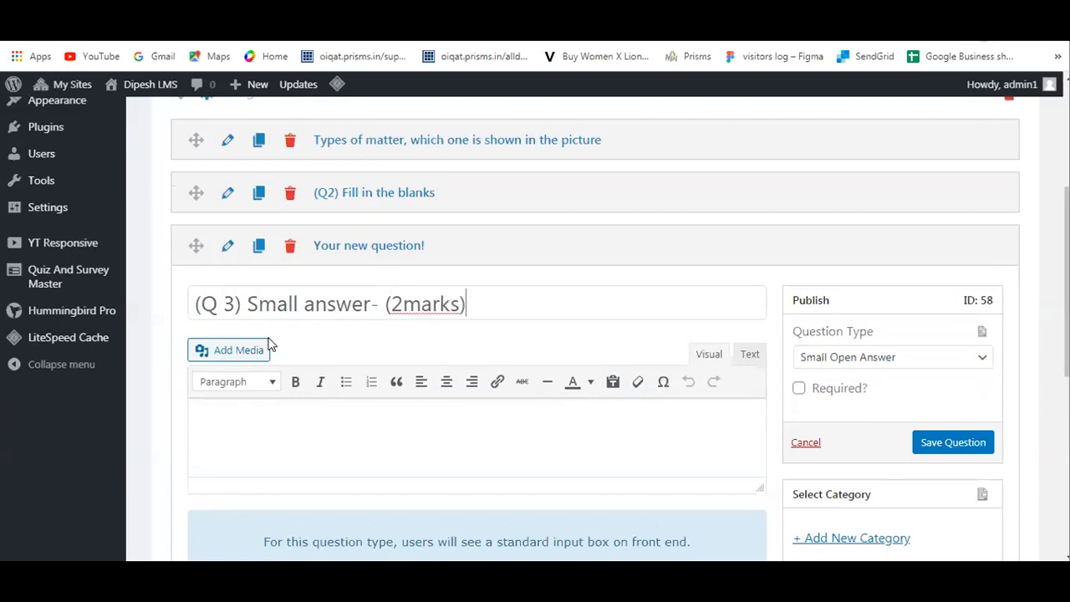
pyautogui.click(405, 305)
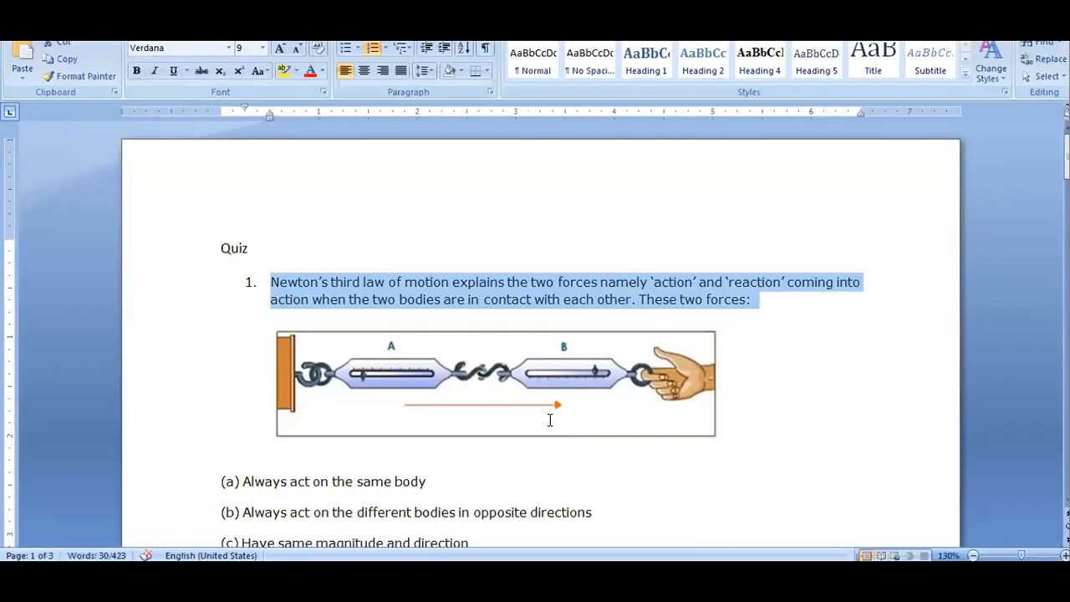
# - Look through the quiz document in Word for a suitable small-answer question
pyautogui.scroll(-20, 550, 420)
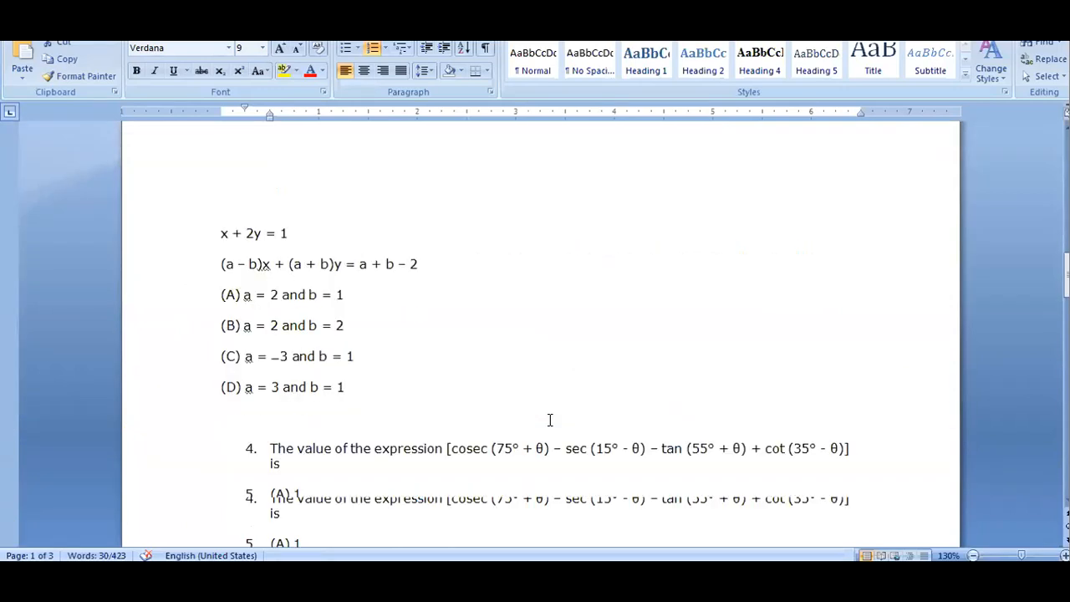
pyautogui.scroll(-6, 551, 420)
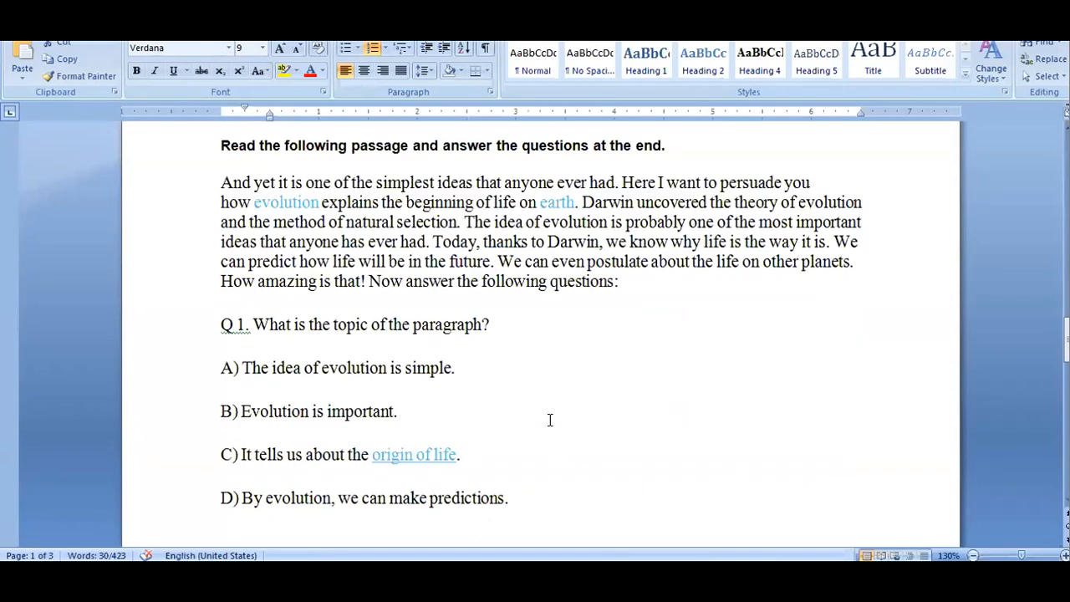
pyautogui.scroll(2, 550, 420)
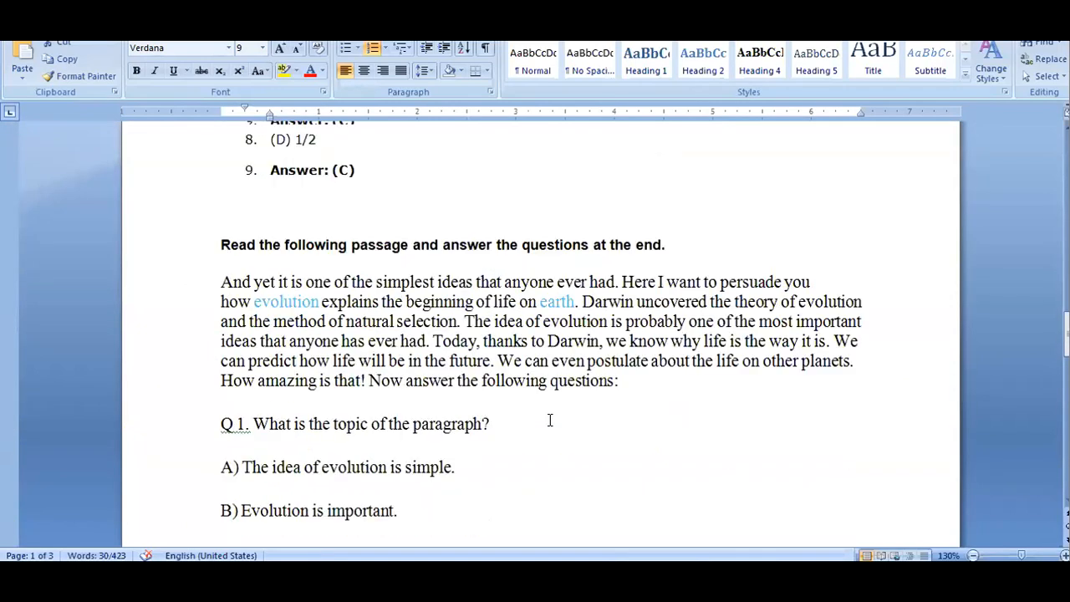
pyautogui.scroll(6, 550, 420)
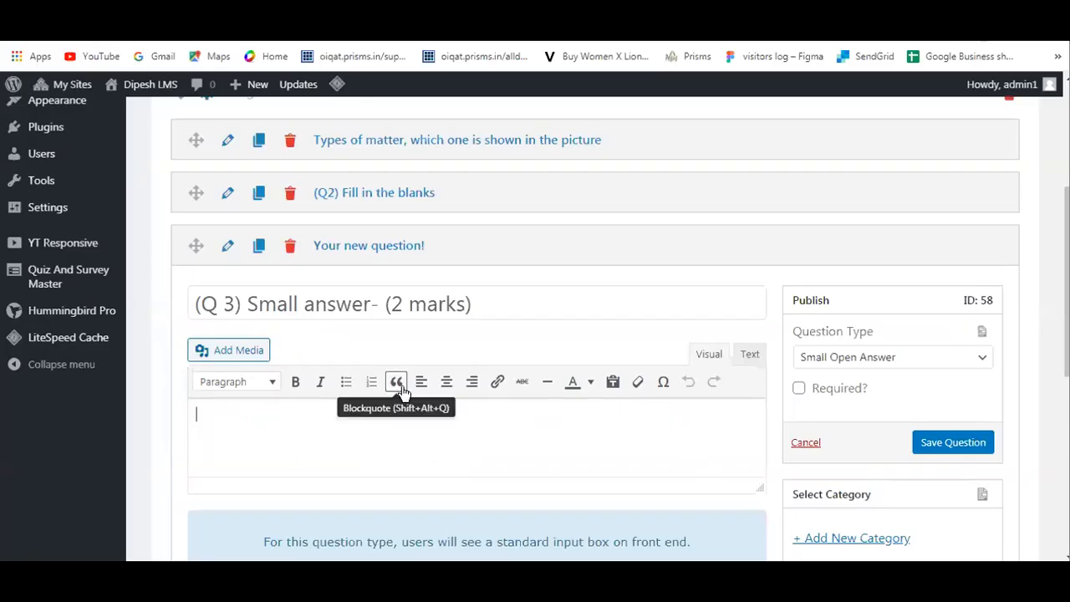
pyautogui.write('Descri')
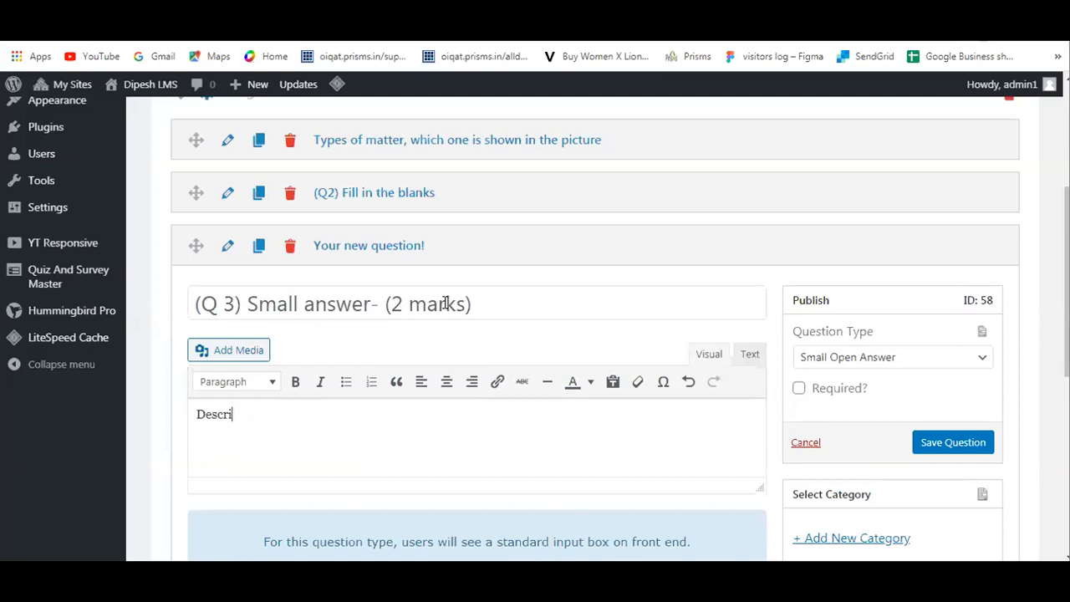
pyautogui.press('BackSpace')
pyautogui.press('BackSpace')
pyautogui.press('BackSpace')
pyautogui.press('BackSpace')
pyautogui.press('BackSpace')
pyautogui.write('nam')
pyautogui.press('BackSpace')
pyautogui.press('BackSpace')
pyautogui.press('BackSpace')
# - Enter "Name the nine Planets in our Solar system" as the third question's description and save the question
pyautogui.write('Name the nine Planets in our Sola')
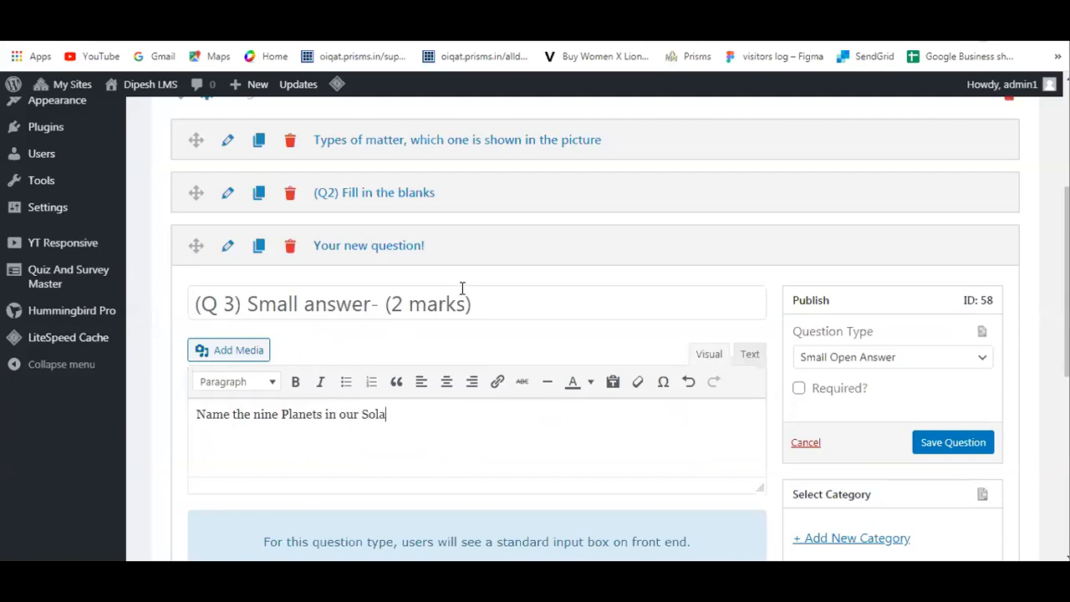
pyautogui.write('r system')
pyautogui.click(230, 414)
pyautogui.scroll(-2, 631, 425)
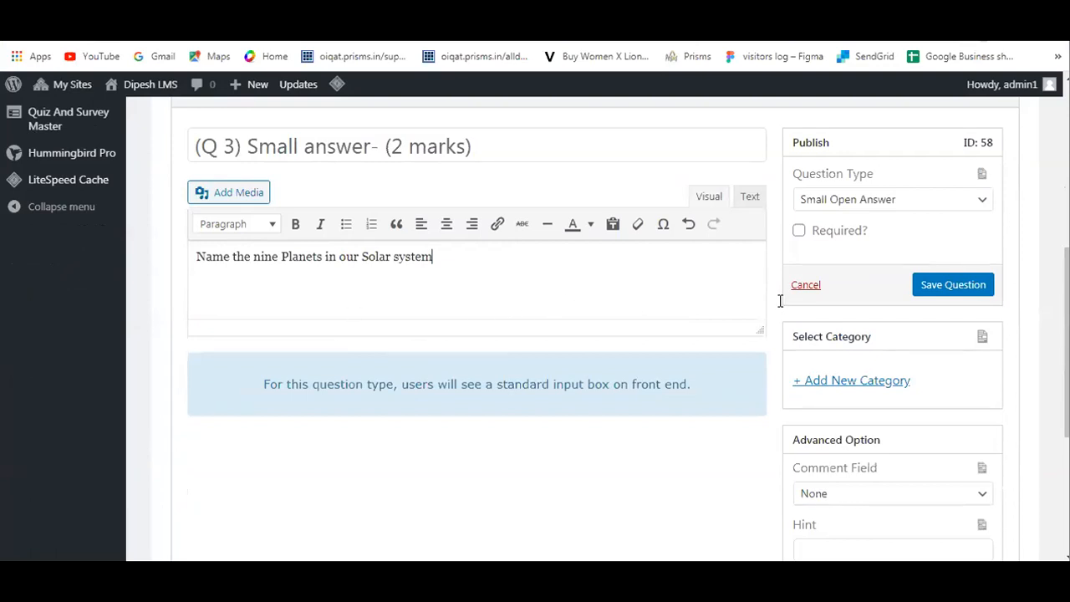
pyautogui.click(920, 288)
pyautogui.scroll(2, 787, 290)
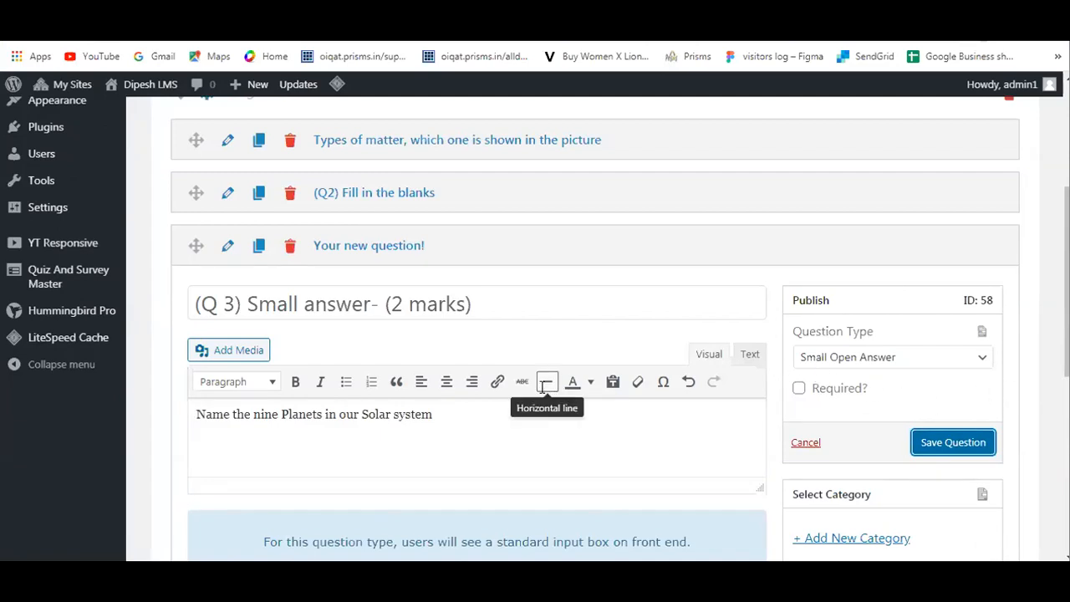
# - Create a fourth question on the same quiz page
pyautogui.scroll(-2, 611, 385)
pyautogui.scroll(-4, 677, 382)
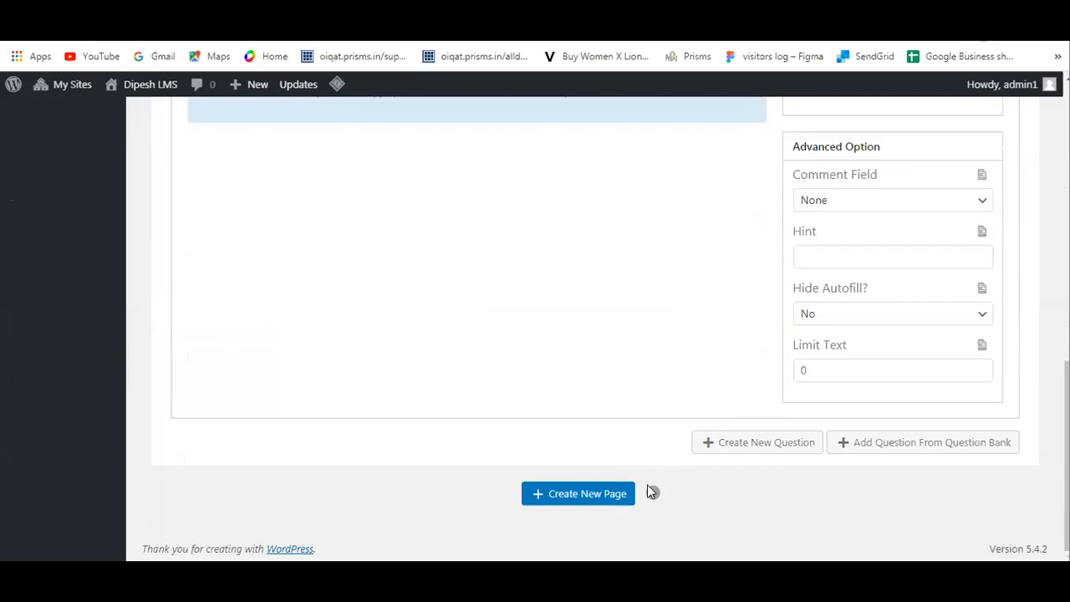
pyautogui.scroll(1, 687, 354)
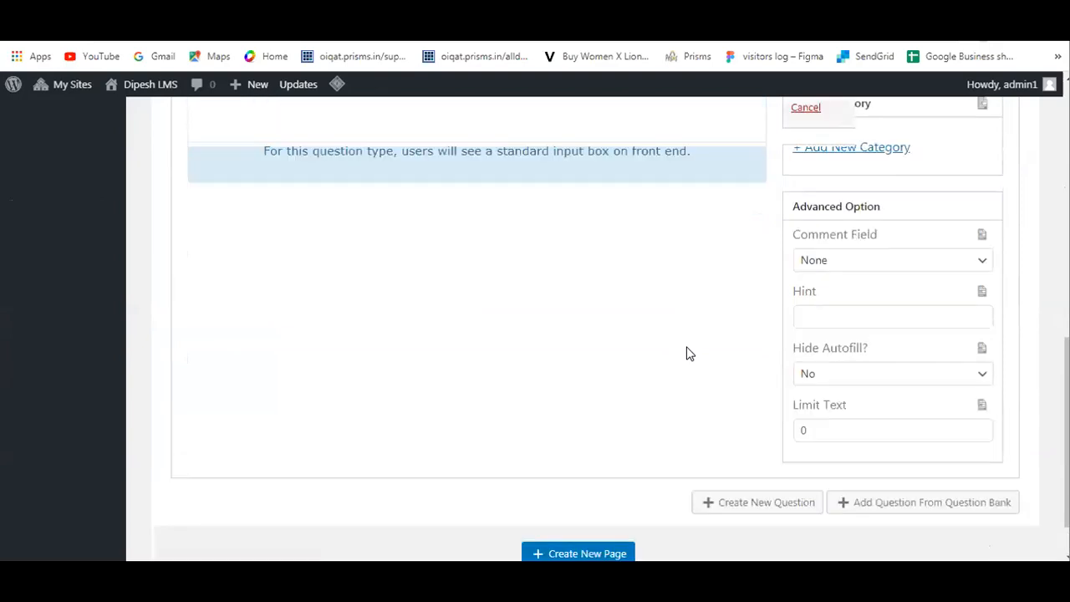
pyautogui.scroll(1, 687, 354)
pyautogui.scroll(-2, 736, 420)
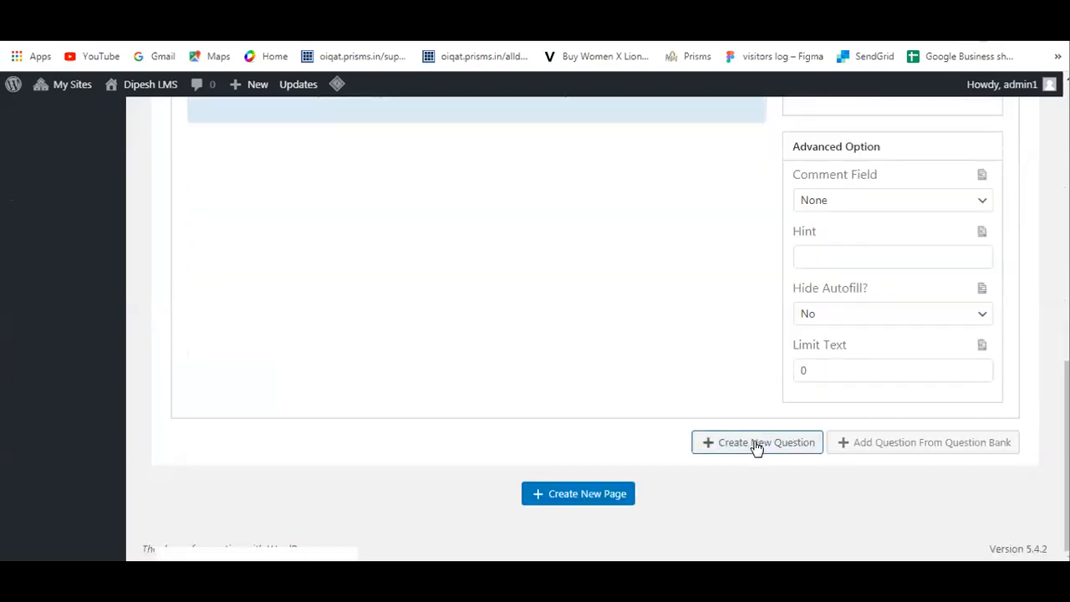
pyautogui.click(753, 446)
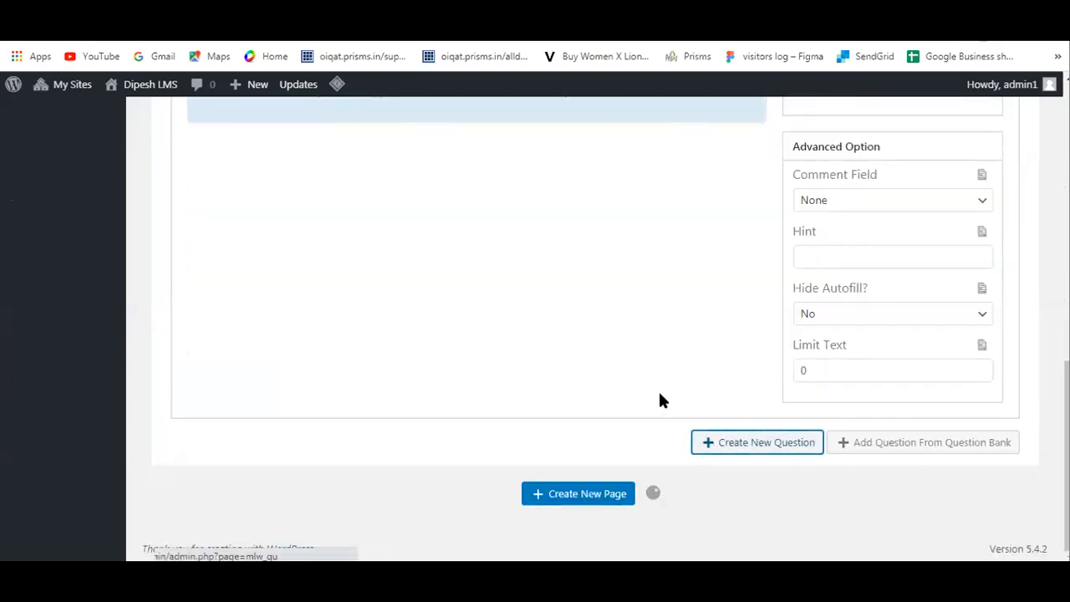
# - Replace the fourth question's placeholder title with "(Q 4) Long answer (4 marks)"
pyautogui.scroll(1, 701, 390)
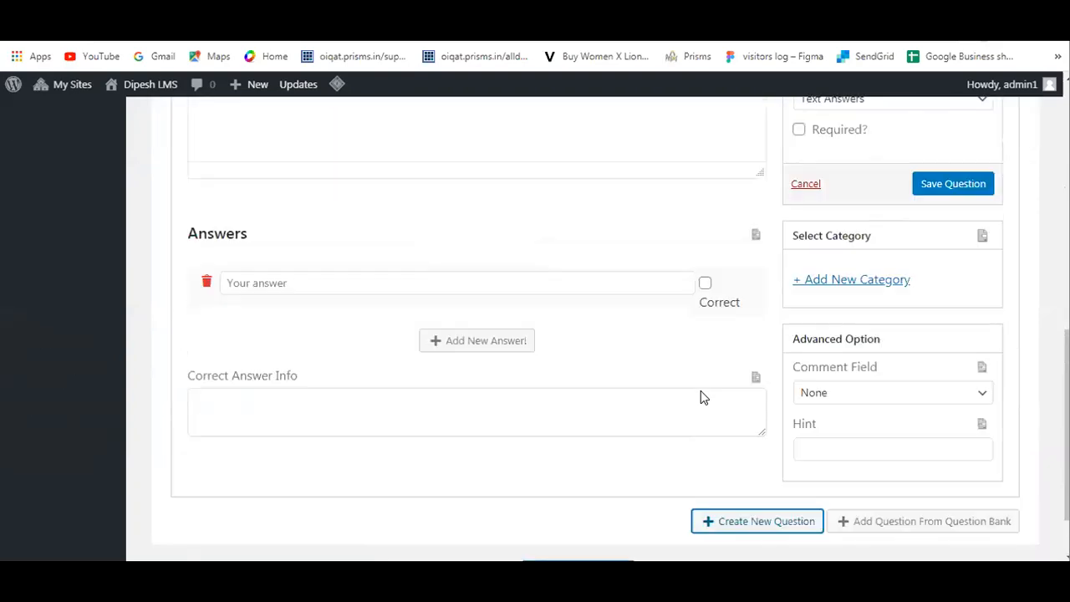
pyautogui.scroll(3, 701, 390)
pyautogui.scroll(1, 370, 329)
pyautogui.moveTo(376, 304); pyautogui.dragTo(150, 317)
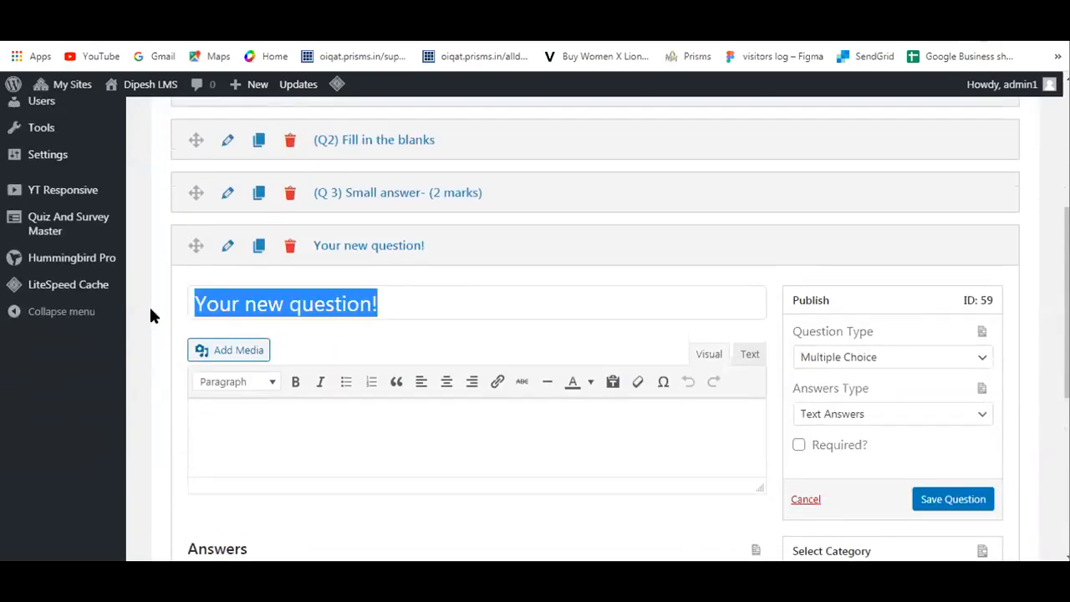
pyautogui.press('BackSpace')
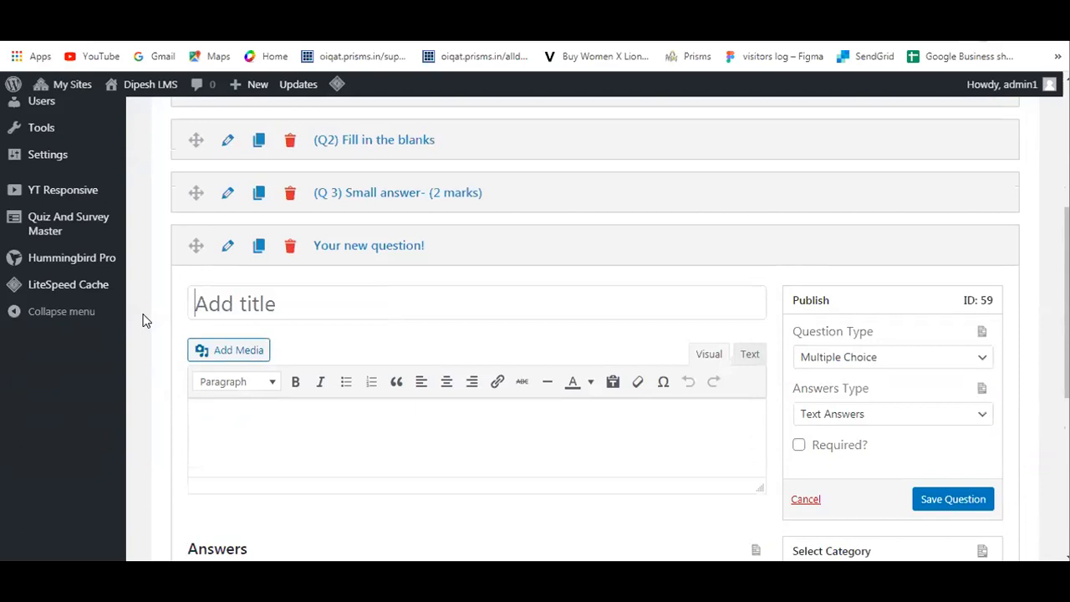
pyautogui.write('(Q 4')
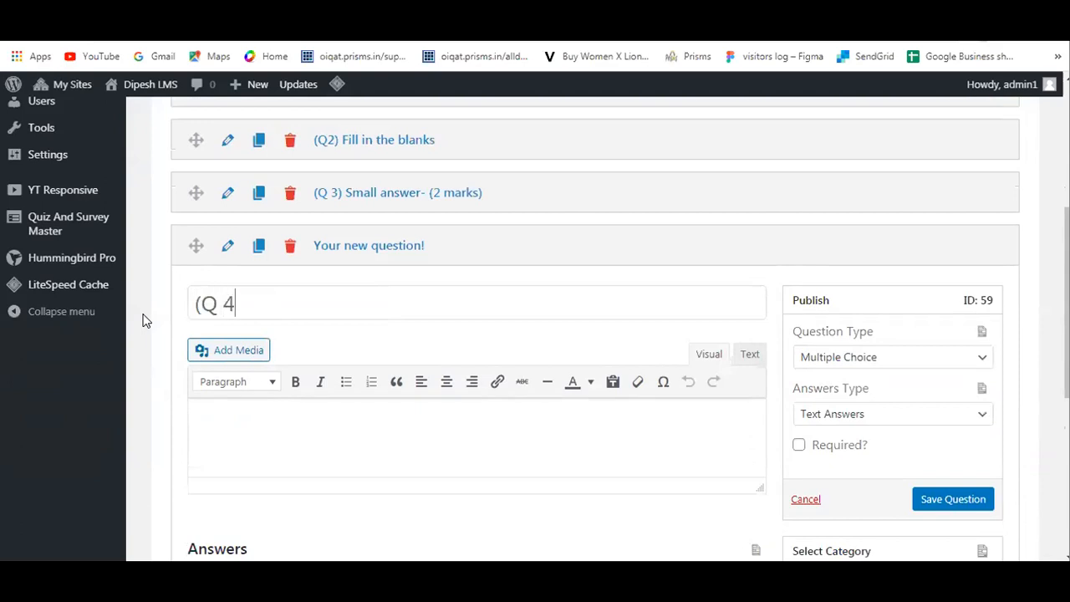
pyautogui.write(') Long answer')
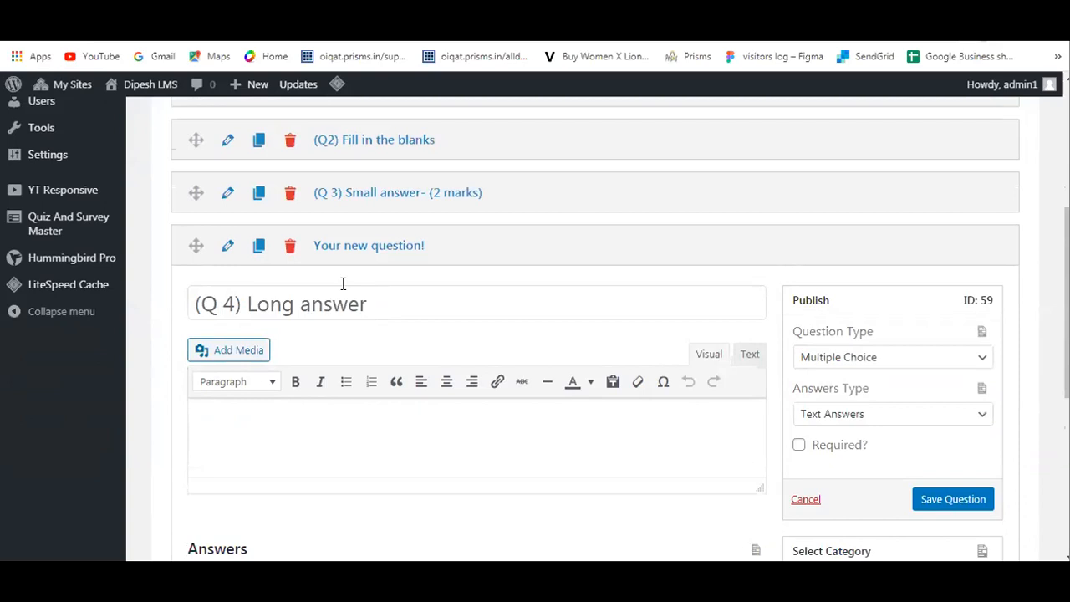
pyautogui.write(' (4 m')
pyautogui.press('BackSpace')
pyautogui.write('marks)')
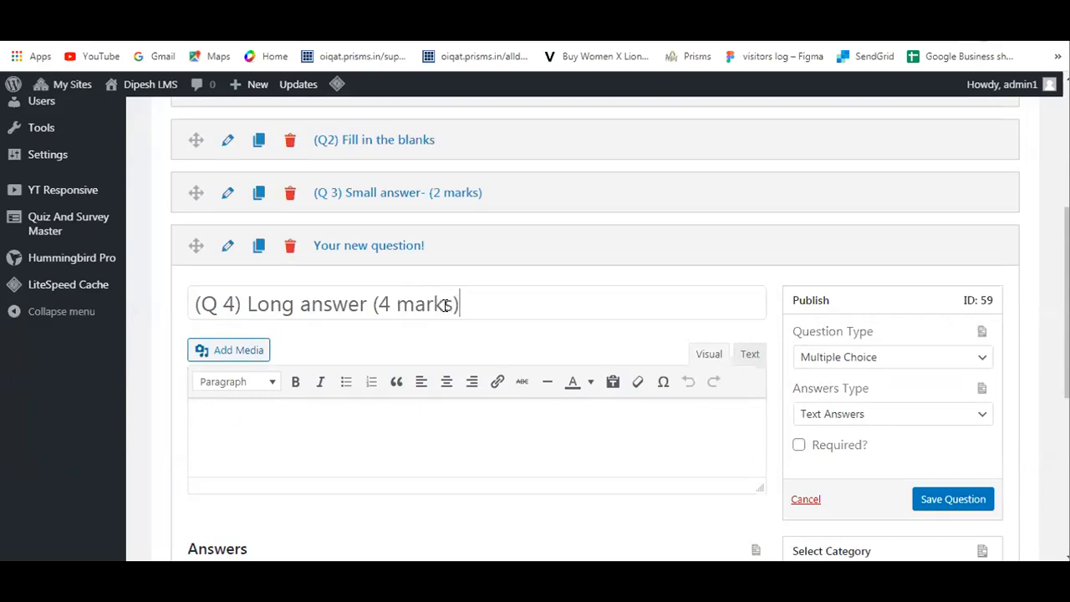
# - Set the fourth question's type to Large Open Answer and place the text cursor in its empty description
pyautogui.click(887, 358)
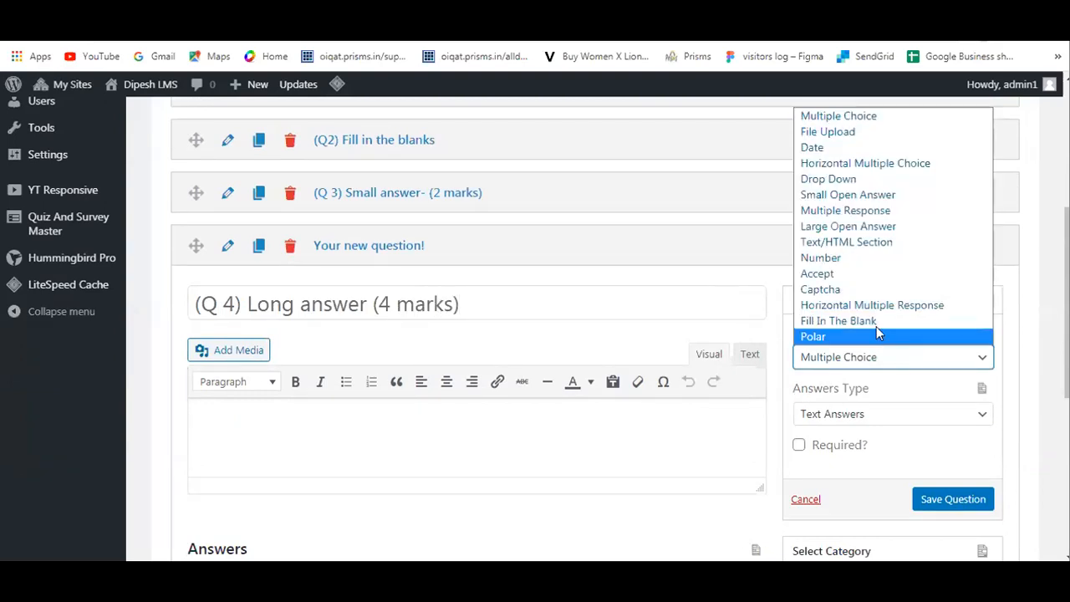
pyautogui.click(852, 227)
pyautogui.scroll(-1, 430, 383)
pyautogui.click(353, 373)
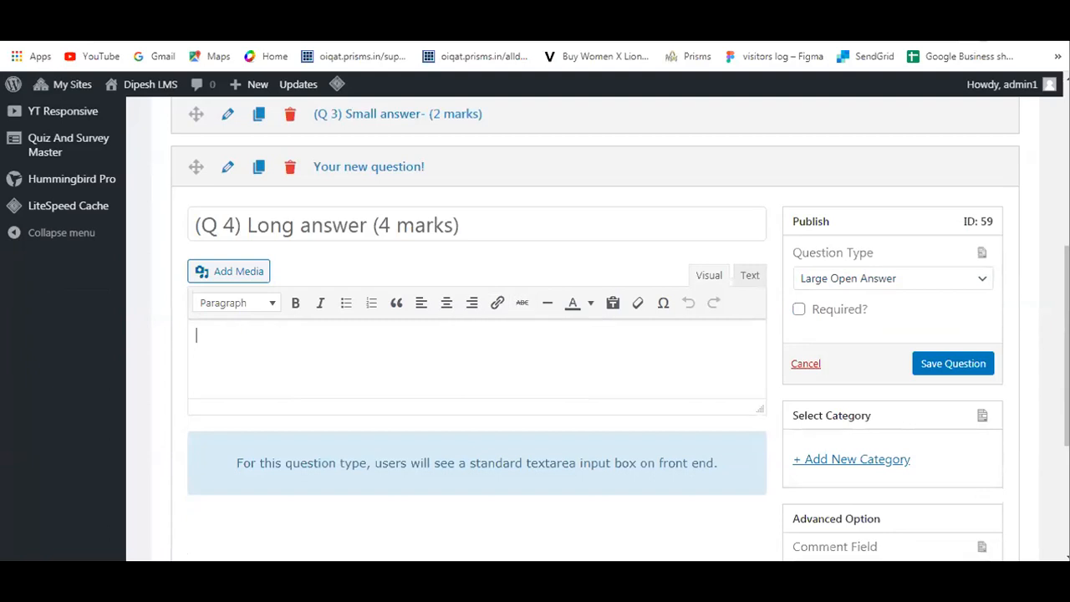
# - Switch to the quiz document in Word, look through it for a suitable long-answer question, and return to the quiz editor
pyautogui.hotkey('alt', 'Tab')
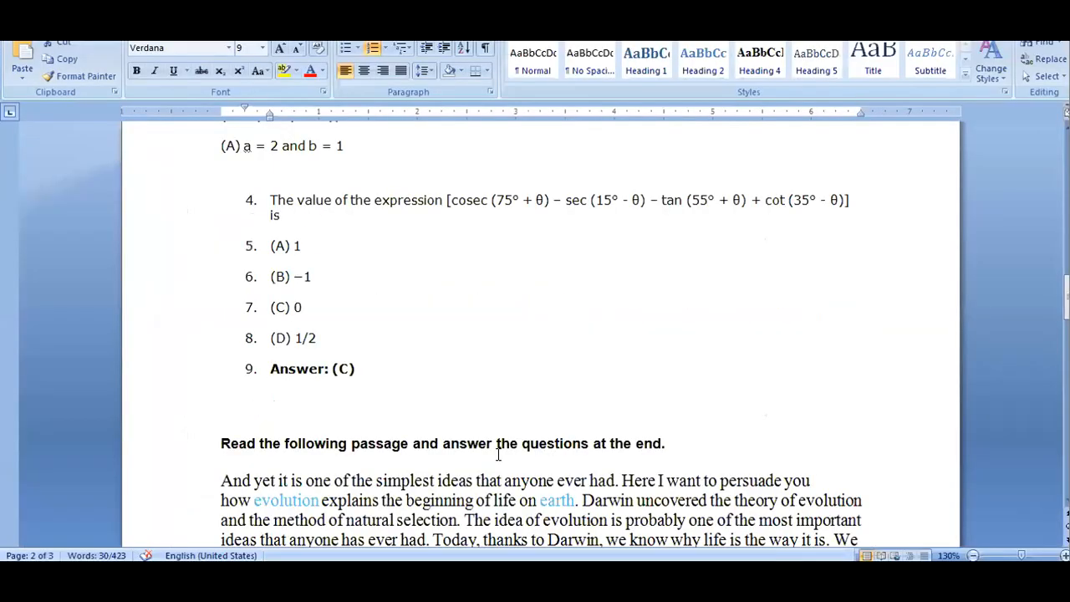
pyautogui.moveTo(512, 527); pyautogui.dragTo(221, 382)
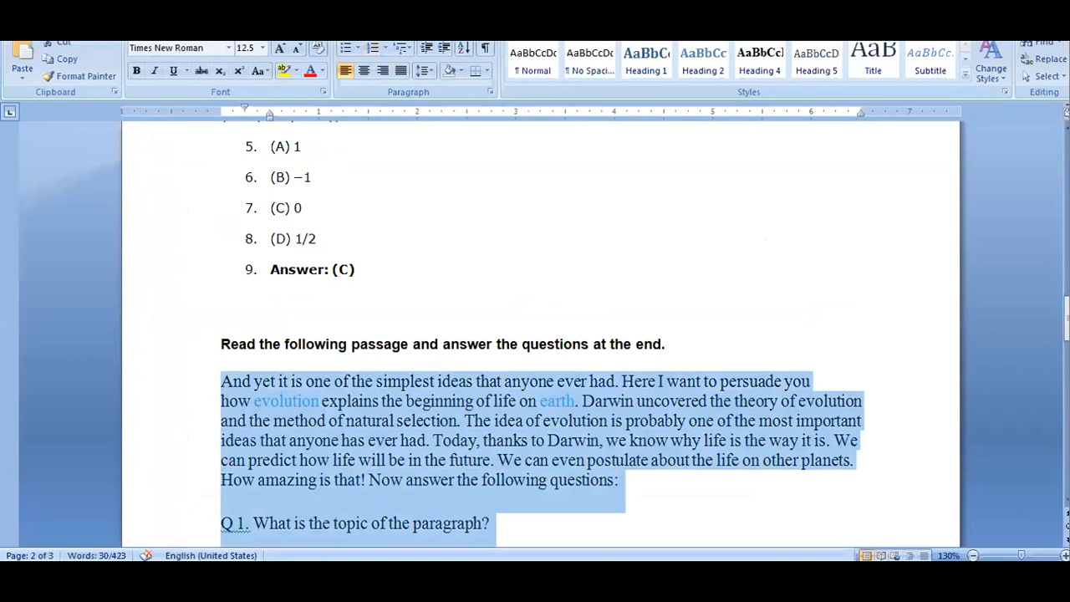
pyautogui.click(608, 497)
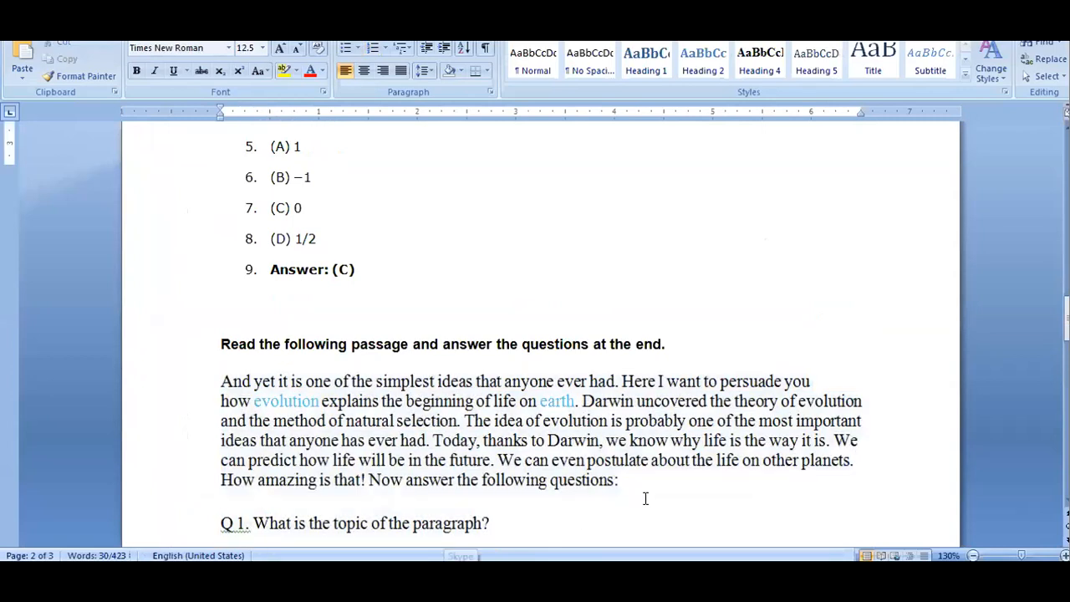
pyautogui.scroll(-3, 567, 477)
pyautogui.scroll(15, 565, 475)
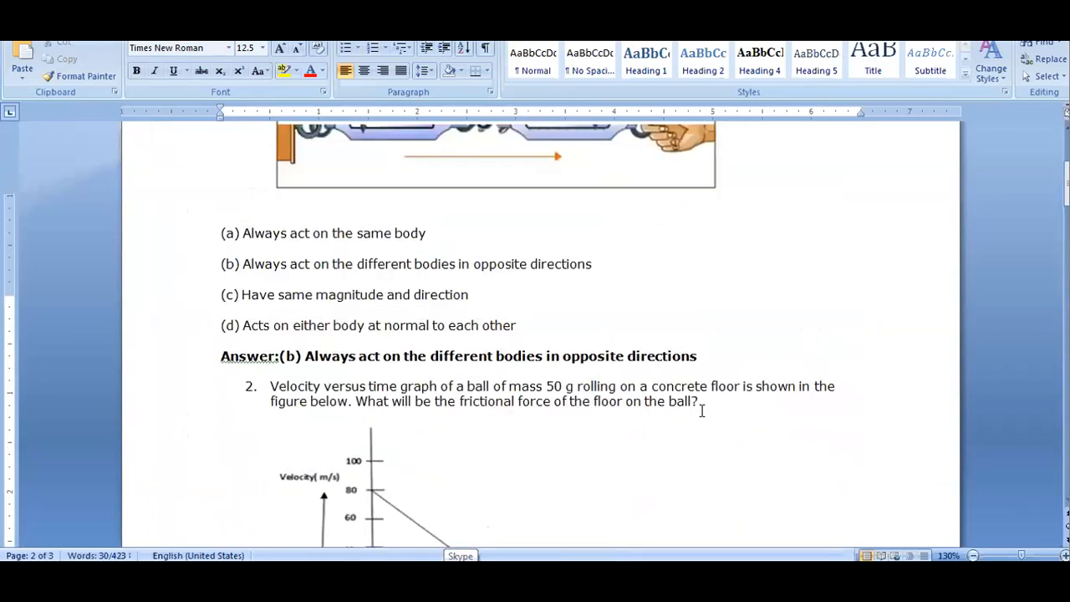
pyautogui.click(425, 576)
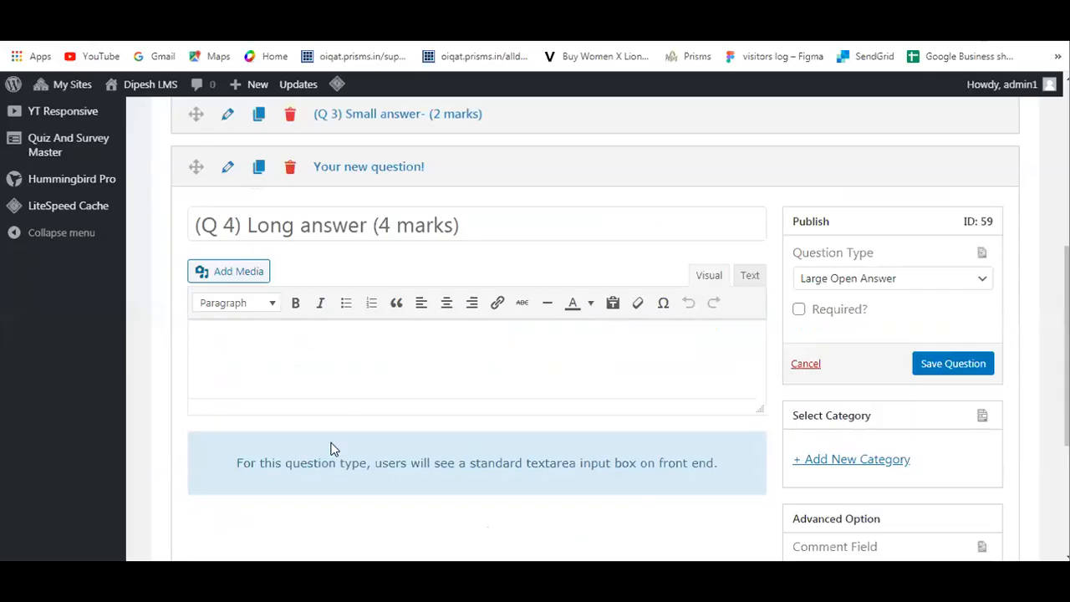
# - Enter "Describe Newtons Laws of Gravitation in Detail" as the fourth question's description and save the question
pyautogui.write('Describe Newt')
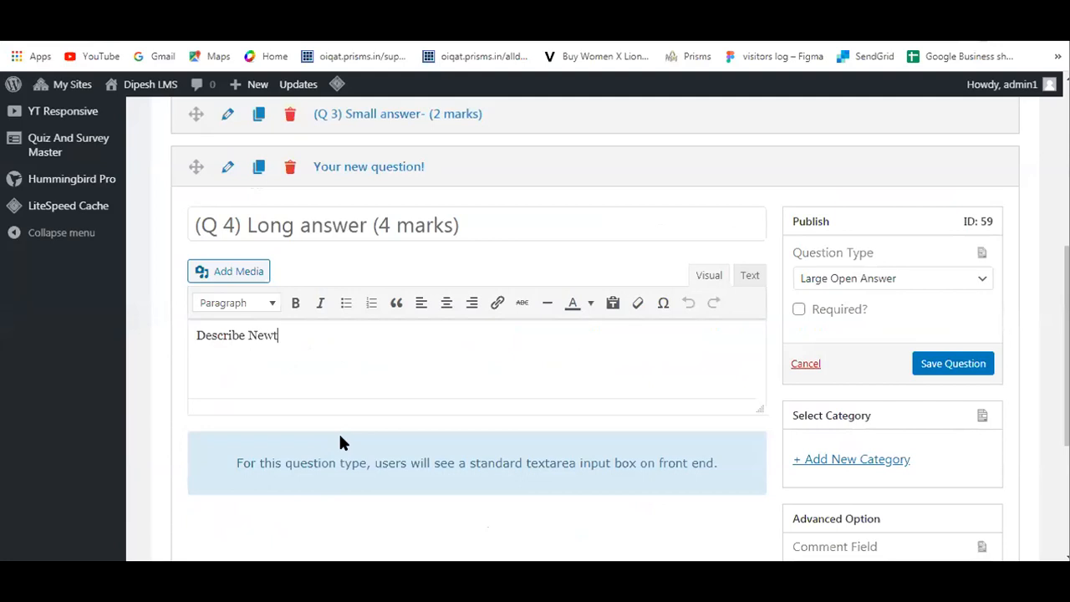
pyautogui.write('ons Laws of Gravitat')
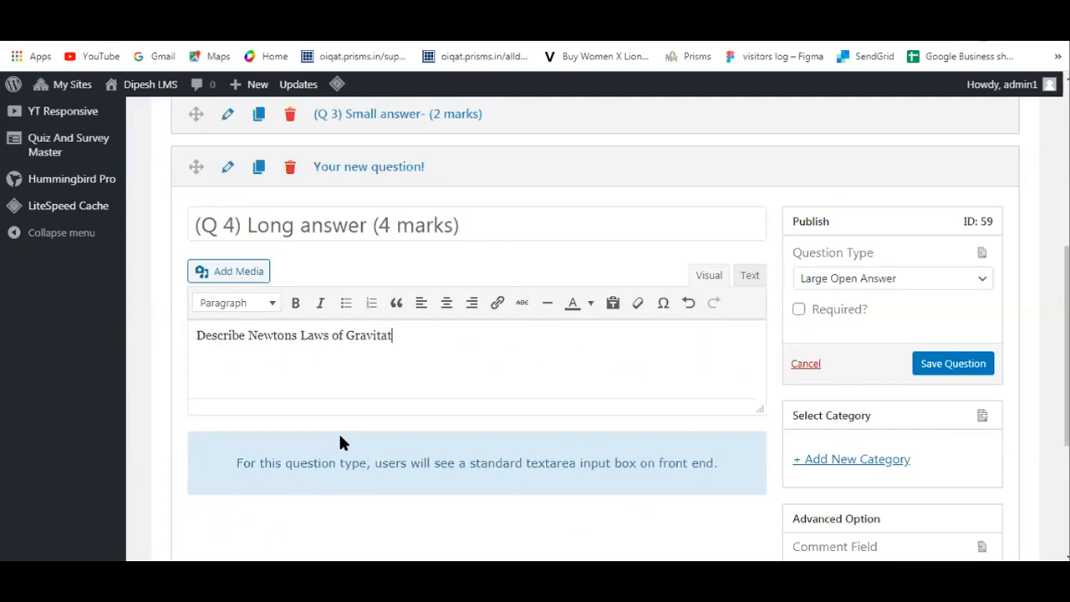
pyautogui.write('ion in Detail')
pyautogui.click(932, 363)
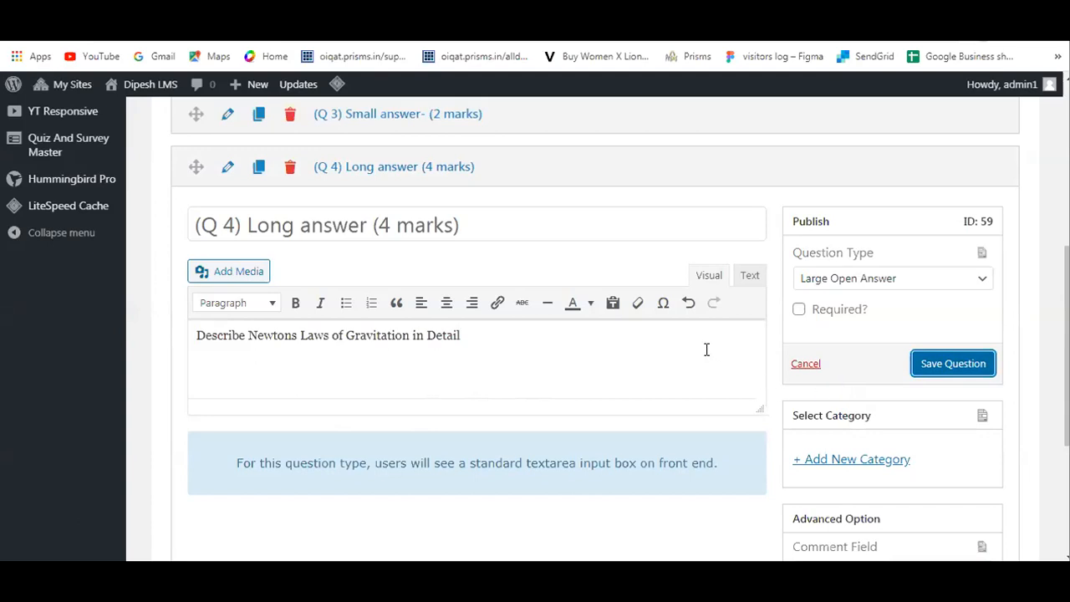
# - Create a fifth question on the same quiz page and title it "(Q 5) Solve and upload the file"
pyautogui.scroll(-3, 1022, 340)
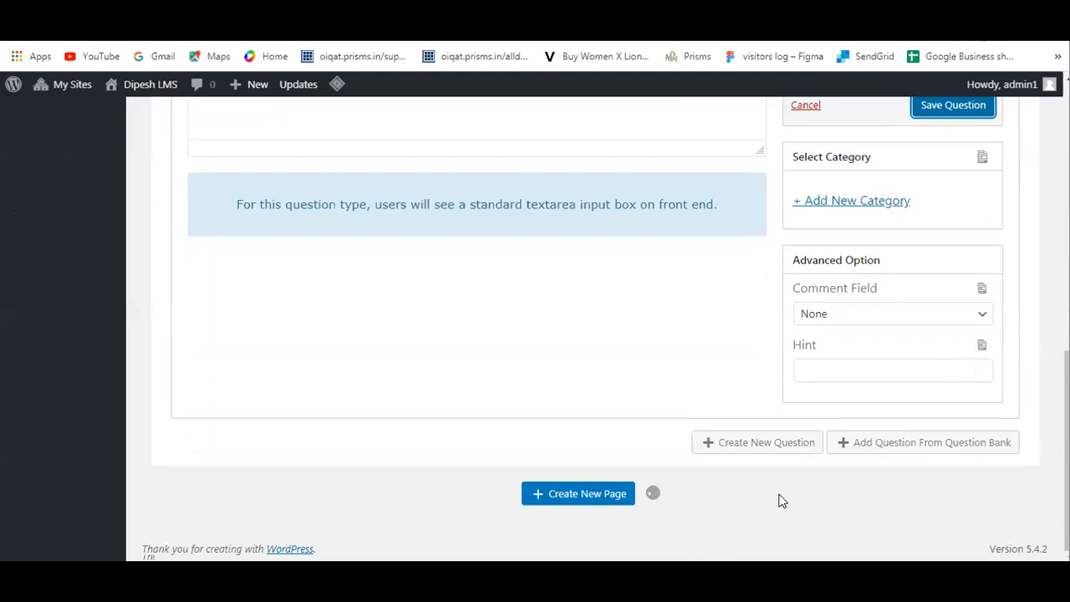
pyautogui.click(758, 452)
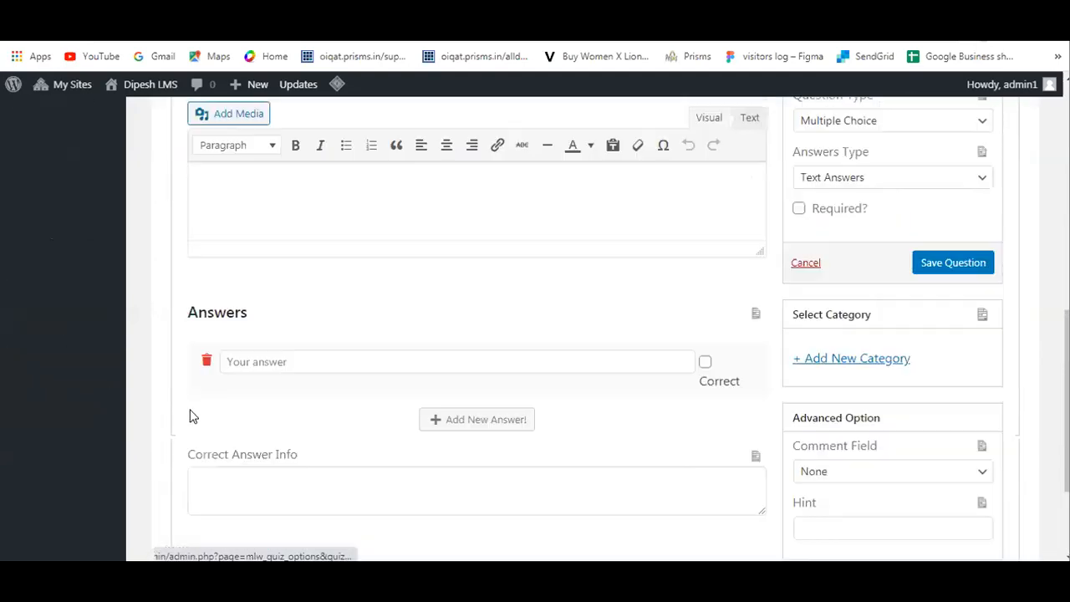
pyautogui.scroll(4, 193, 416)
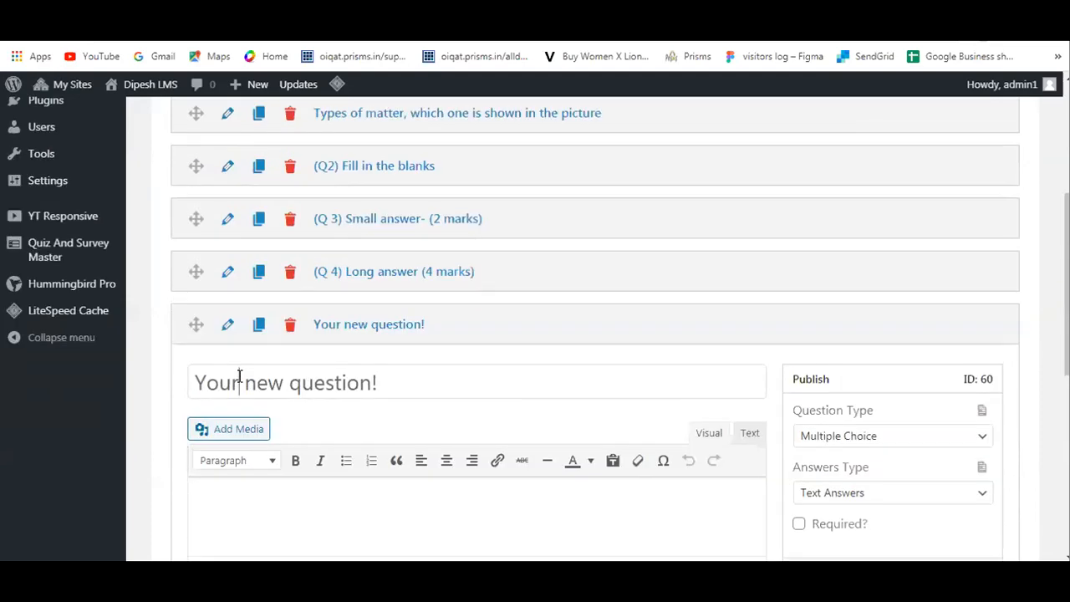
pyautogui.moveTo(379, 382); pyautogui.dragTo(189, 384)
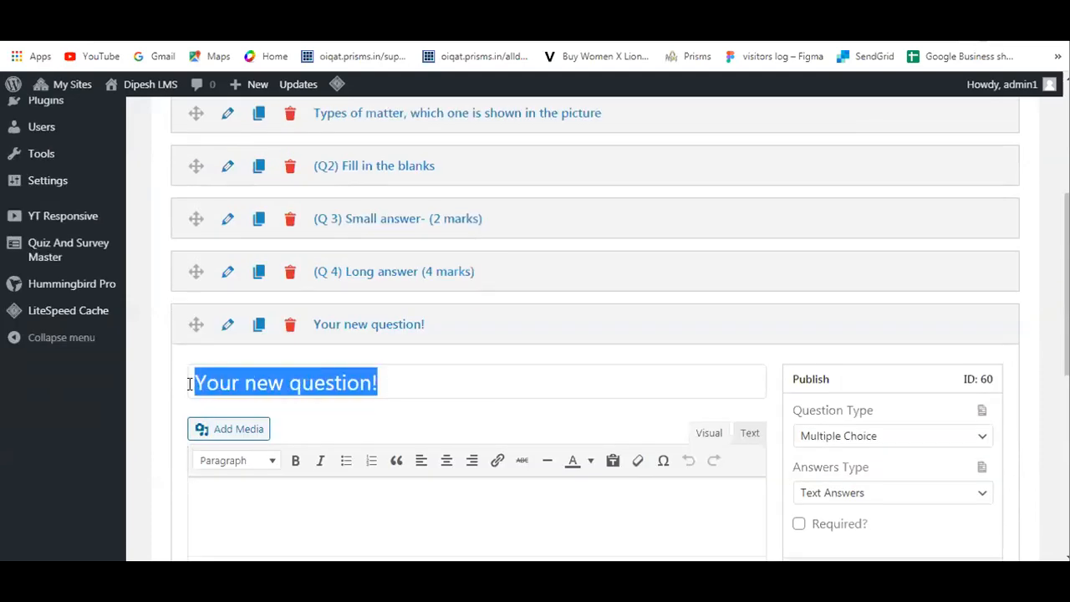
pyautogui.write('(')
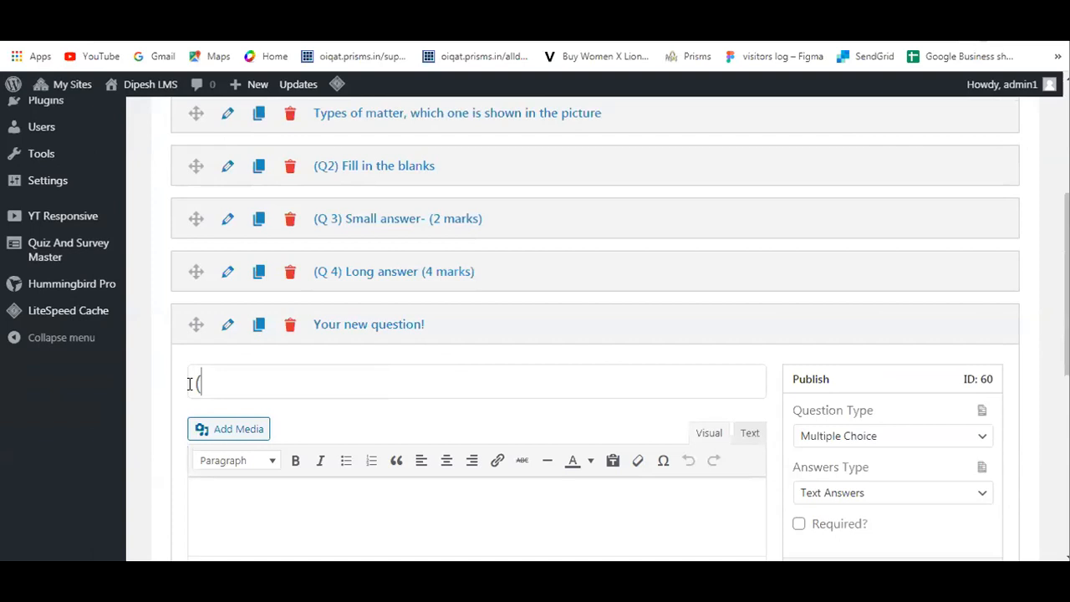
pyautogui.write('Q 5) Sove')
pyautogui.press('BackSpace')
pyautogui.press('BackSpace')
pyautogui.press('BackSpace')
pyautogui.write('lve an')
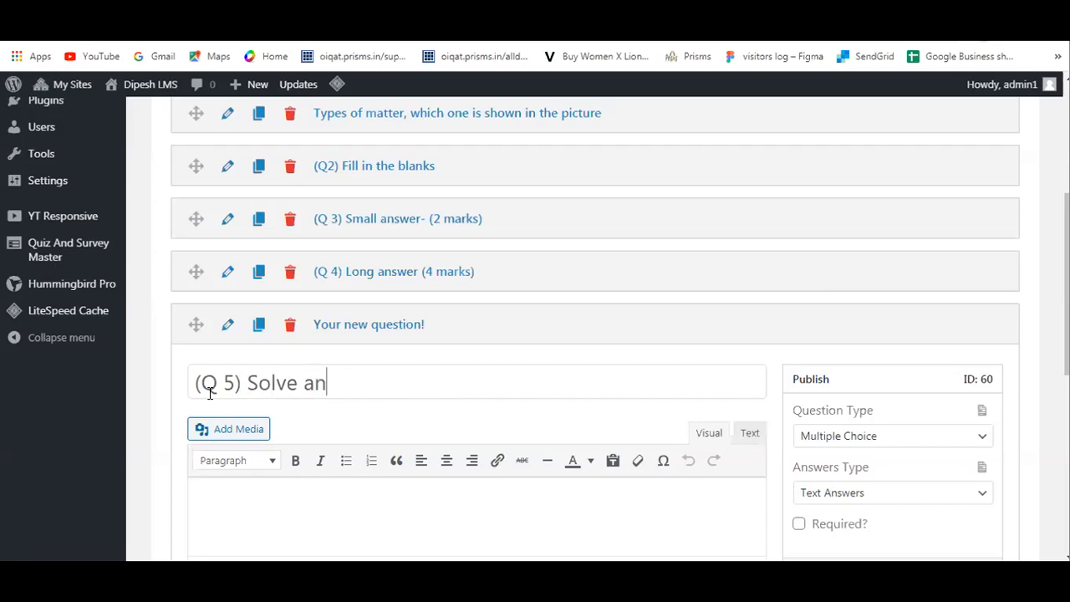
pyautogui.write('d upload ')
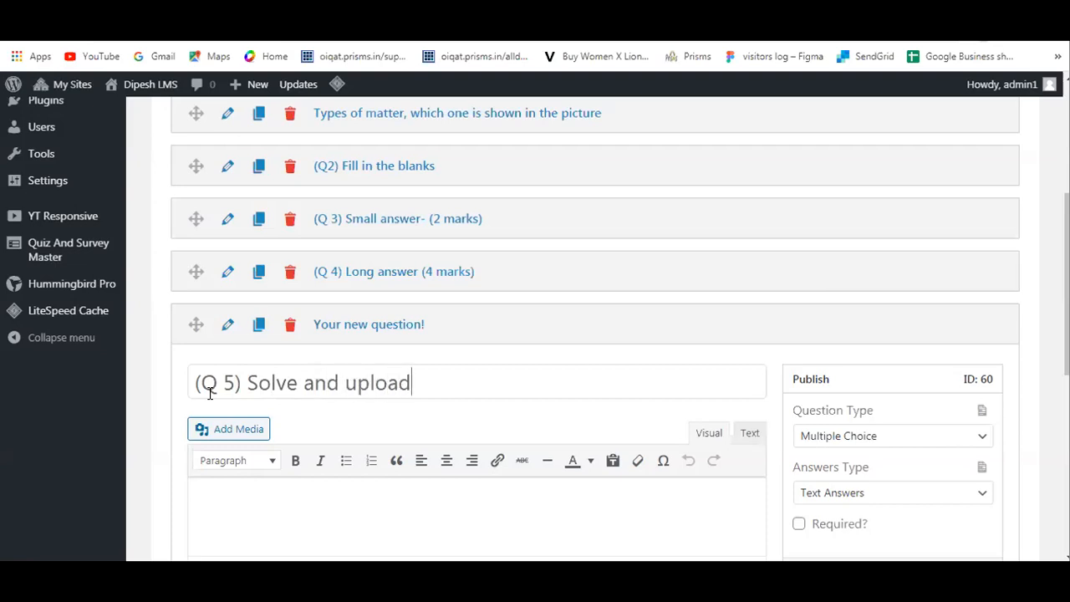
pyautogui.write('the file')
# - Set the fifth question's type to File Upload
pyautogui.click(229, 492)
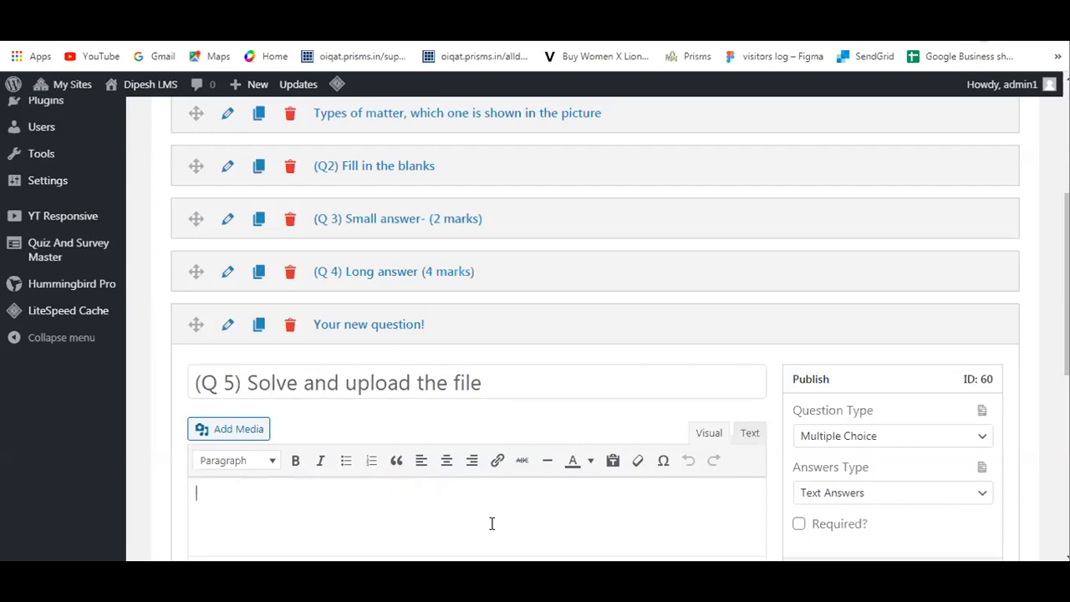
pyautogui.scroll(-1, 515, 513)
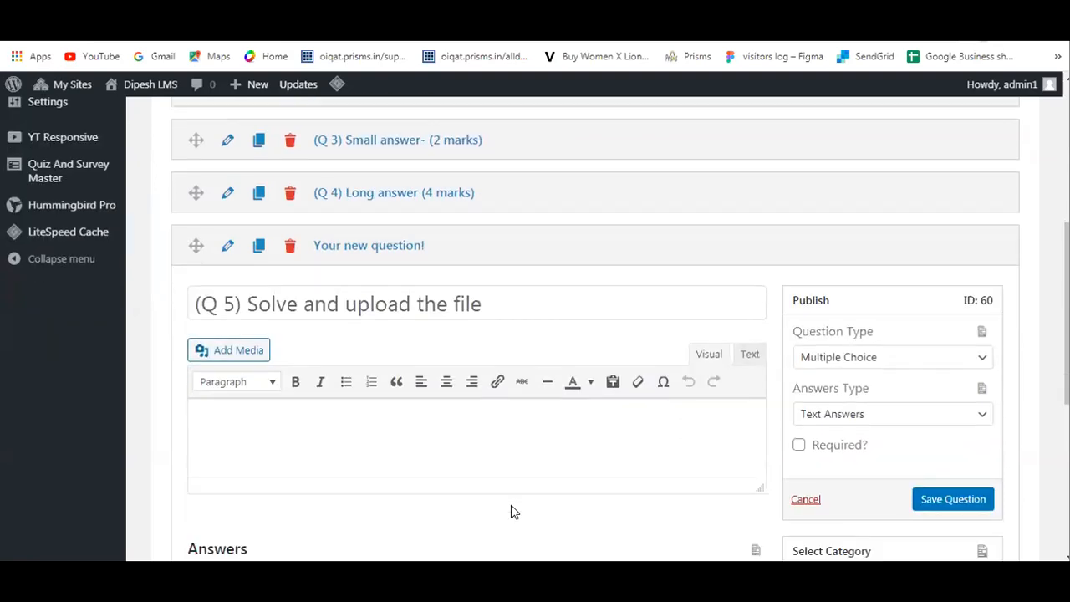
pyautogui.click(891, 365)
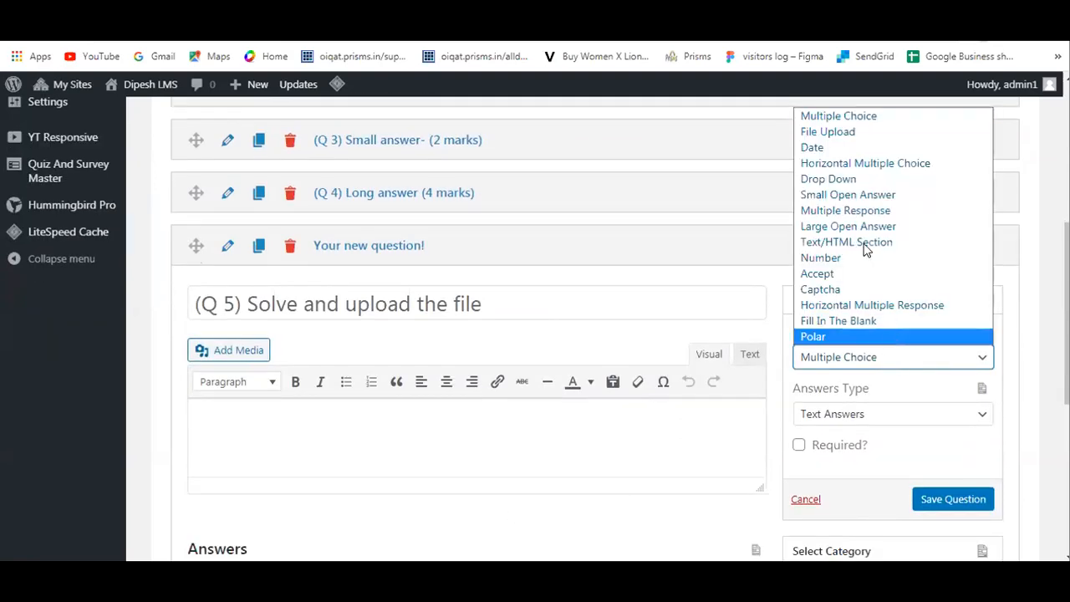
pyautogui.click(841, 132)
# - Enter "Write an essay on World War 2 and its impacts" as the fifth question's description and save the question
pyautogui.click(529, 437)
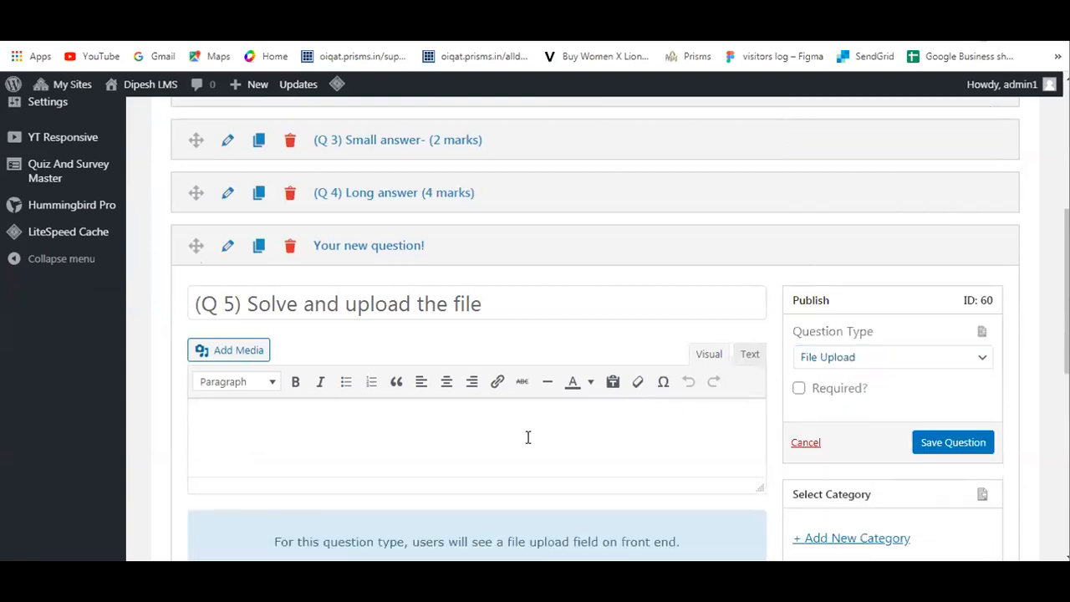
pyautogui.write('Write an essay on')
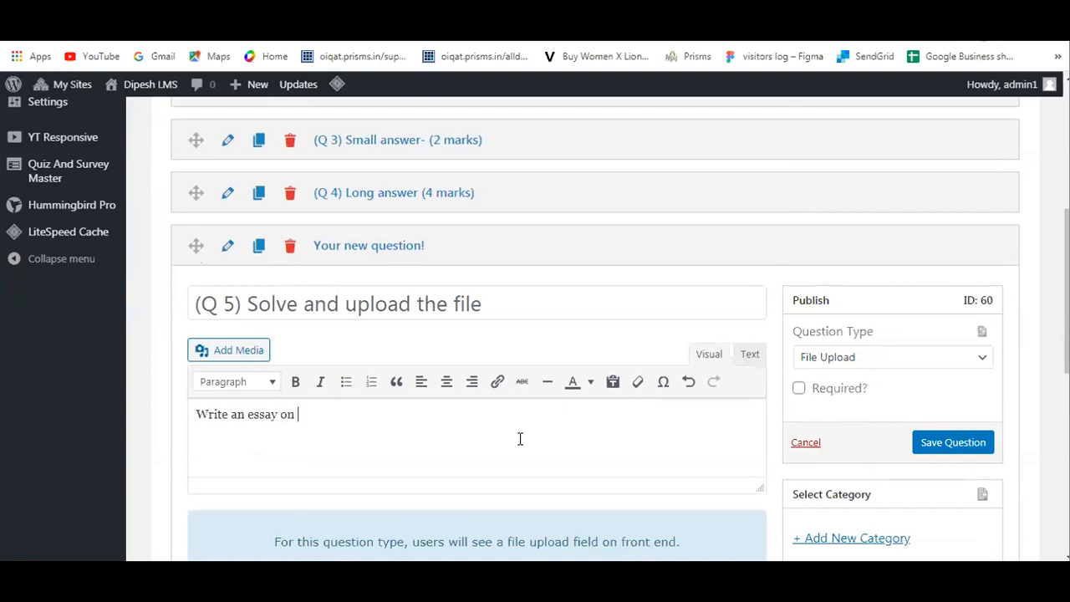
pyautogui.write(' World War 2 and its impacts')
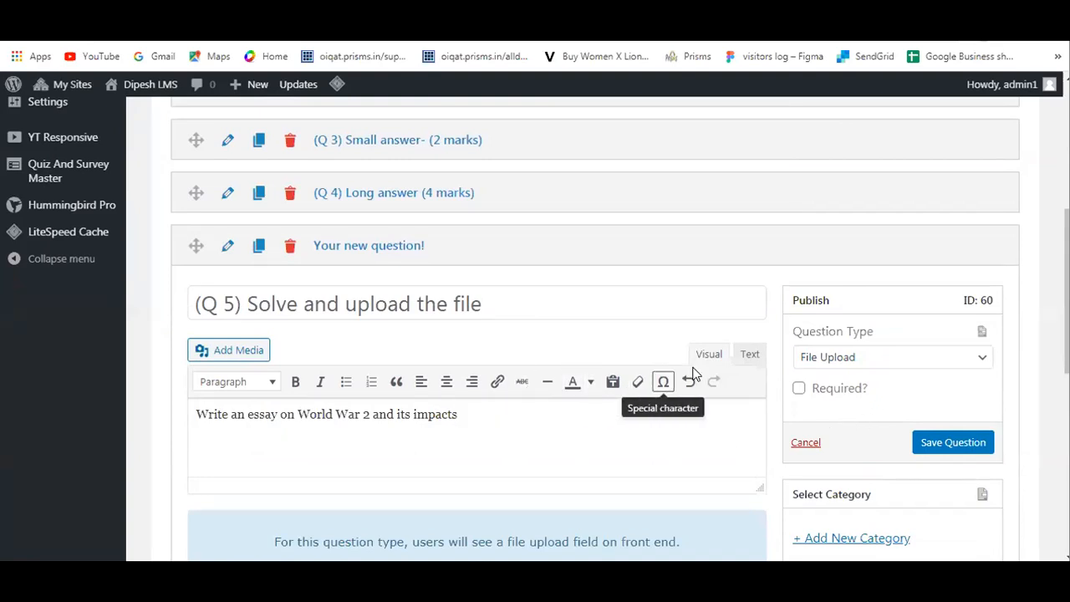
pyautogui.click(932, 442)
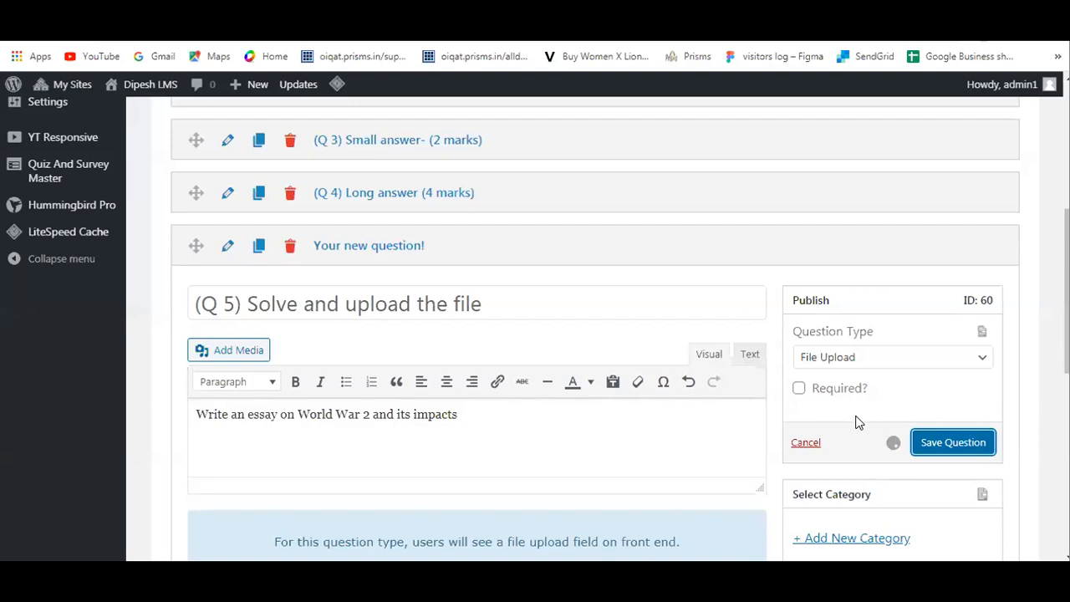
# - Allow the Text File, Image, PDF File, Doc File and Excel File types for the fifth question's upload
pyautogui.scroll(-10, 983, 388)
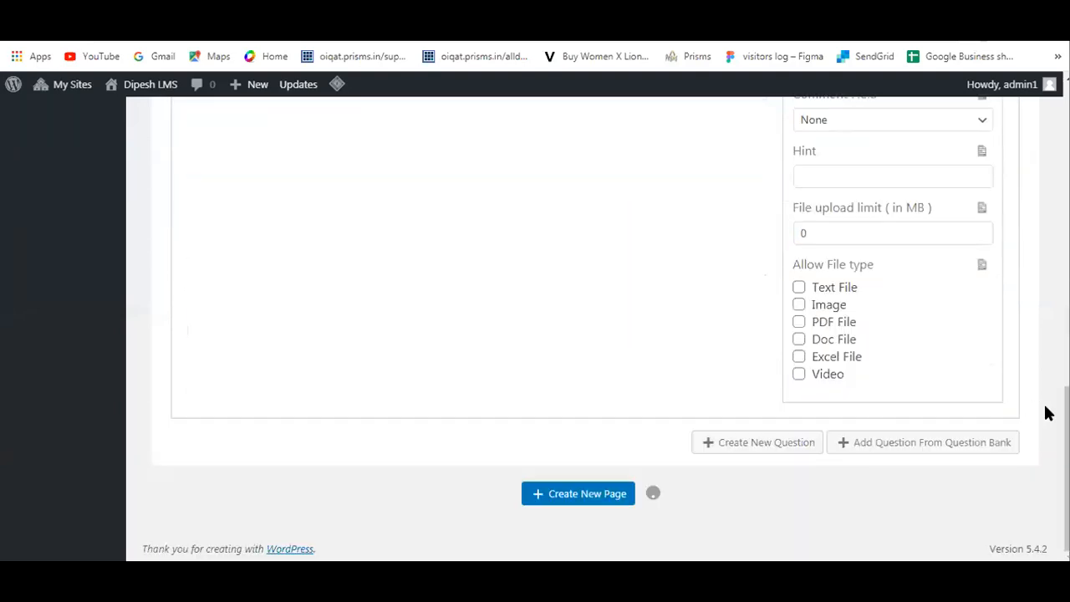
pyautogui.scroll(2, 970, 380)
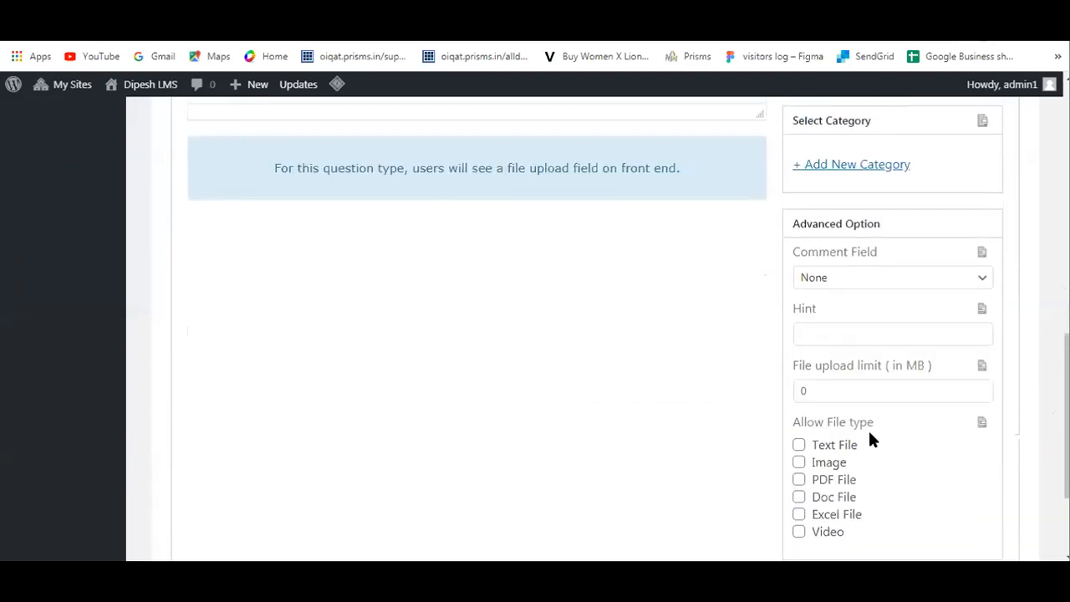
pyautogui.scroll(3, 869, 435)
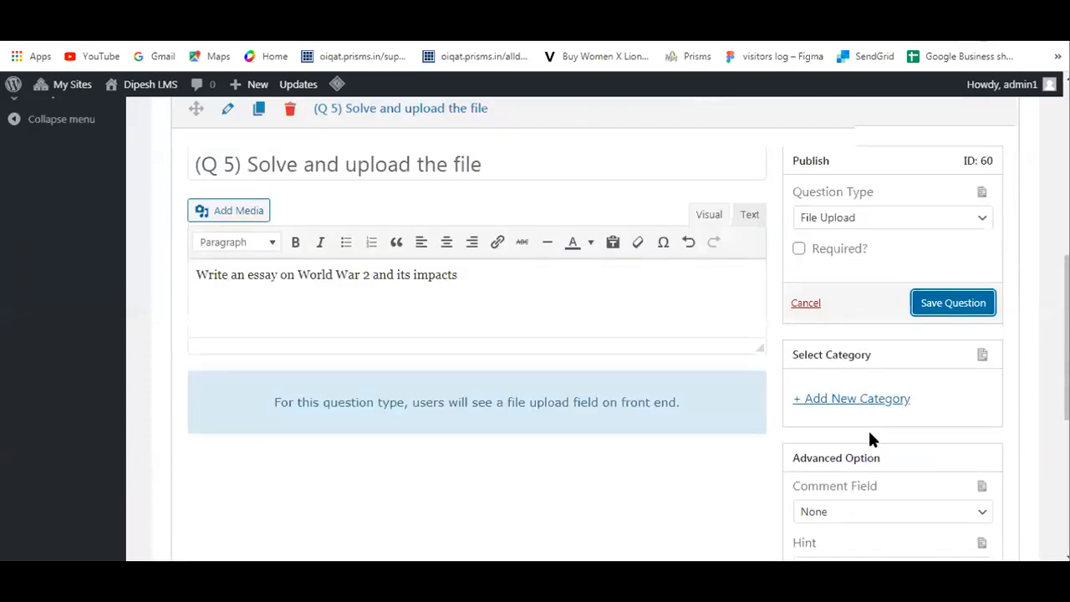
pyautogui.scroll(-3, 879, 441)
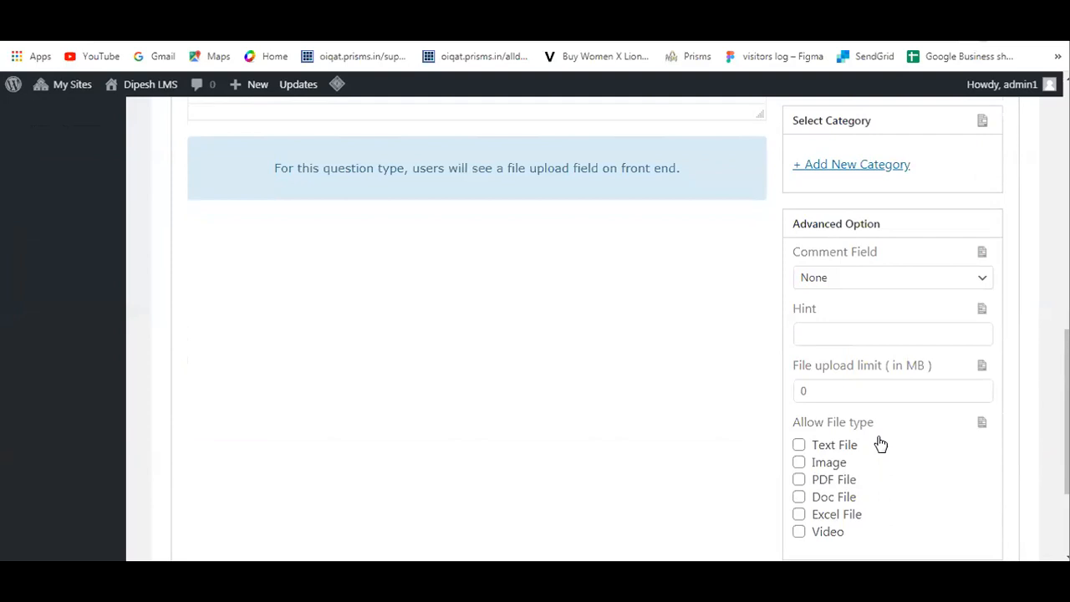
pyautogui.scroll(-2, 881, 444)
pyautogui.click(800, 289)
pyautogui.click(801, 306)
pyautogui.click(800, 323)
pyautogui.click(801, 340)
pyautogui.click(800, 359)
pyautogui.click(801, 359)
pyautogui.click(800, 359)
pyautogui.scroll(1, 846, 416)
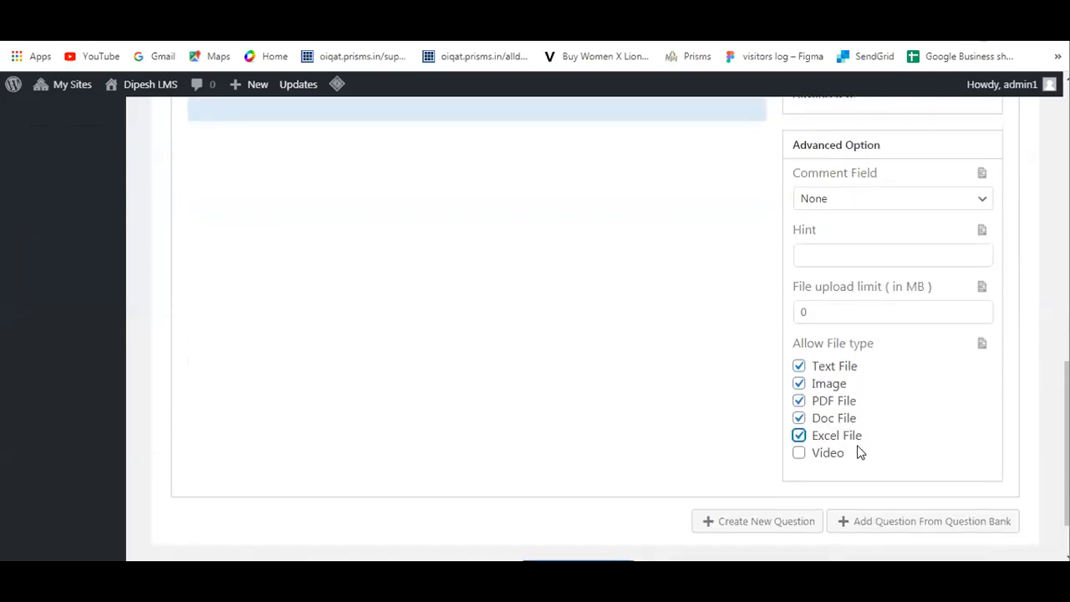
# - Set the fifth question's file upload limit to 10 MB and save the question
pyautogui.scroll(3, 860, 452)
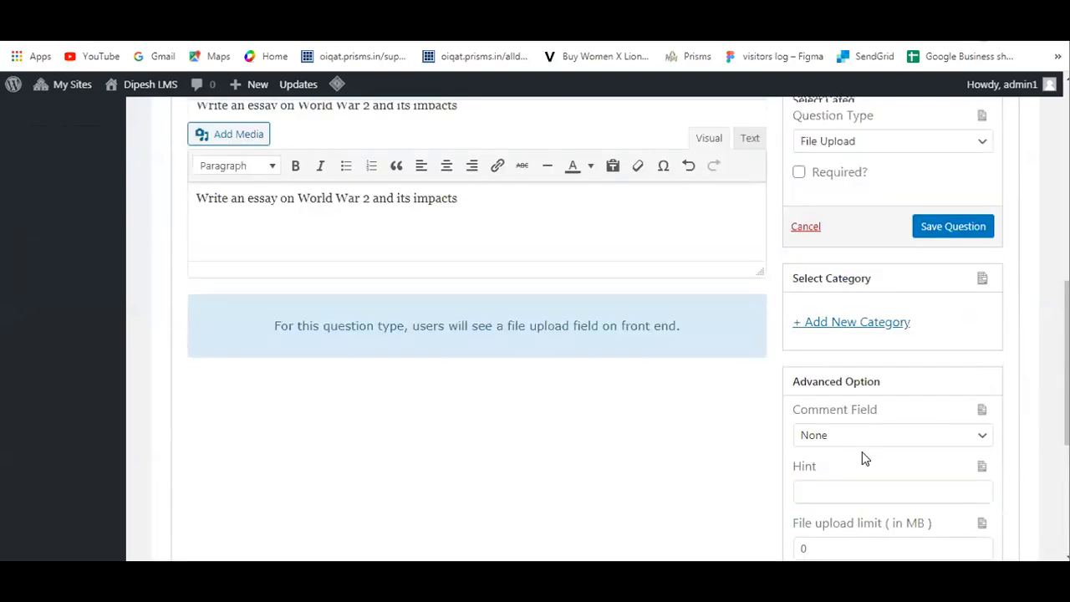
pyautogui.scroll(-1, 862, 455)
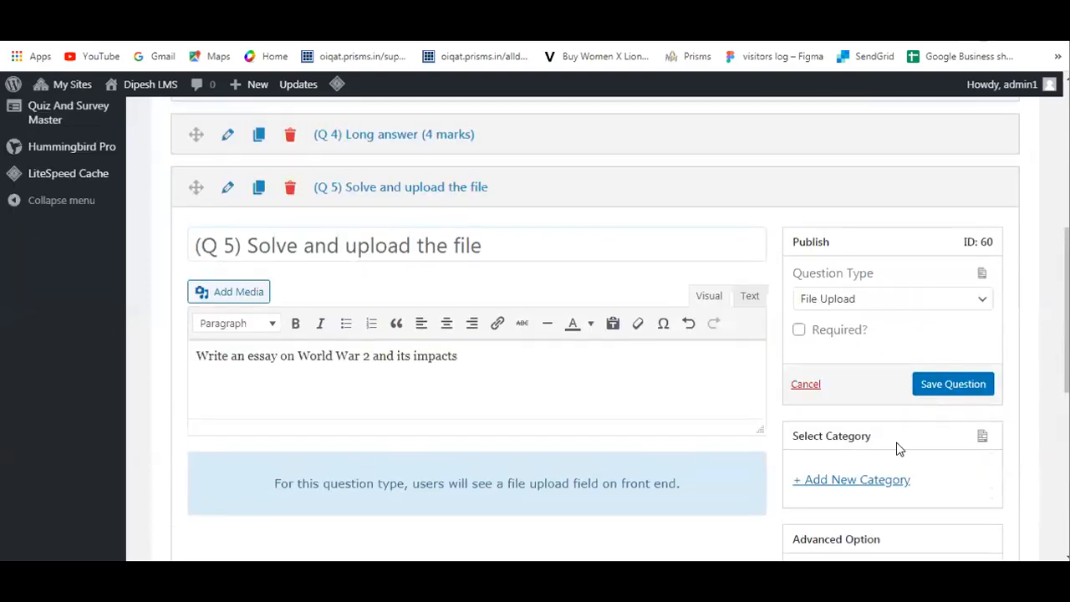
pyautogui.scroll(-4, 898, 447)
pyautogui.click(844, 389)
pyautogui.press('BackSpace')
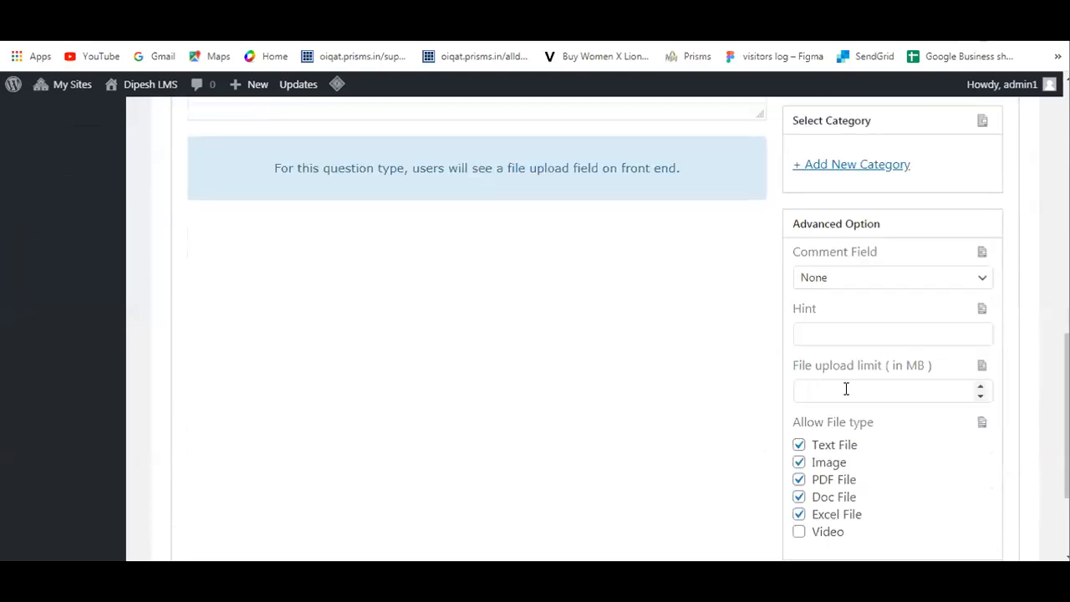
pyautogui.write('10')
pyautogui.scroll(2, 846, 389)
pyautogui.scroll(2, 931, 352)
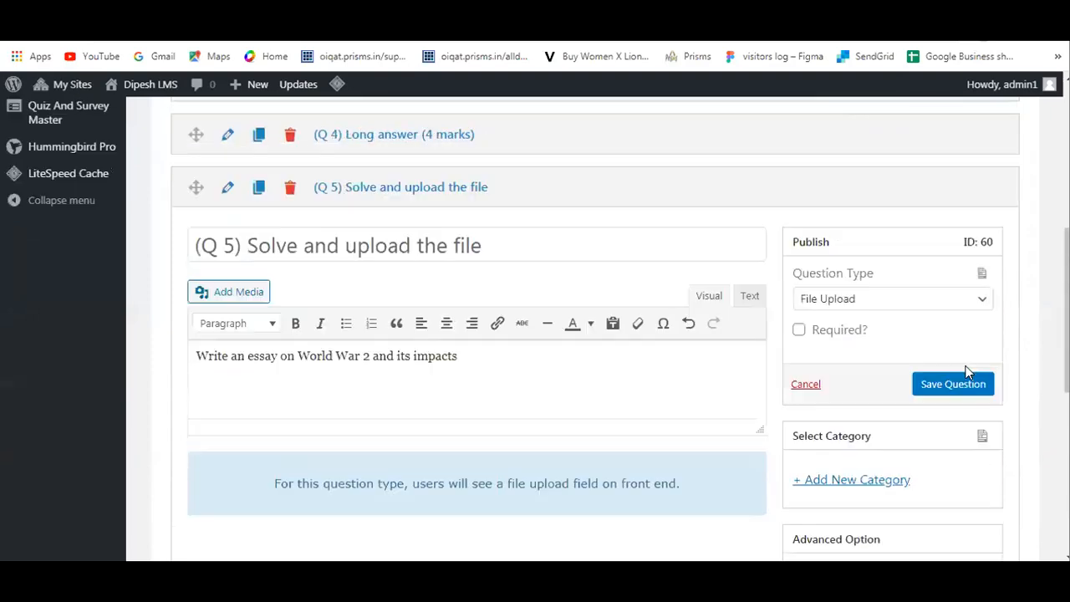
pyautogui.click(953, 384)
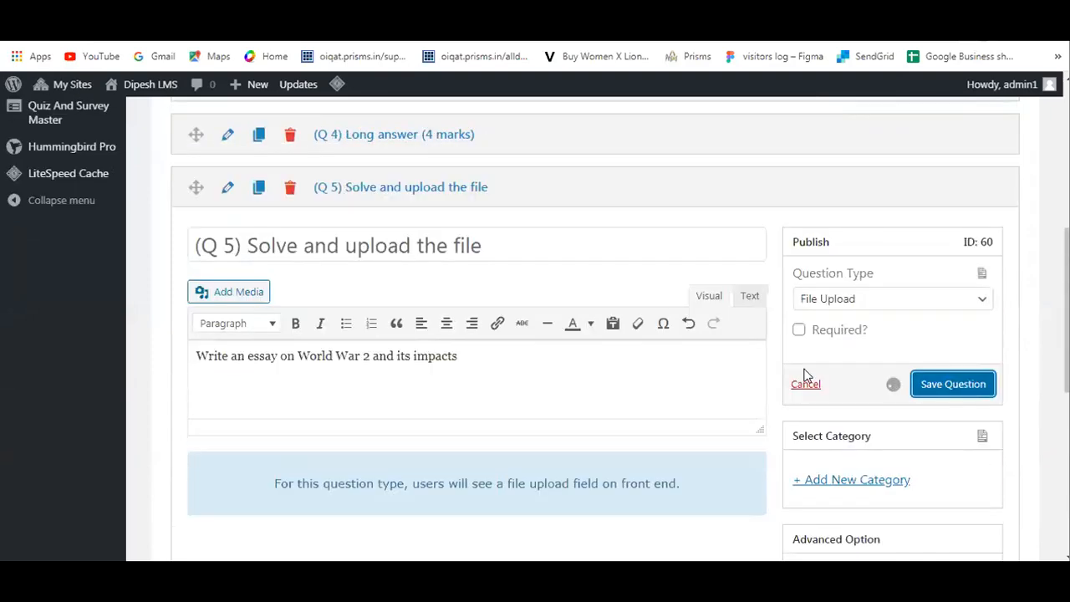
pyautogui.scroll(-2, 1025, 381)
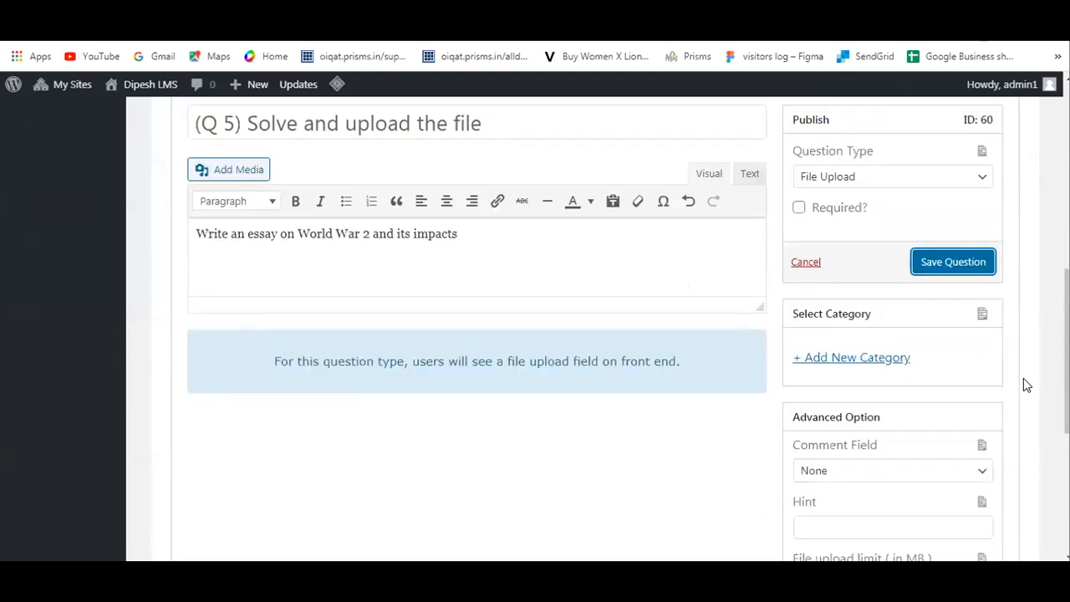
pyautogui.scroll(-4, 1027, 385)
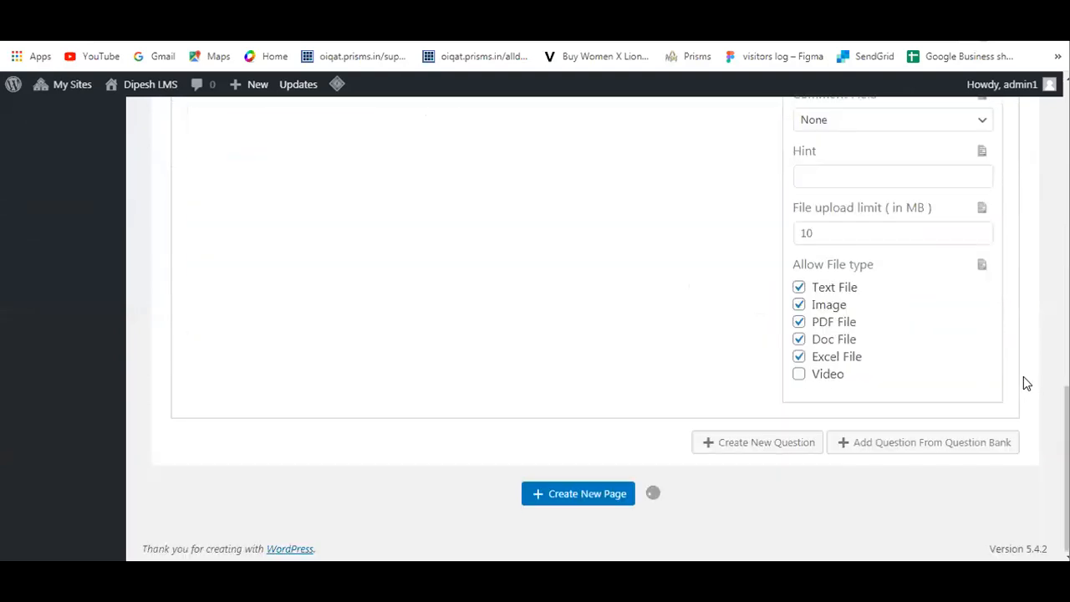
pyautogui.scroll(-5, 1027, 384)
pyautogui.scroll(6, 1031, 374)
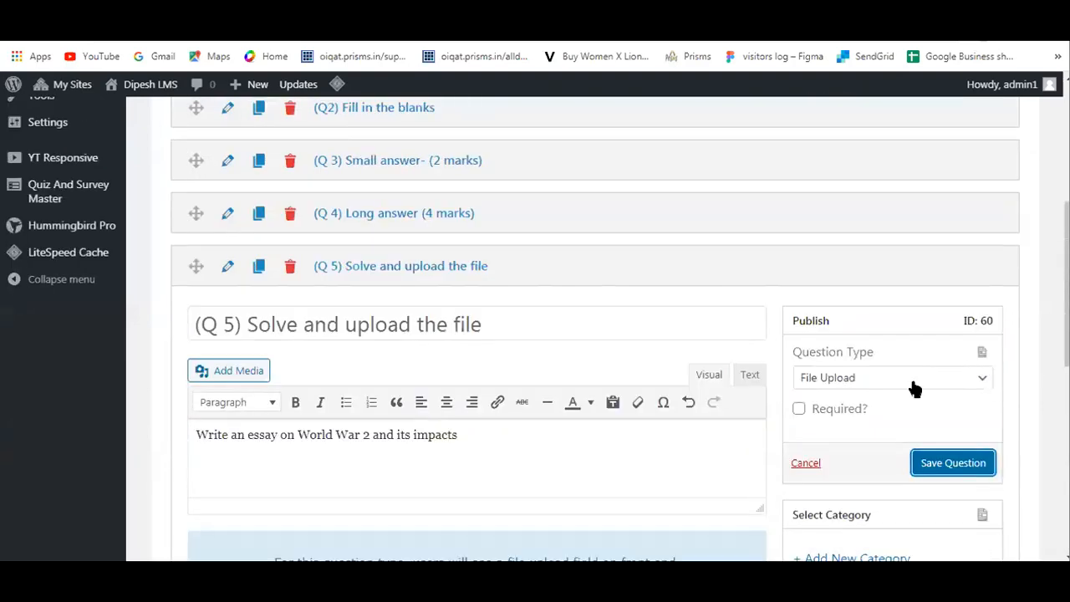
pyautogui.click(987, 381)
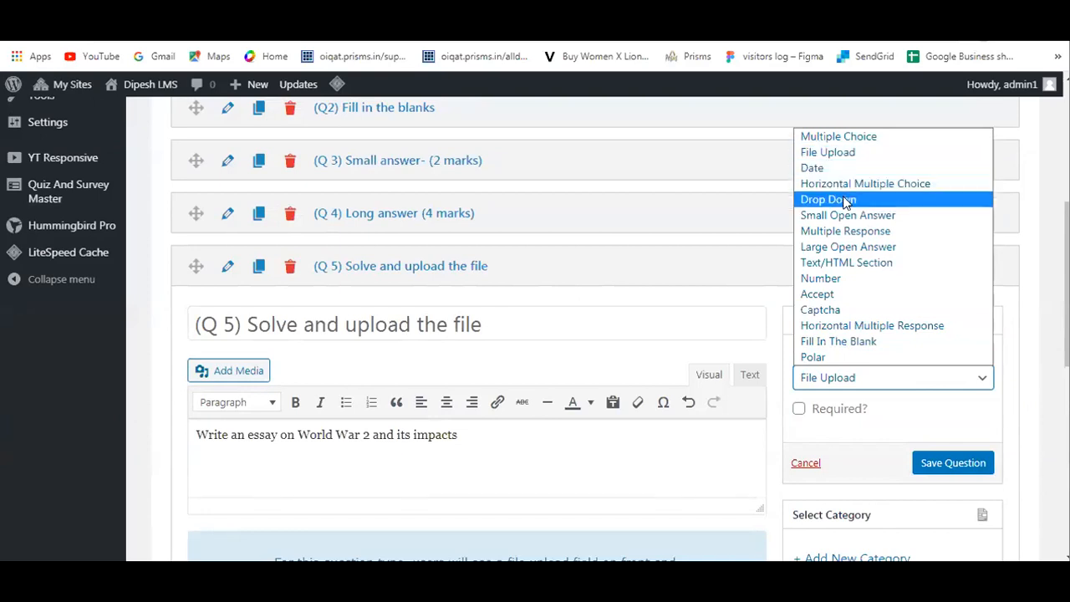
pyautogui.click(1035, 301)
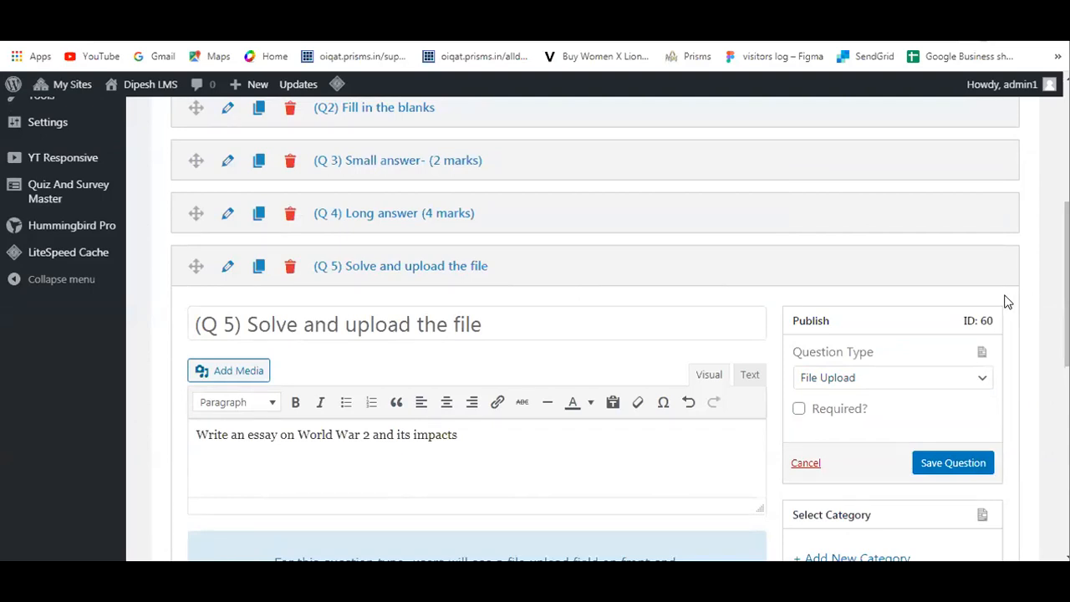
# - Open the "(Q2) Fill in the blanks" question for editing and add an answer reading "Franks"
pyautogui.scroll(2, 843, 276)
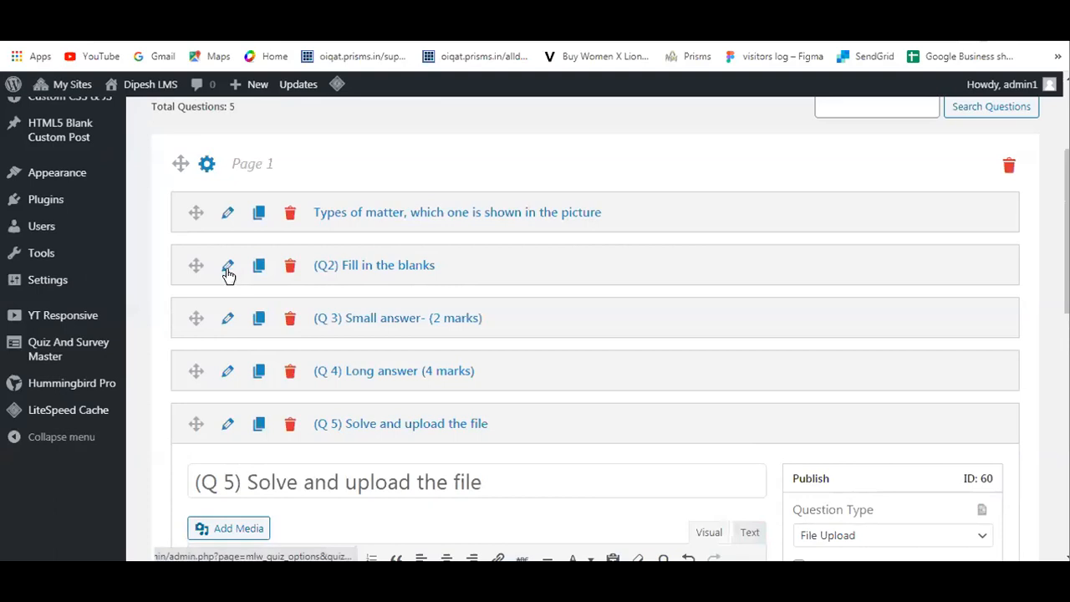
pyautogui.click(229, 267)
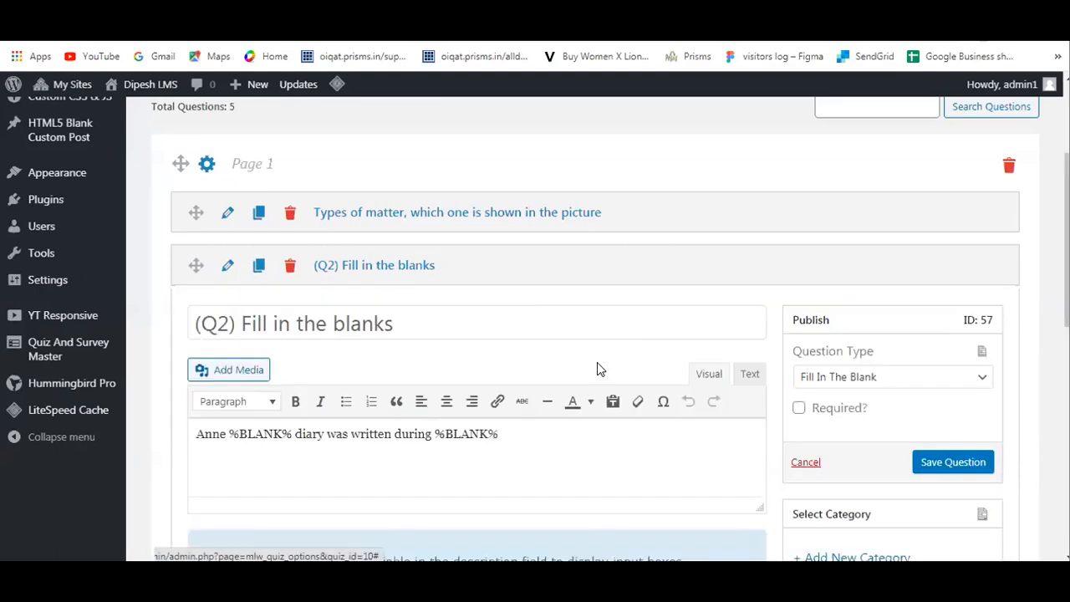
pyautogui.scroll(-1, 598, 362)
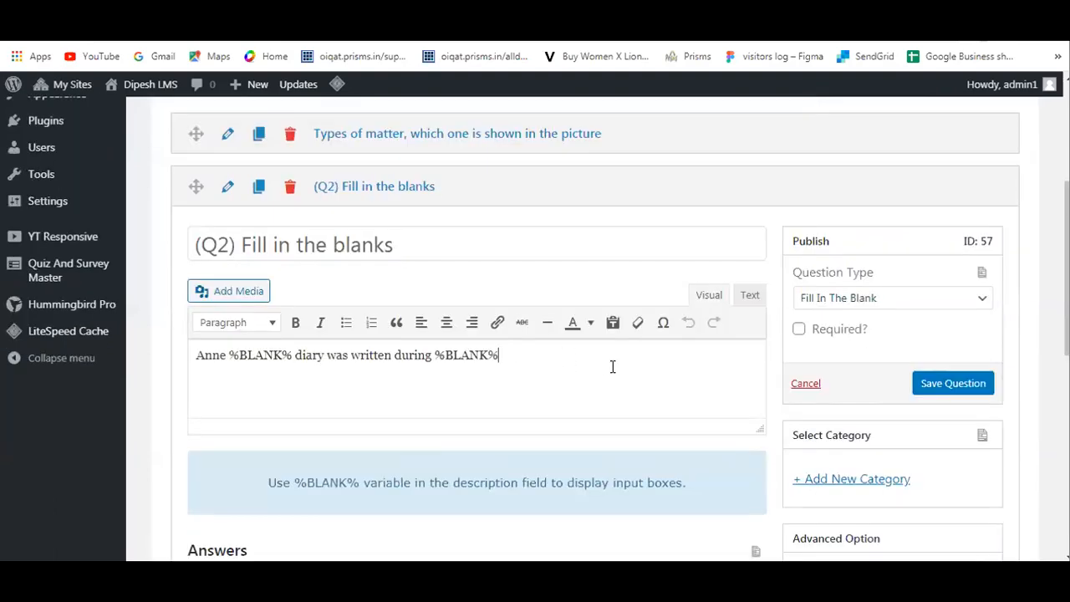
pyautogui.scroll(-1, 611, 365)
pyautogui.scroll(-1, 456, 454)
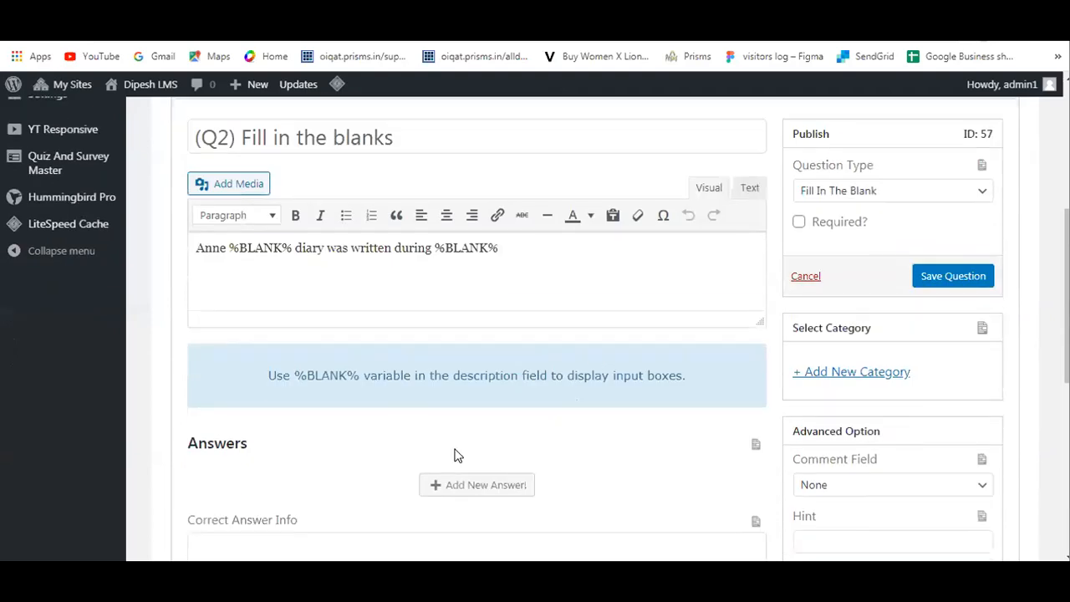
pyautogui.click(464, 444)
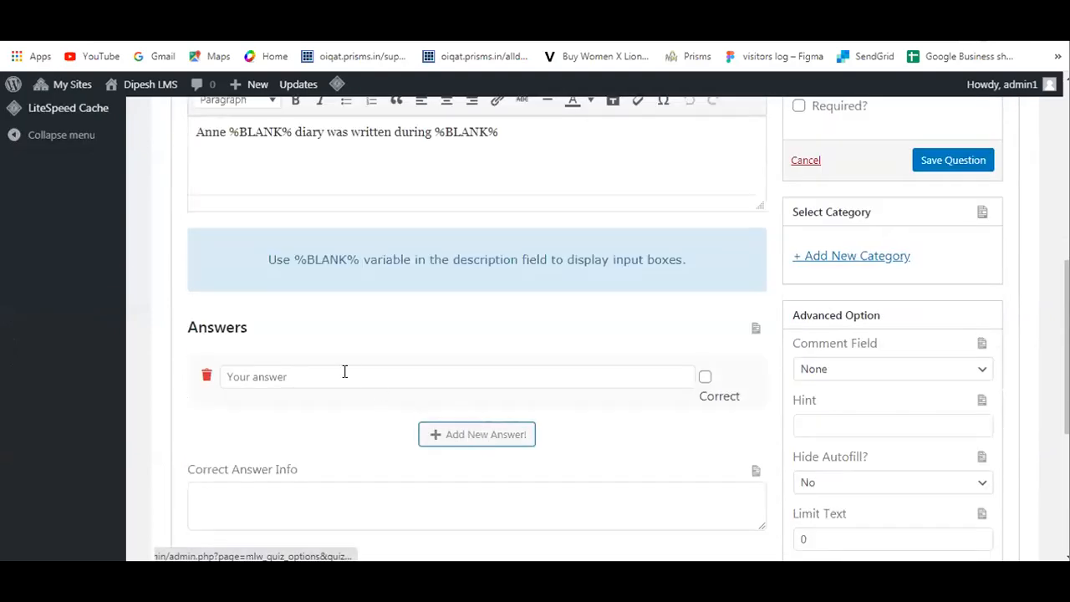
pyautogui.scroll(1, 460, 382)
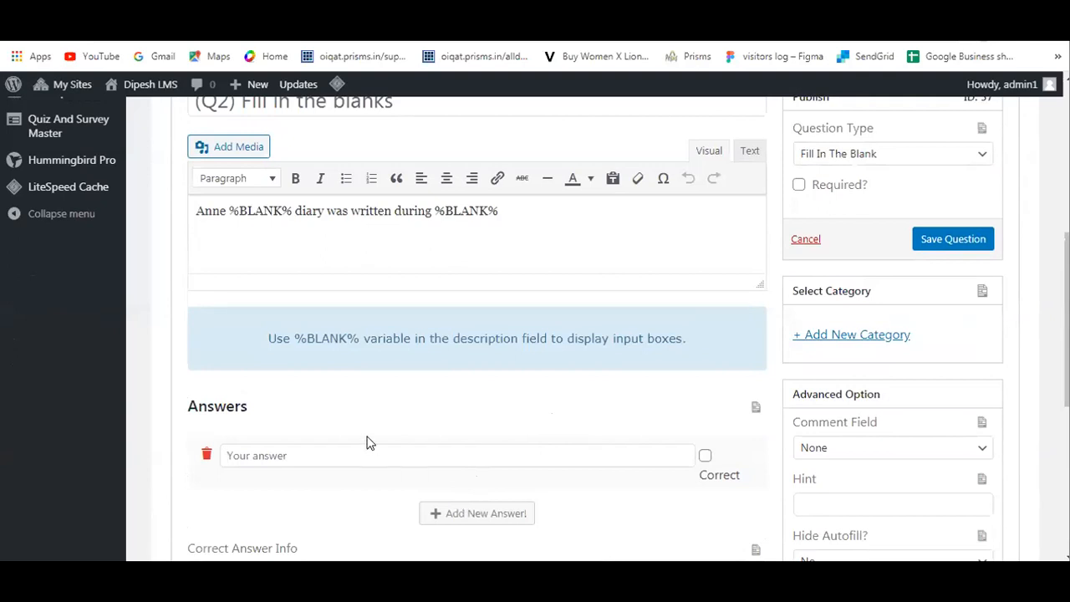
pyautogui.write('Franks')
# - Replace the first %BLANK% in the second question's description with "Franks", keeping the blank at the sentence's end
pyautogui.moveTo(505, 210); pyautogui.dragTo(437, 213)
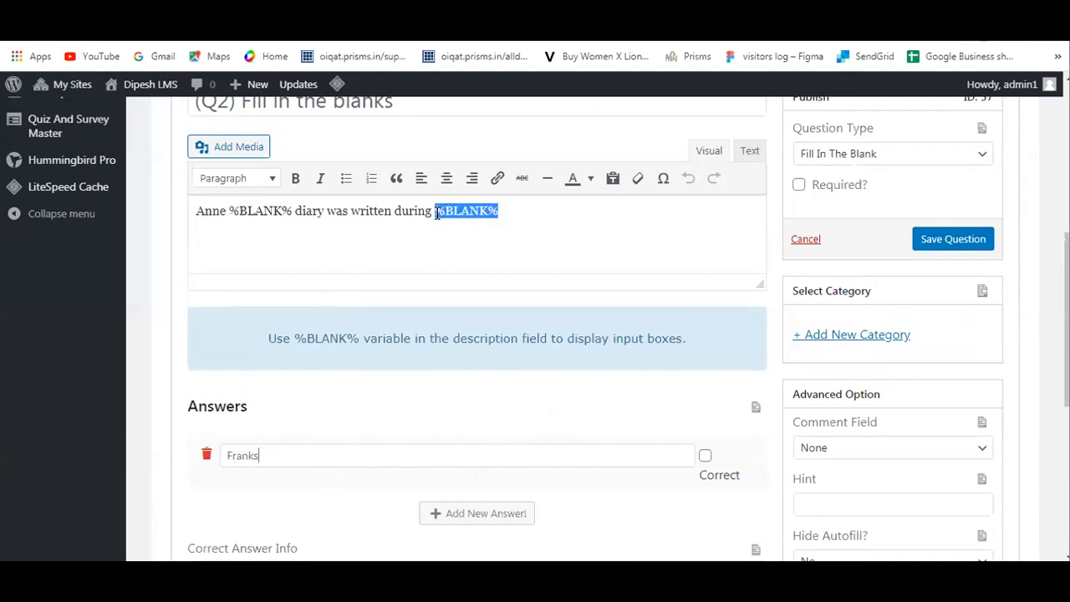
pyautogui.click(518, 211)
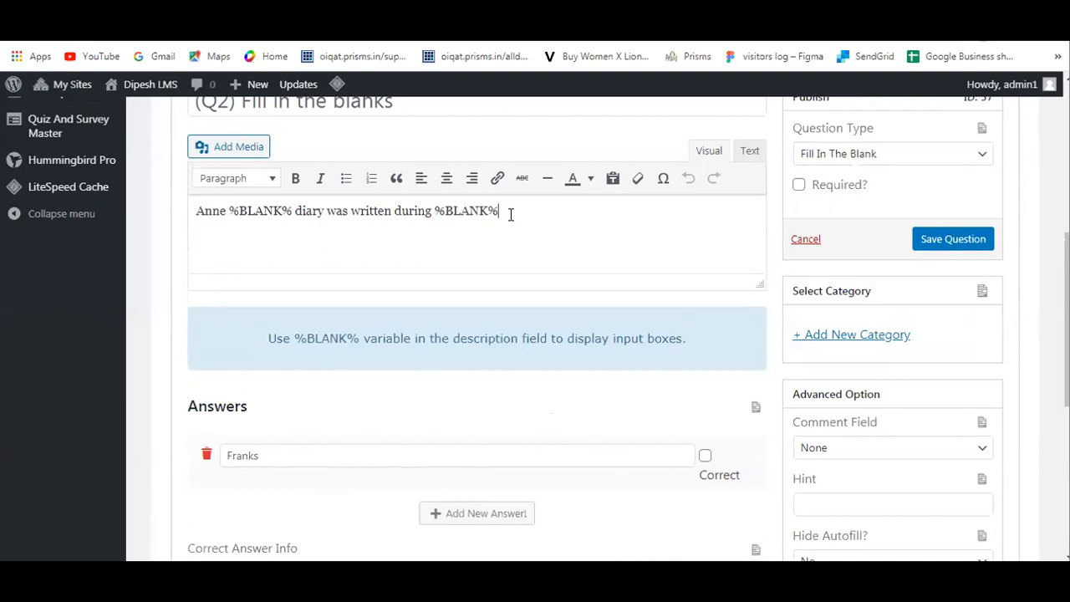
pyautogui.moveTo(293, 212); pyautogui.dragTo(249, 220)
pyautogui.press('BackSpace')
pyautogui.write('Franks')
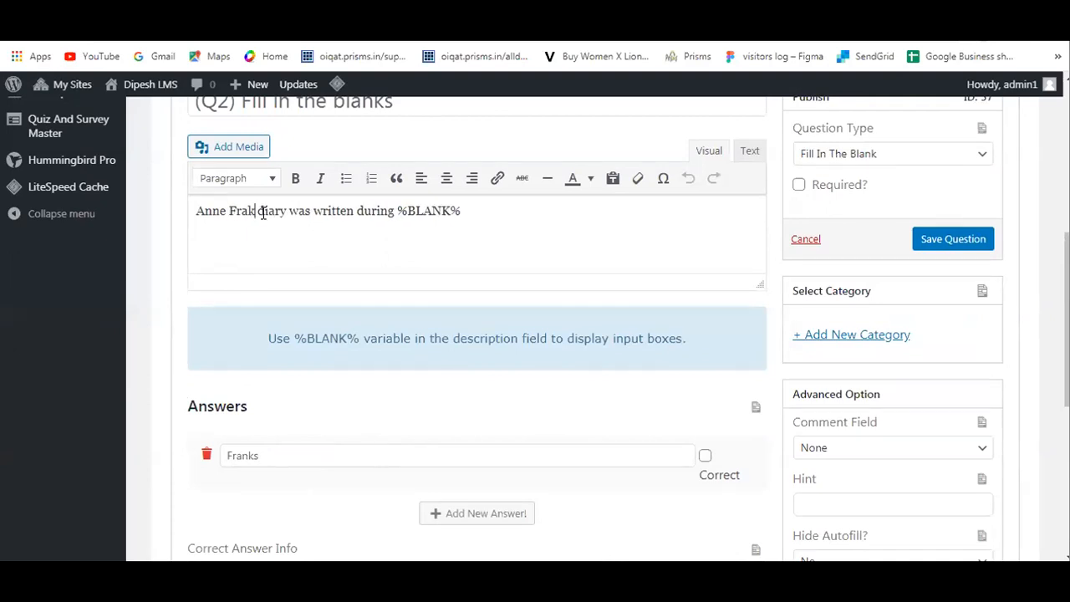
pyautogui.click(248, 212)
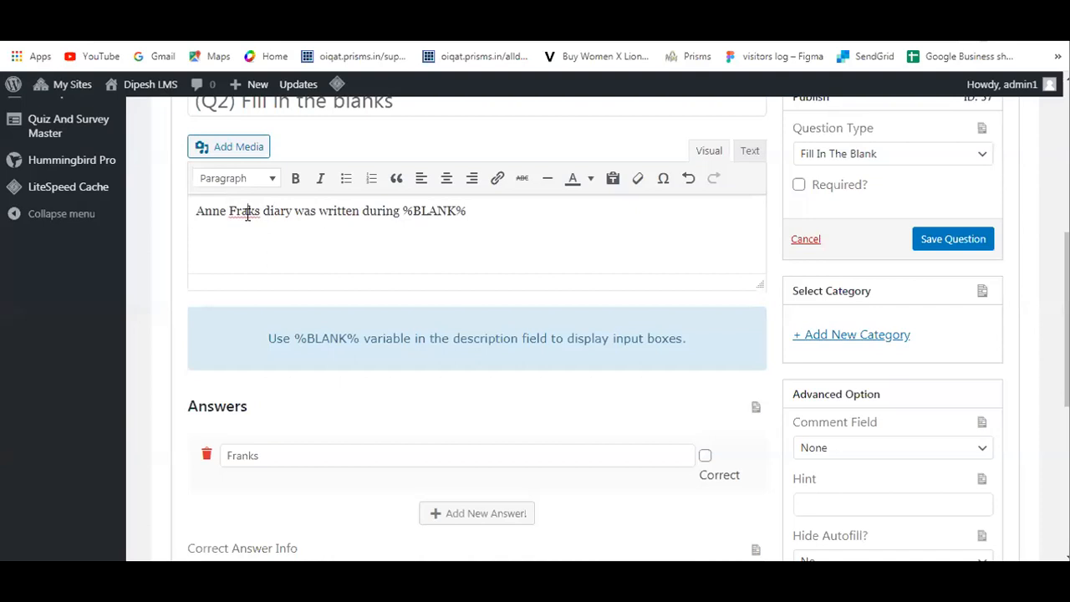
pyautogui.write('n')
# - Change the second question's answer to "Holocaust", mark it as correct and save the question
pyautogui.moveTo(270, 455); pyautogui.dragTo(222, 455)
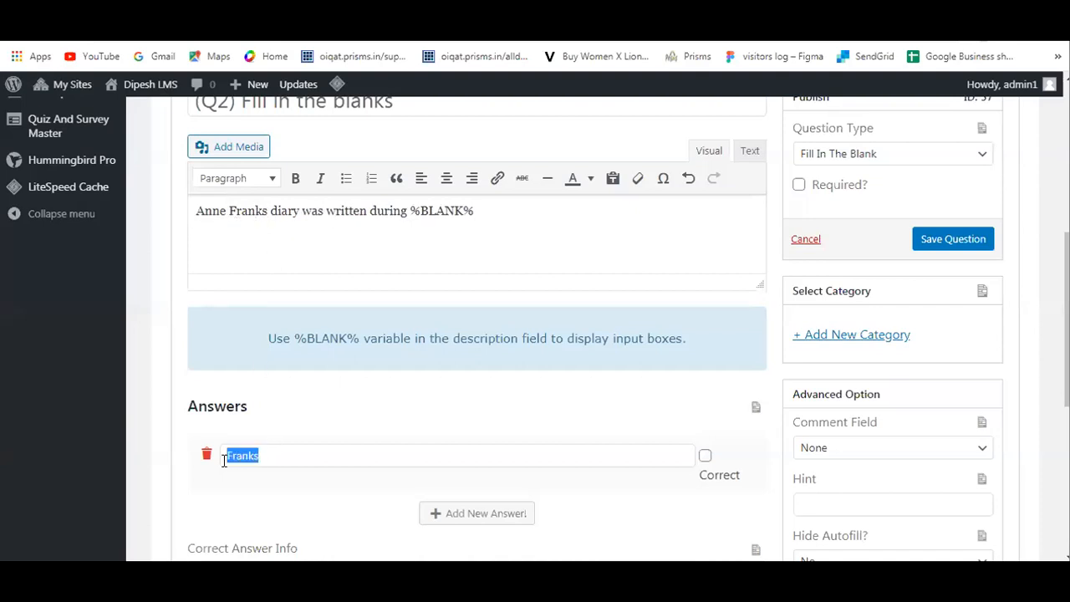
pyautogui.press('BackSpace')
pyautogui.write('H')
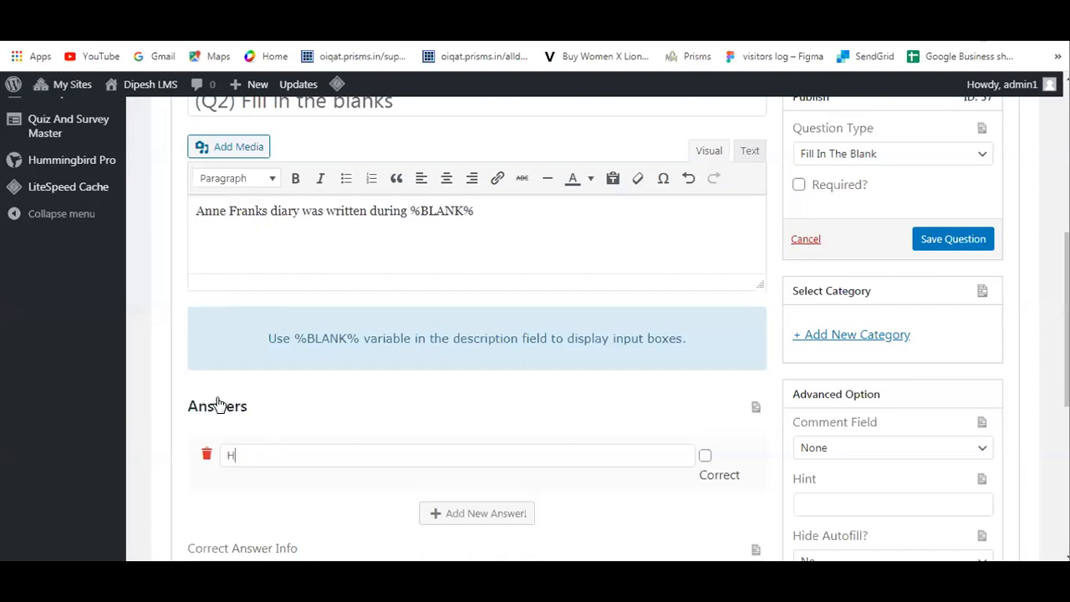
pyautogui.write('olocaust')
pyautogui.click(705, 456)
pyautogui.click(944, 248)
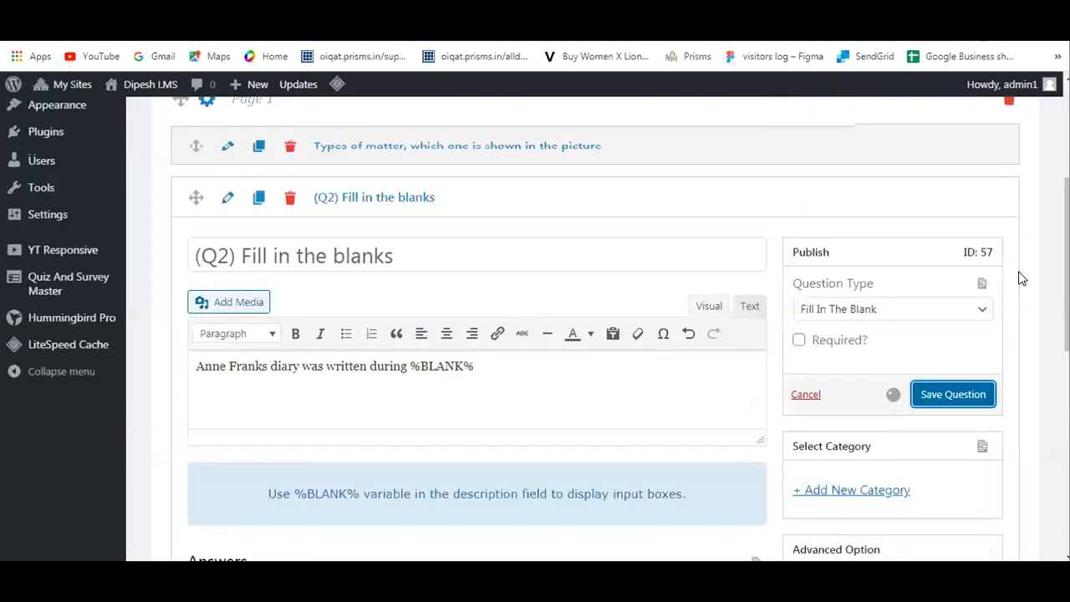
# - Open the post settings of the "Practice Quiz zoom" quiz and preview its changes
pyautogui.scroll(-7, 1022, 278)
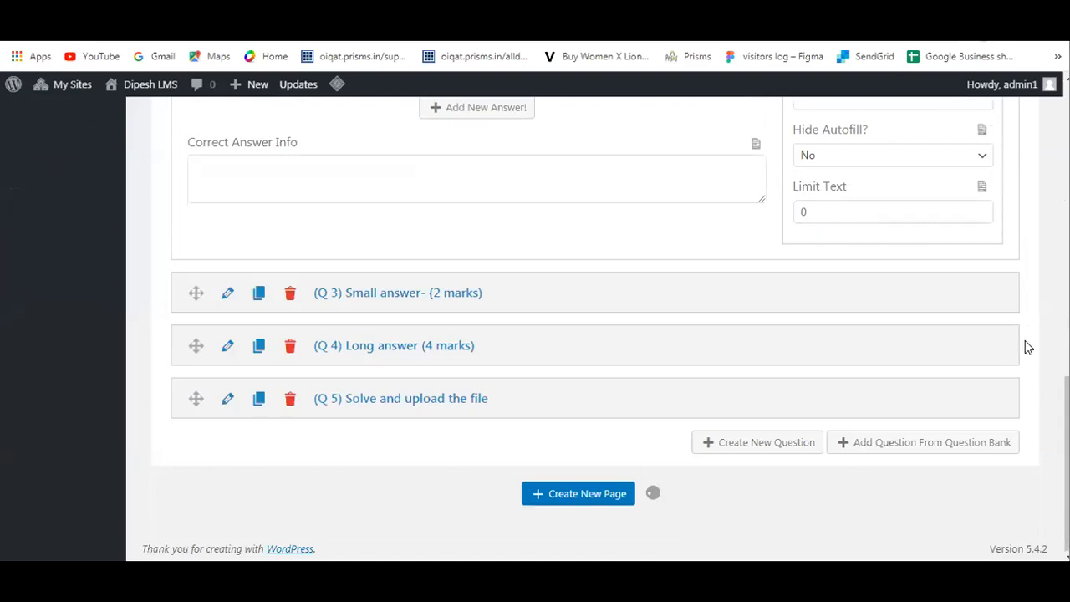
pyautogui.scroll(5, 1028, 347)
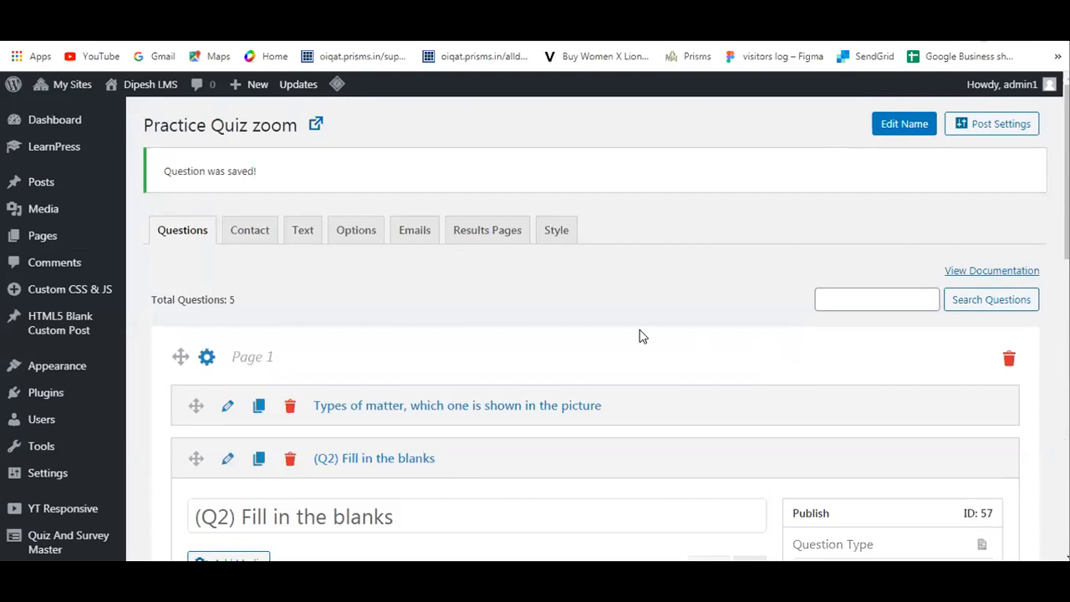
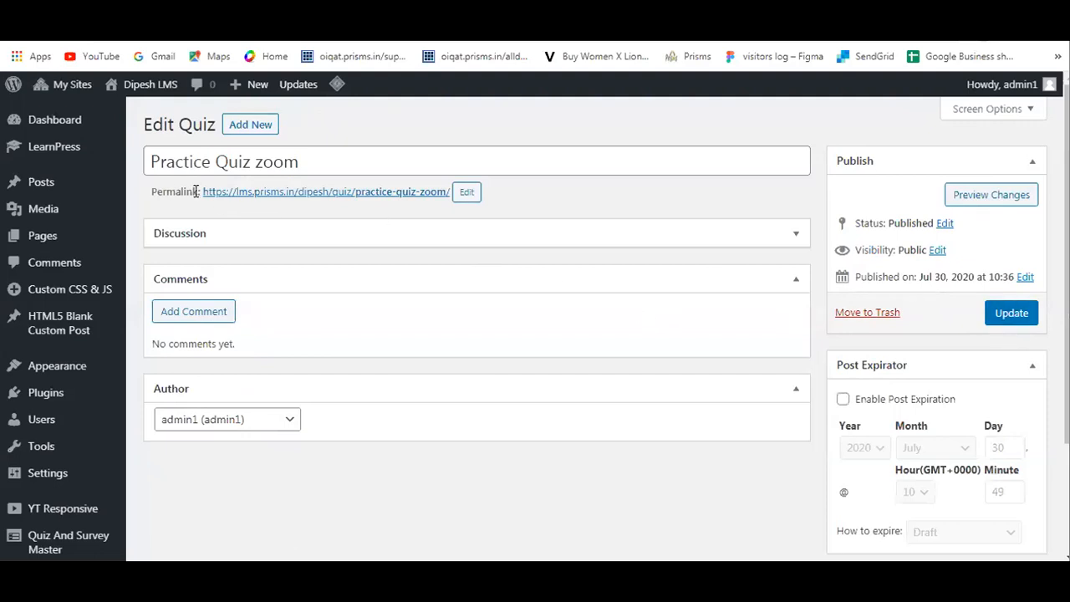
pyautogui.click(988, 199)
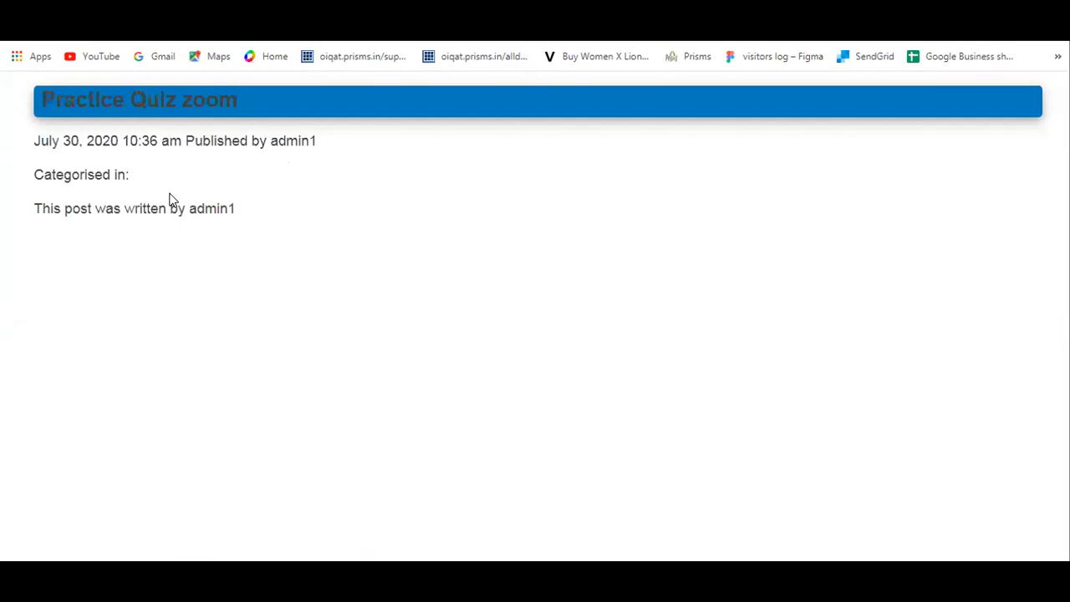
pyautogui.click(874, 10)
# - Update the quiz post and open the published quiz from its permalink to check all five questions
pyautogui.click(1007, 316)
pyautogui.click(251, 17)
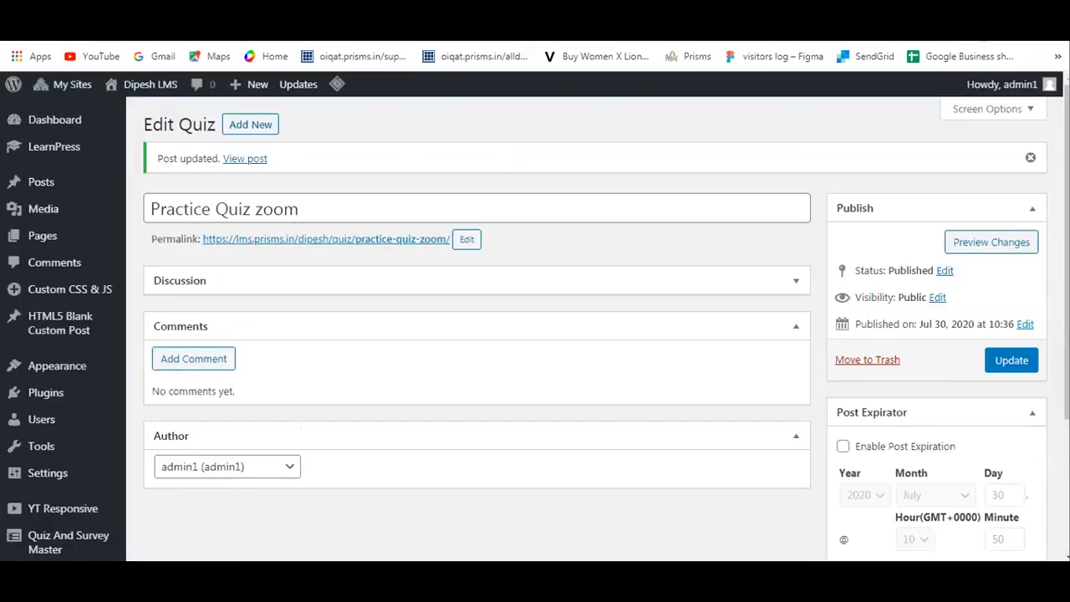
pyautogui.click(359, 242)
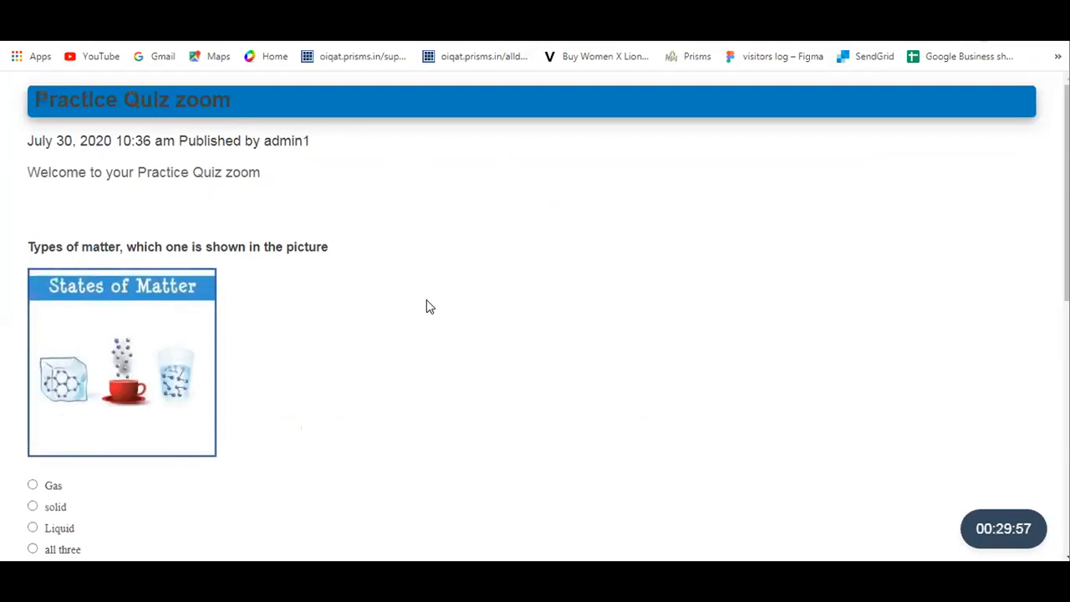
pyautogui.scroll(-4, 452, 297)
pyautogui.scroll(-4, 276, 340)
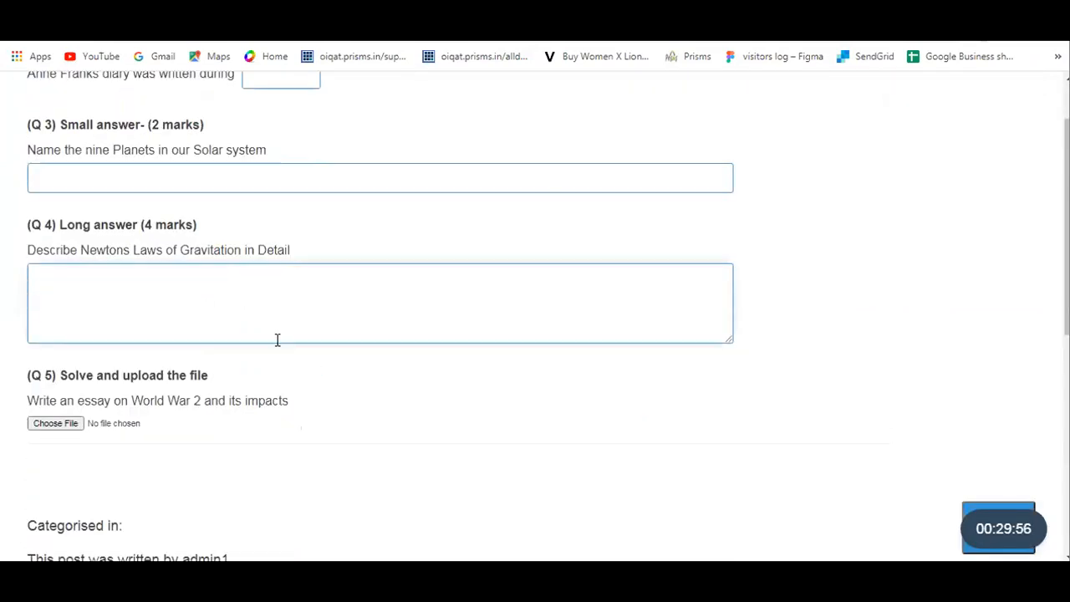
pyautogui.scroll(4, 275, 346)
pyautogui.scroll(3, 351, 356)
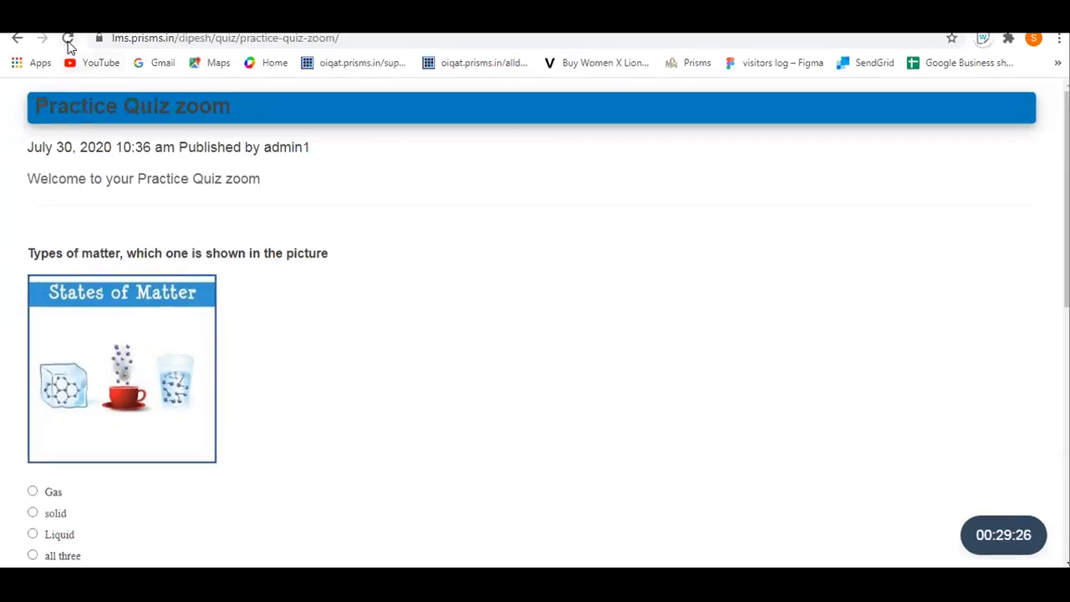
# - Return to the quiz's edit page and open the network admin dashboard
pyautogui.click(17, 39)
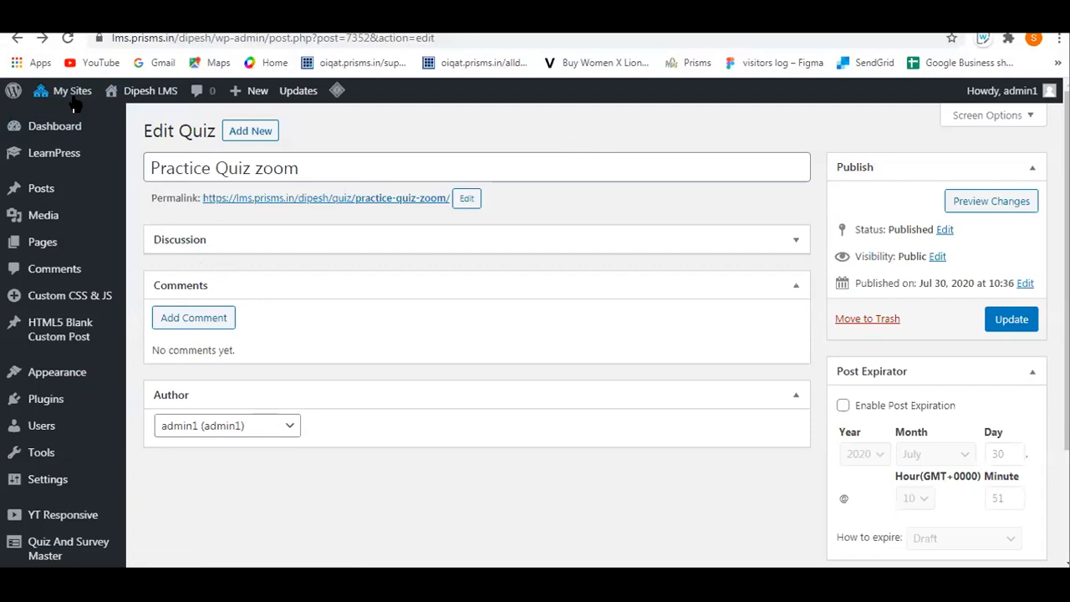
pyautogui.click(35, 131)
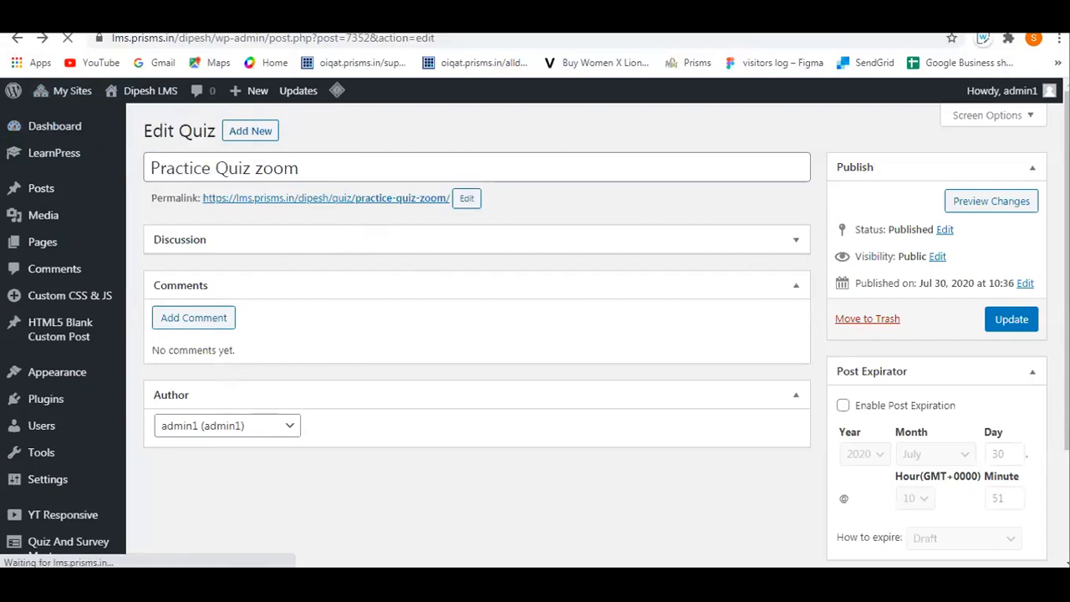
pyautogui.moveTo(57, 510)
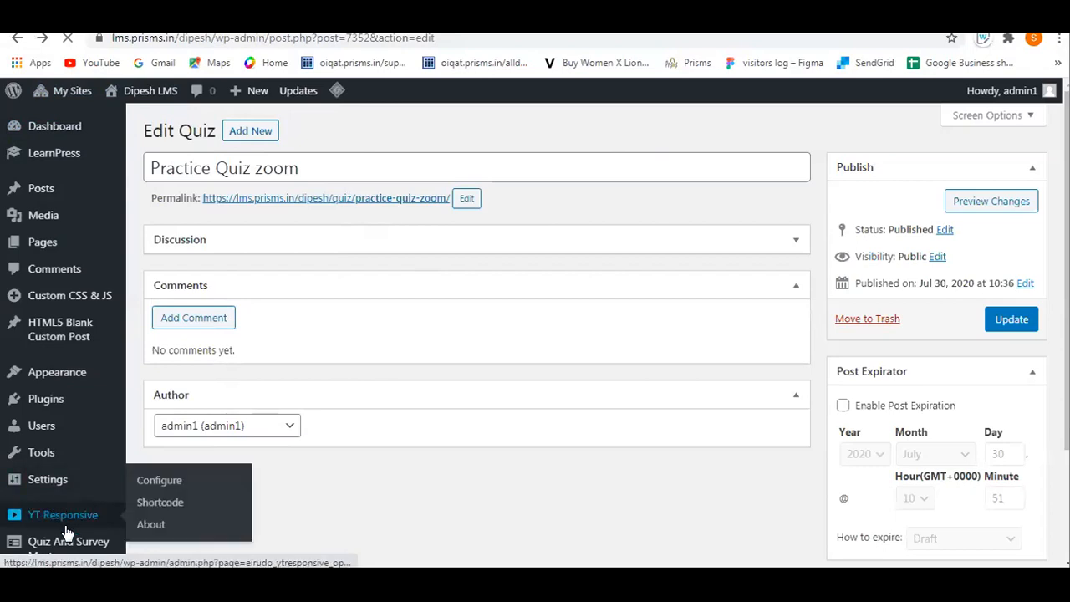
pyautogui.moveTo(63, 542)
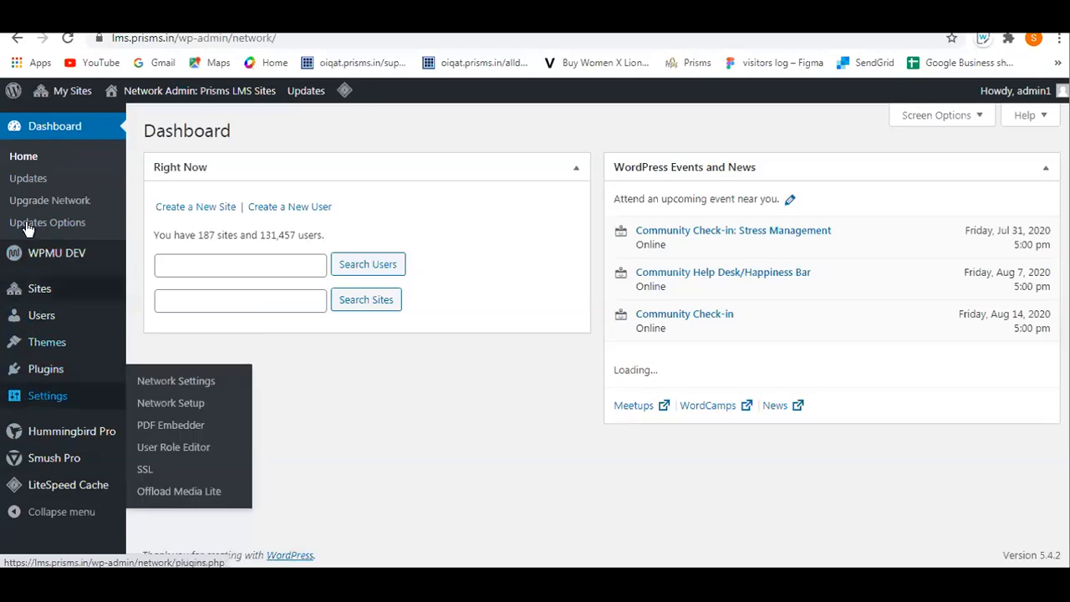
# - Leave the network admin dashboard and open the Quizzes/Surveys list of Quiz And Survey Master
pyautogui.click(17, 40)
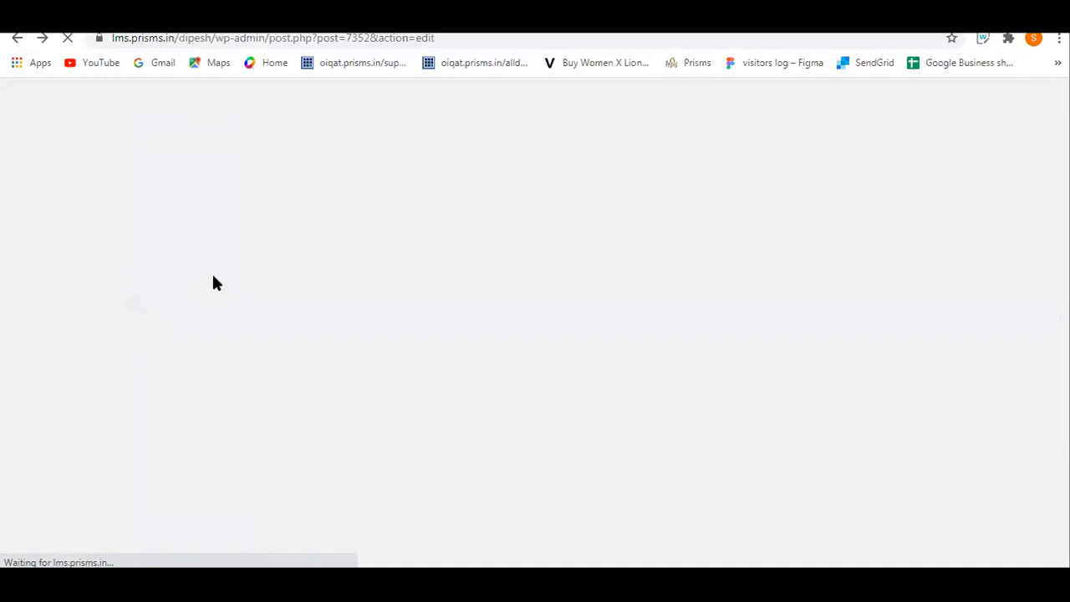
pyautogui.scroll(-2, 83, 292)
pyautogui.scroll(2, 83, 298)
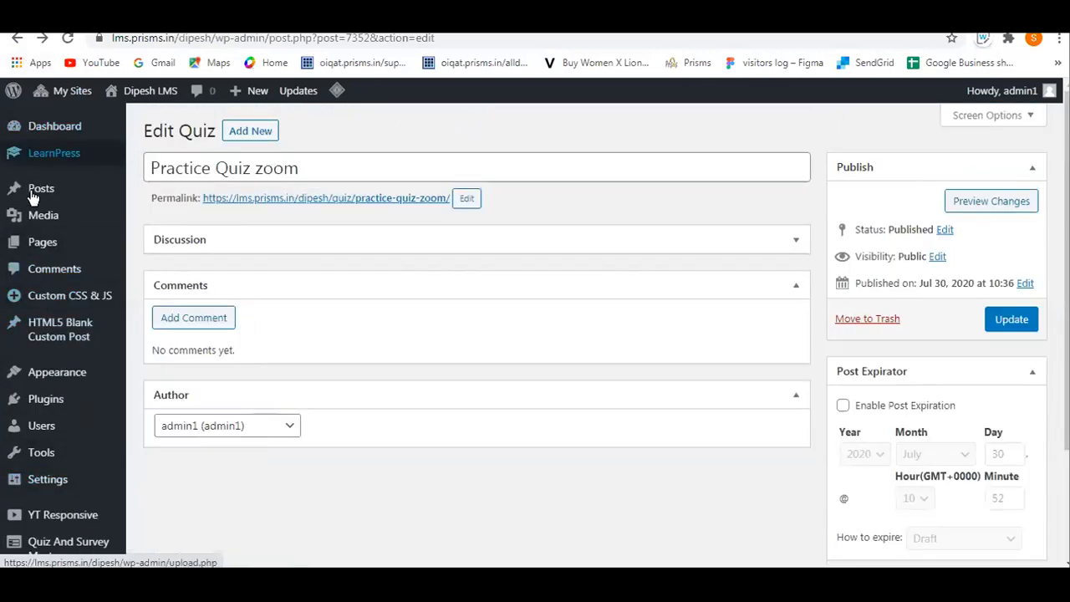
pyautogui.scroll(-2, 31, 218)
pyautogui.moveTo(51, 461)
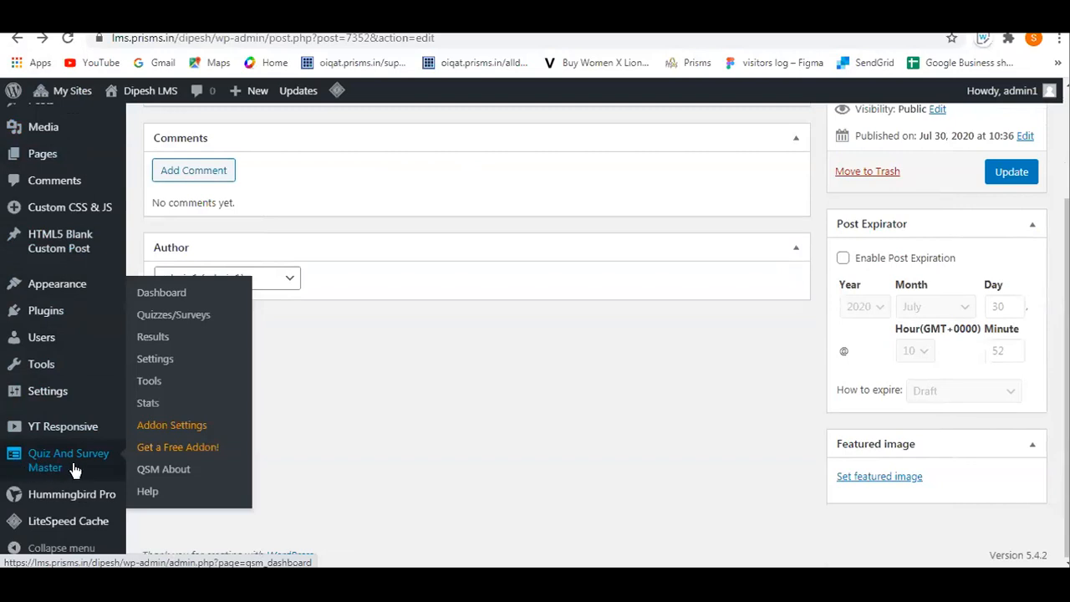
pyautogui.click(183, 320)
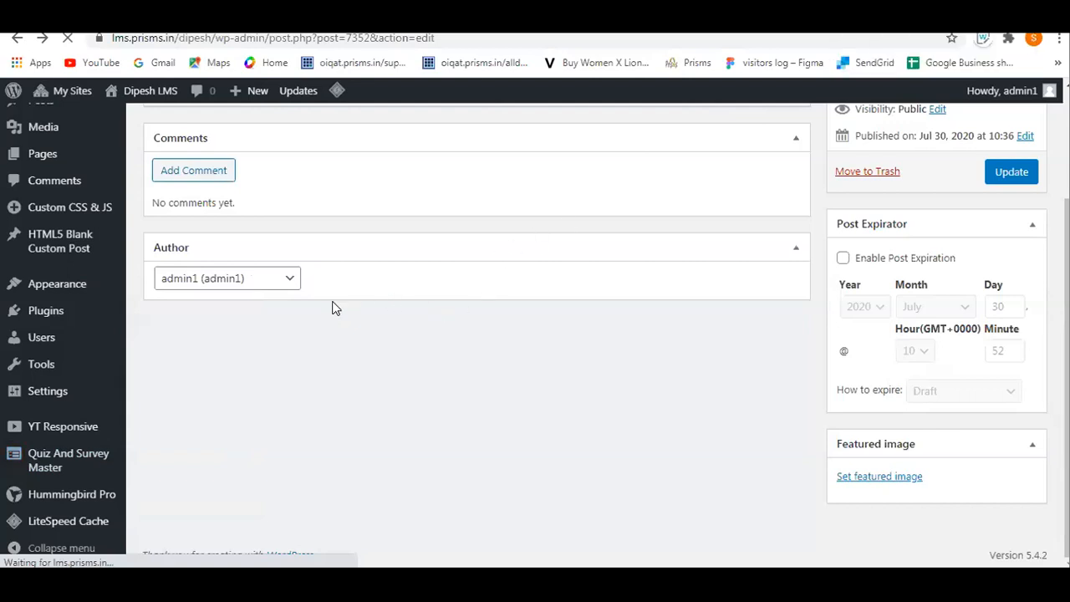
pyautogui.moveTo(111, 359)
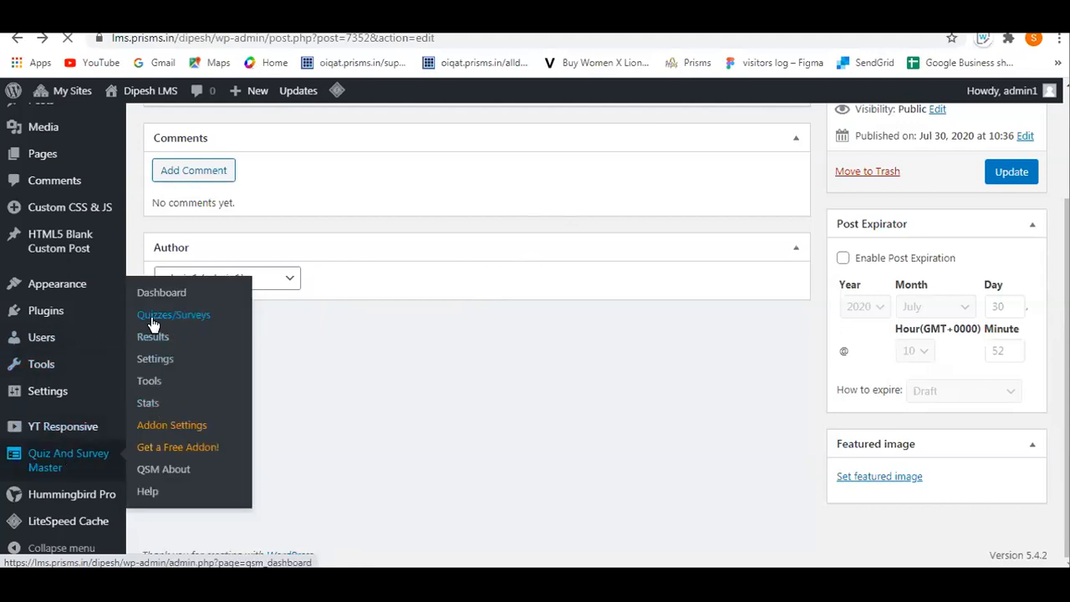
pyautogui.click(207, 314)
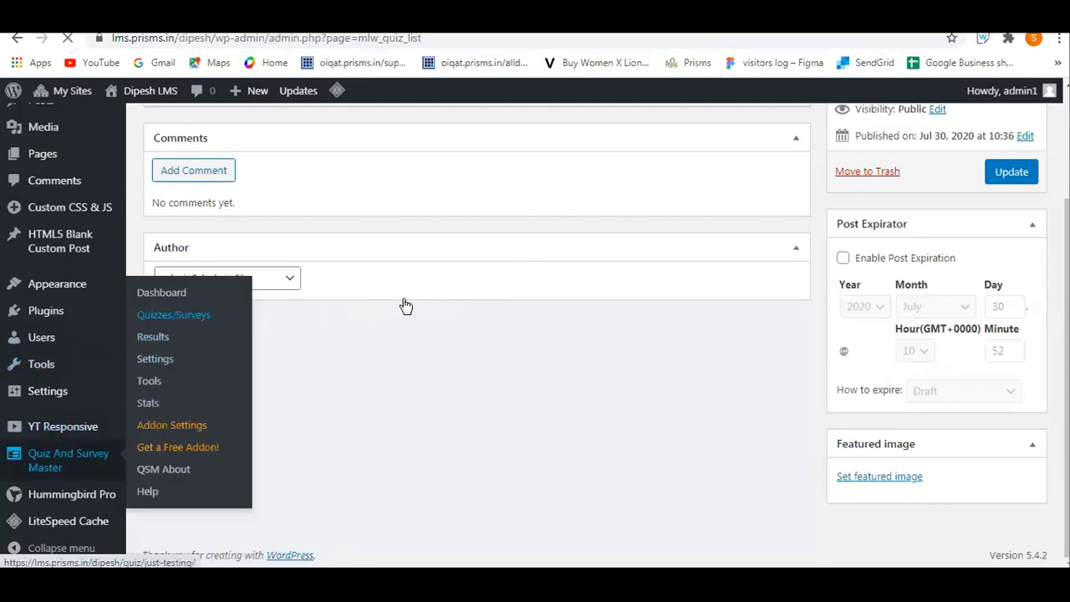
pyautogui.scroll(-1, 552, 221)
pyautogui.scroll(1, 626, 217)
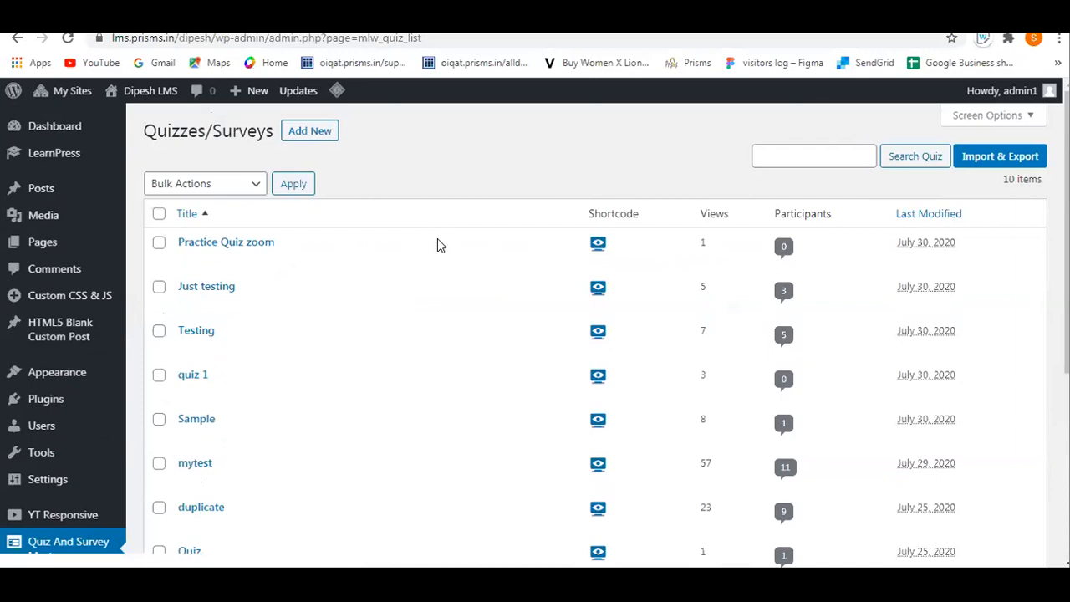
# - Look through the quiz list and copy the embed shortcode of the "Practice Quiz zoom" quiz
pyautogui.scroll(-1, 437, 259)
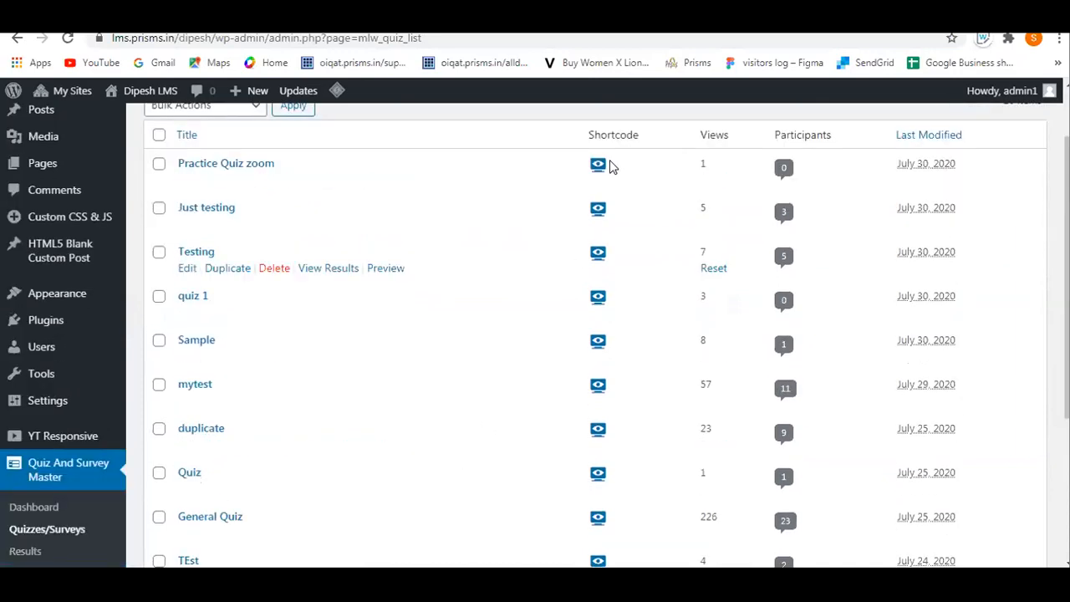
pyautogui.scroll(1, 611, 167)
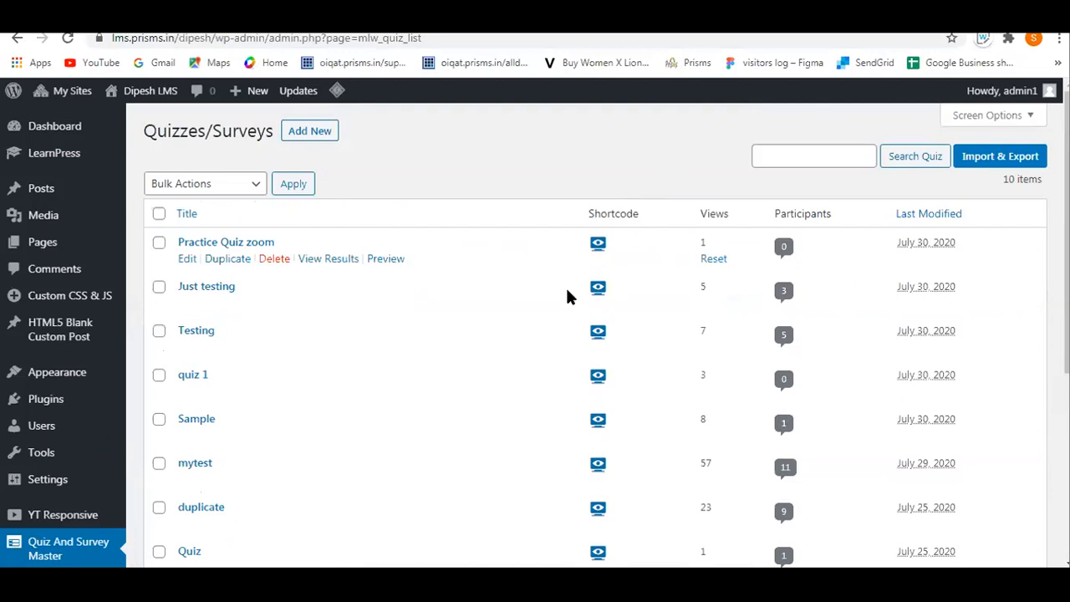
pyautogui.scroll(-4, 599, 344)
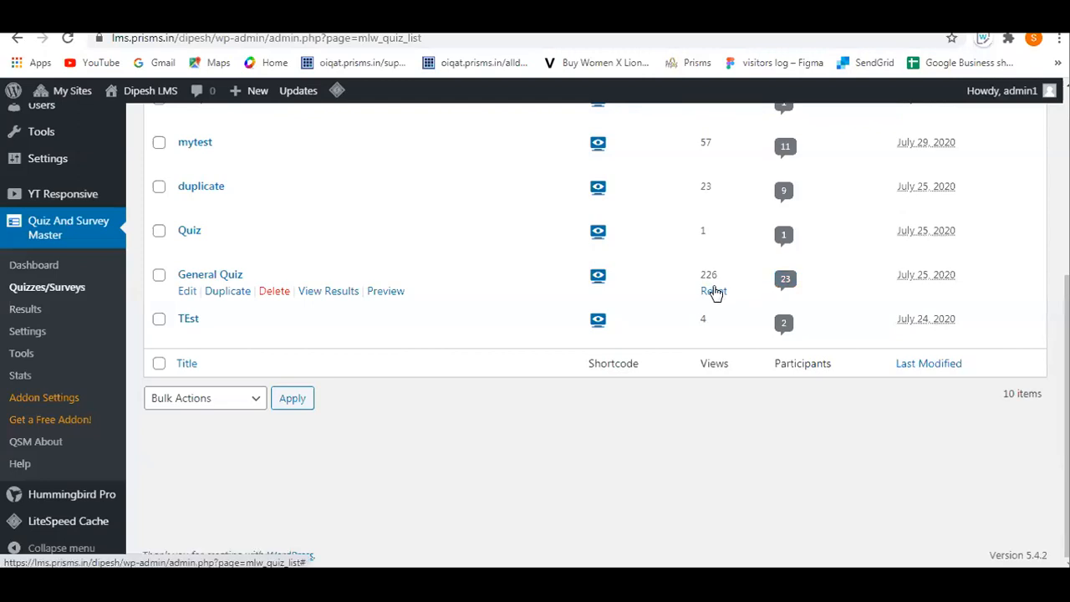
pyautogui.scroll(4, 733, 300)
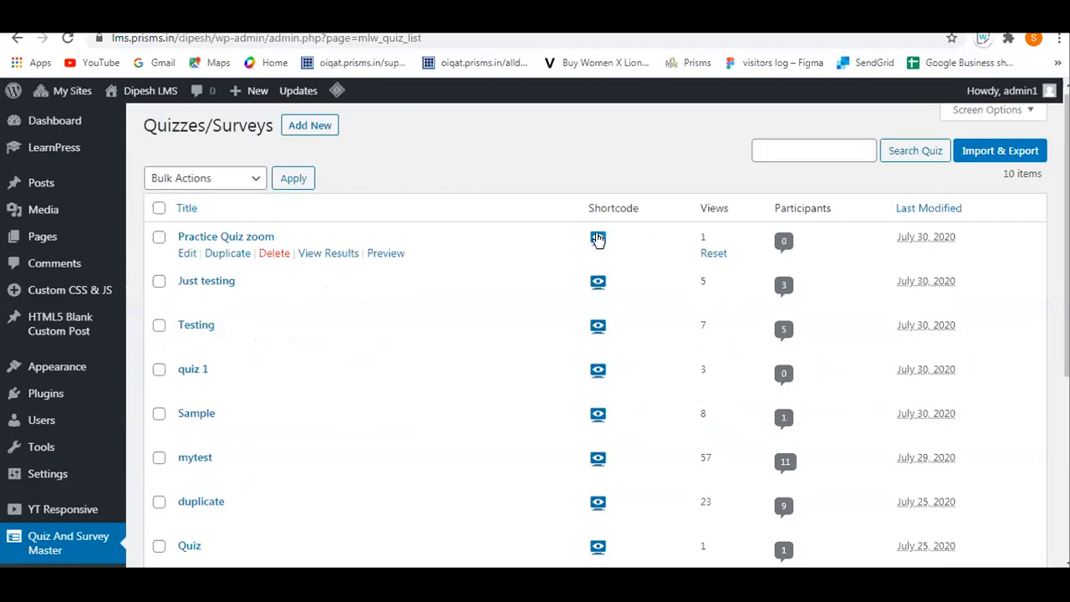
pyautogui.click(598, 239)
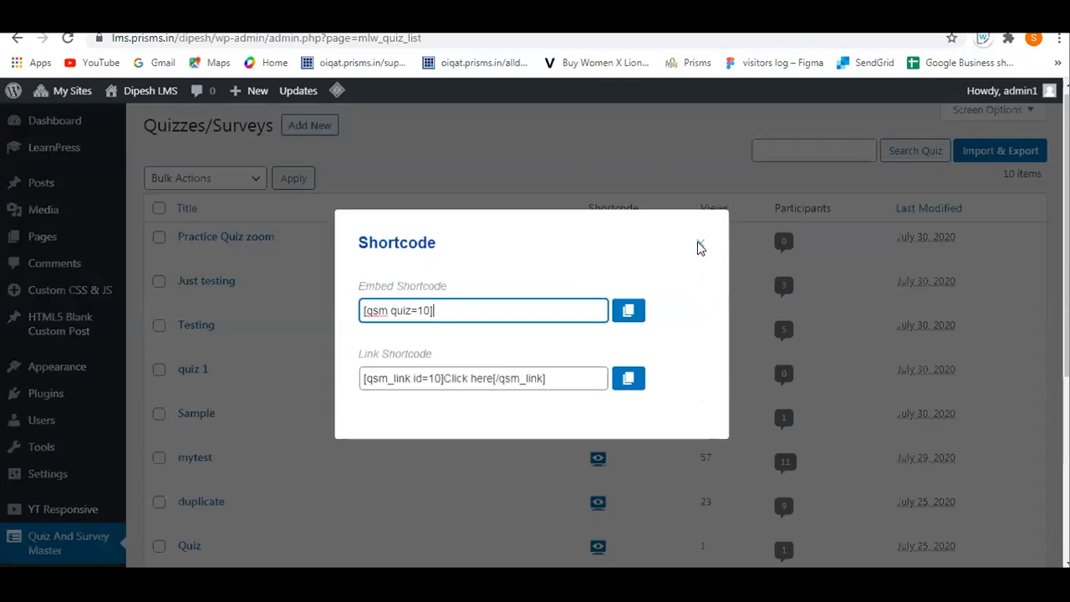
pyautogui.click(701, 249)
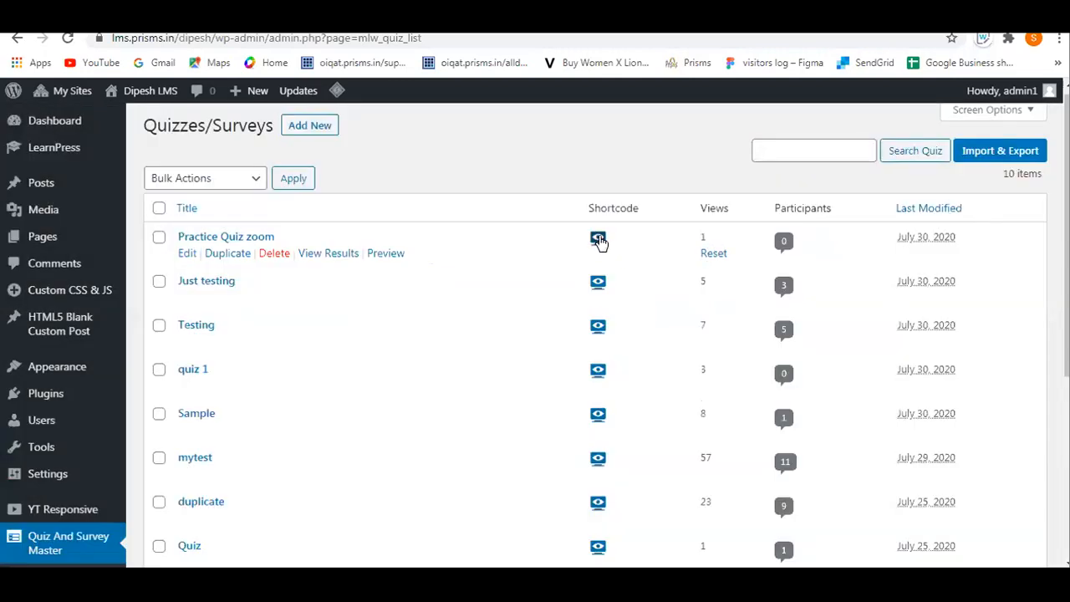
pyautogui.click(599, 239)
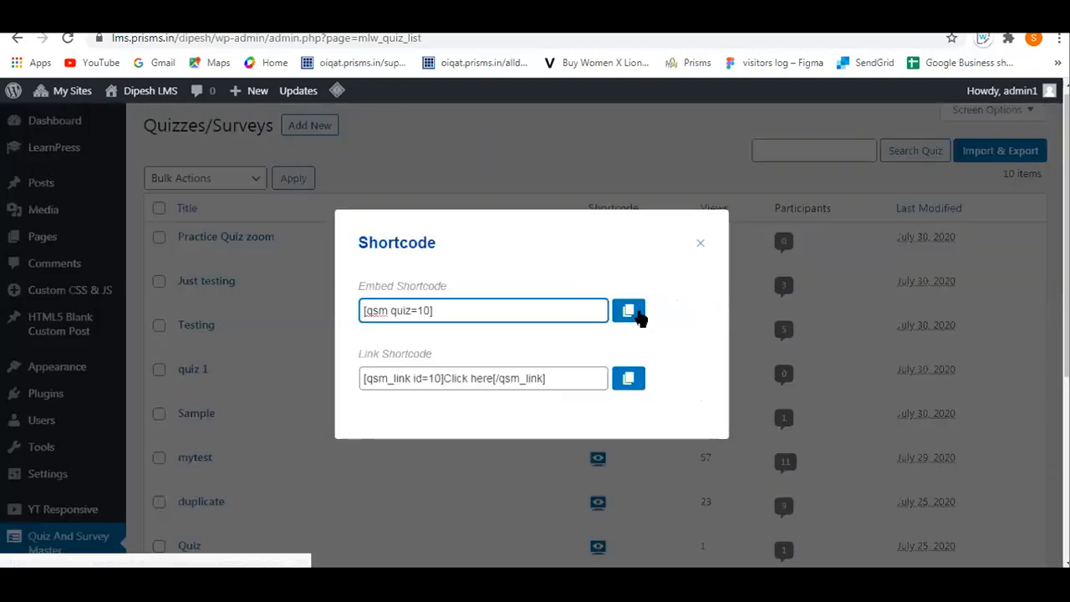
pyautogui.click(629, 311)
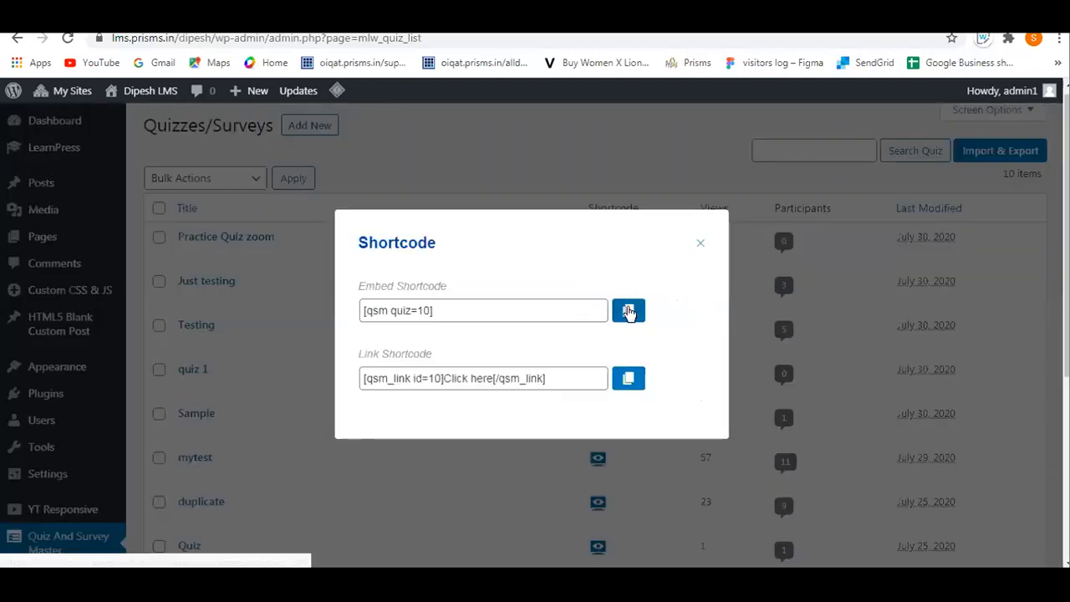
pyautogui.click(628, 312)
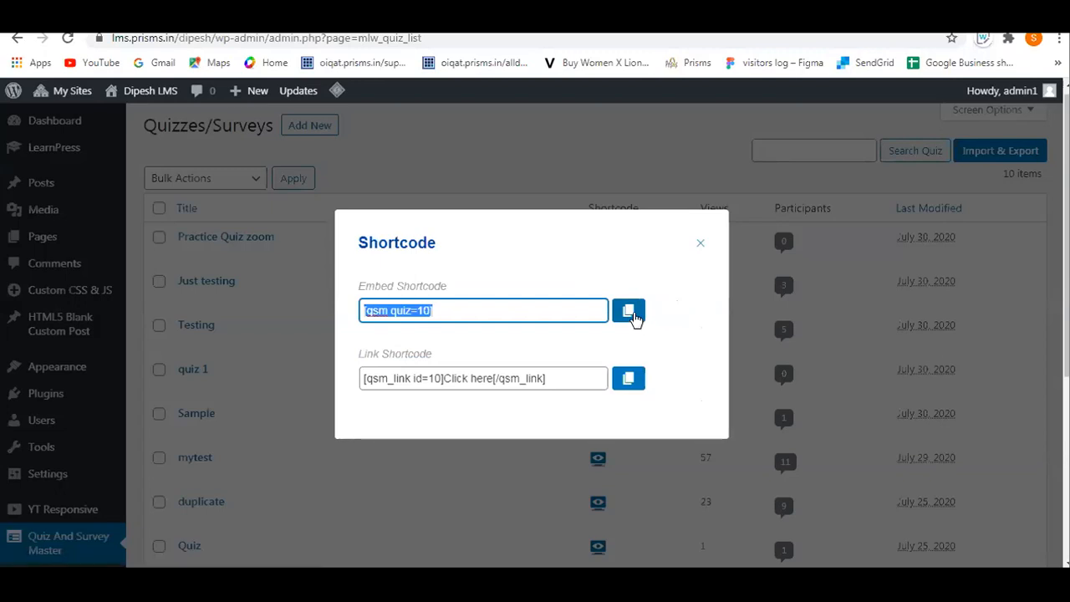
pyautogui.click(701, 244)
# - Open the LearnPress courses list in a new tab and open the "Prisms" course for editing
pyautogui.moveTo(66, 150)
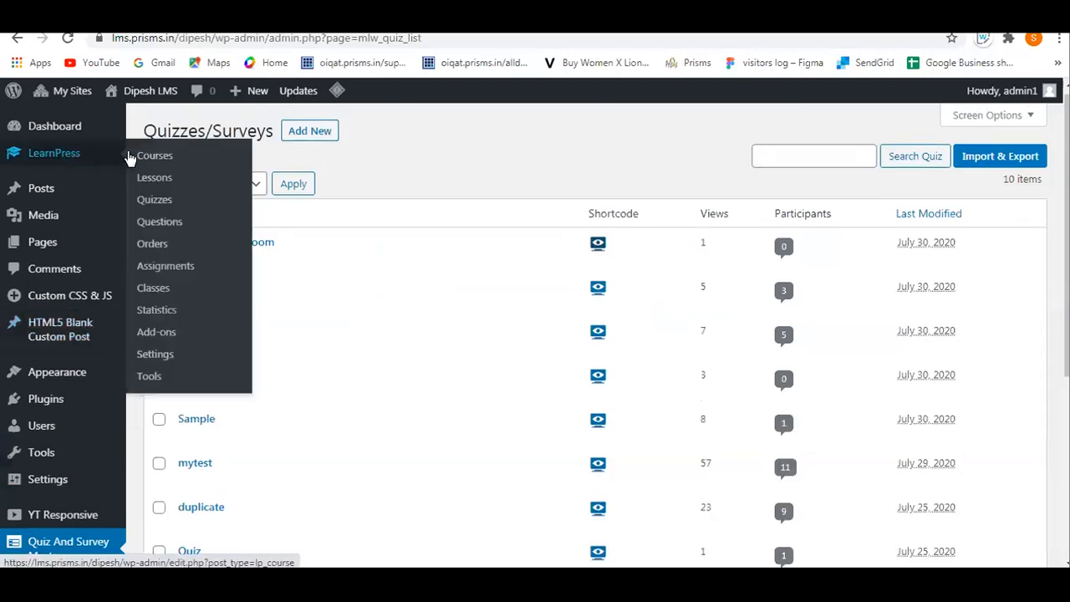
pyautogui.rightClick(141, 156)
pyautogui.click(170, 168)
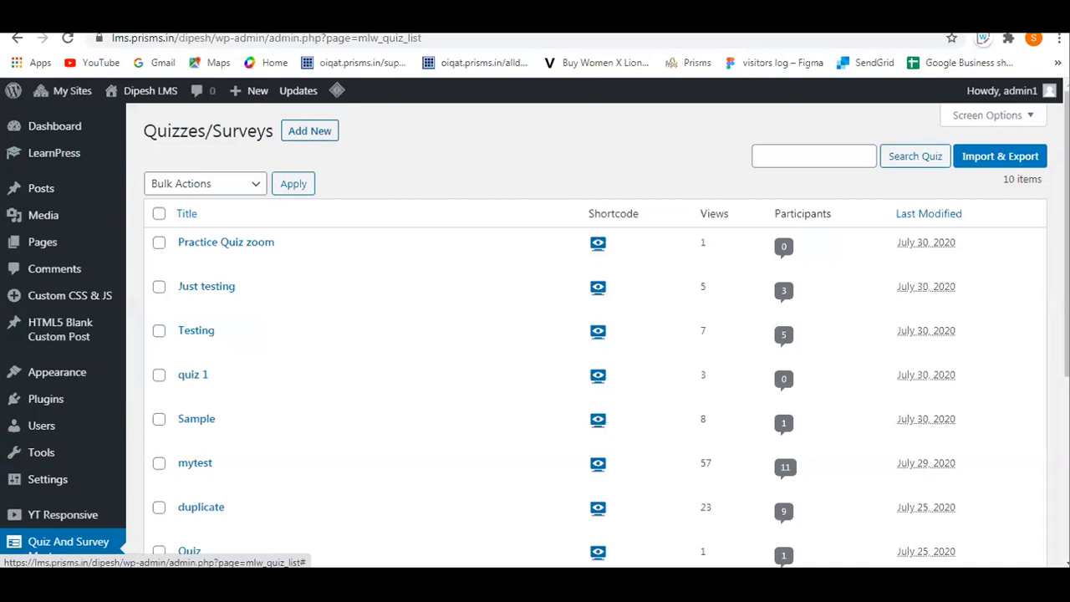
pyautogui.click(334, 17)
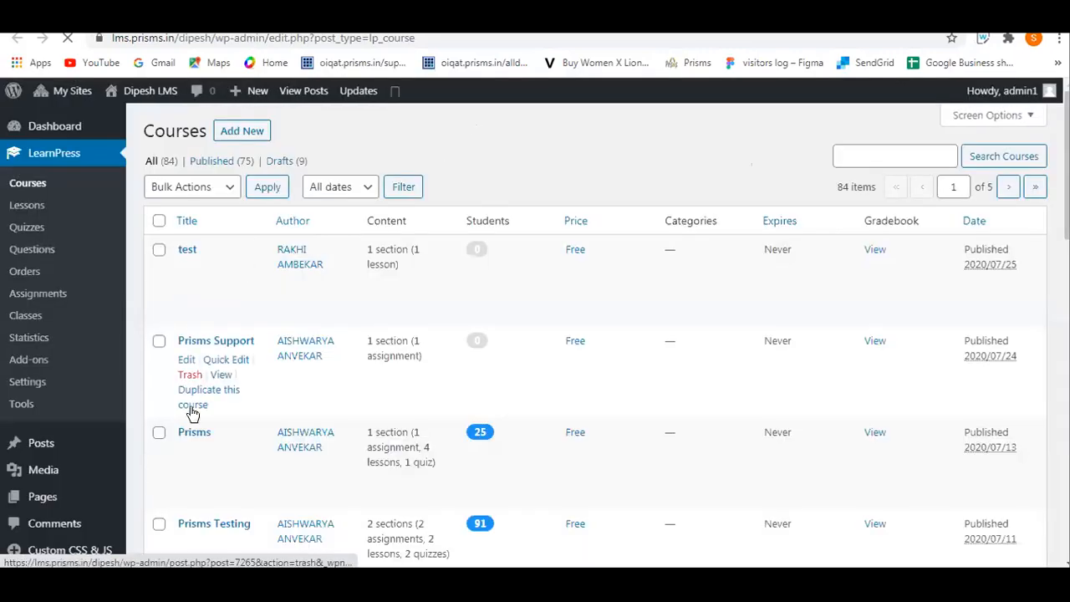
pyautogui.scroll(-2, 324, 351)
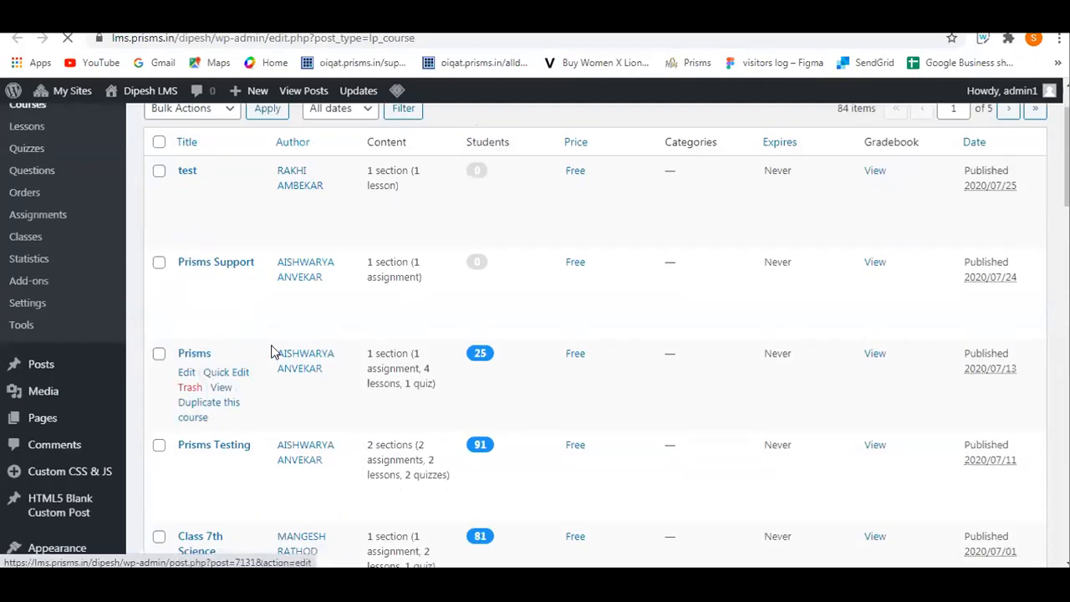
pyautogui.scroll(-2, 251, 455)
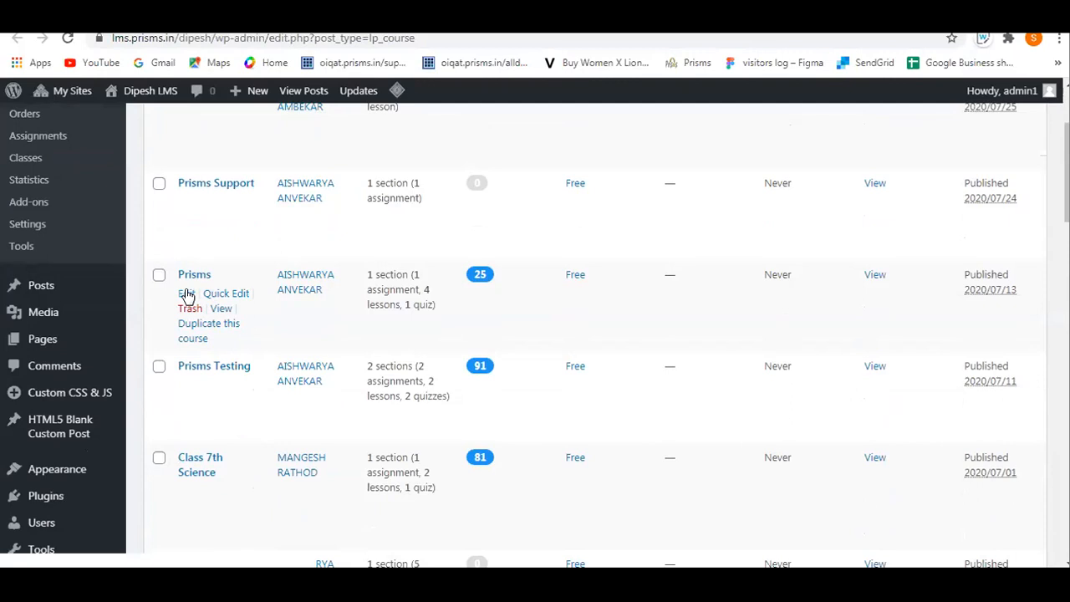
pyautogui.click(188, 294)
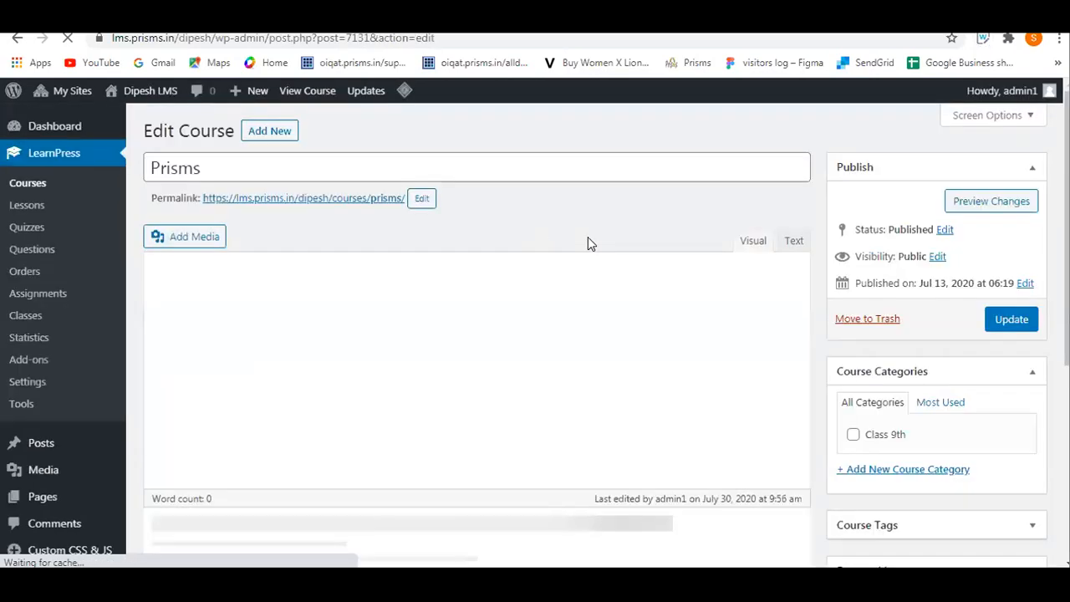
# - Remove the "quiz testing" lesson from the course curriculum's "Chapter 1 : A Letter To God" section
pyautogui.scroll(-4, 640, 256)
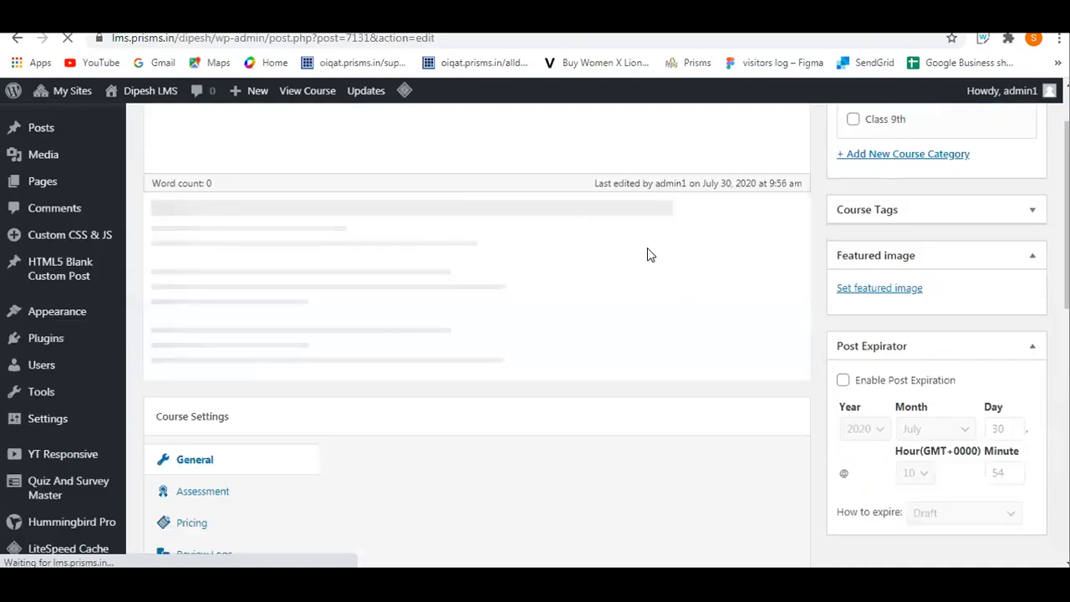
pyautogui.scroll(2, 647, 251)
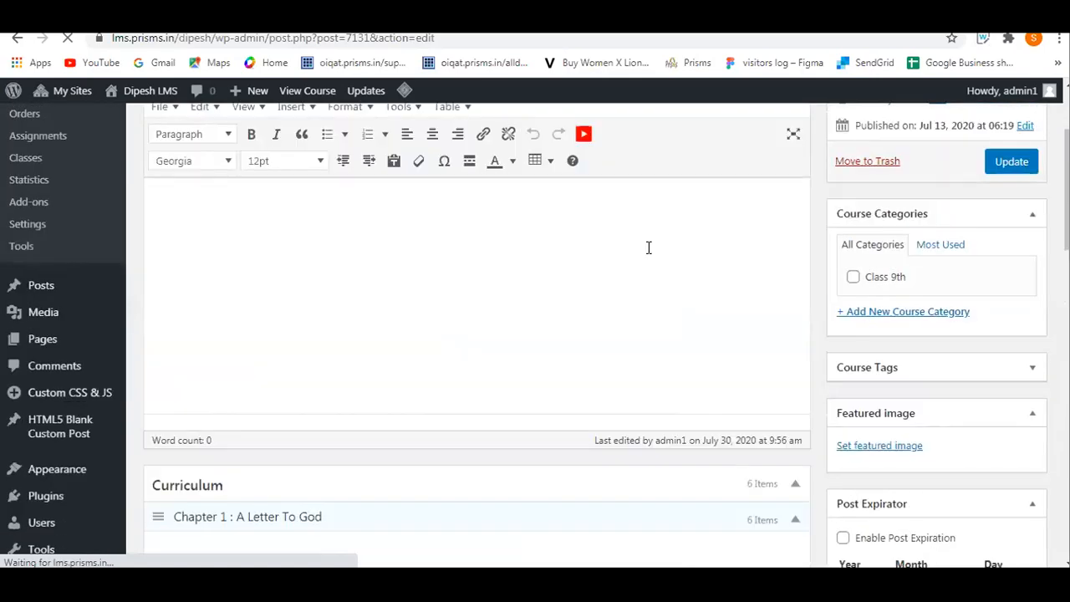
pyautogui.scroll(-6, 647, 251)
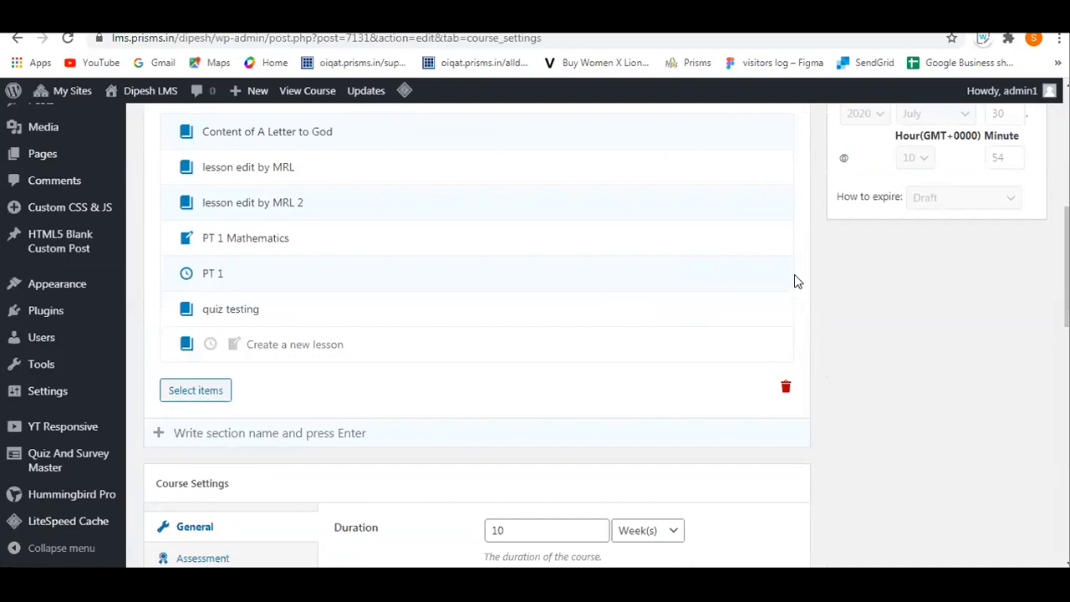
pyautogui.click(780, 307)
pyautogui.click(711, 334)
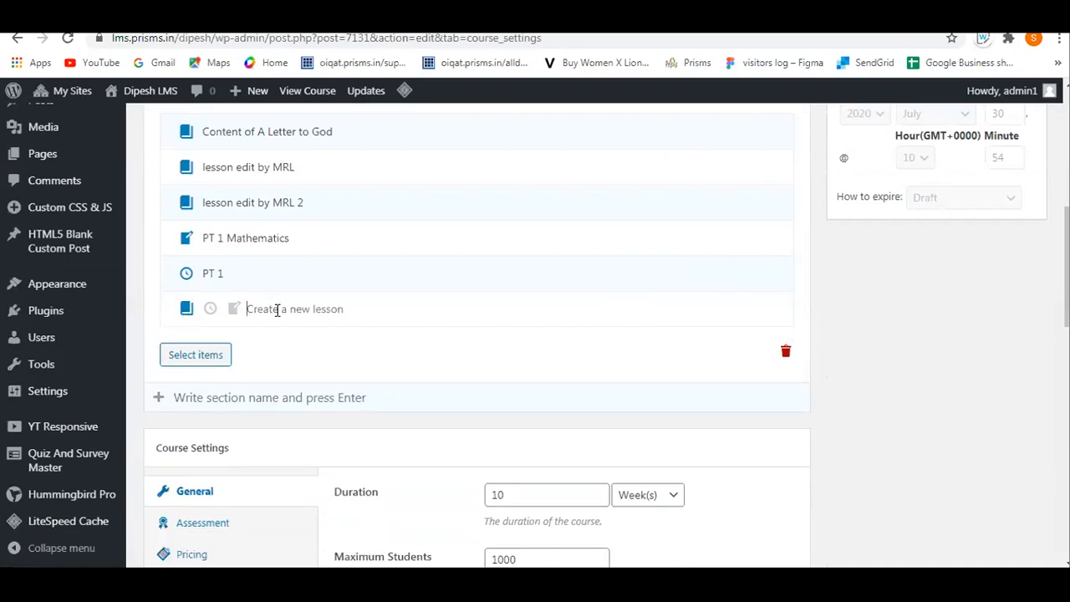
# - Add a new lesson named "Practice Quiz zoom" at the end of the chapter's curriculum items
pyautogui.click(278, 310)
pyautogui.write('Practice Quiz zoom')
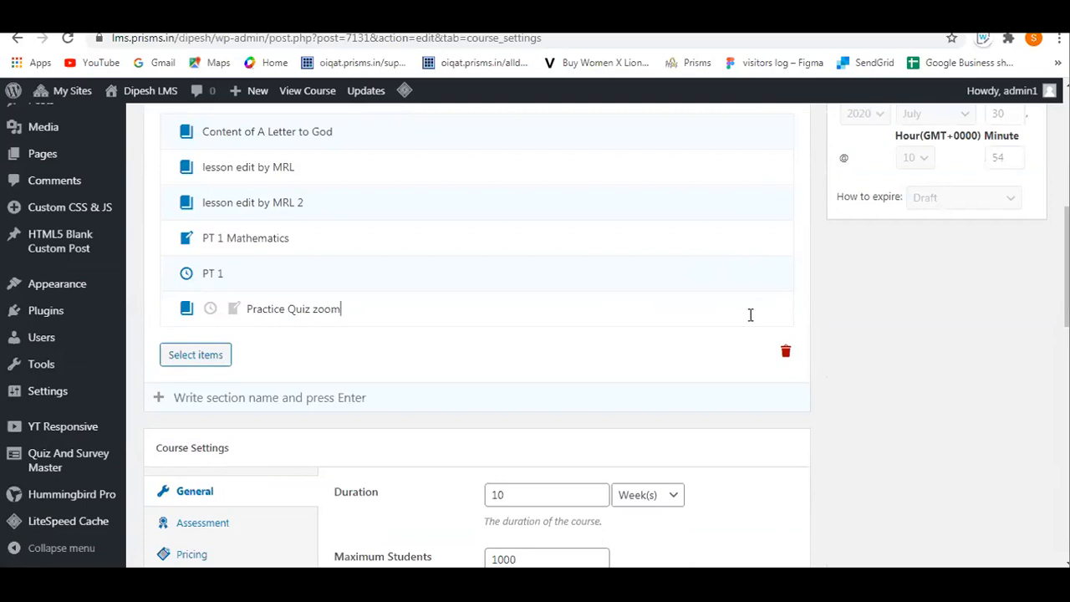
pyautogui.press('Return')
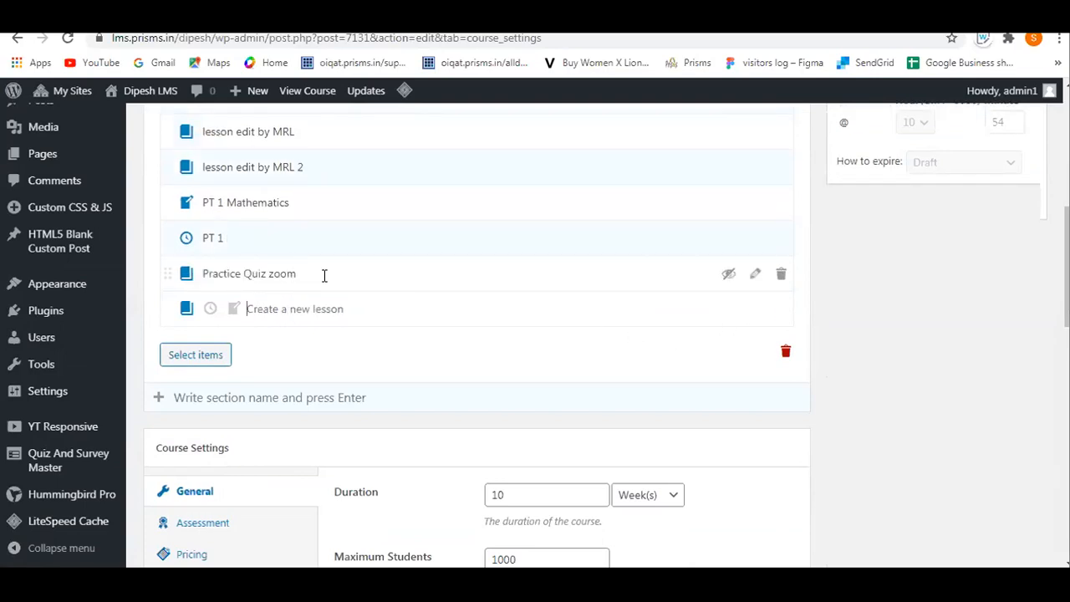
# - Open the "Practice Quiz zoom" lesson for editing, insert the shortcode [qsm quiz=10] as its content and update it
pyautogui.click(757, 274)
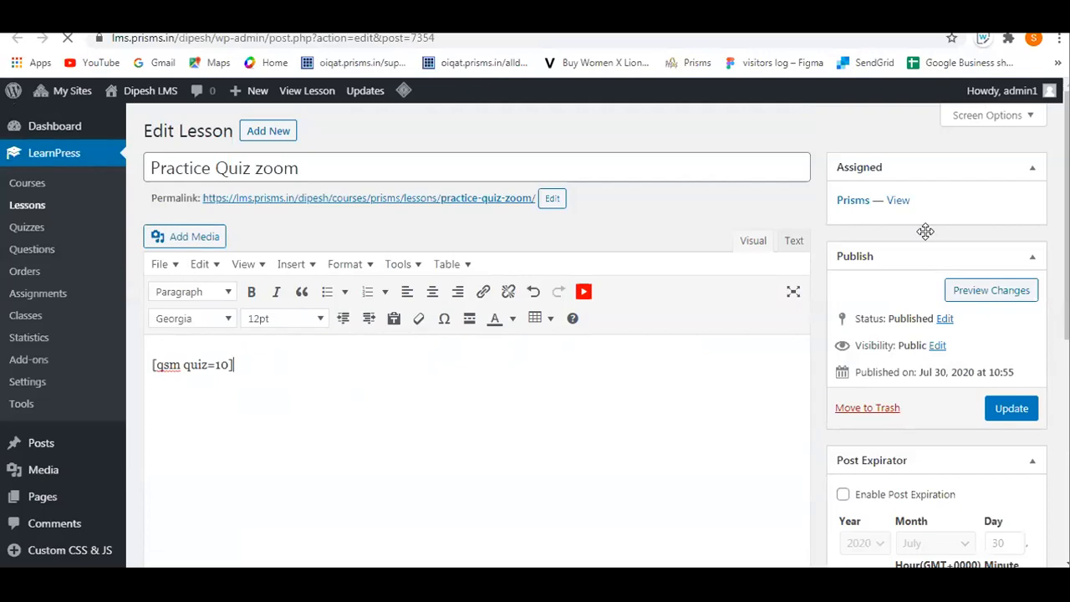
pyautogui.click(1015, 407)
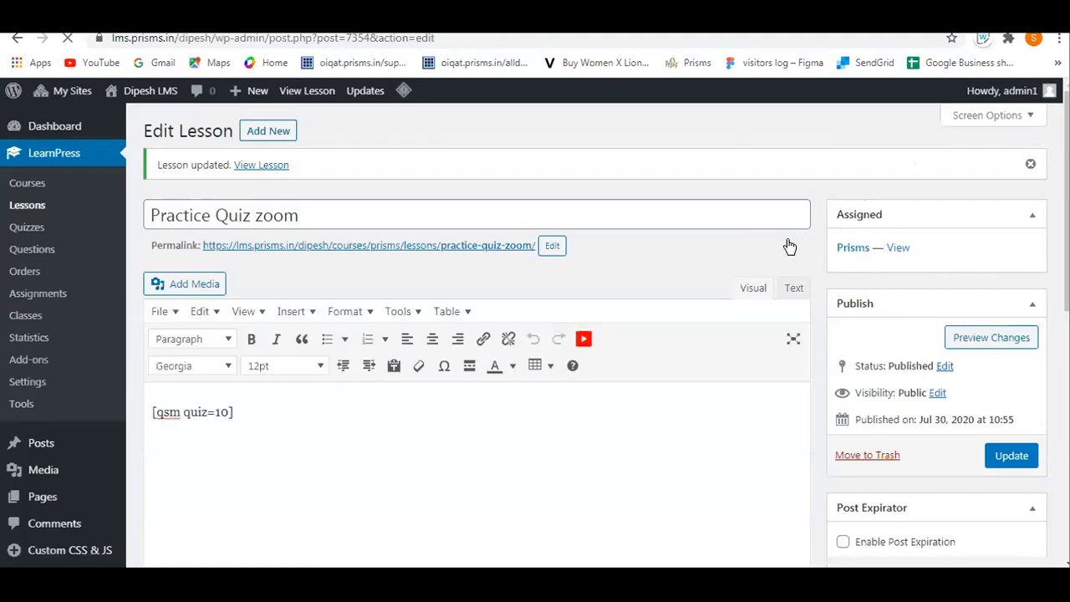
pyautogui.scroll(-2, 182, 277)
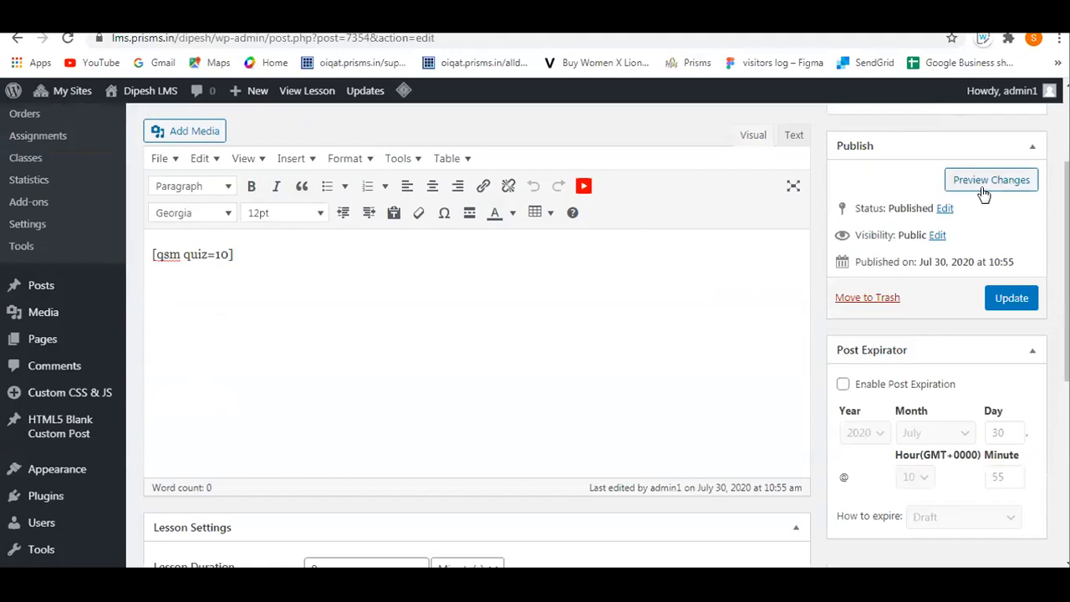
pyautogui.scroll(2, 760, 134)
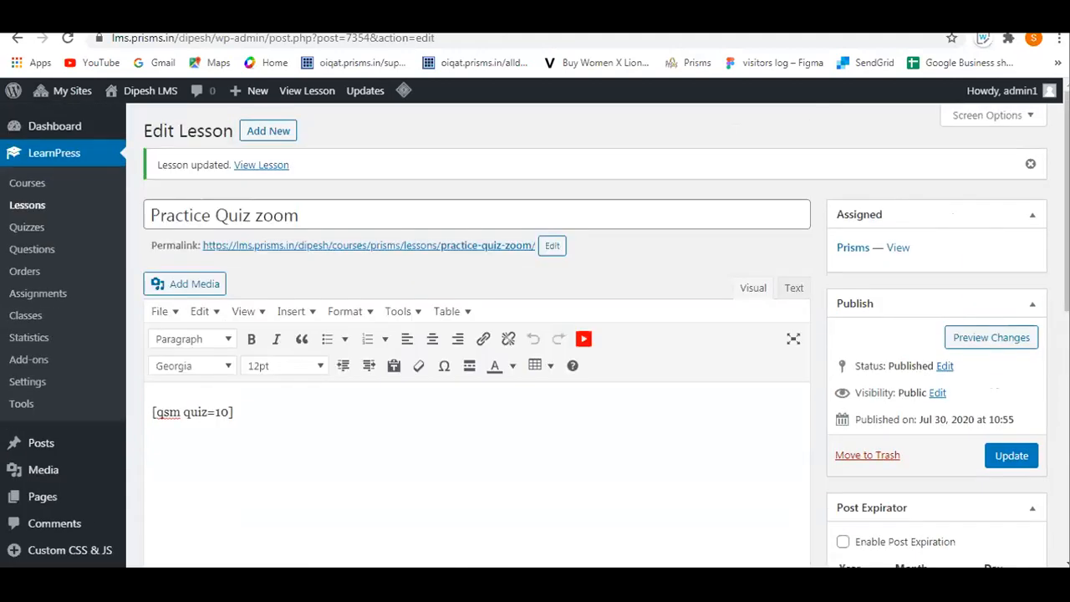
# - Open a new incognito window and go to the school portal at dipesh.prisms.in
pyautogui.click(1059, 37)
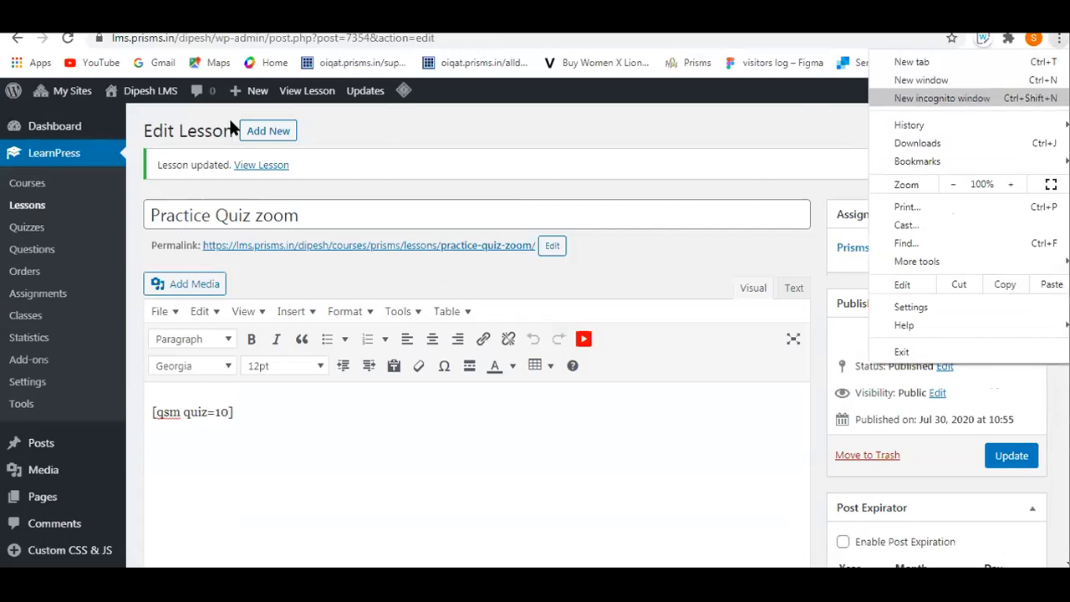
pyautogui.click(974, 104)
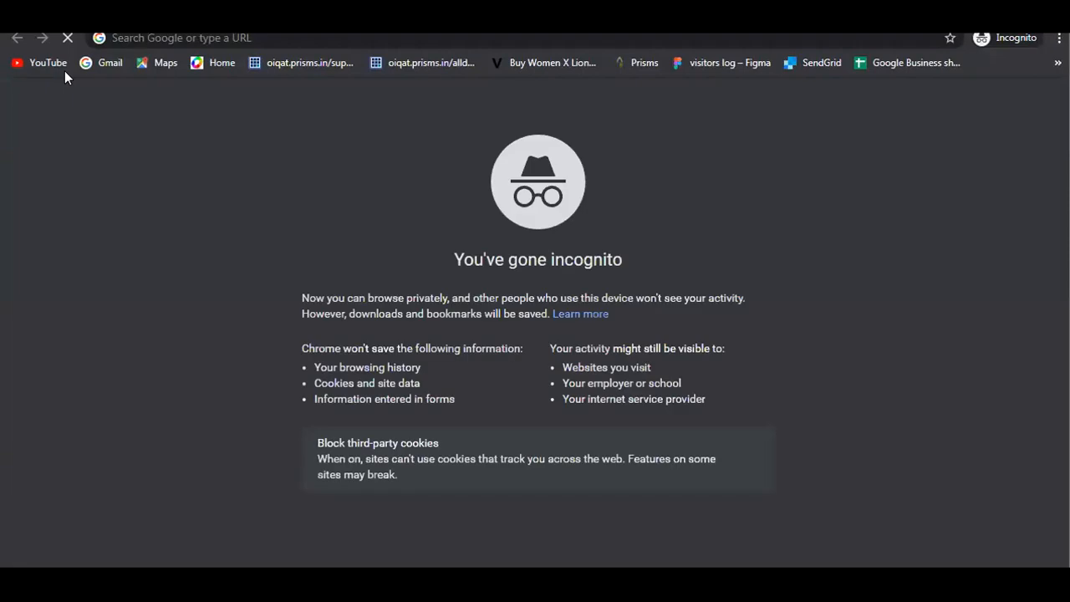
pyautogui.write('d')
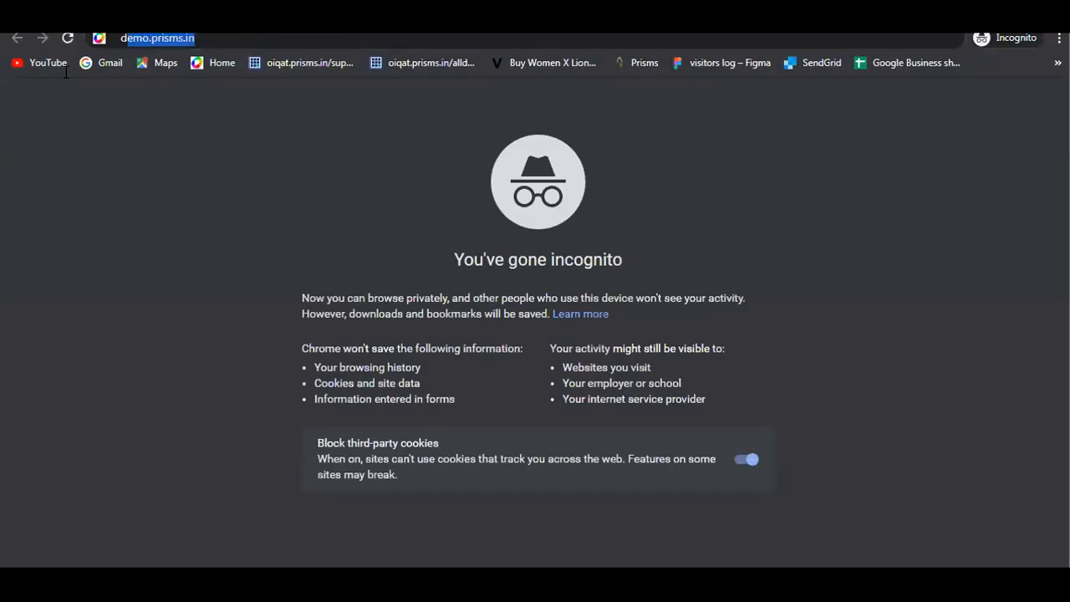
pyautogui.write('ipe')
pyautogui.press('Right')
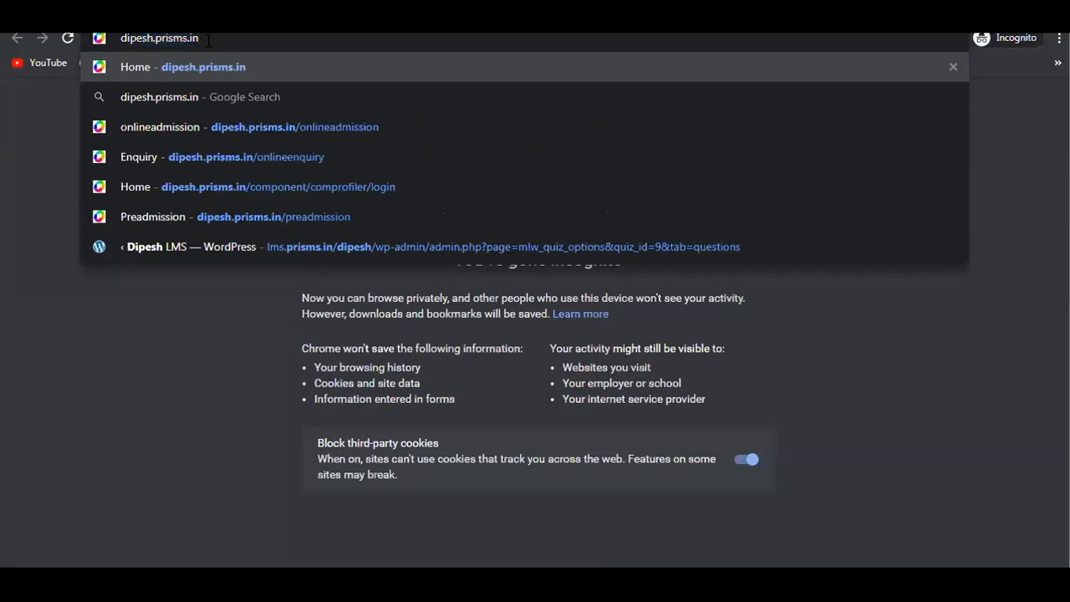
pyautogui.press('Return')
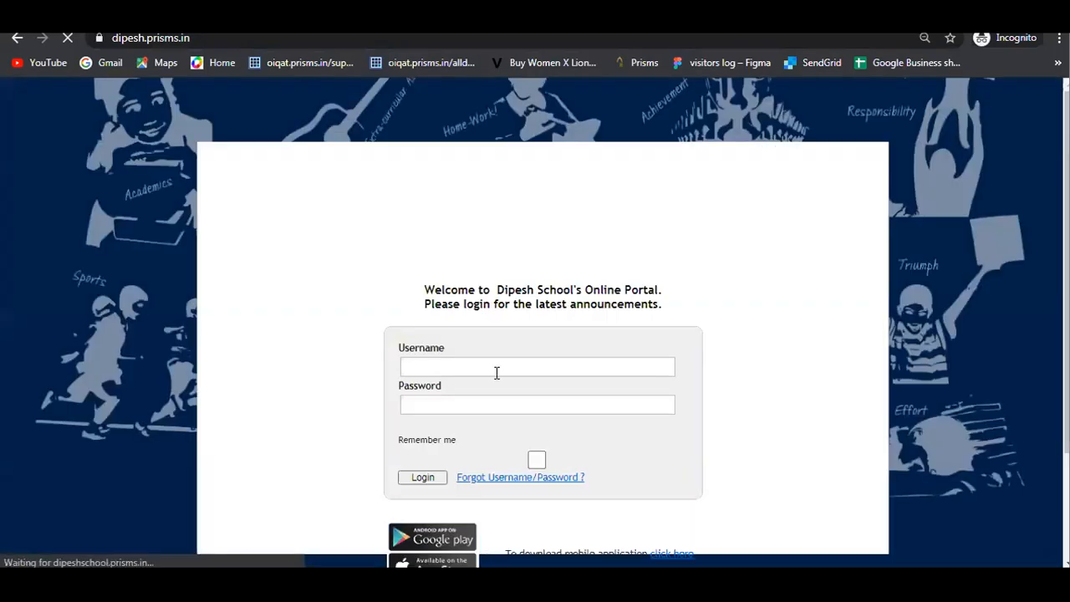
# - Log in to the school portal with a student's saved username and password
pyautogui.click(497, 373)
pyautogui.scroll(-3, 554, 242)
pyautogui.scroll(2, 556, 263)
pyautogui.scroll(2, 556, 263)
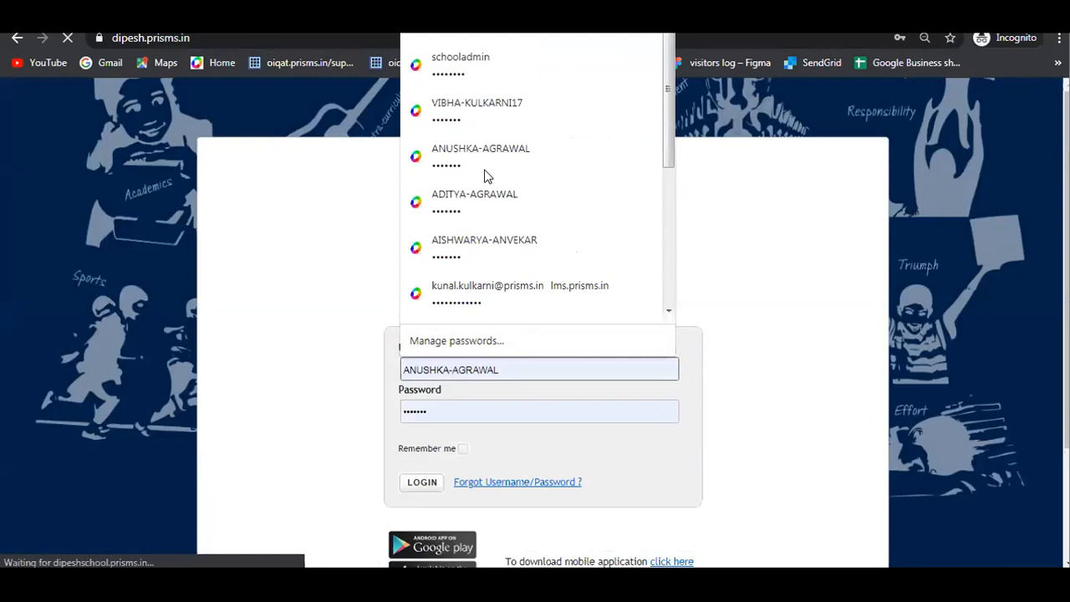
pyautogui.click(489, 105)
pyautogui.click(423, 482)
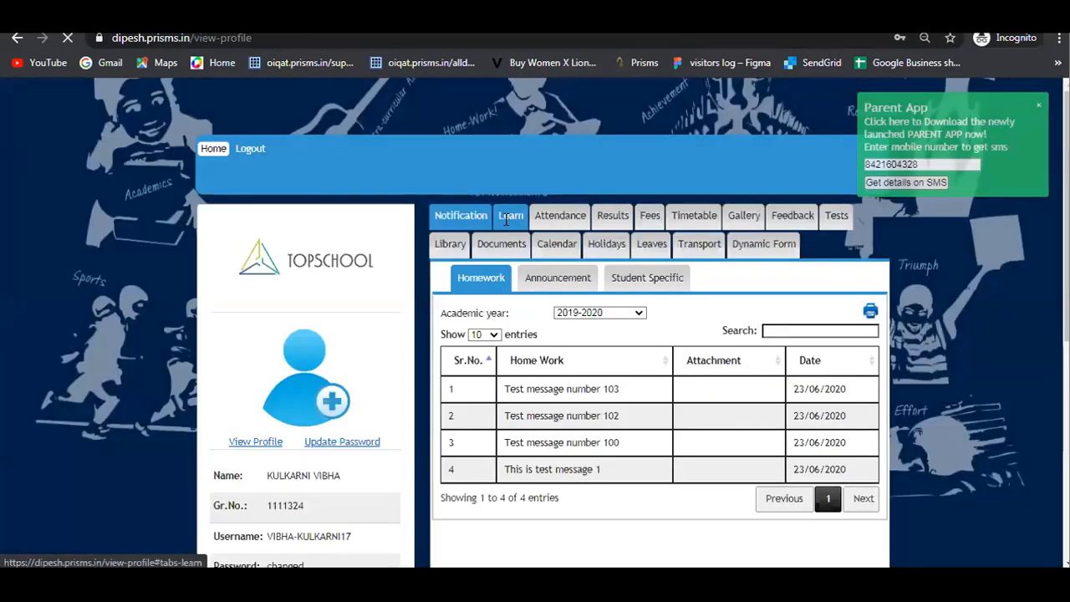
# - Go to the student's Learn area and open the "Prisms" course to view its "Chapter 1 : A Letter To God" curriculum
pyautogui.click(506, 219)
pyautogui.scroll(-1, 777, 389)
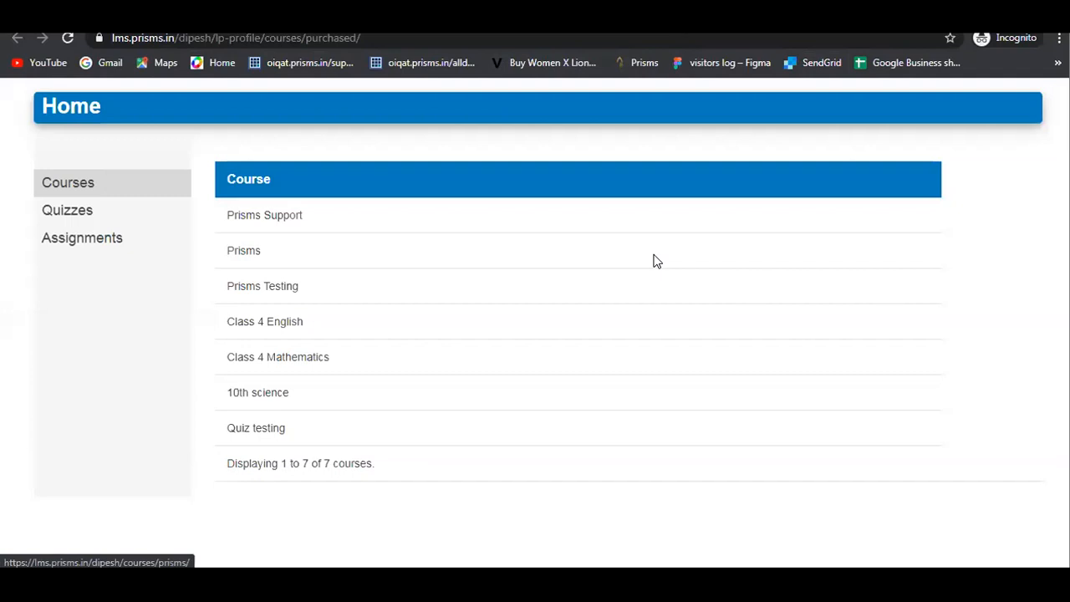
pyautogui.click(736, 270)
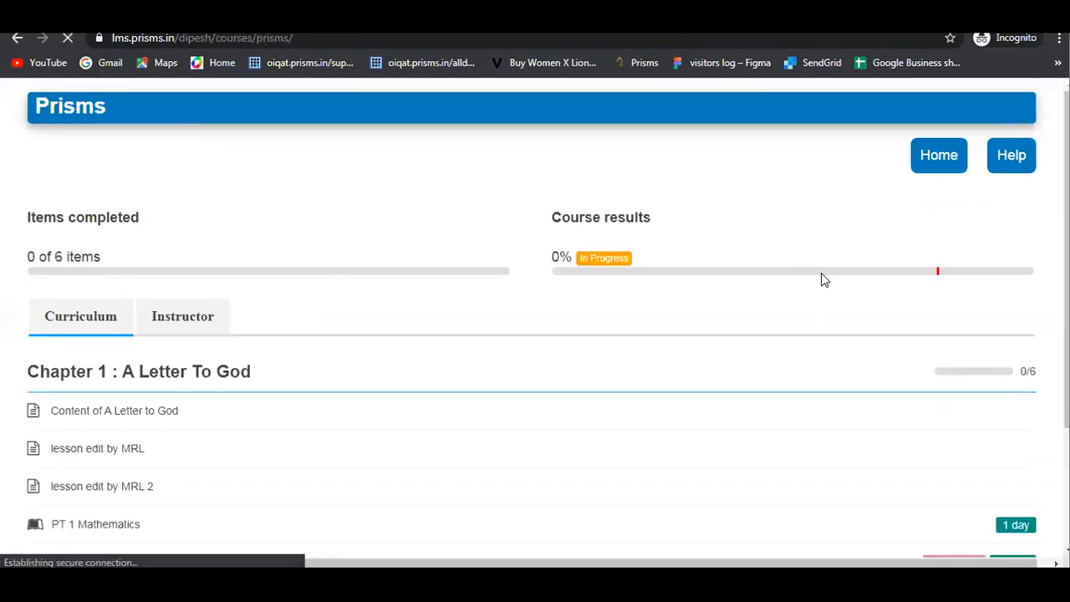
pyautogui.scroll(-2, 879, 304)
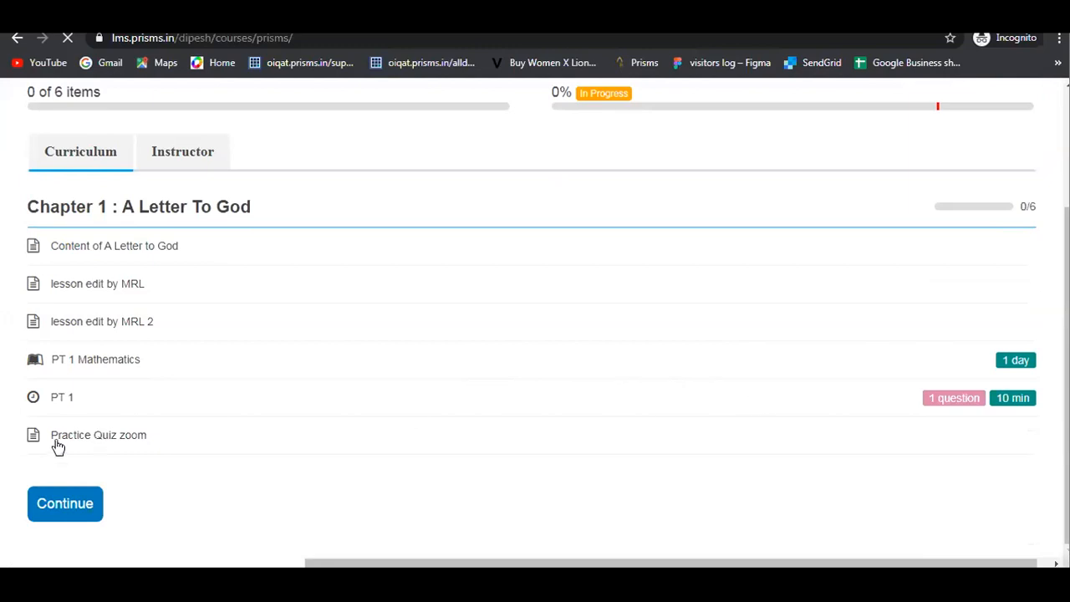
# - Open the Practice Quiz zoom lesson from Chapter 1 and look over its first questions
pyautogui.click(107, 436)
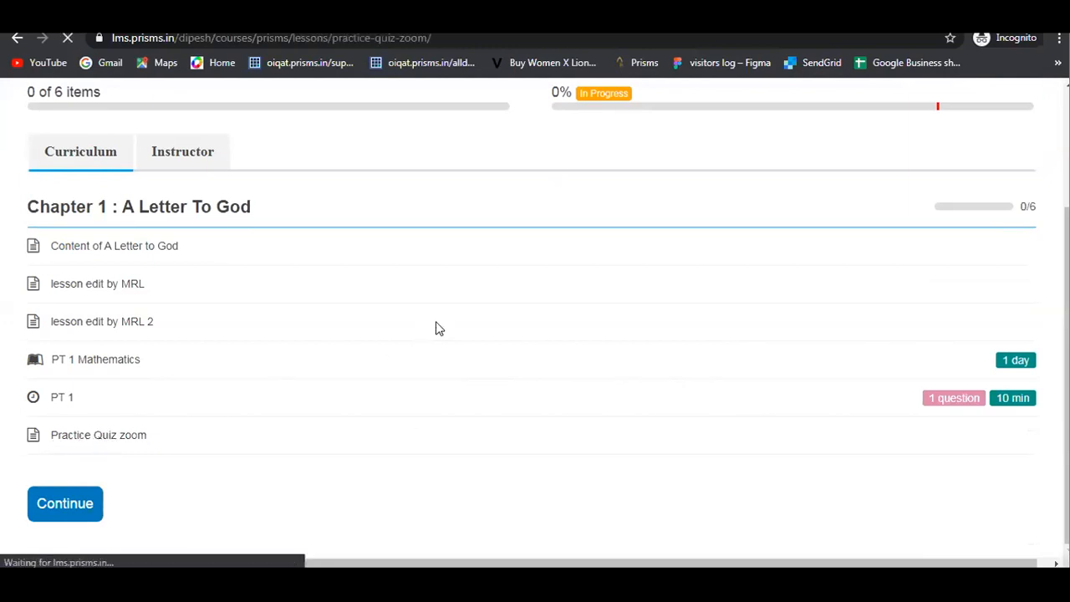
pyautogui.scroll(-2, 678, 293)
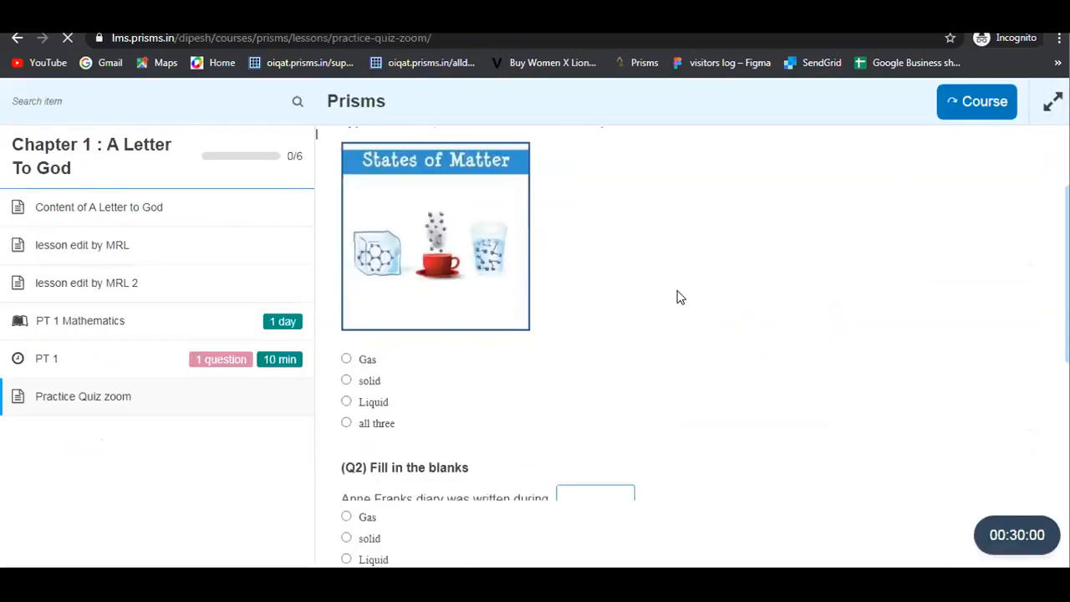
pyautogui.scroll(2, 629, 315)
pyautogui.scroll(-2, 521, 329)
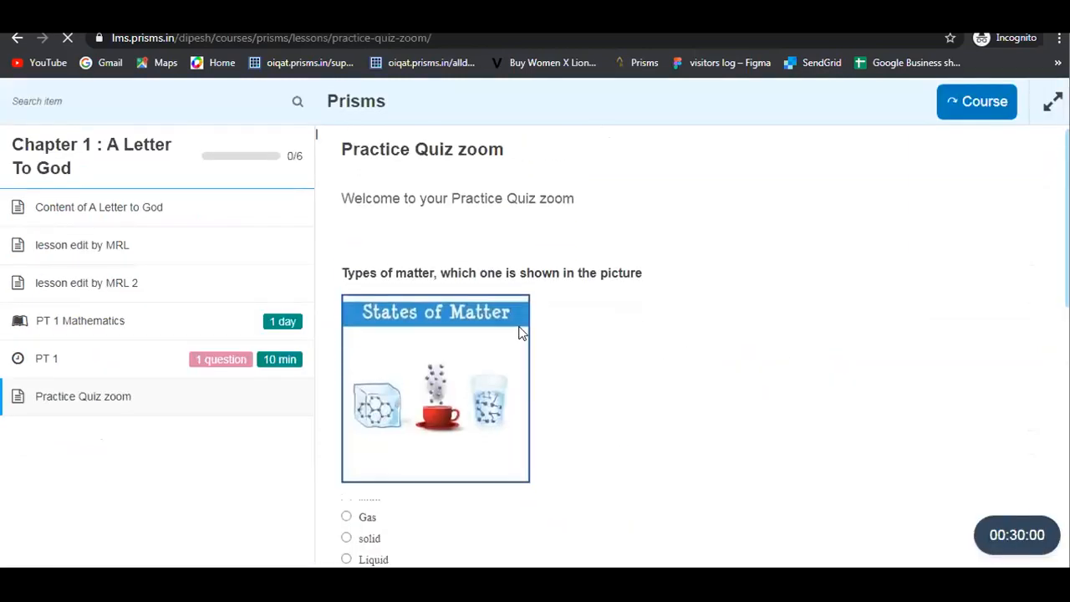
pyautogui.scroll(1, 420, 298)
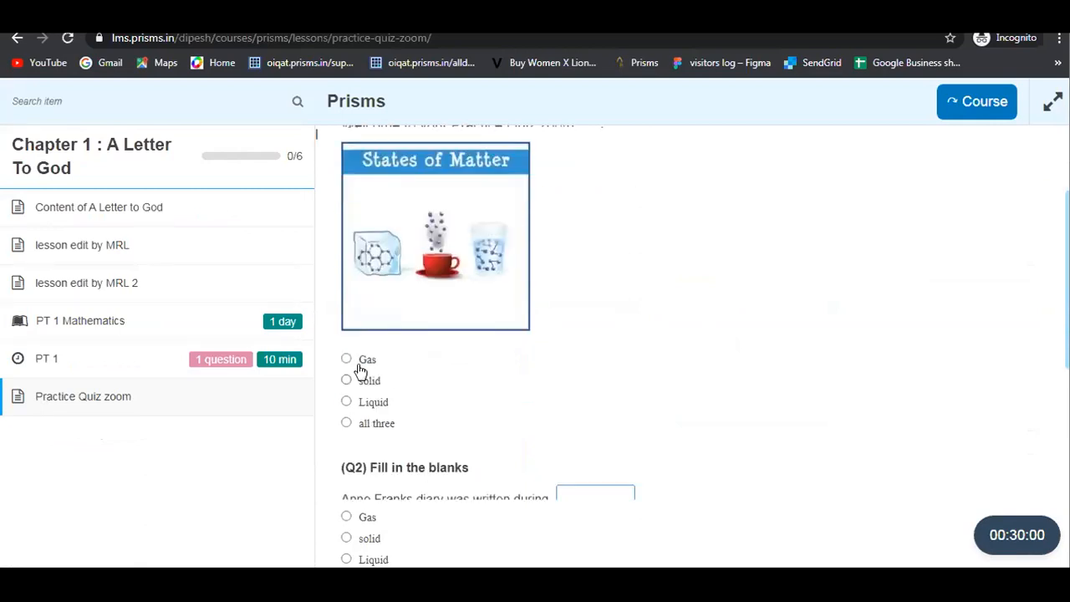
pyautogui.scroll(2, 573, 374)
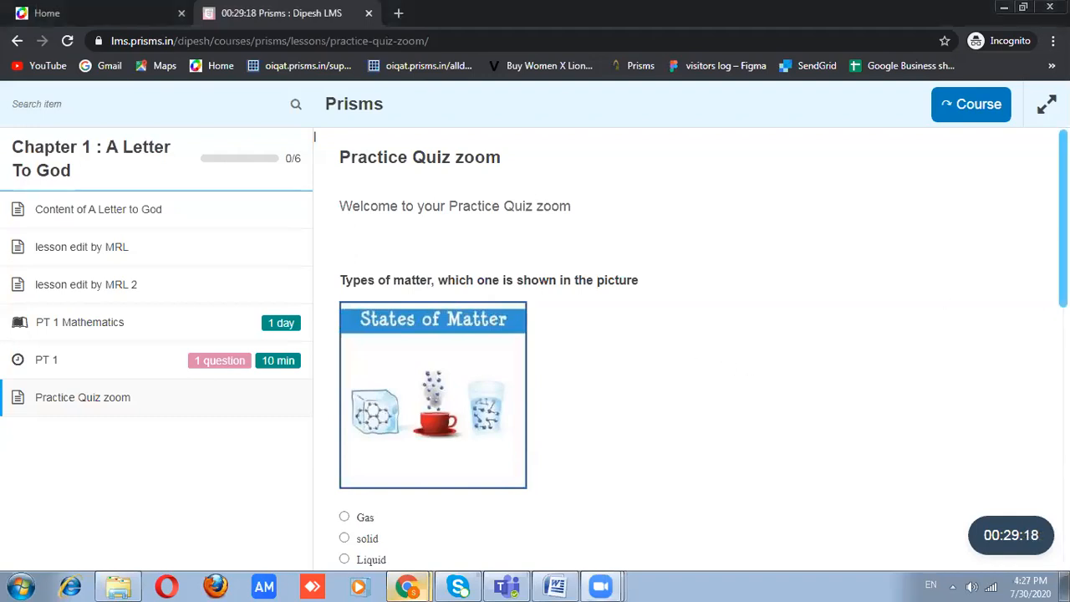
# - Answer the states of matter question with Gas and fill the Q2 blank about Anne Frank's diary with "holocaust"
pyautogui.scroll(-1, 687, 335)
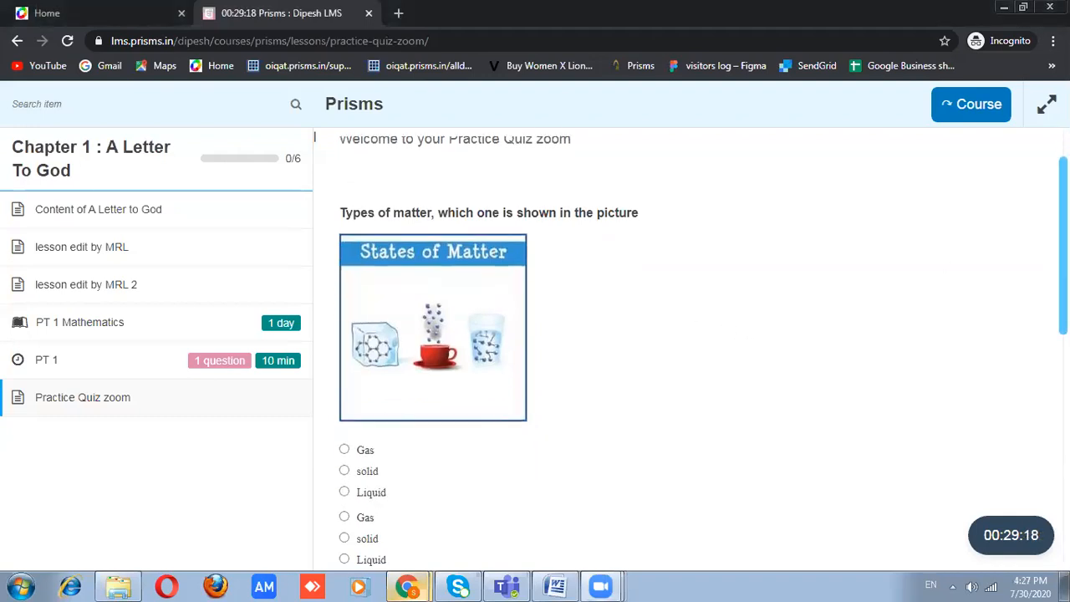
pyautogui.scroll(-1, 702, 318)
pyautogui.scroll(1, 703, 335)
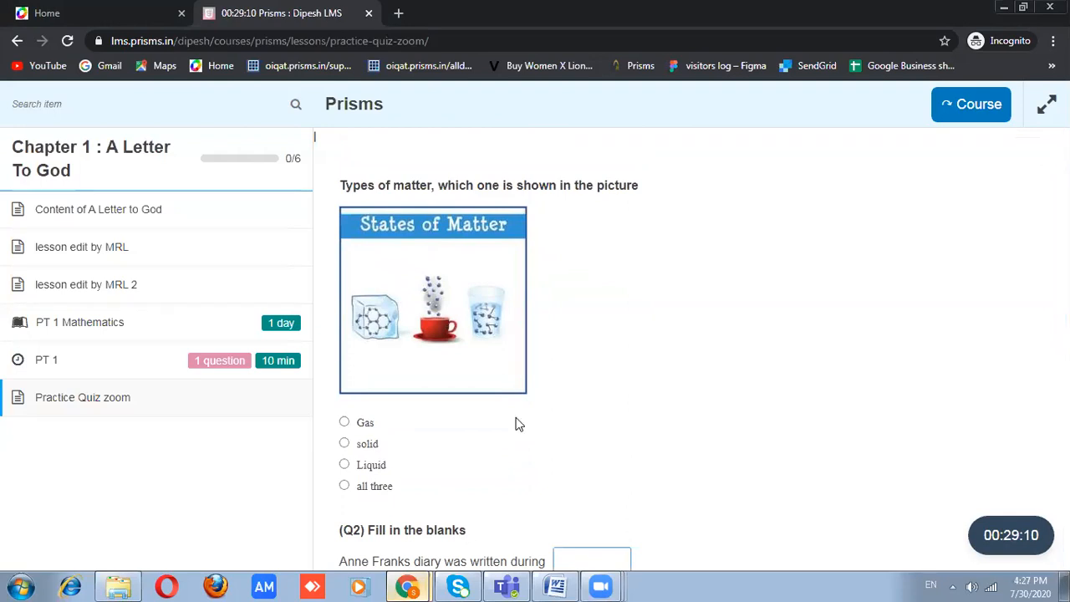
pyautogui.scroll(1, 1020, 468)
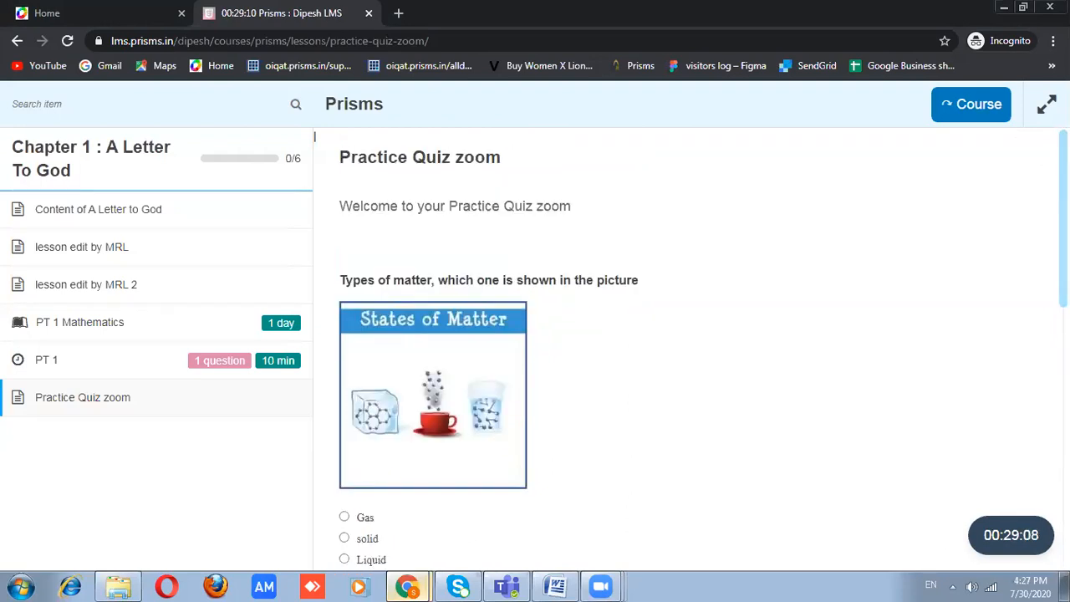
pyautogui.scroll(-1, 393, 318)
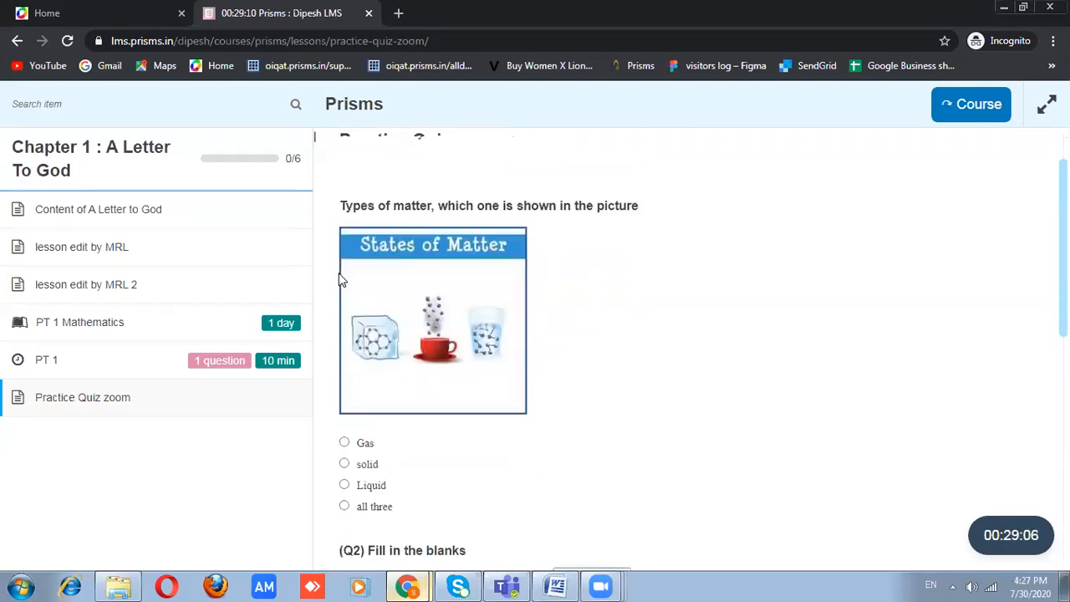
pyautogui.click(345, 443)
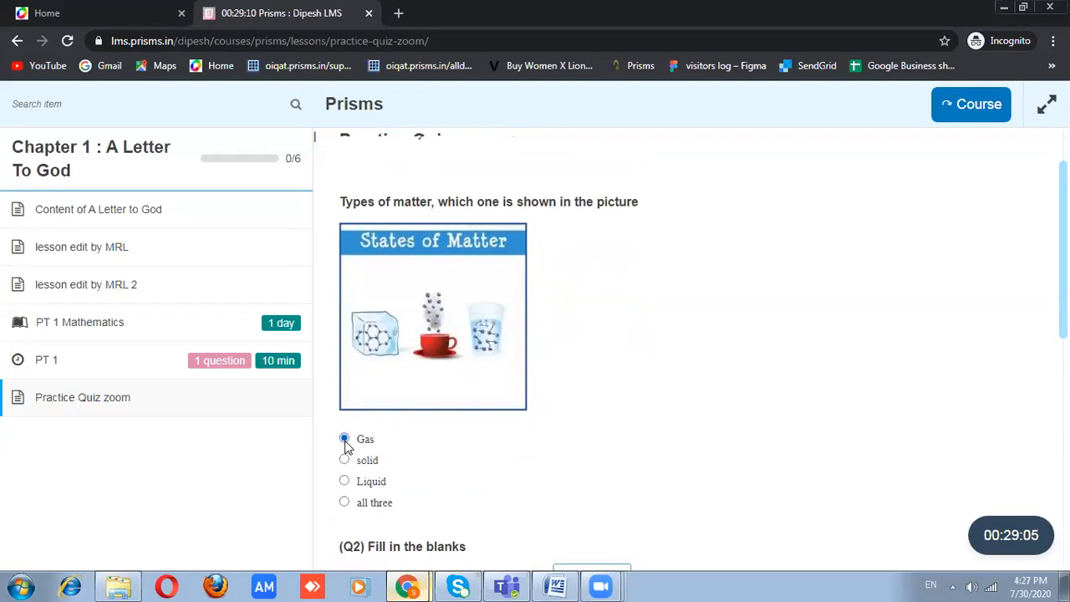
pyautogui.scroll(-2, 552, 447)
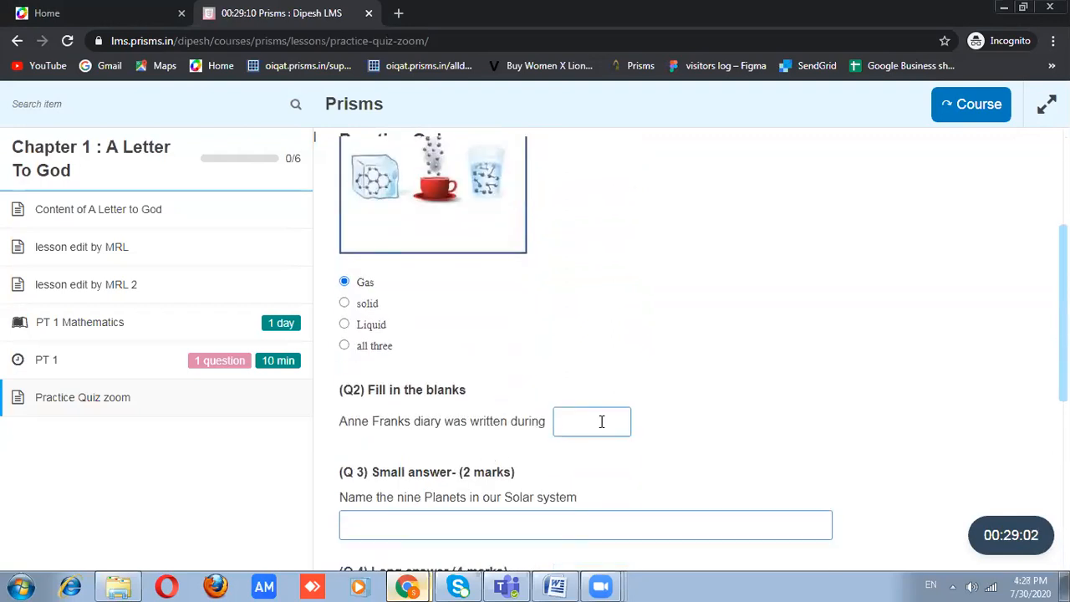
pyautogui.write('holocaust')
# - Answer Q3 on the planets of the solar system with "mars, uranus, neptune, earth, jupiter,"
pyautogui.click(416, 525)
pyautogui.scroll(-1, 684, 404)
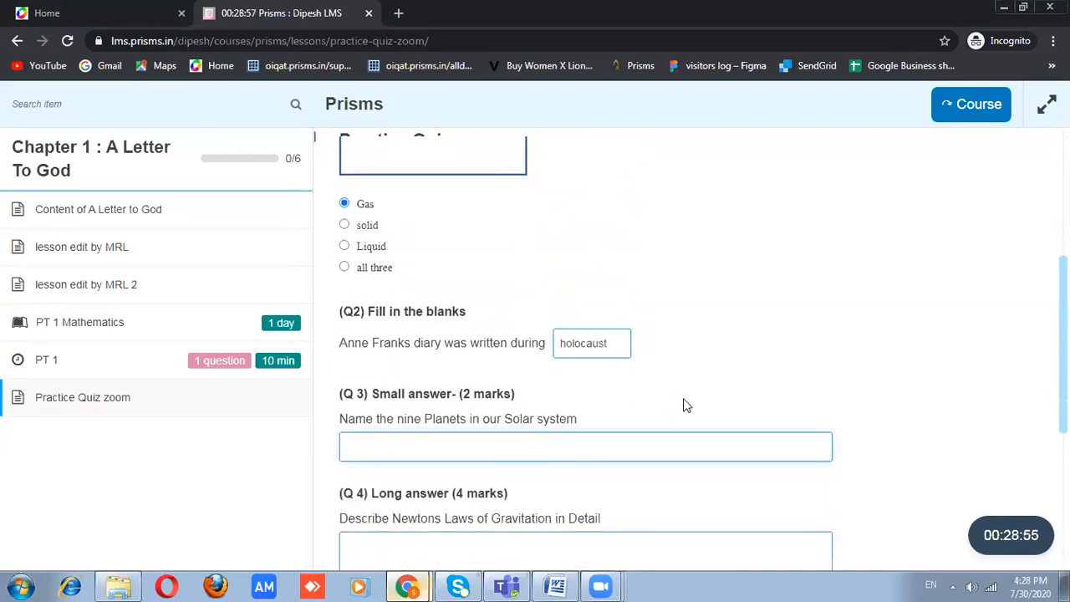
pyautogui.write('mars, u')
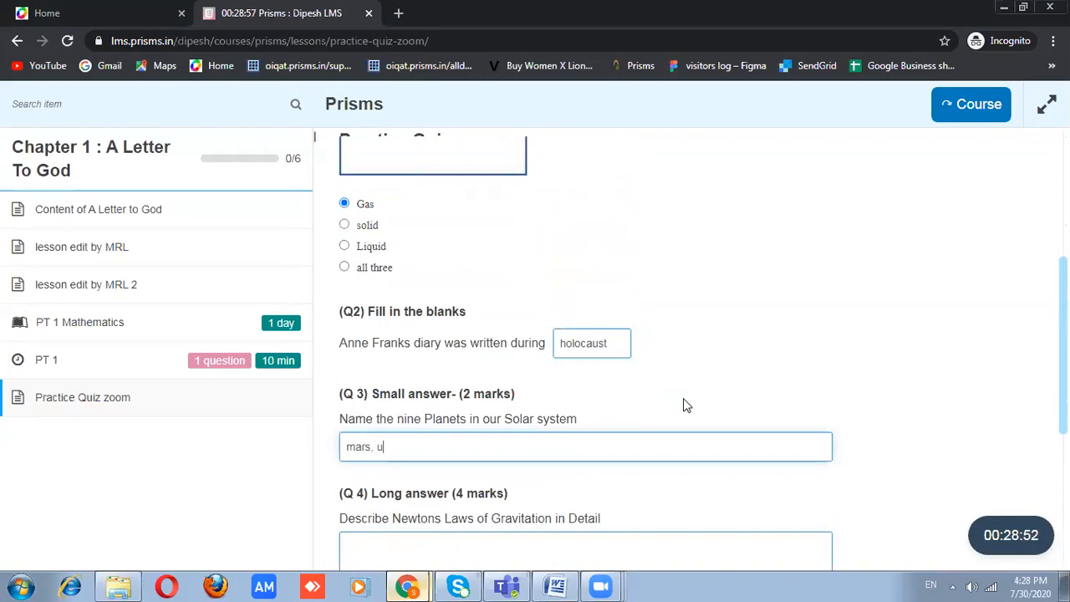
pyautogui.write('ranus, m')
pyautogui.write('ept')
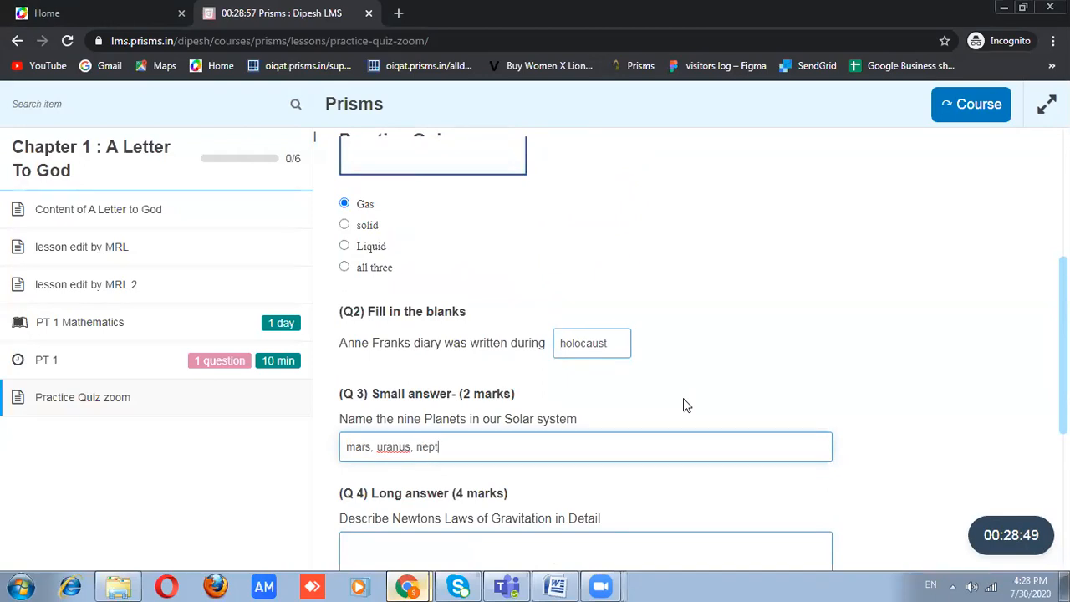
pyautogui.write('une, earth,')
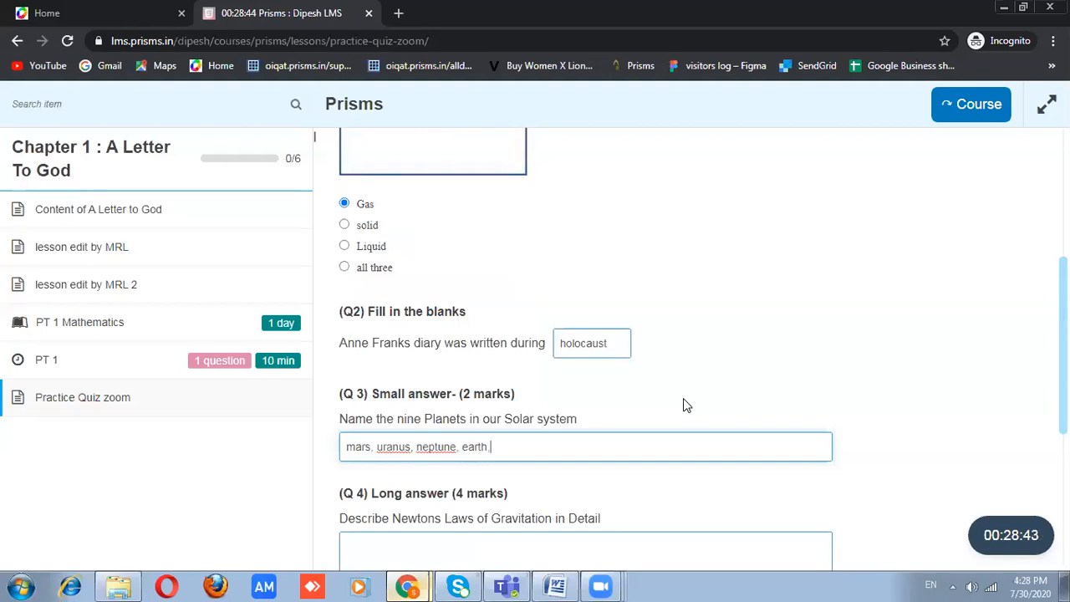
pyautogui.write(' jupiter,')
# - Switch to the sample questions document in Word and copy the evolution passage that starts "And yet it is one of the simplest ideas"
pyautogui.scroll(-2, 459, 461)
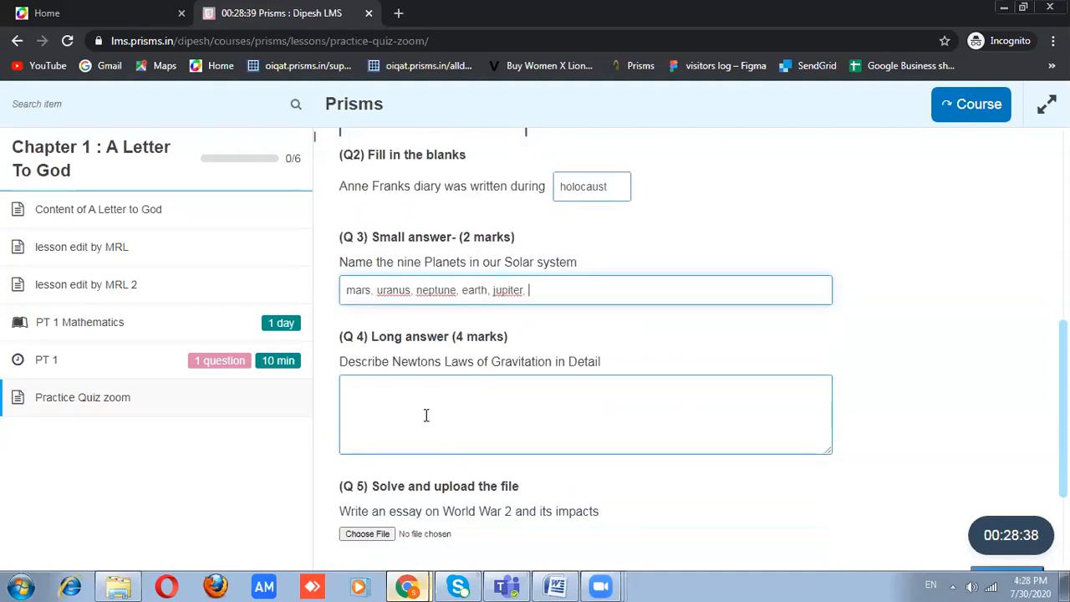
pyautogui.click(555, 585)
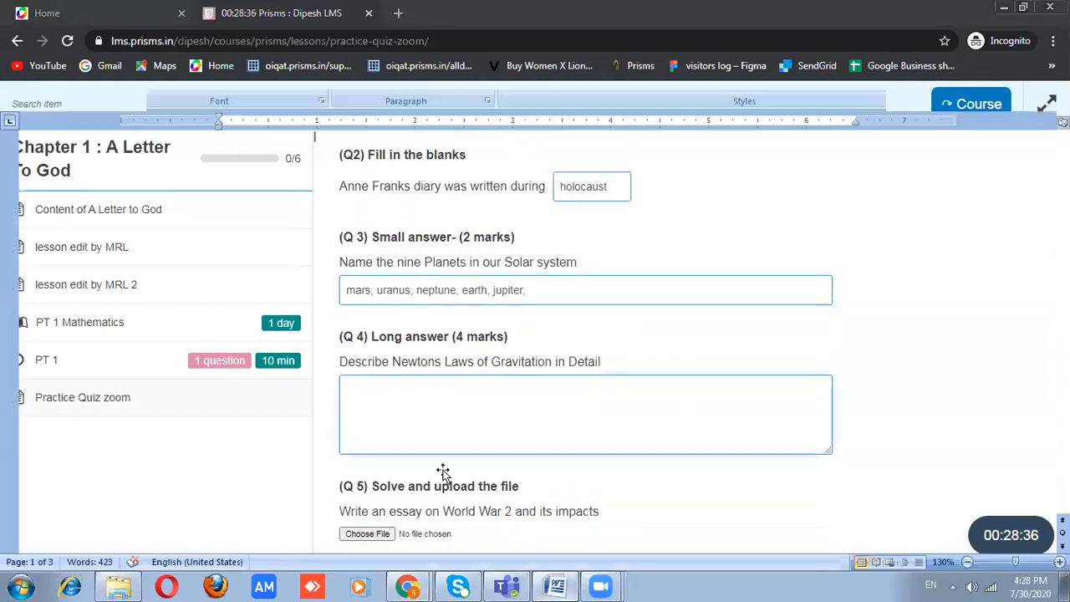
pyautogui.scroll(-10, 629, 435)
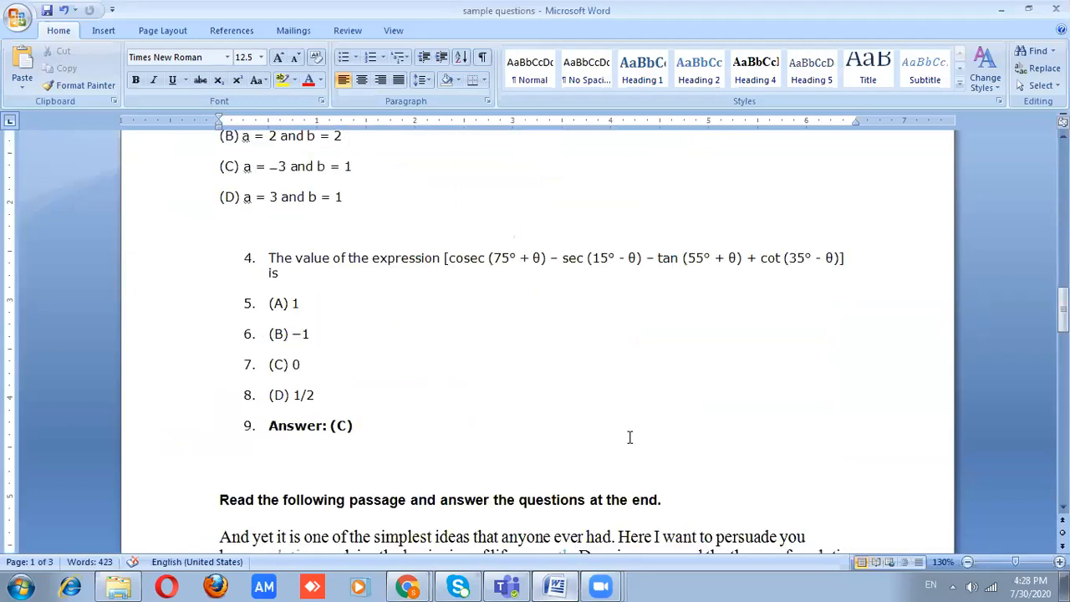
pyautogui.scroll(-4, 630, 438)
pyautogui.moveTo(630, 353); pyautogui.dragTo(224, 255)
pyautogui.hotkey('ctrl', 'c')
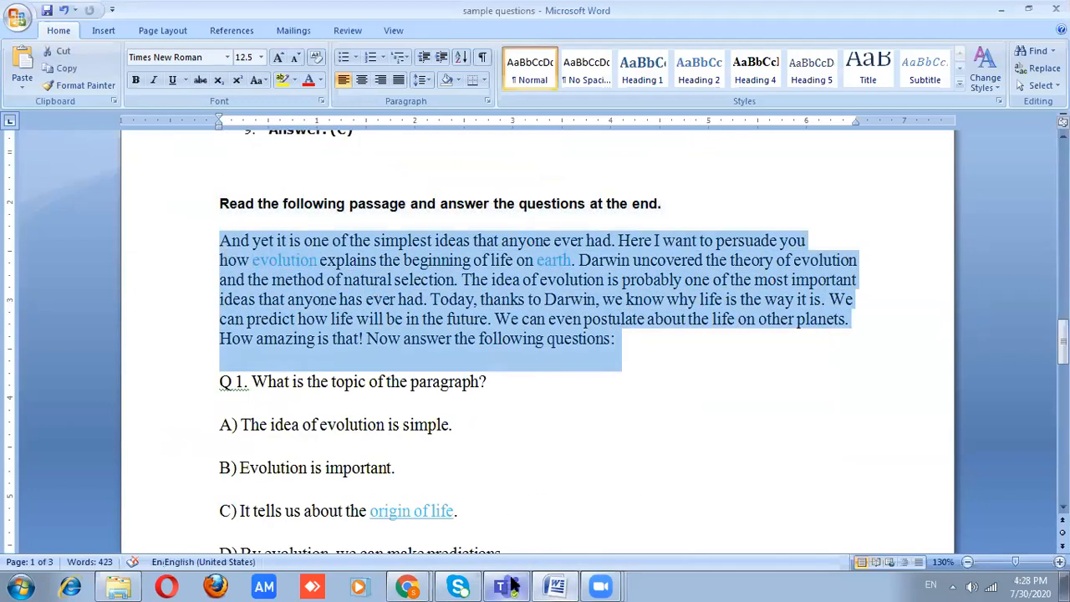
# - Return to the quiz in Chrome and paste the copied passage as the Q4 long answer on Newton's laws
pyautogui.click(511, 580)
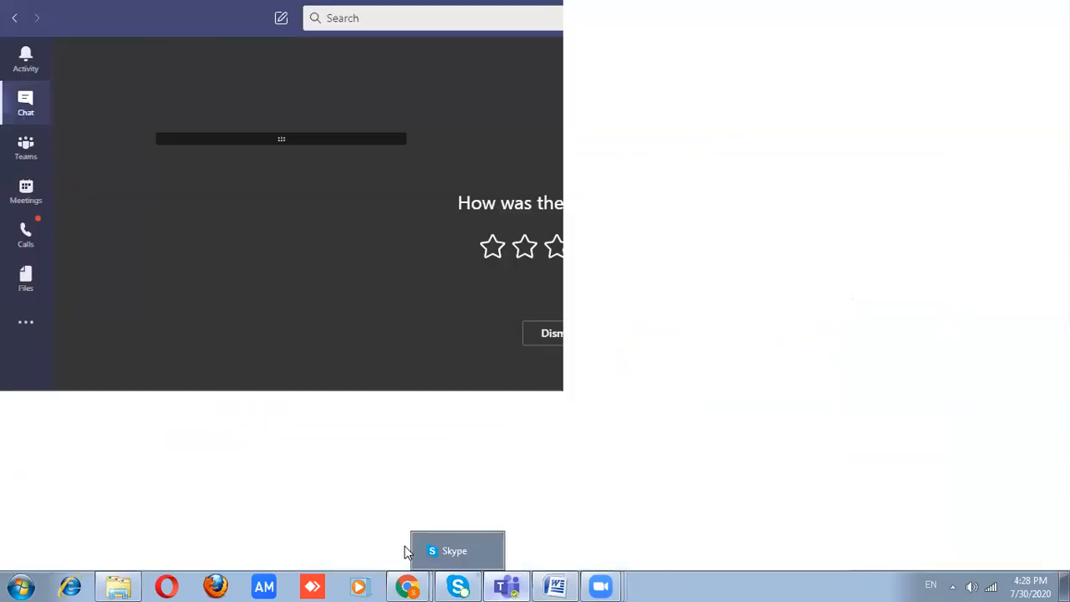
pyautogui.moveTo(407, 585)
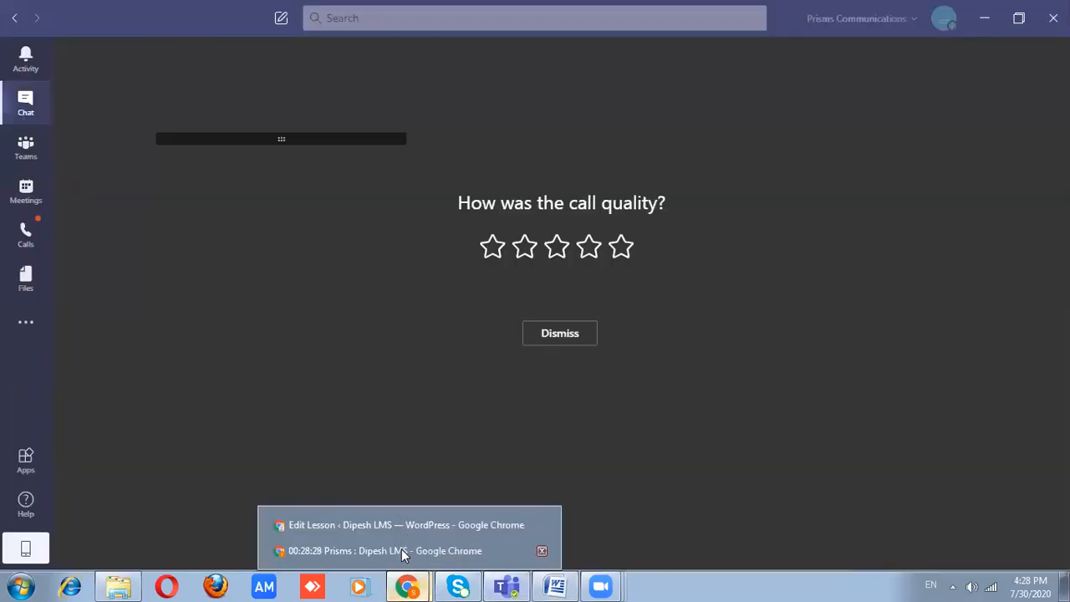
pyautogui.click(401, 549)
pyautogui.click(402, 416)
pyautogui.hotkey('ctrl', 'v')
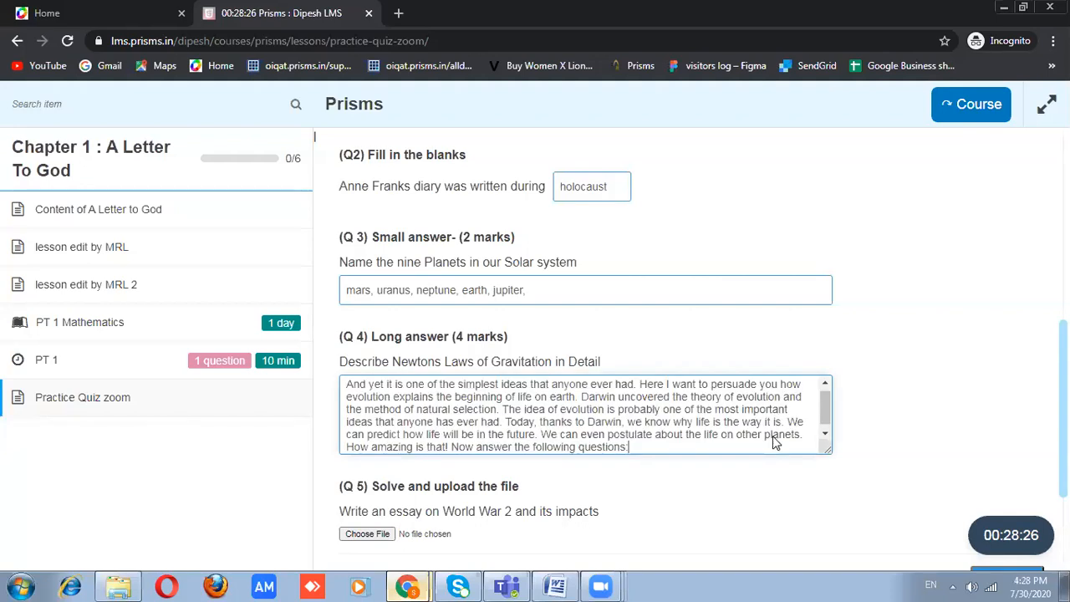
# - Attach the bacteria image file from the gravitation pictures folder to Q5 and submit the quiz
pyautogui.scroll(-1, 368, 456)
pyautogui.click(382, 456)
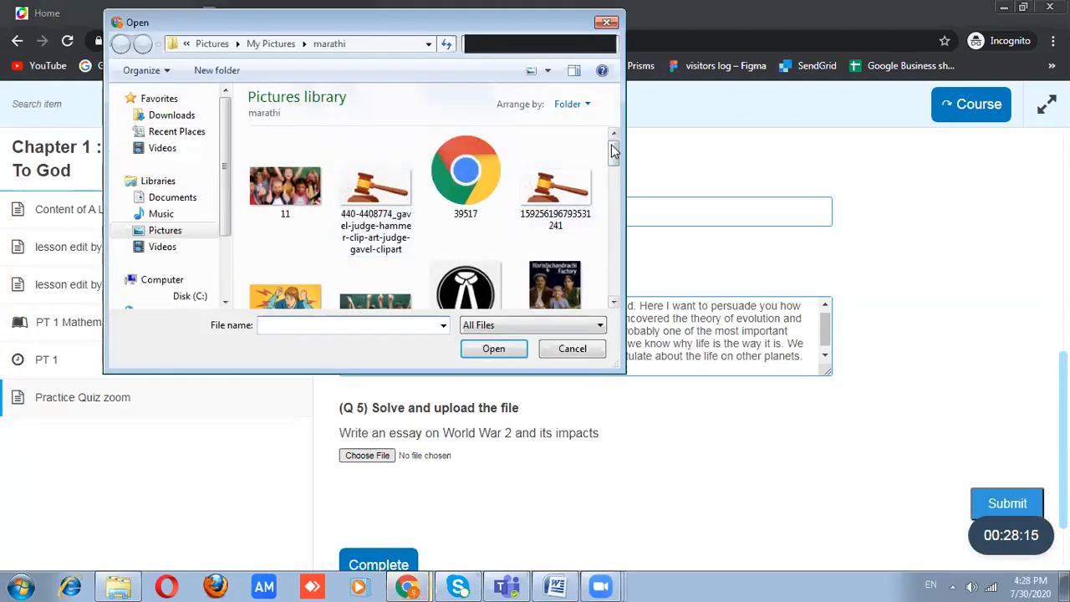
pyautogui.moveTo(615, 155); pyautogui.dragTo(618, 230)
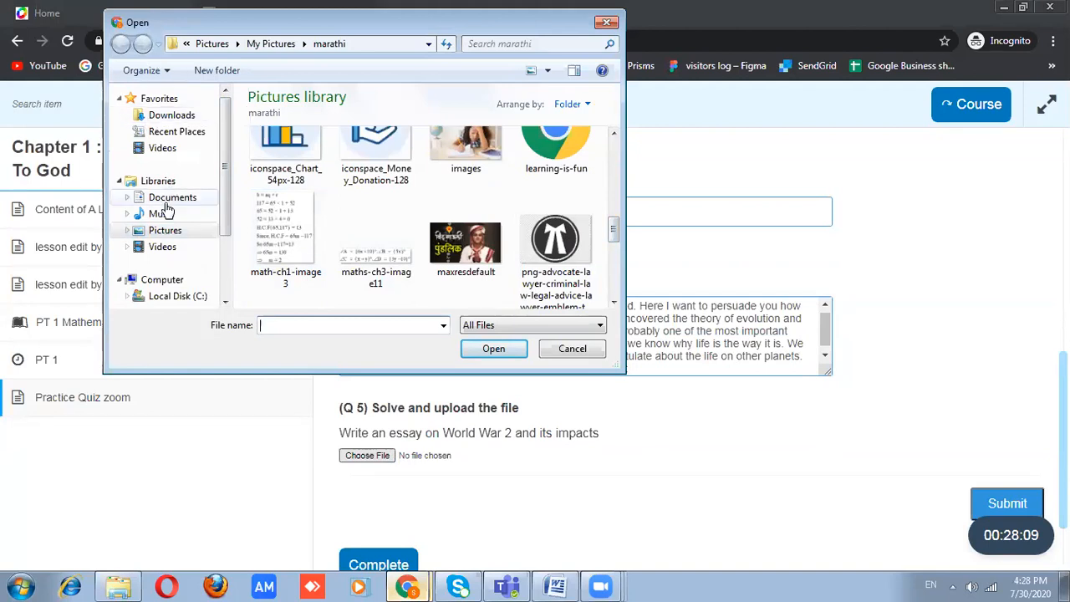
pyautogui.click(169, 235)
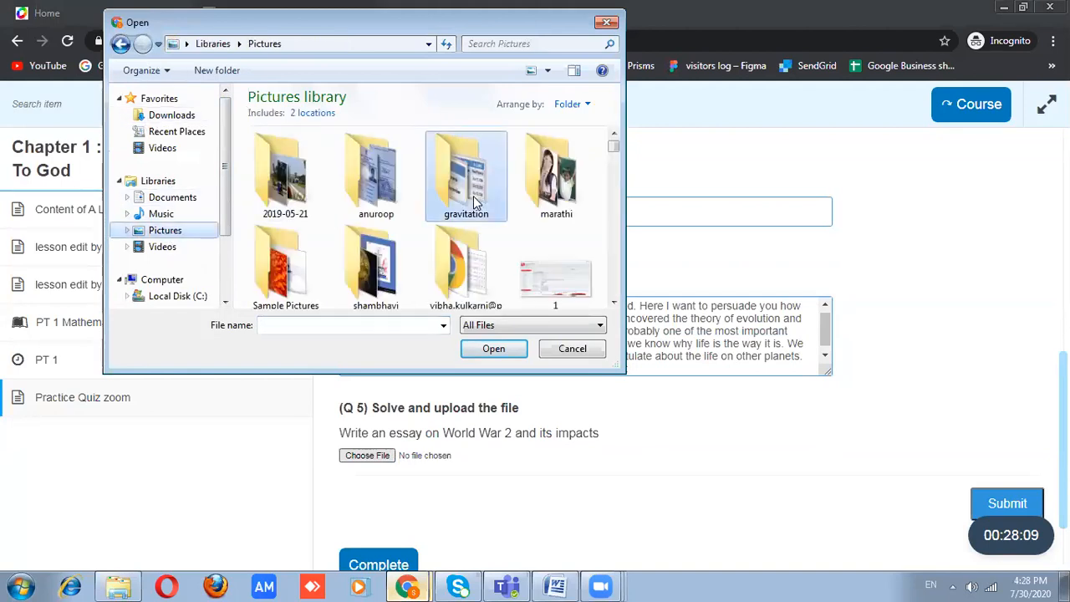
pyautogui.doubleClick(474, 201)
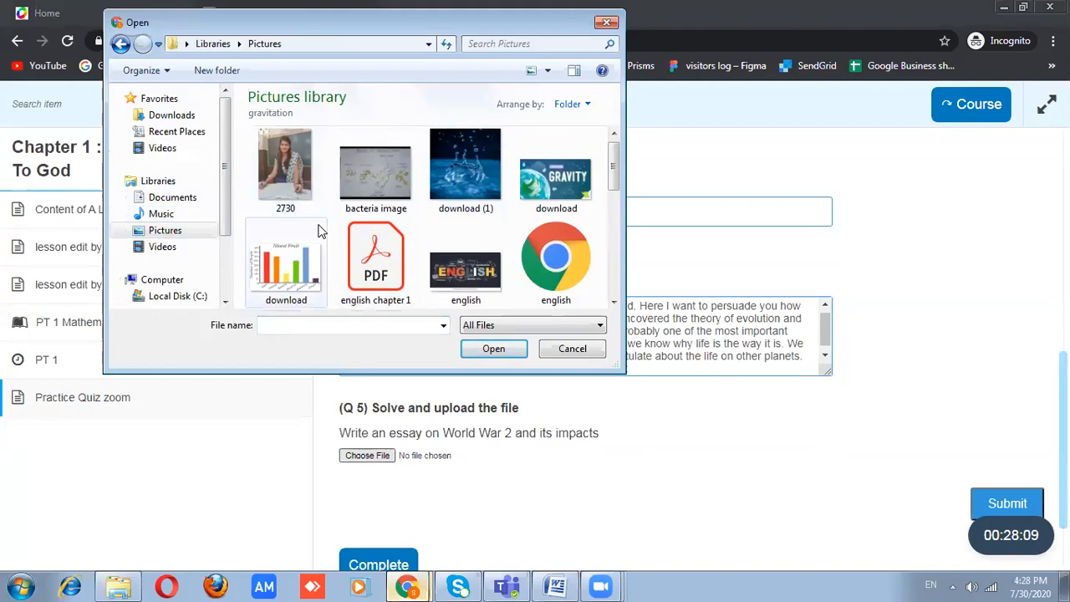
pyautogui.click(360, 173)
pyautogui.click(487, 350)
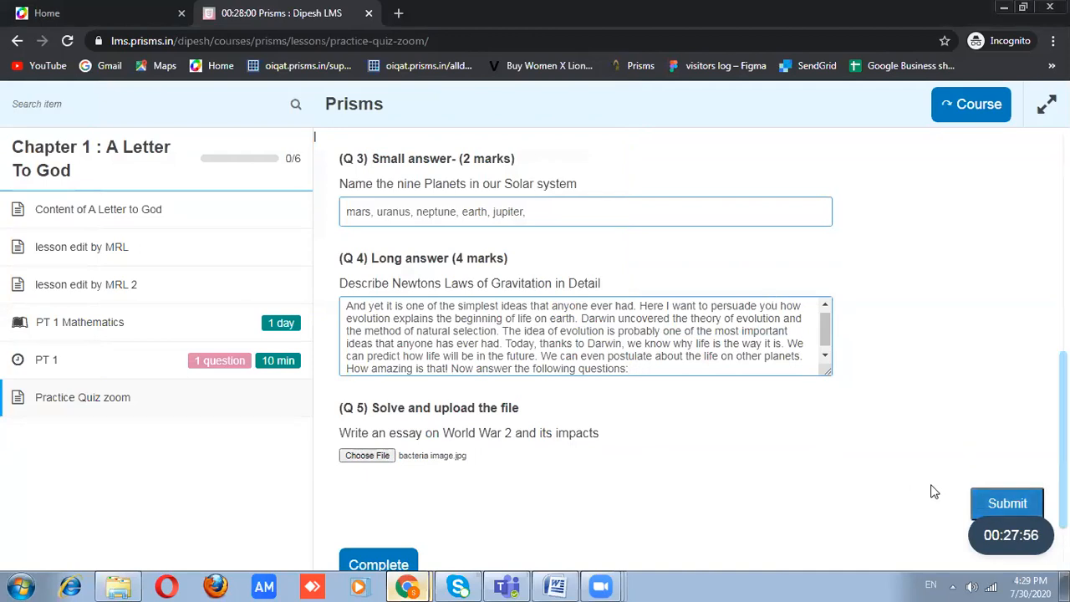
pyautogui.click(995, 504)
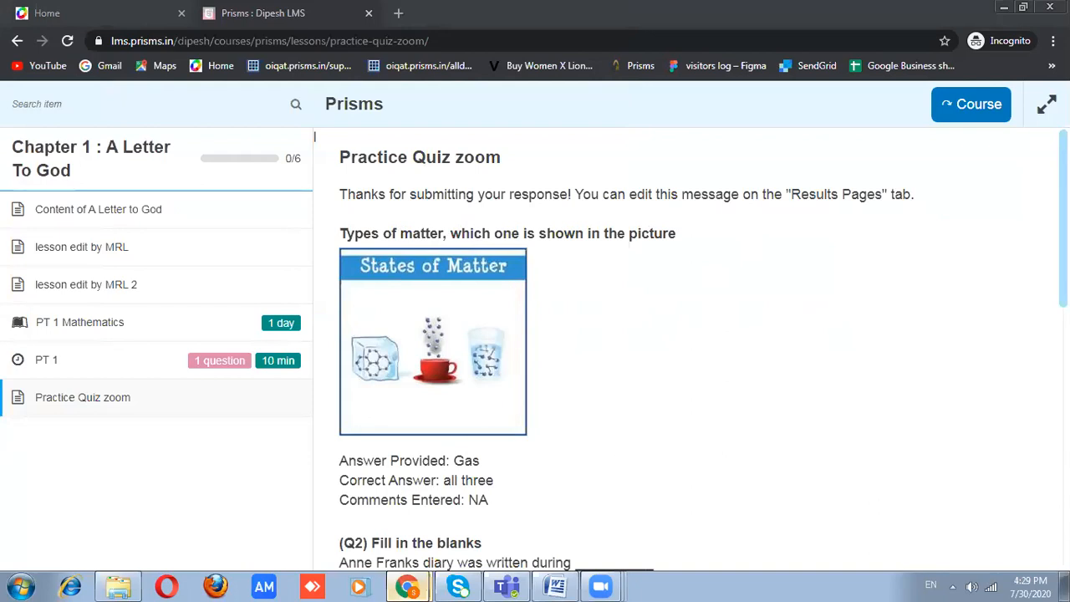
# - Review the quiz results, comparing the provided and correct answers and the comments for each question
pyautogui.scroll(-3, 315, 136)
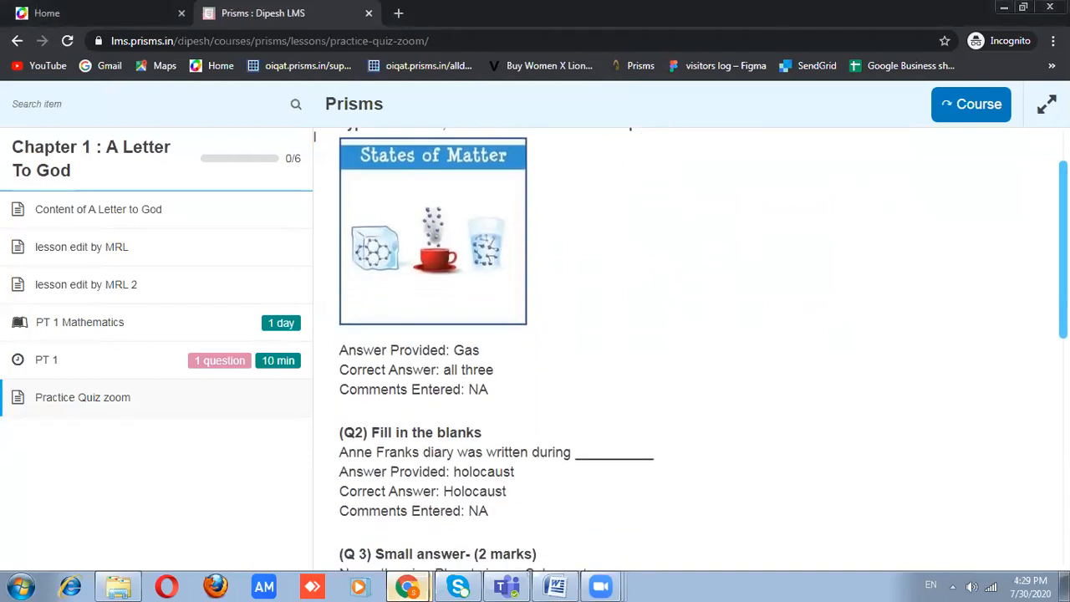
pyautogui.scroll(-1, 686, 347)
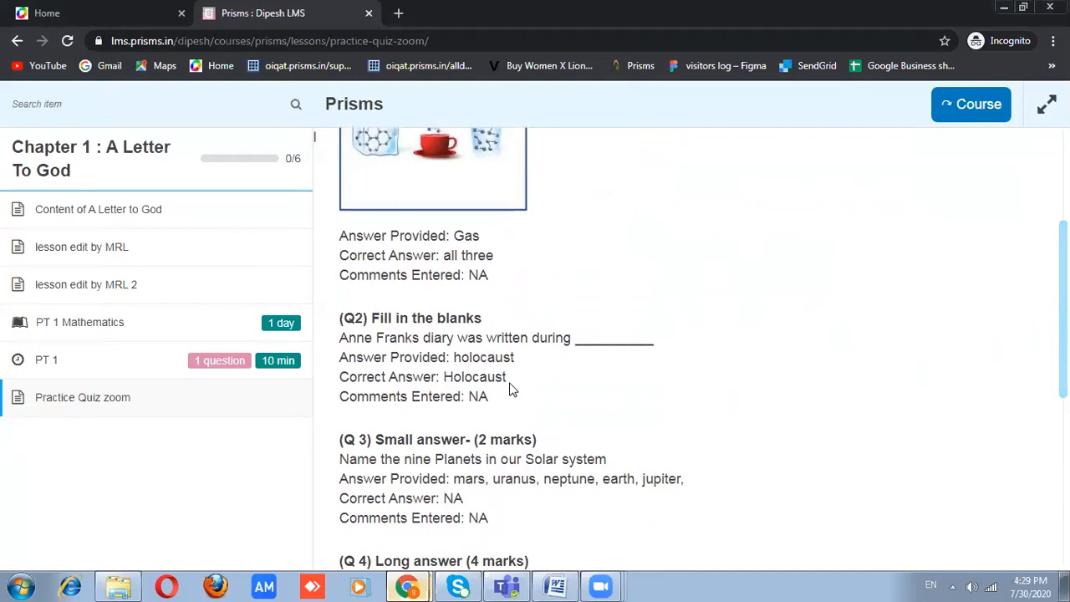
pyautogui.scroll(-2, 978, 355)
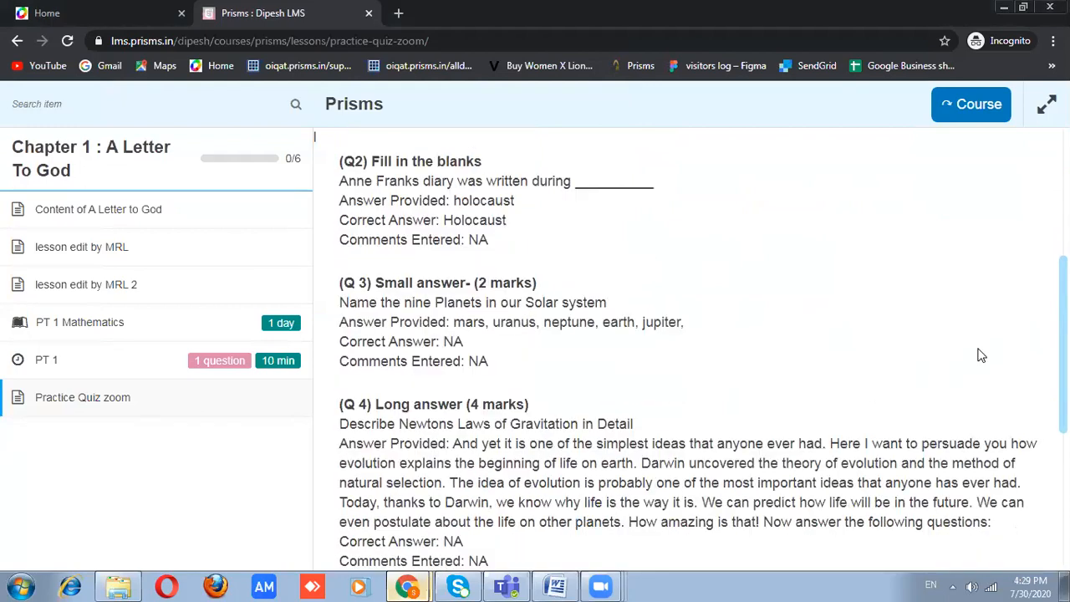
pyautogui.scroll(-1, 980, 355)
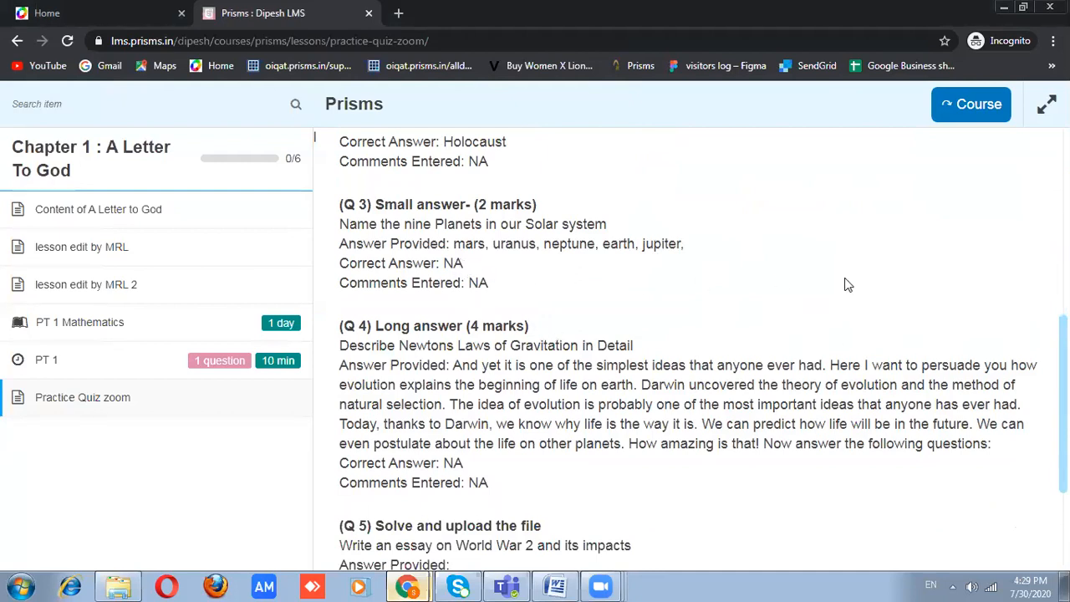
pyautogui.scroll(-1, 828, 279)
pyautogui.scroll(1, 826, 284)
pyautogui.scroll(-2, 700, 327)
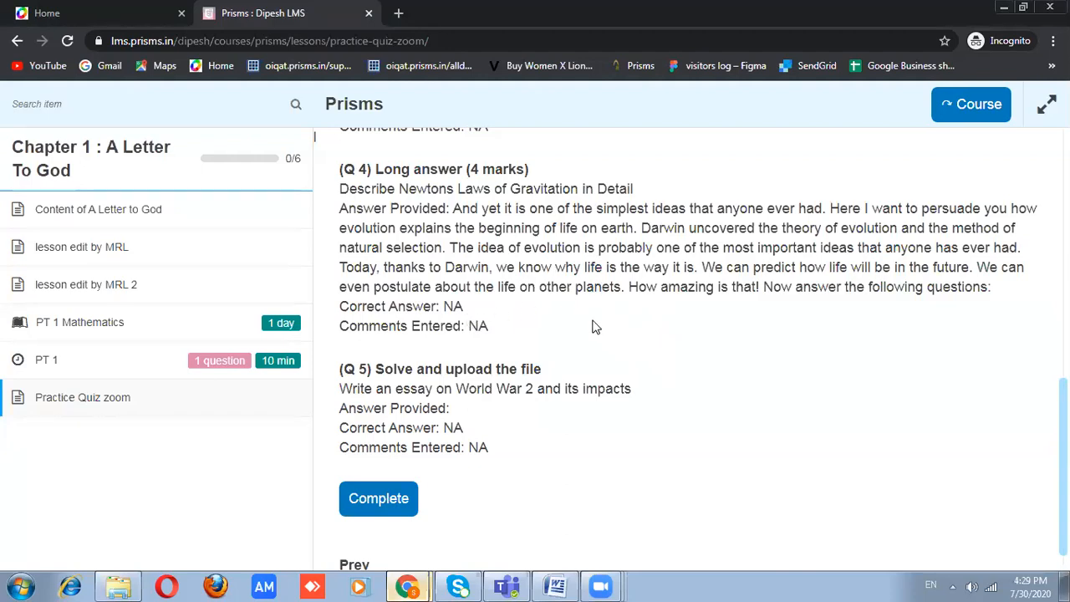
pyautogui.scroll(-1, 593, 326)
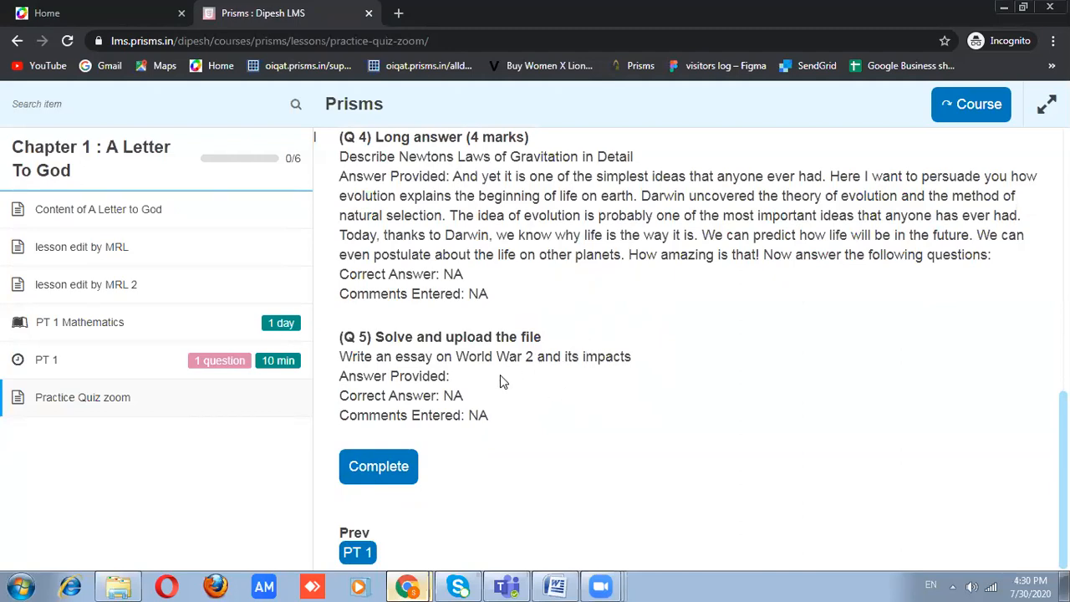
pyautogui.scroll(2, 613, 482)
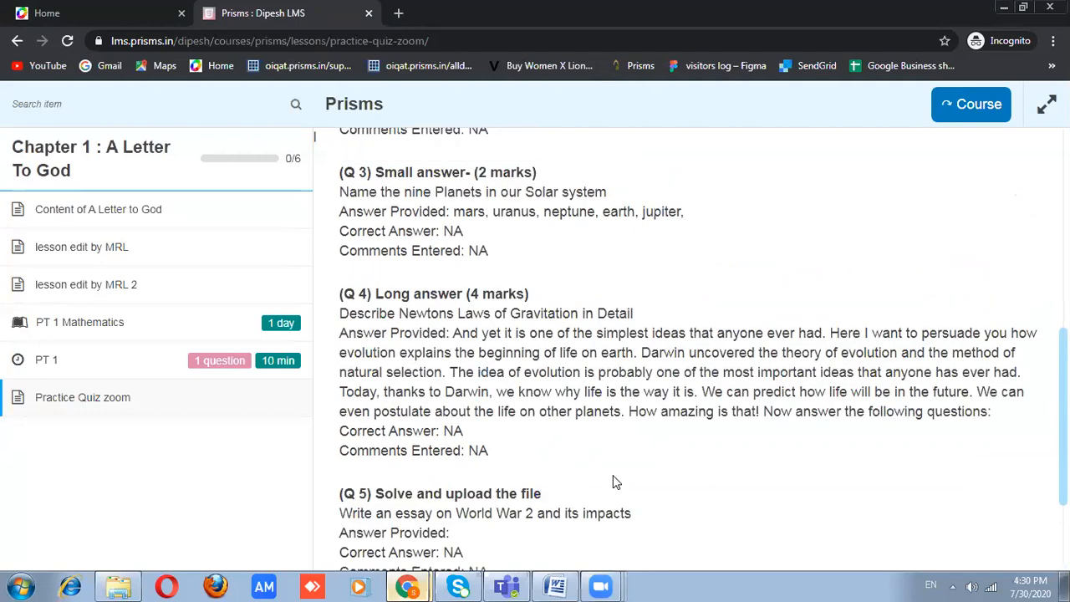
# - Switch to the WordPress admin window and bring up the Quizzes/Surveys list
pyautogui.scroll(7, 613, 482)
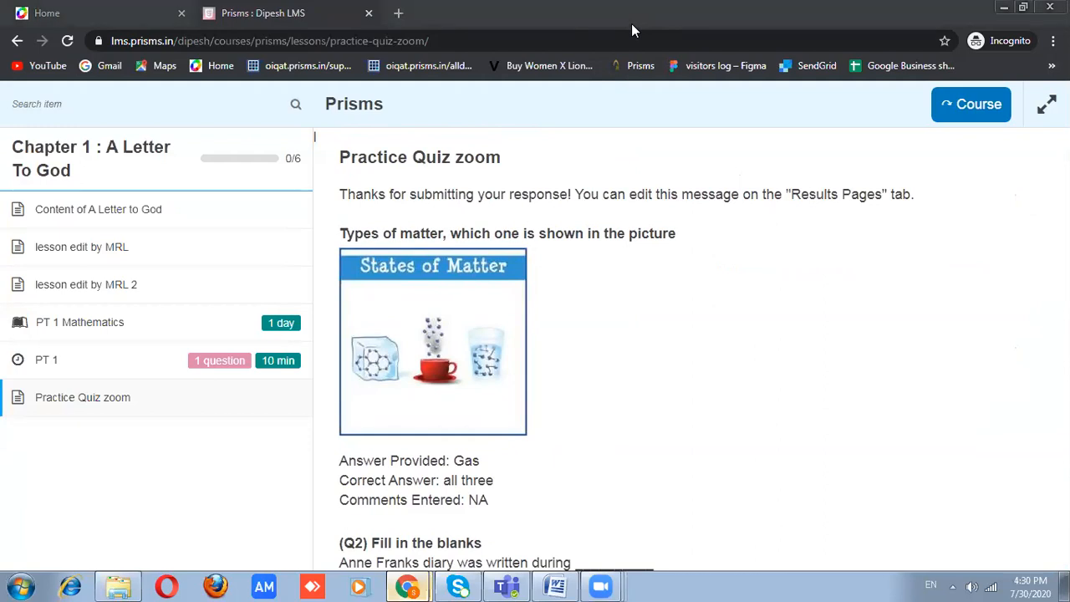
pyautogui.hotkey('alt', 'Tab')
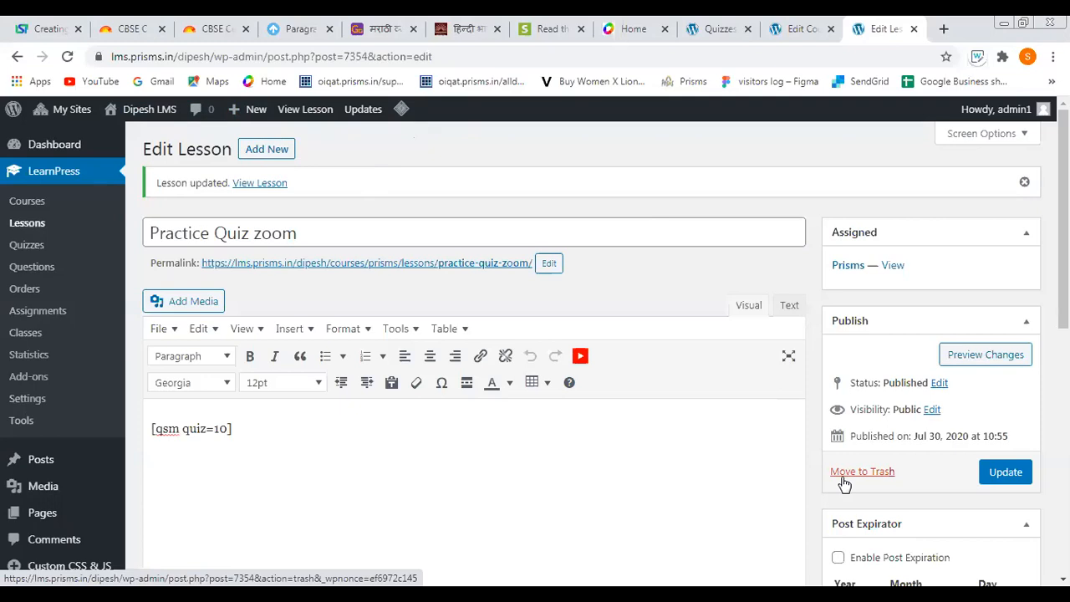
pyautogui.scroll(-1, 871, 187)
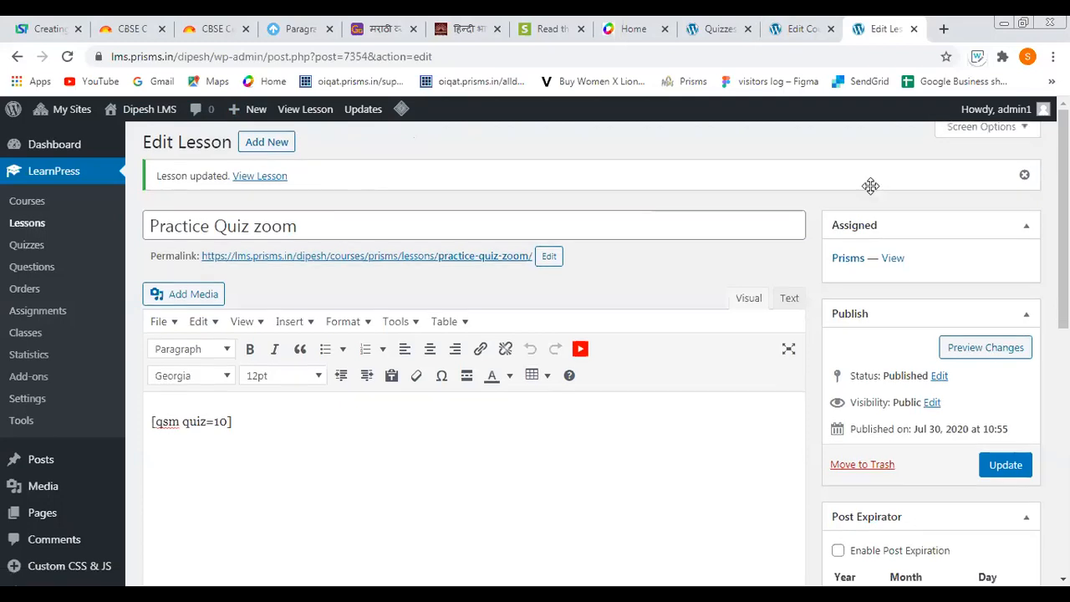
pyautogui.scroll(-3, 872, 186)
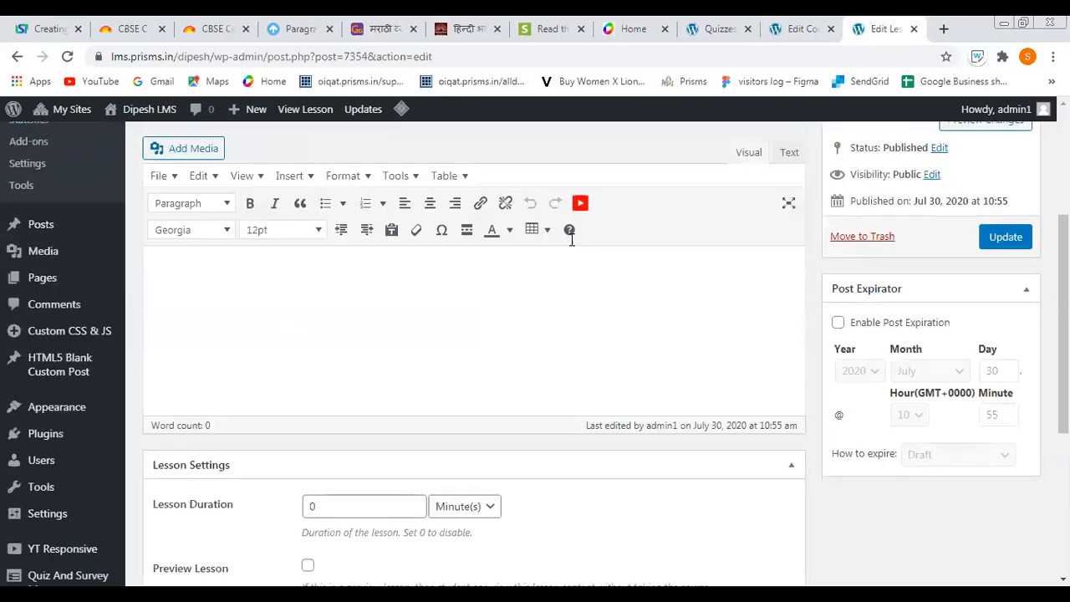
pyautogui.click(721, 32)
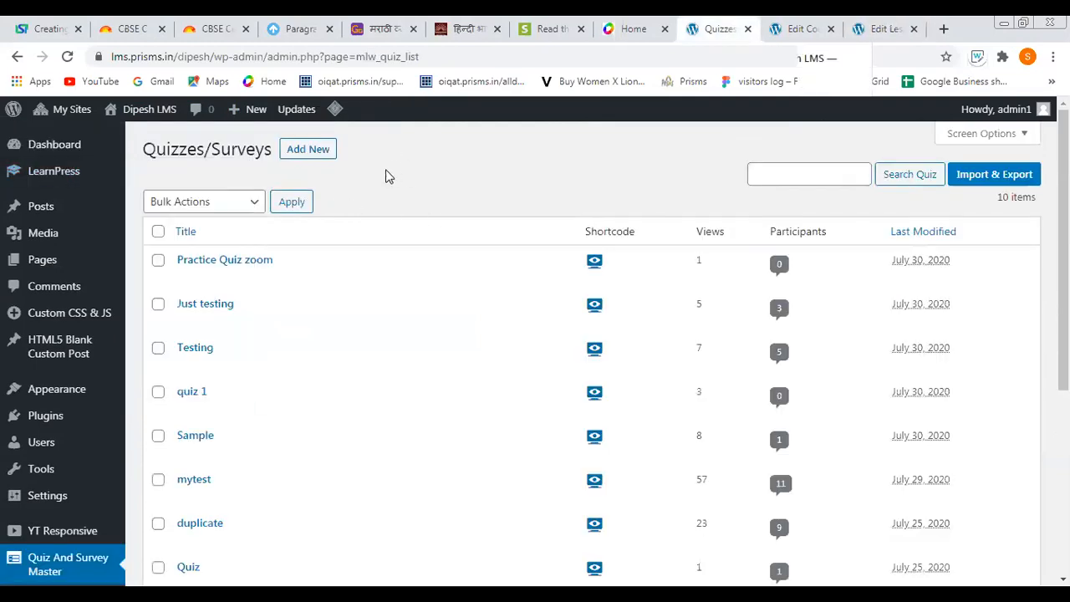
# - Look through the quiz list, checking the view and participant columns, the options per quiz and the plugin's Results entry
pyautogui.moveTo(74, 372)
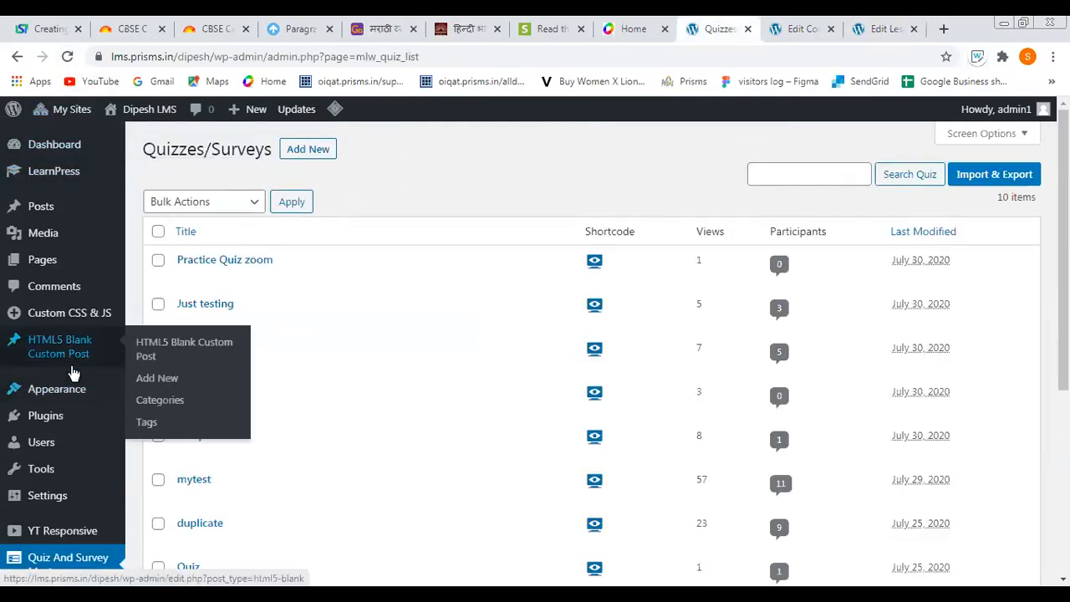
pyautogui.scroll(-1, 101, 510)
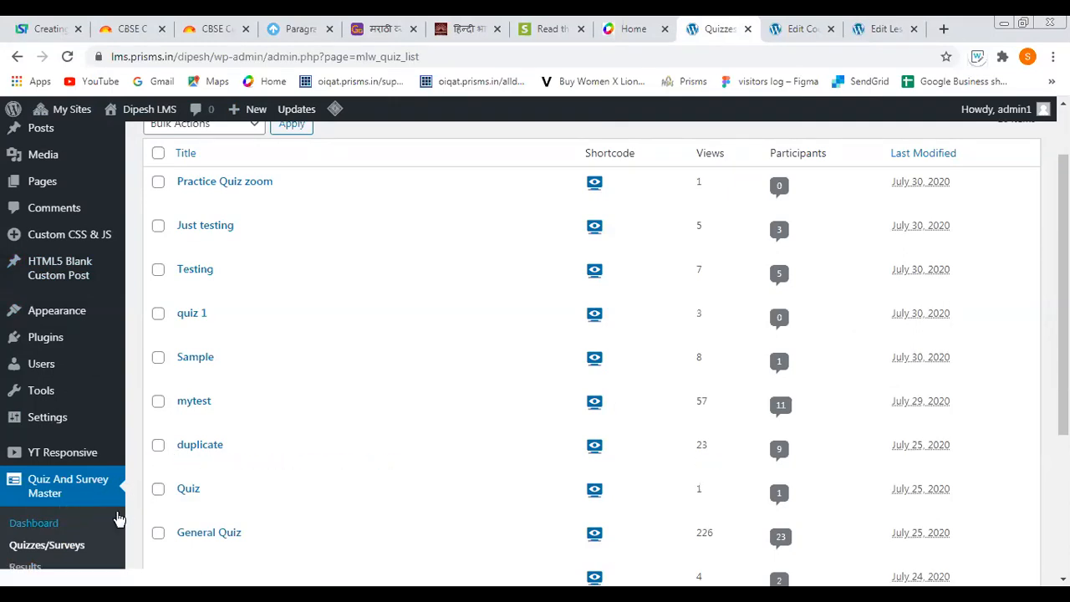
pyautogui.scroll(-1, 118, 518)
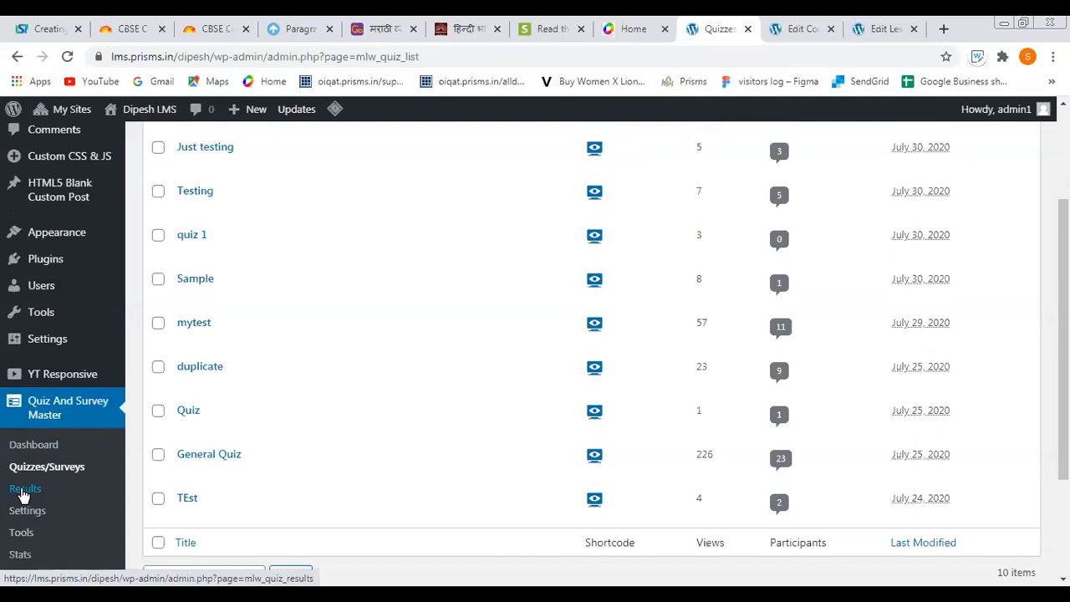
pyautogui.moveTo(221, 165)
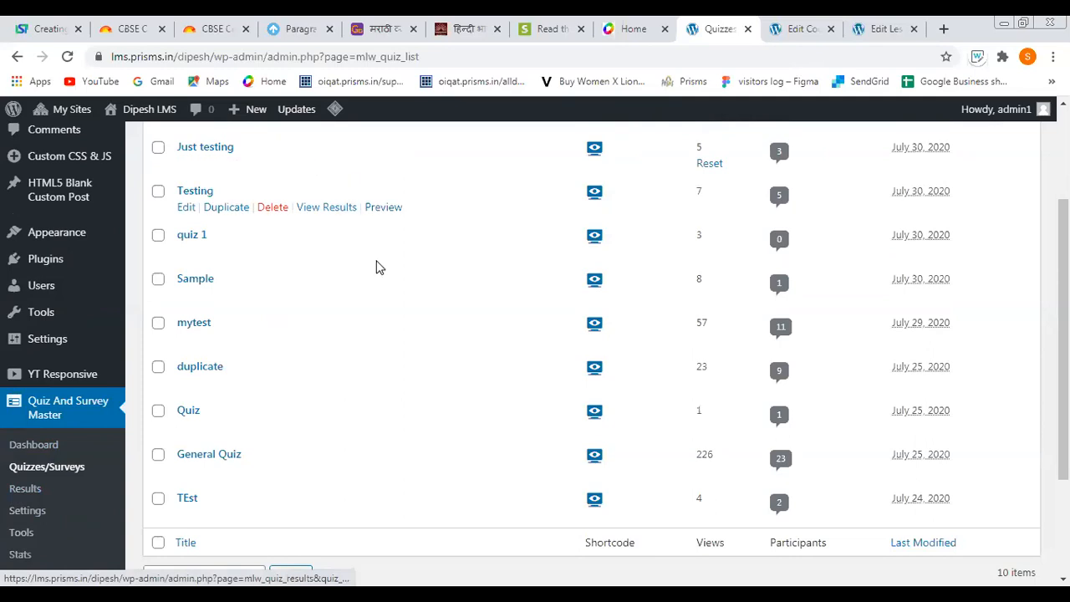
pyautogui.scroll(1, 376, 267)
pyautogui.scroll(2, 378, 272)
pyautogui.scroll(-3, 430, 377)
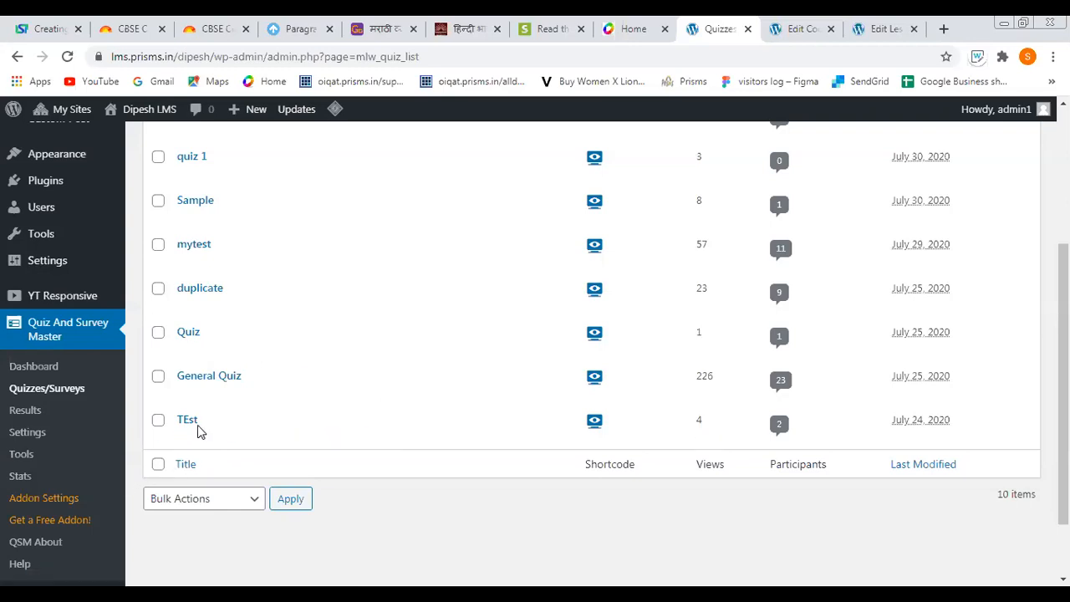
pyautogui.scroll(3, 211, 429)
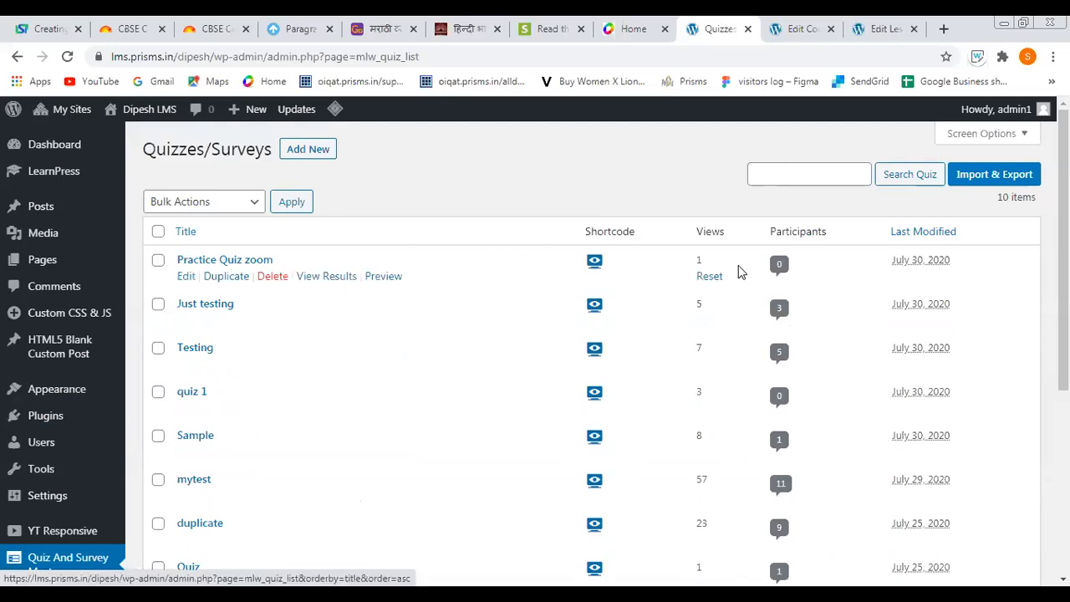
# - Reload the quiz list to update its participant figures and view the results of Practice Quiz zoom
pyautogui.click(69, 56)
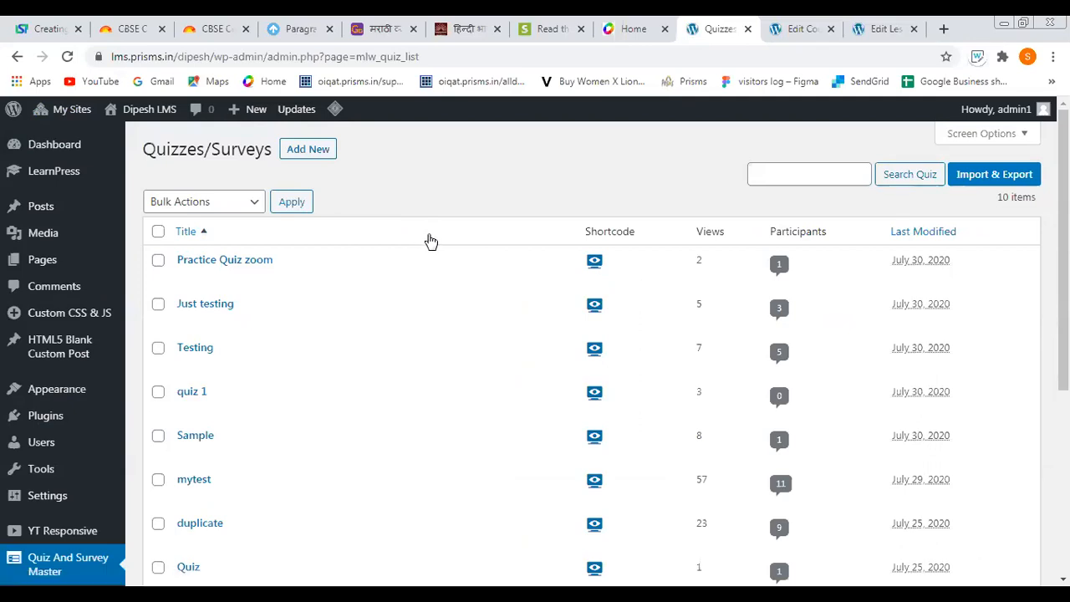
pyautogui.moveTo(442, 251)
pyautogui.moveTo(407, 281)
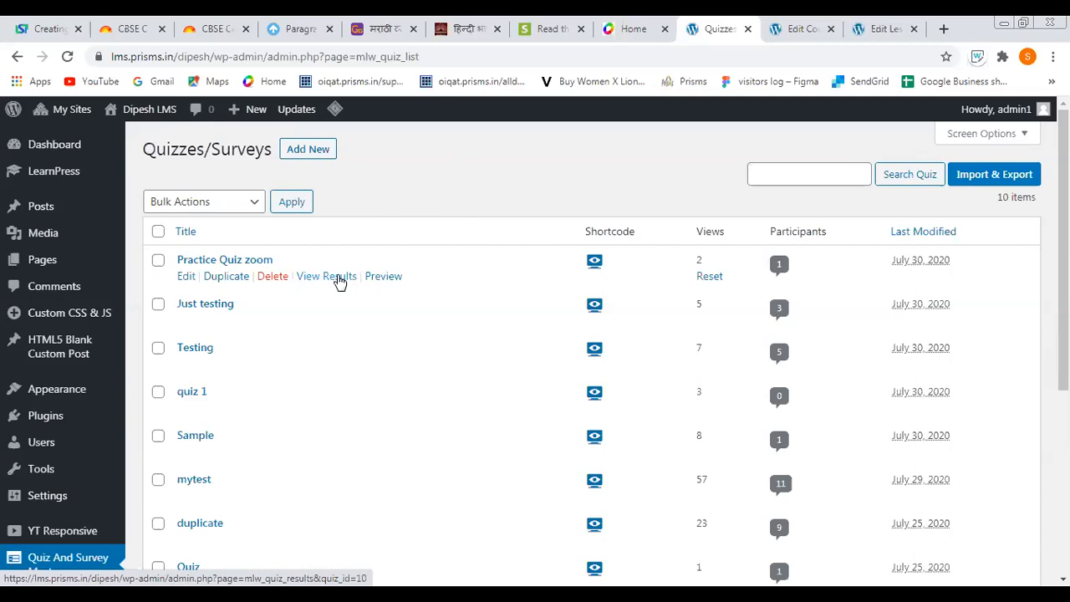
pyautogui.click(340, 282)
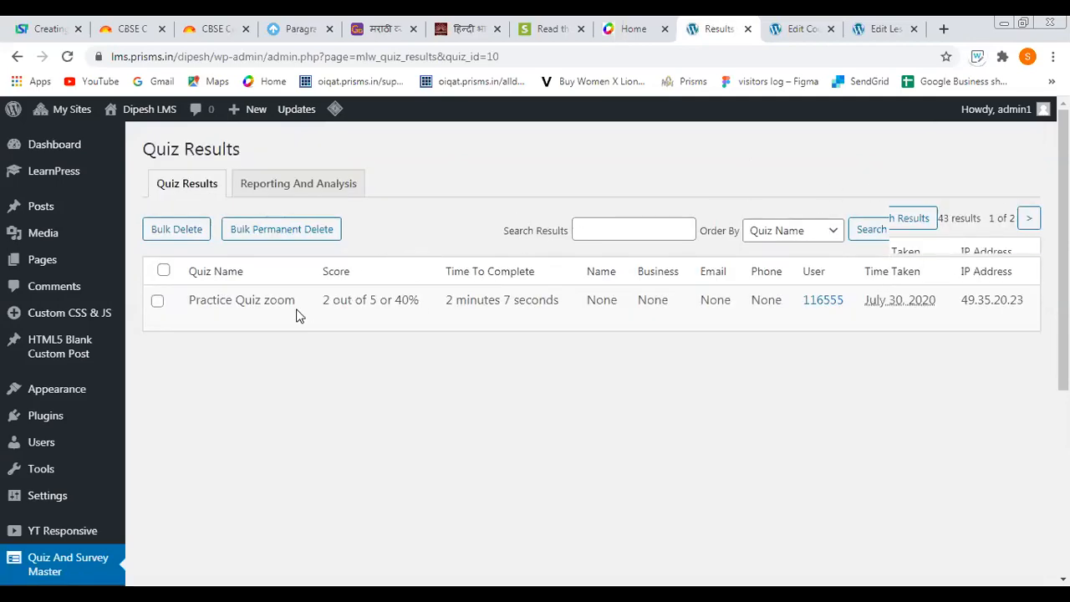
pyautogui.moveTo(570, 305)
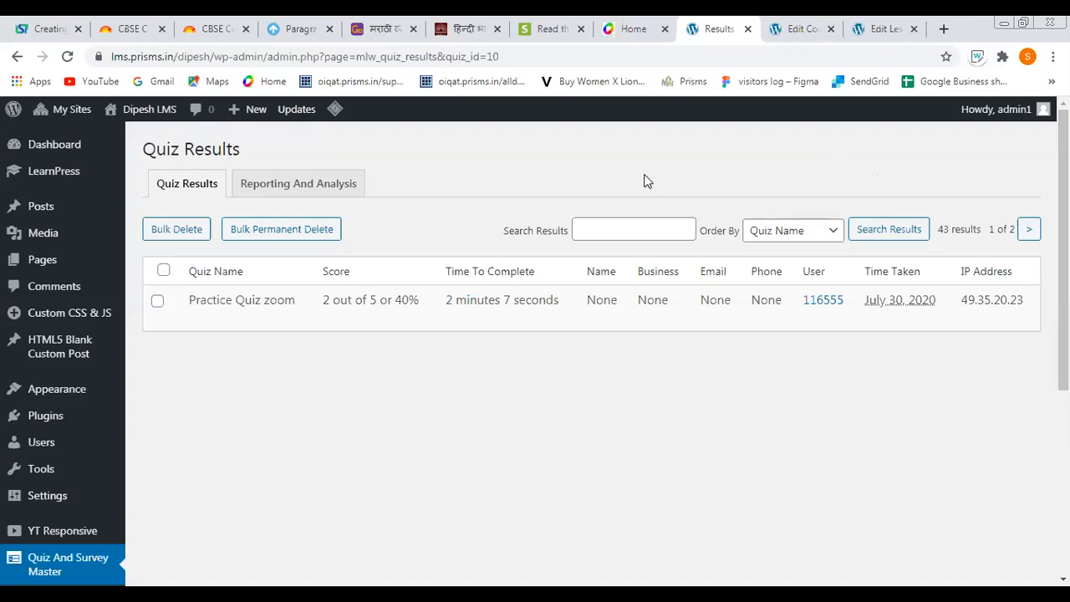
pyautogui.moveTo(186, 320)
# - Go back to the quiz list, reopen the Practice Quiz zoom results and view the details of the student's submission
pyautogui.click(16, 57)
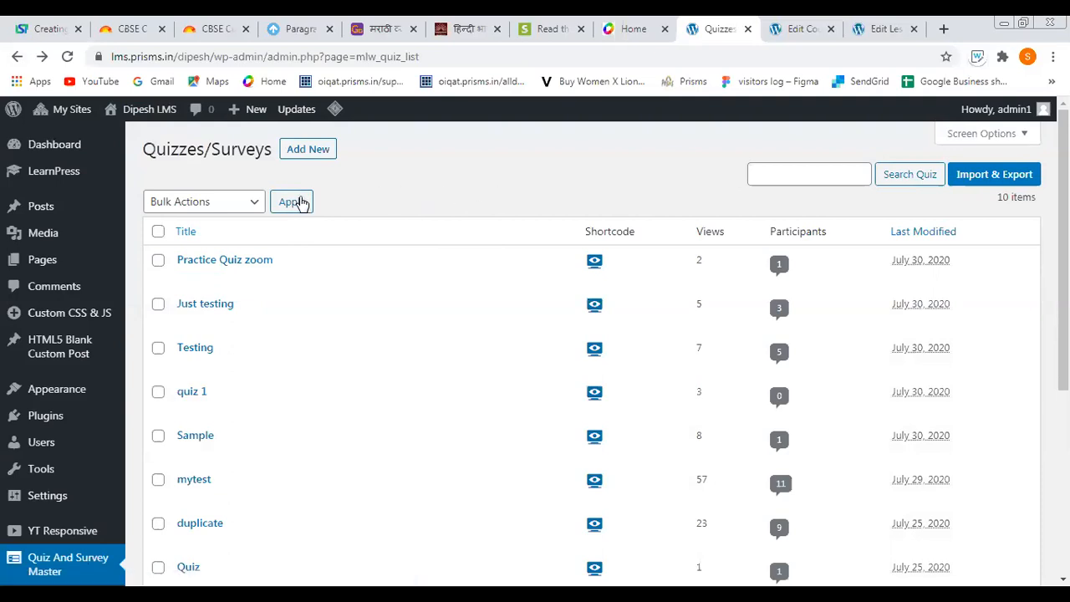
pyautogui.moveTo(246, 250)
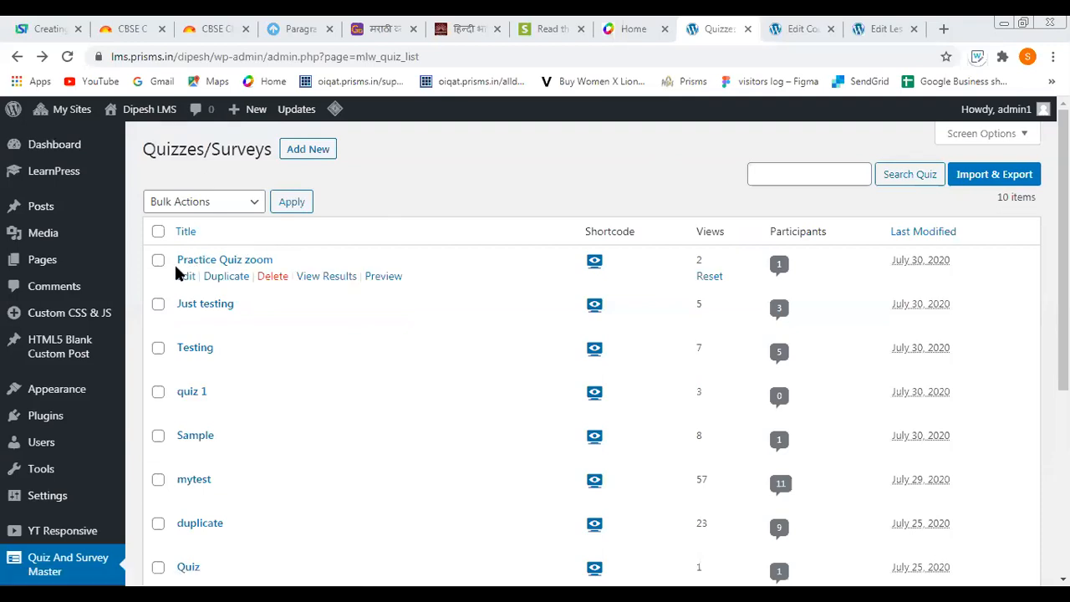
pyautogui.click(338, 284)
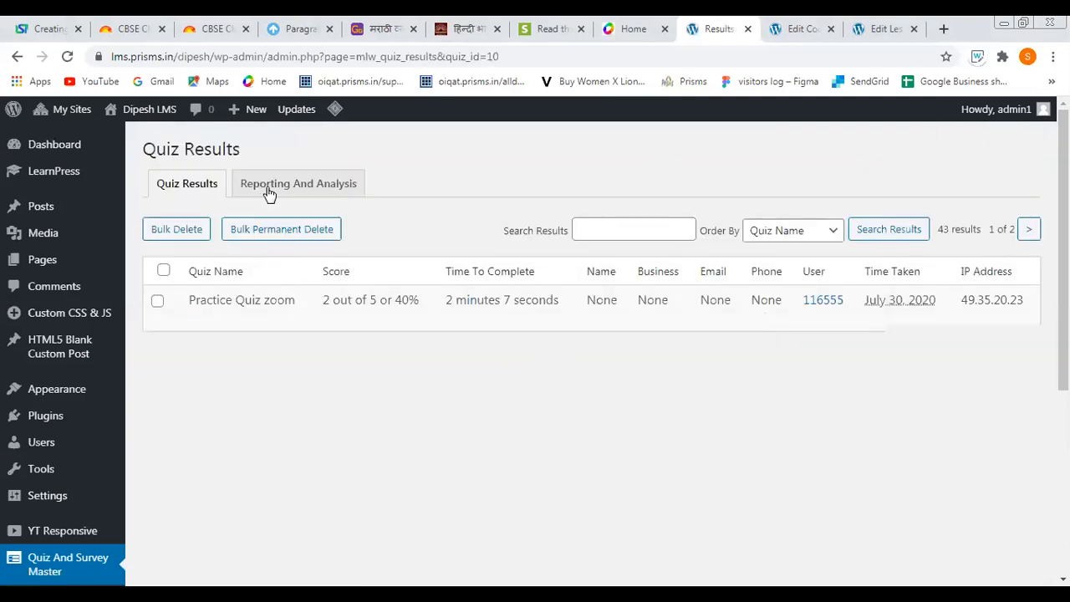
pyautogui.moveTo(201, 322)
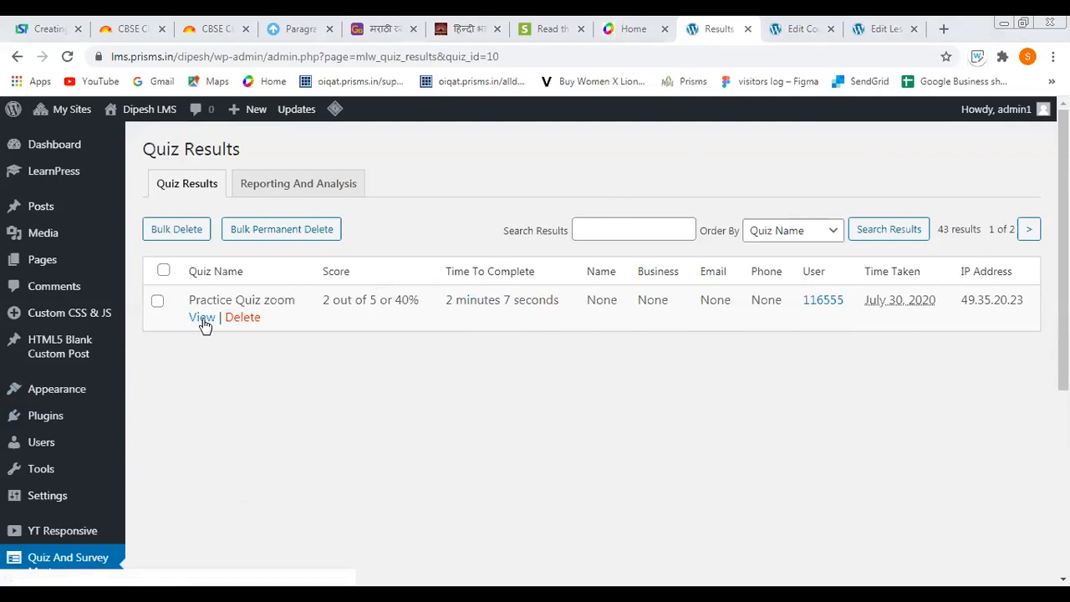
pyautogui.click(202, 318)
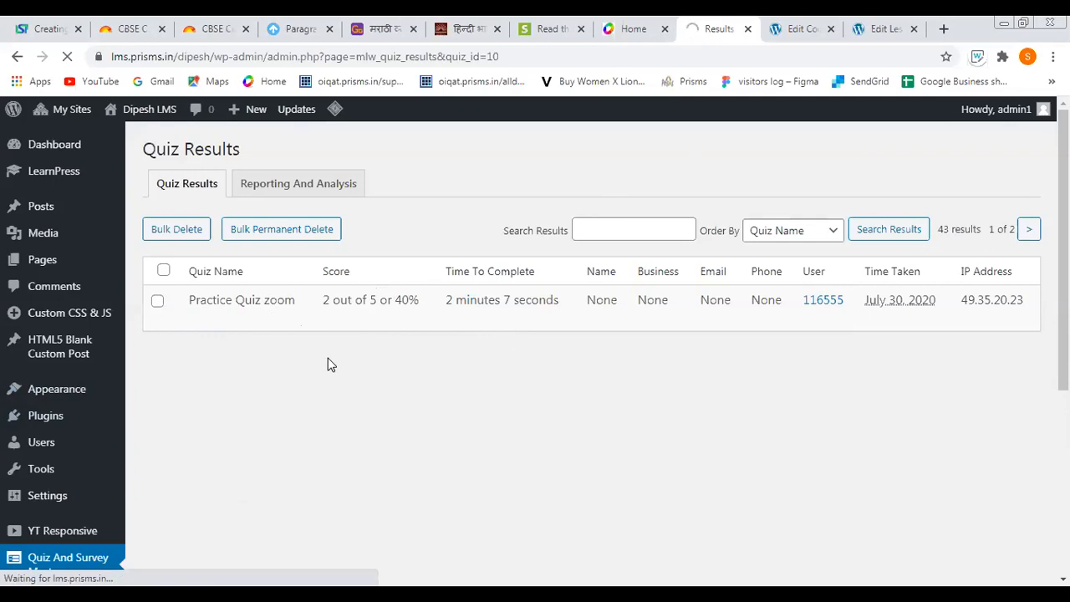
# - Examine the submission's scorecard and time taken, and how each of the five responses is marked
pyautogui.scroll(-5, 343, 383)
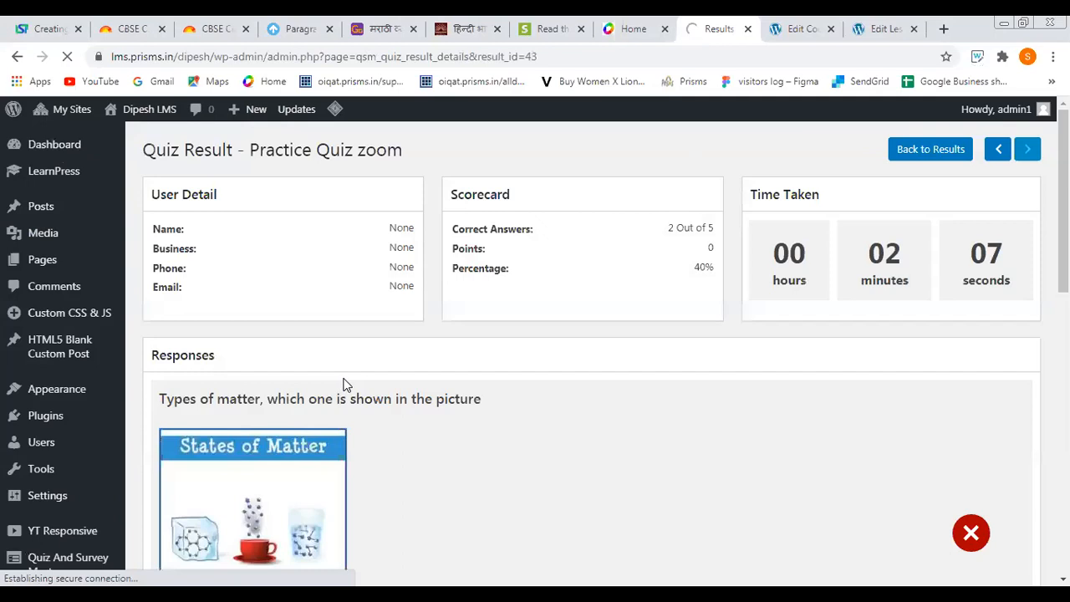
pyautogui.scroll(-3, 534, 402)
pyautogui.scroll(3, 524, 380)
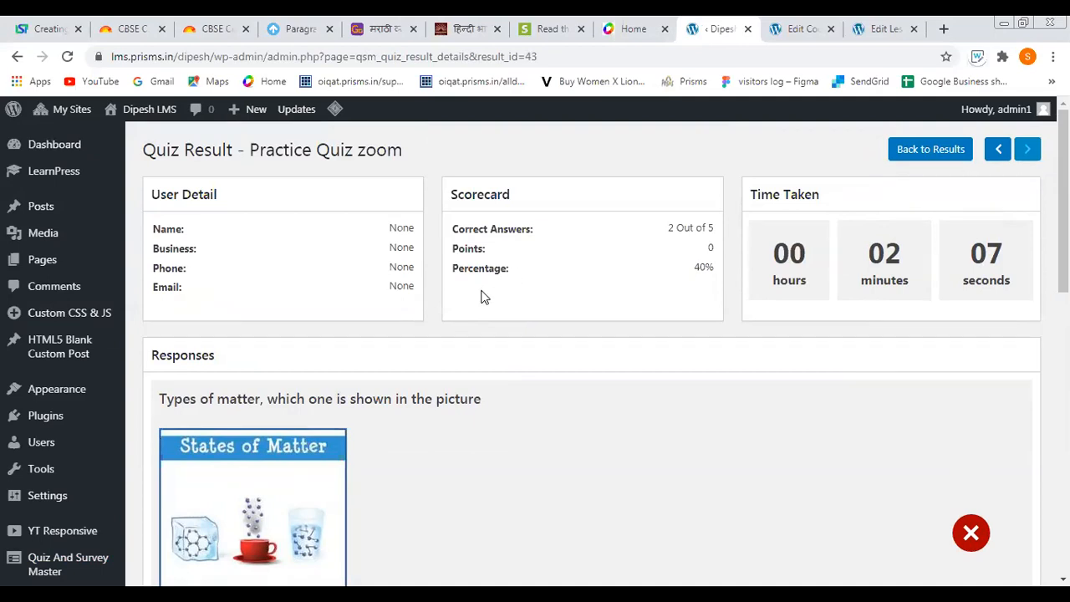
pyautogui.scroll(-3, 548, 326)
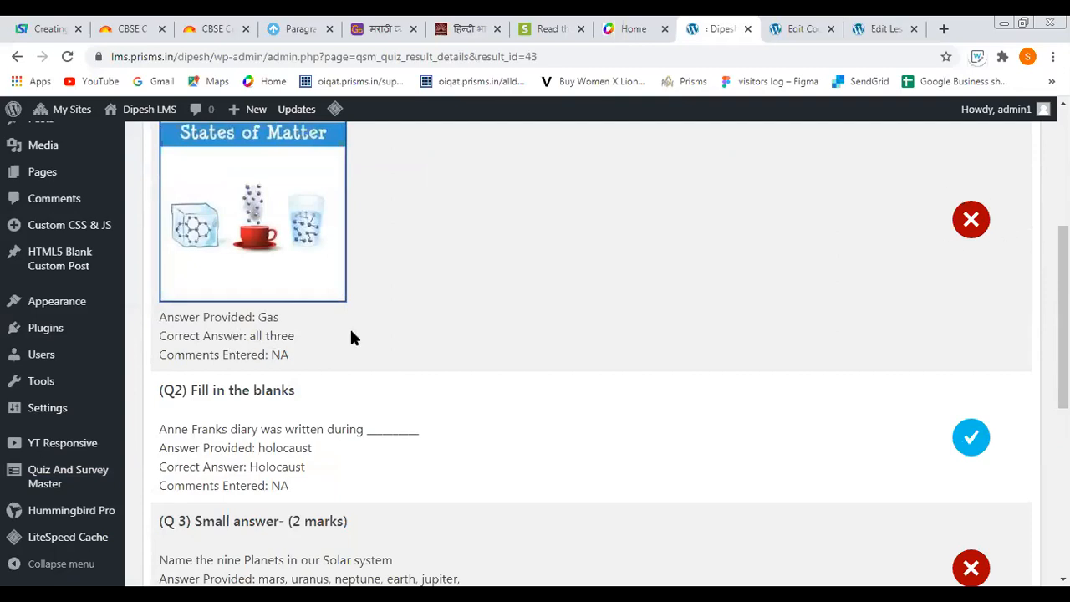
pyautogui.scroll(-1, 943, 382)
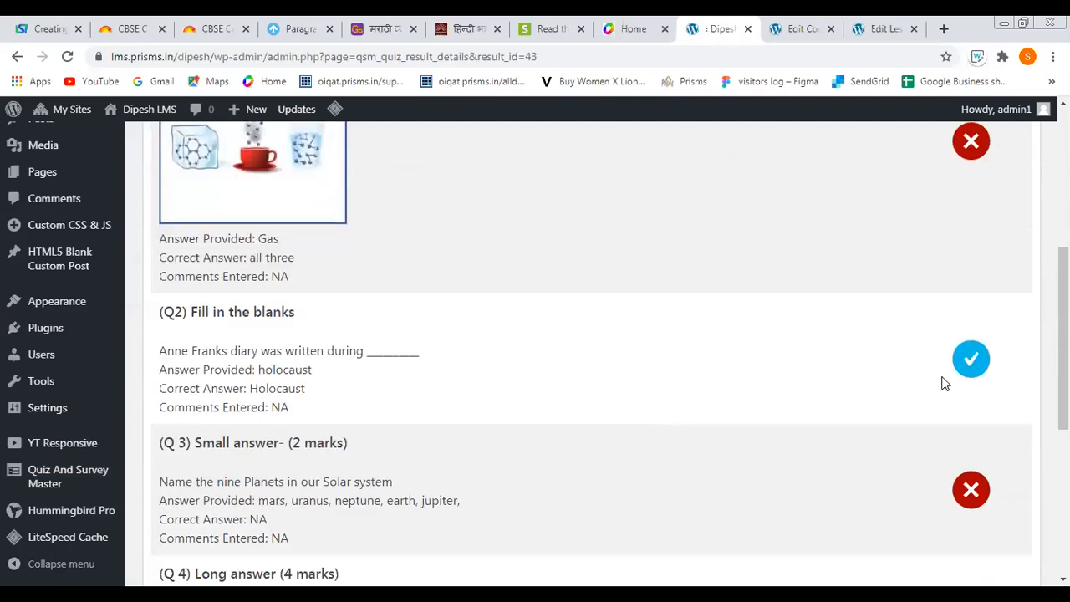
pyautogui.scroll(-1, 330, 485)
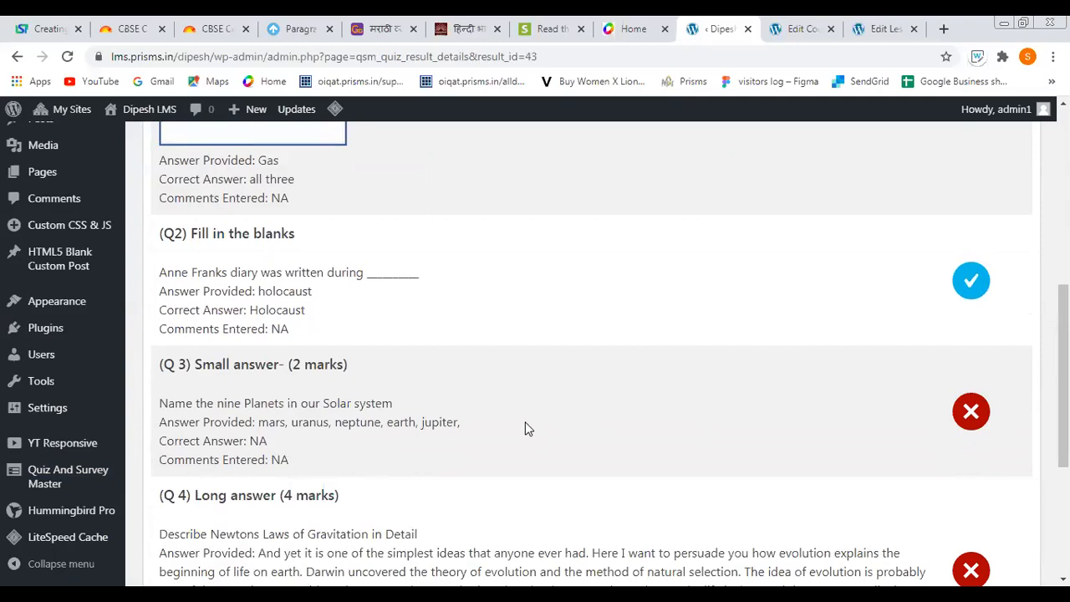
pyautogui.scroll(-2, 548, 425)
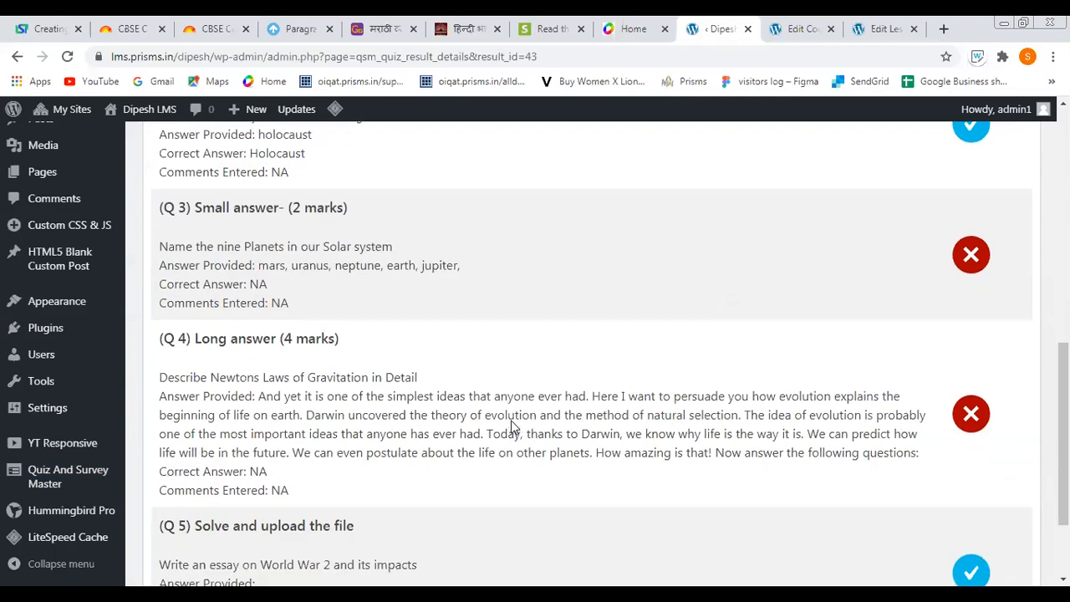
pyautogui.scroll(-2, 511, 427)
pyautogui.scroll(1, 349, 387)
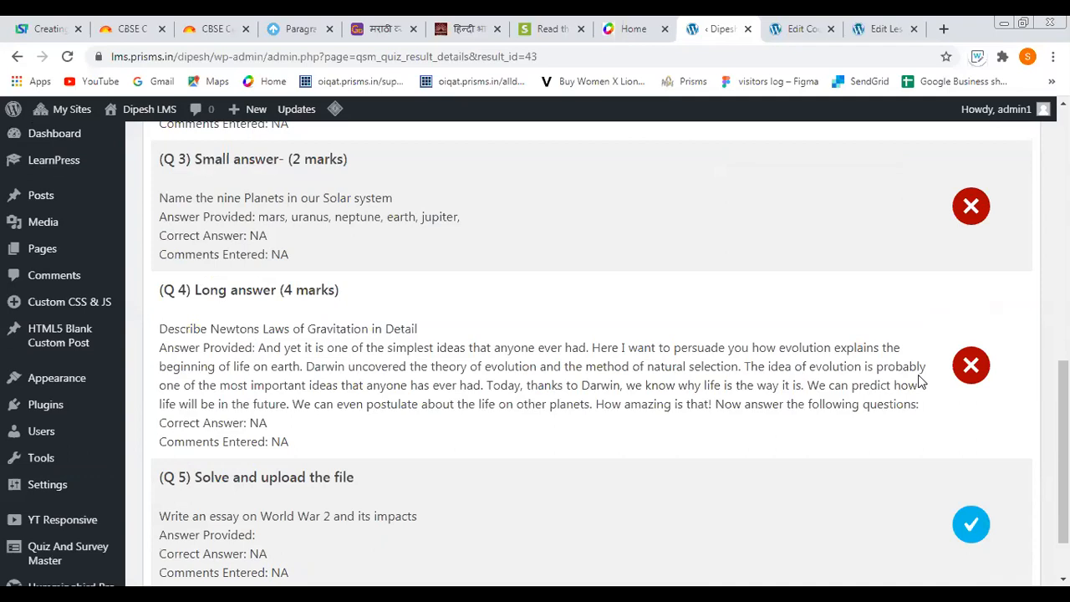
pyautogui.scroll(-1, 636, 272)
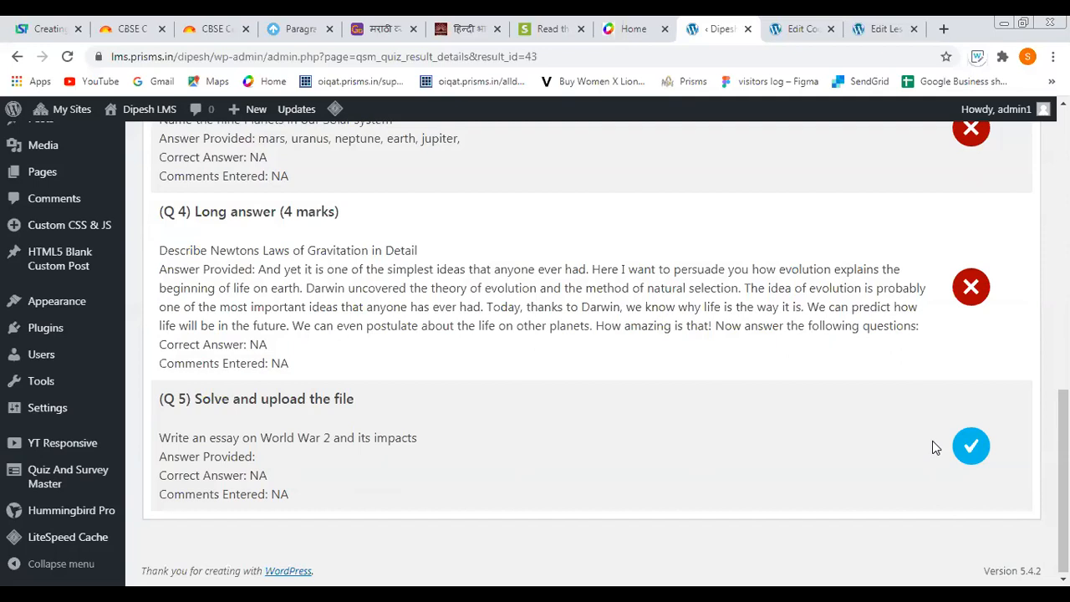
pyautogui.scroll(1, 411, 408)
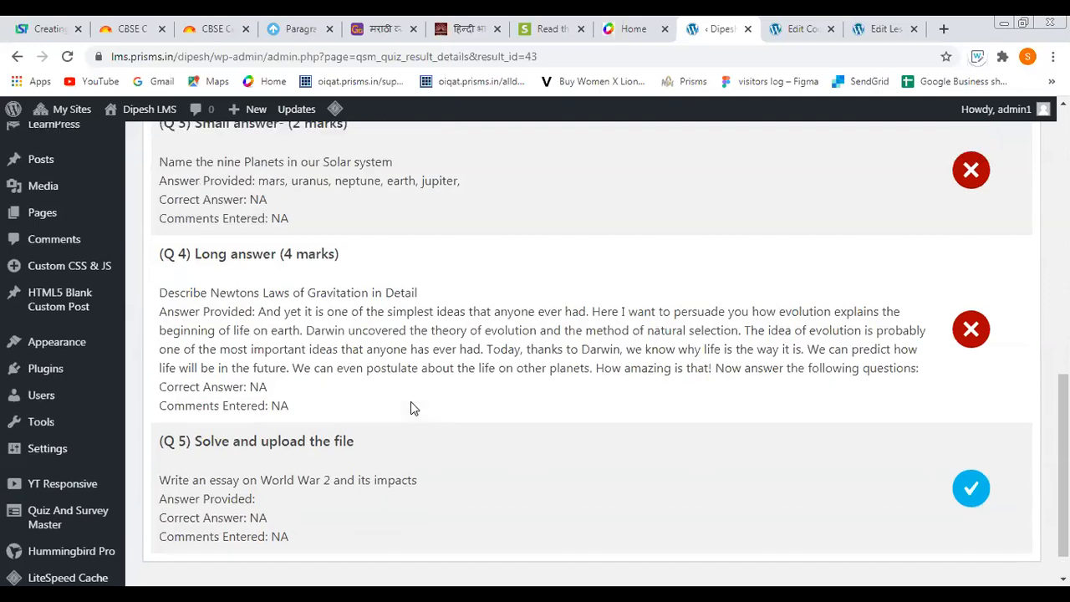
pyautogui.scroll(9, 412, 407)
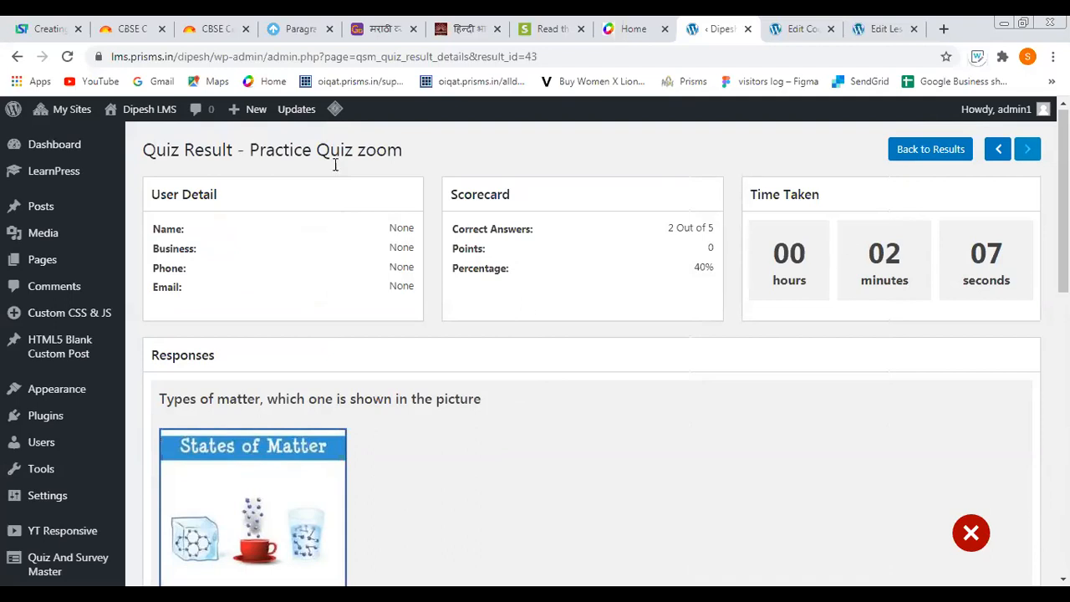
# - Return to the quiz results, open Reporting And Analysis and run the results analysis for Practice Quiz zoom
pyautogui.click(17, 56)
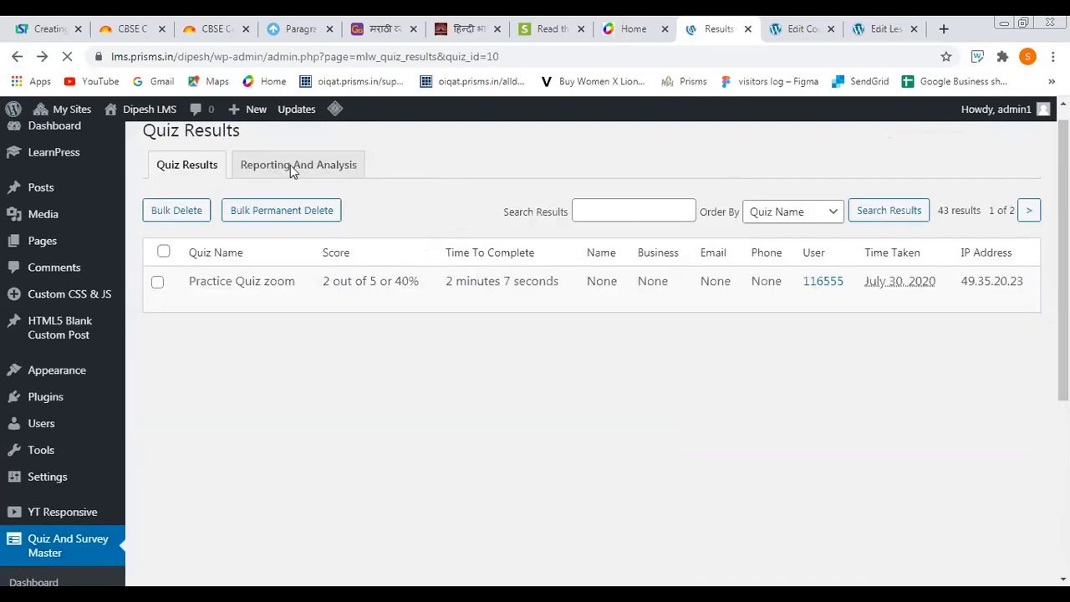
pyautogui.click(306, 174)
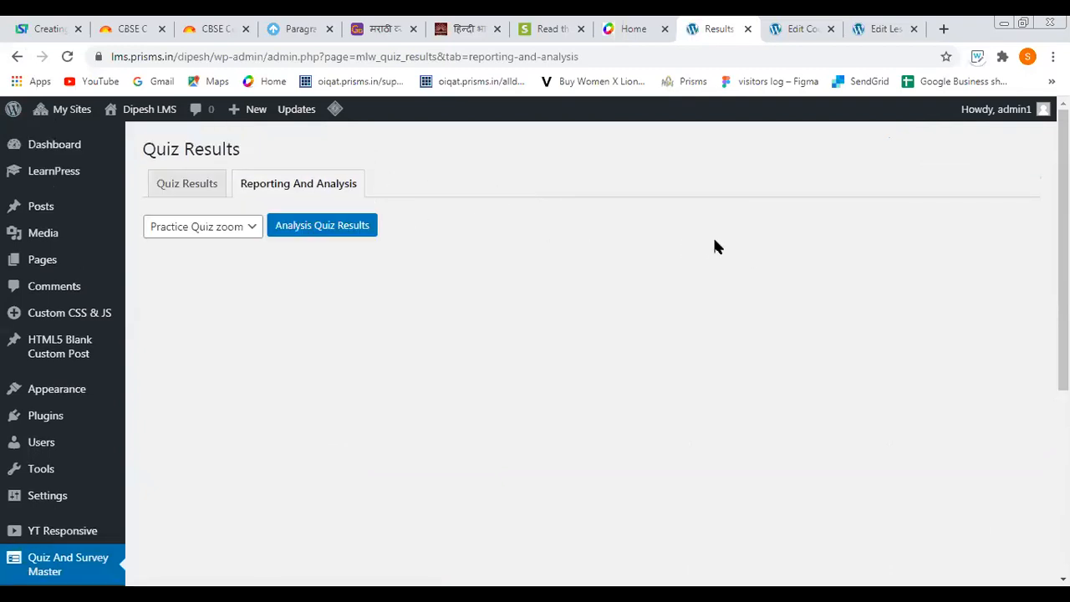
pyautogui.scroll(-2, 731, 282)
pyautogui.scroll(2, 770, 289)
pyautogui.click(318, 228)
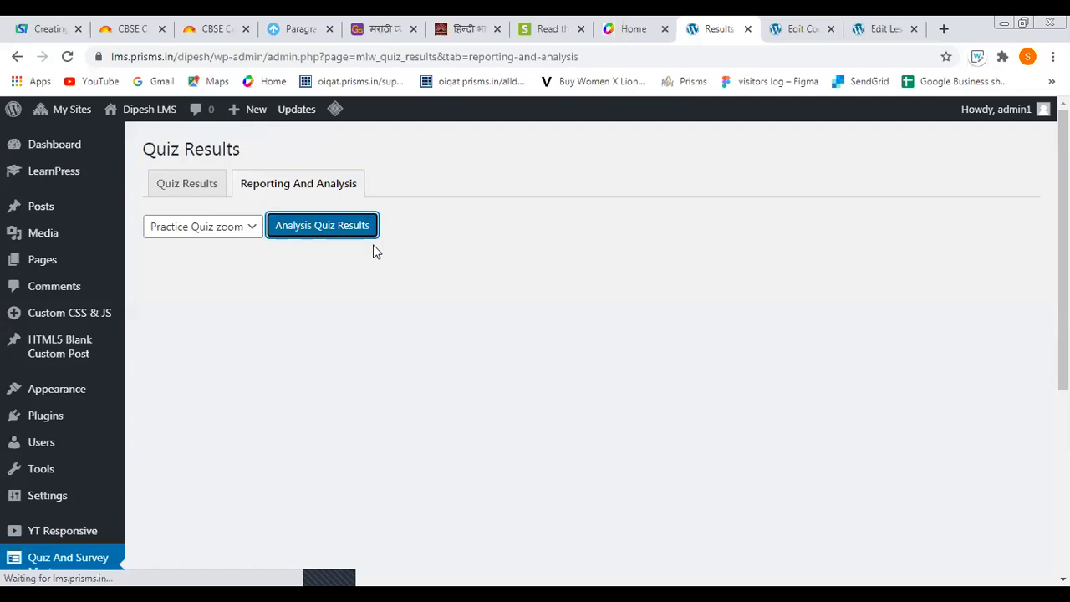
# - Switch the report to General Quiz and run the results analysis
pyautogui.click(249, 238)
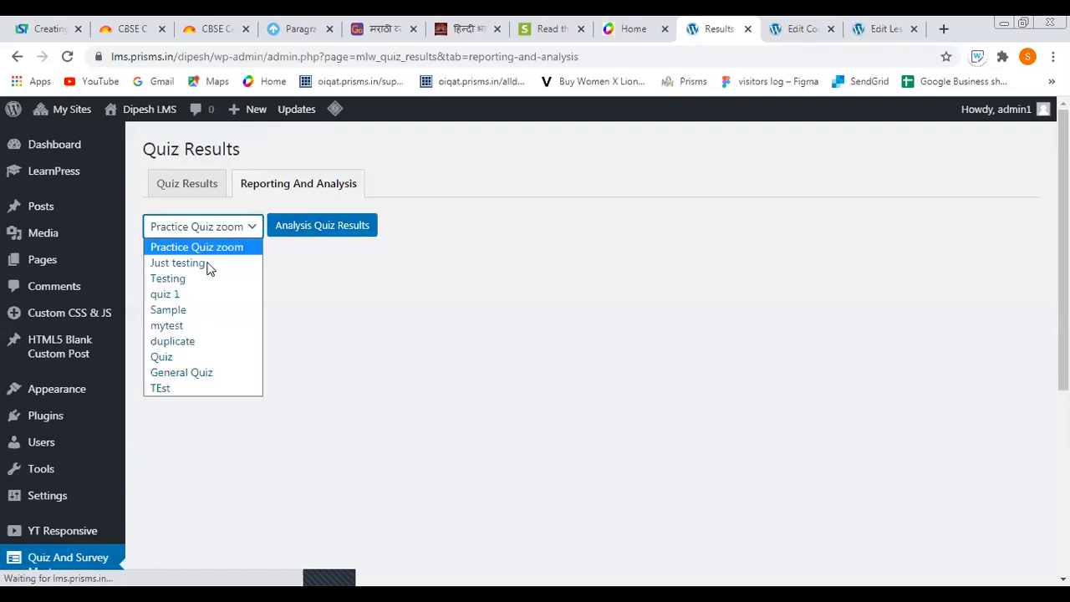
pyautogui.click(186, 371)
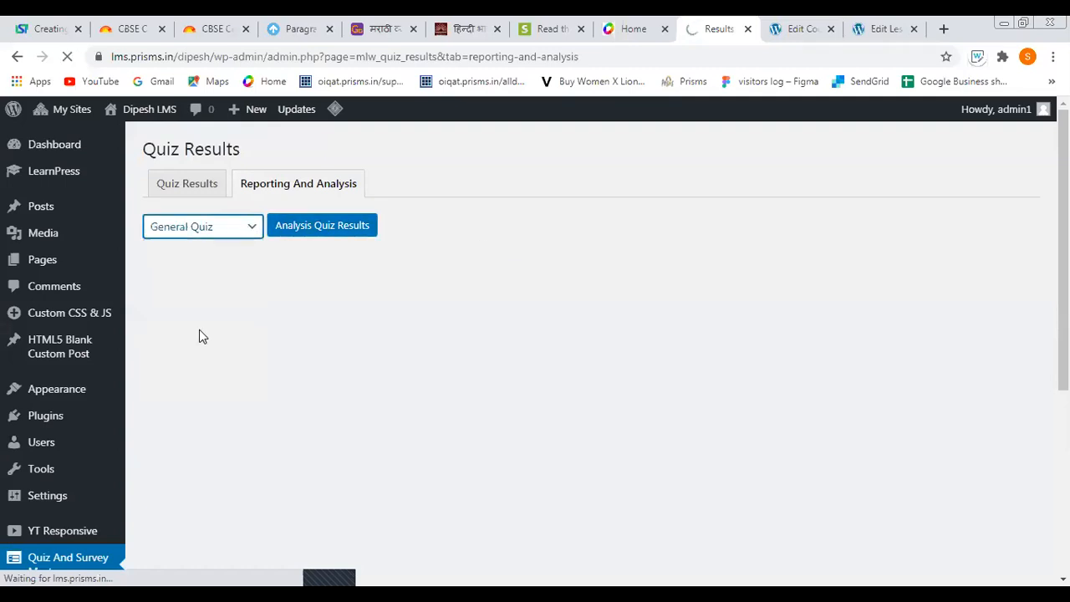
pyautogui.click(316, 224)
pyautogui.click(318, 224)
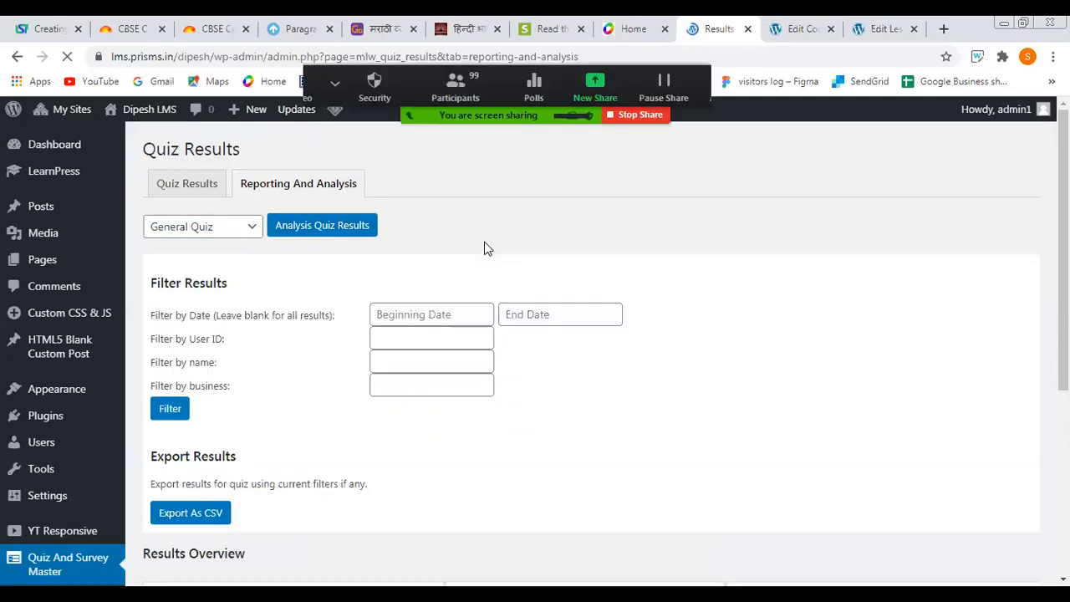
# - Examine the General Quiz results overview and the answer charts for all ten questions
pyautogui.scroll(-3, 640, 291)
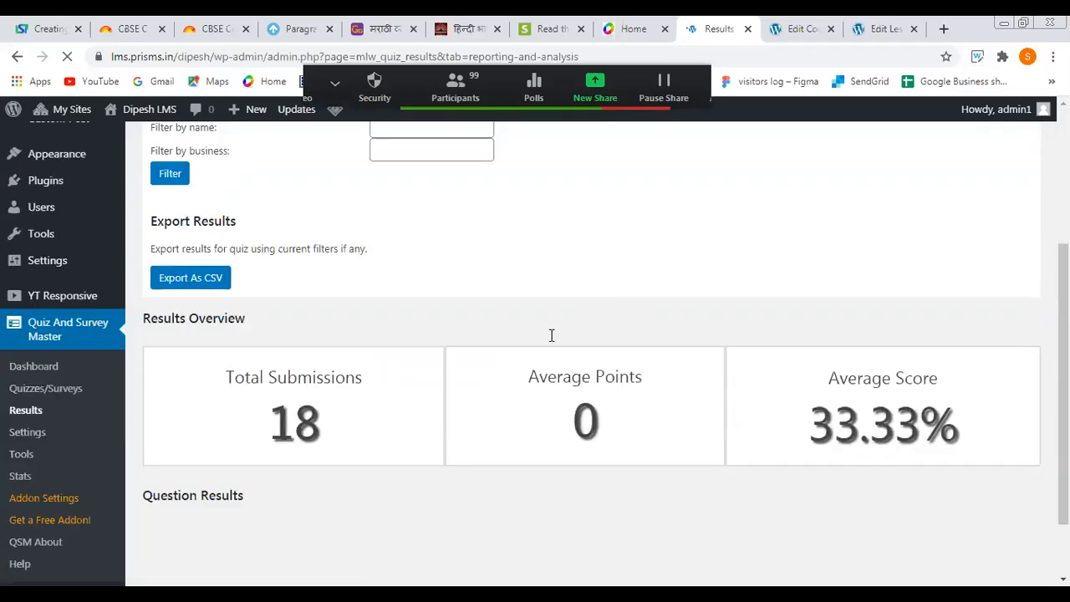
pyautogui.scroll(-1, 290, 373)
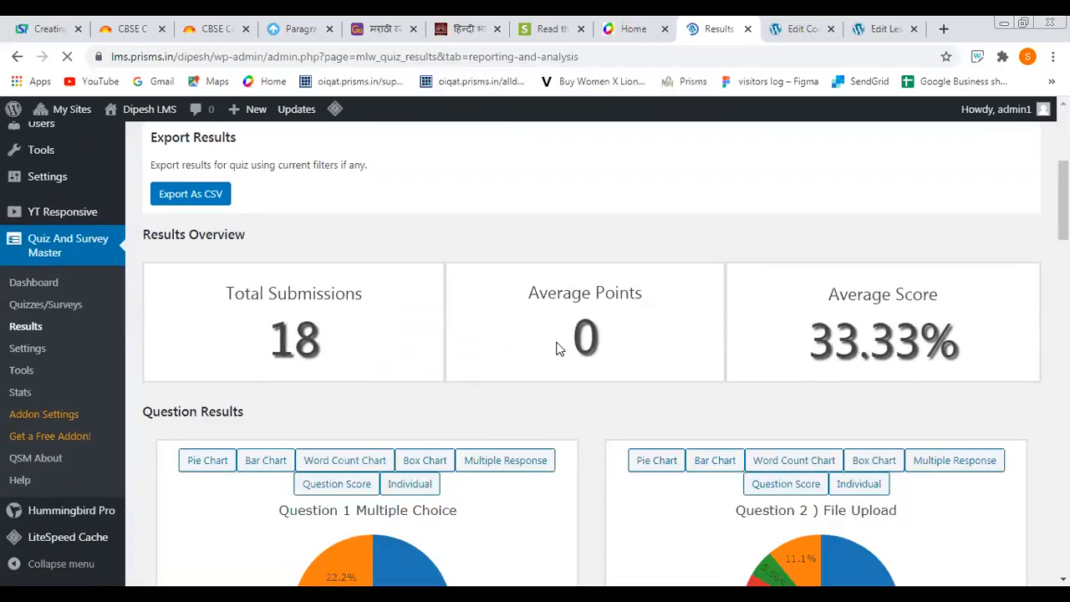
pyautogui.scroll(-1, 560, 350)
pyautogui.scroll(-3, 501, 359)
pyautogui.scroll(2, 251, 293)
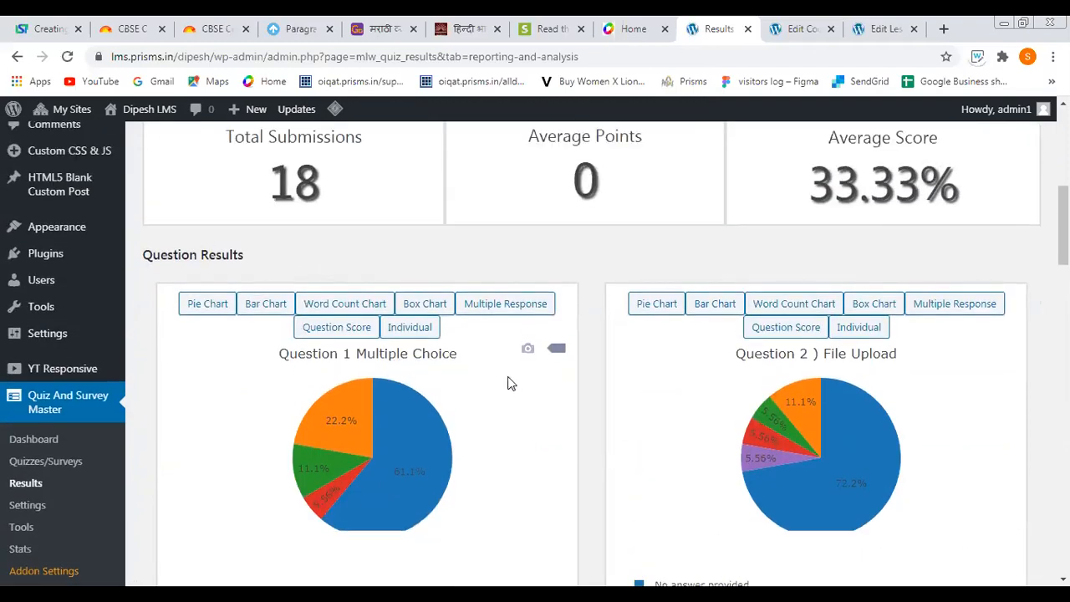
pyautogui.scroll(-1, 355, 261)
pyautogui.scroll(-1, 354, 249)
pyautogui.scroll(-2, 368, 251)
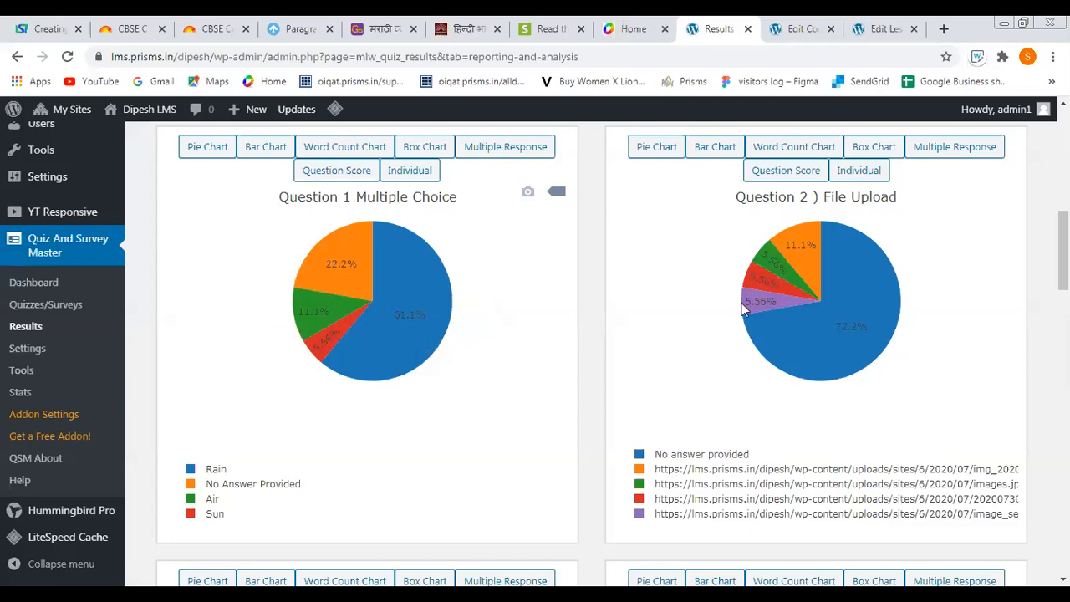
pyautogui.scroll(-3, 828, 326)
pyautogui.scroll(-10, 815, 325)
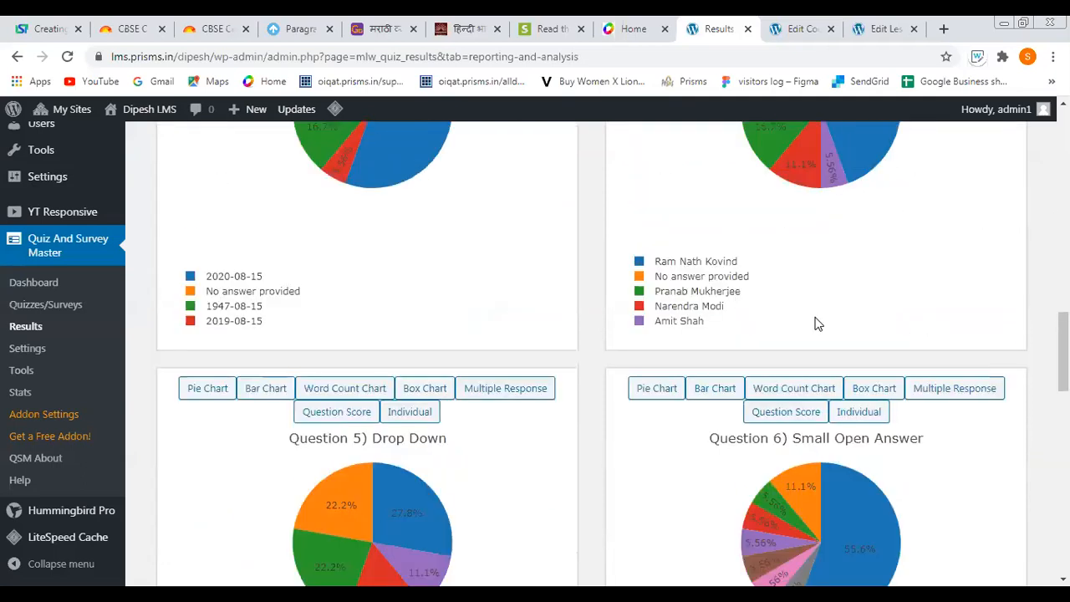
pyautogui.scroll(-8, 745, 316)
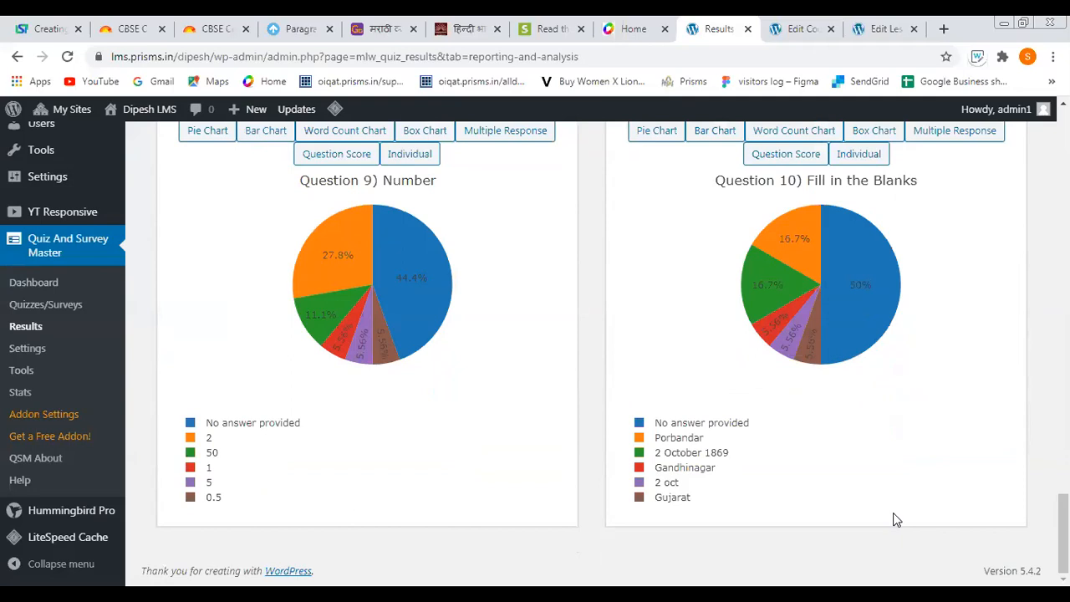
pyautogui.scroll(20, 886, 477)
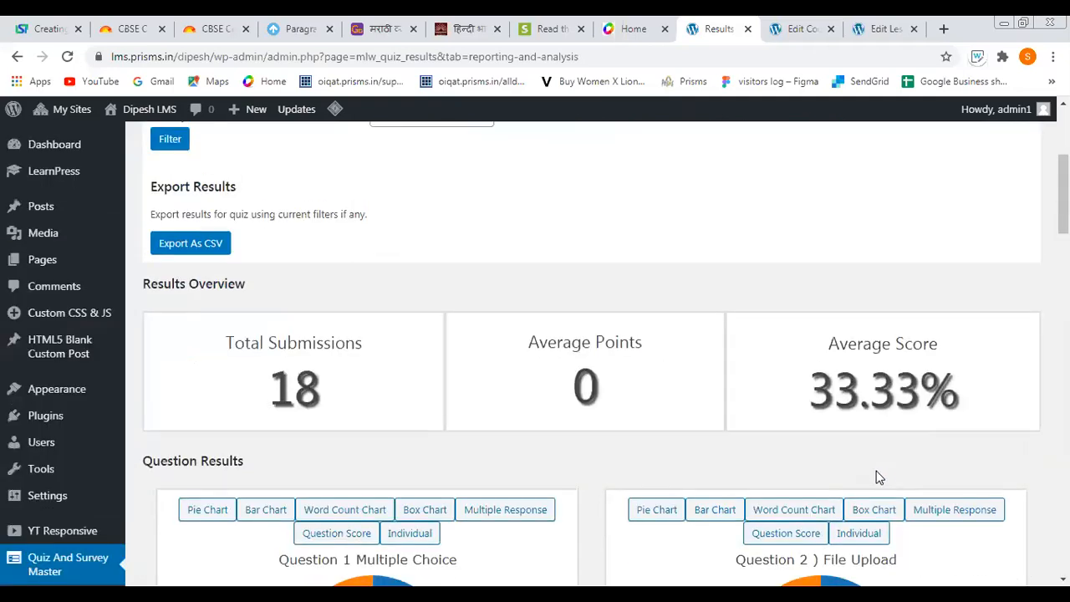
pyautogui.scroll(2, 676, 365)
pyautogui.scroll(-2, 796, 475)
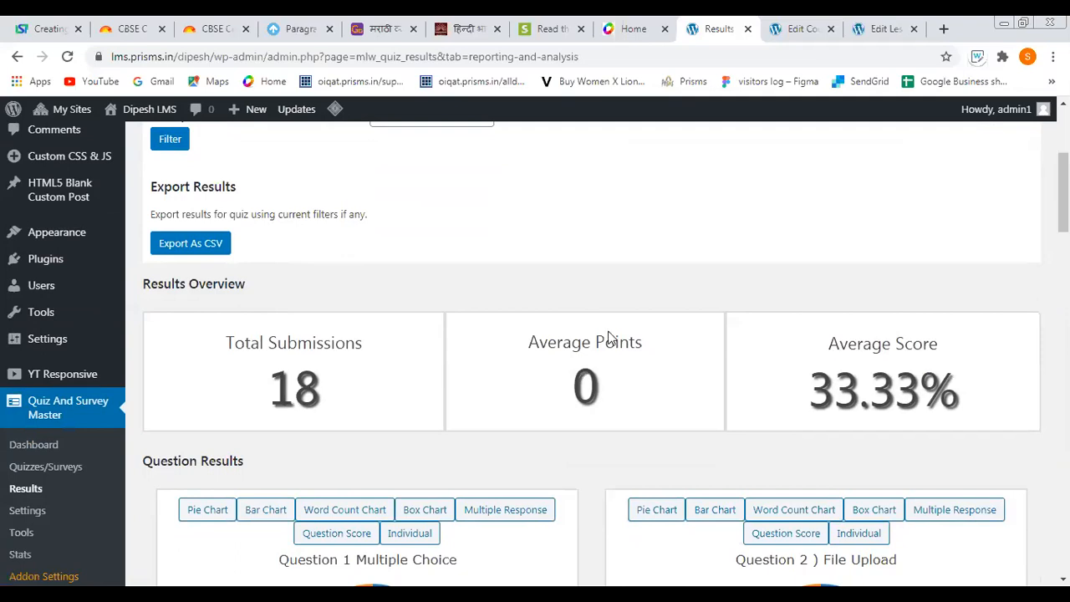
# - Show the individual answers for Question 1 Multiple Choice and look through the list of responses
pyautogui.scroll(-3, 610, 338)
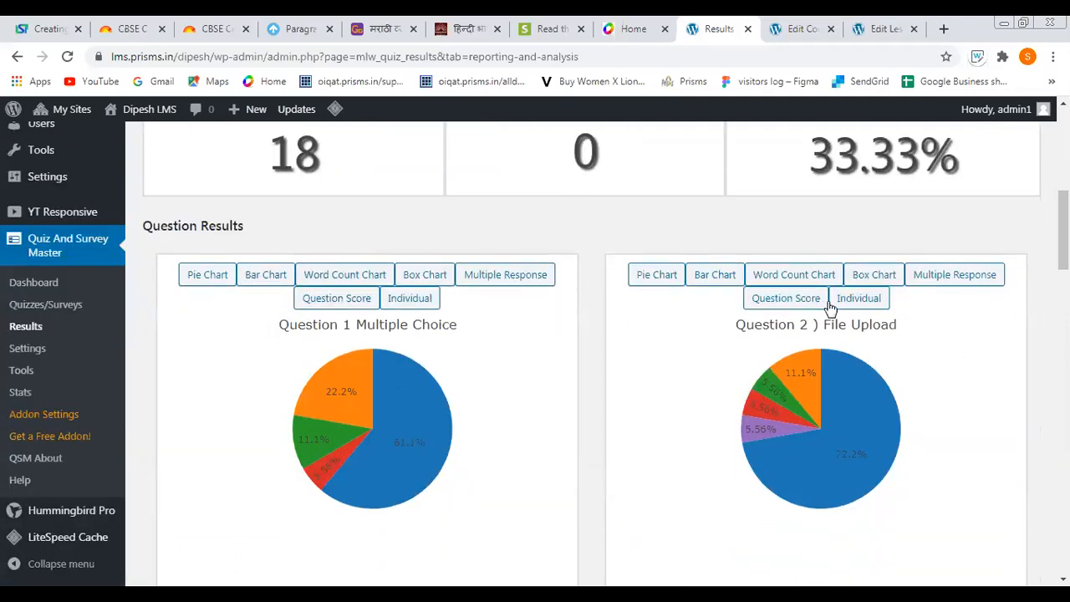
pyautogui.click(389, 301)
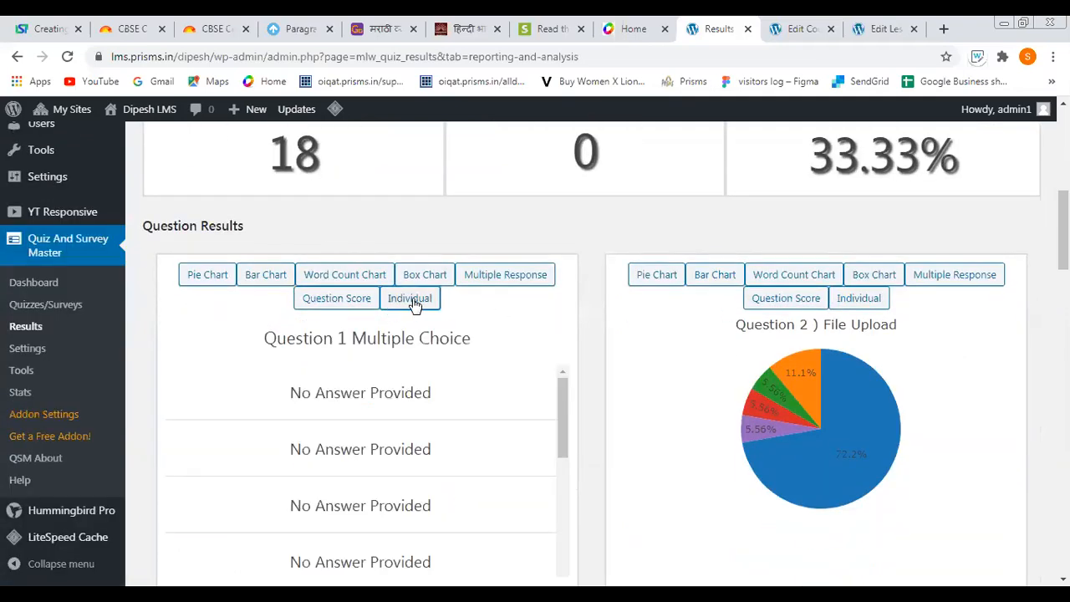
pyautogui.scroll(-2, 435, 352)
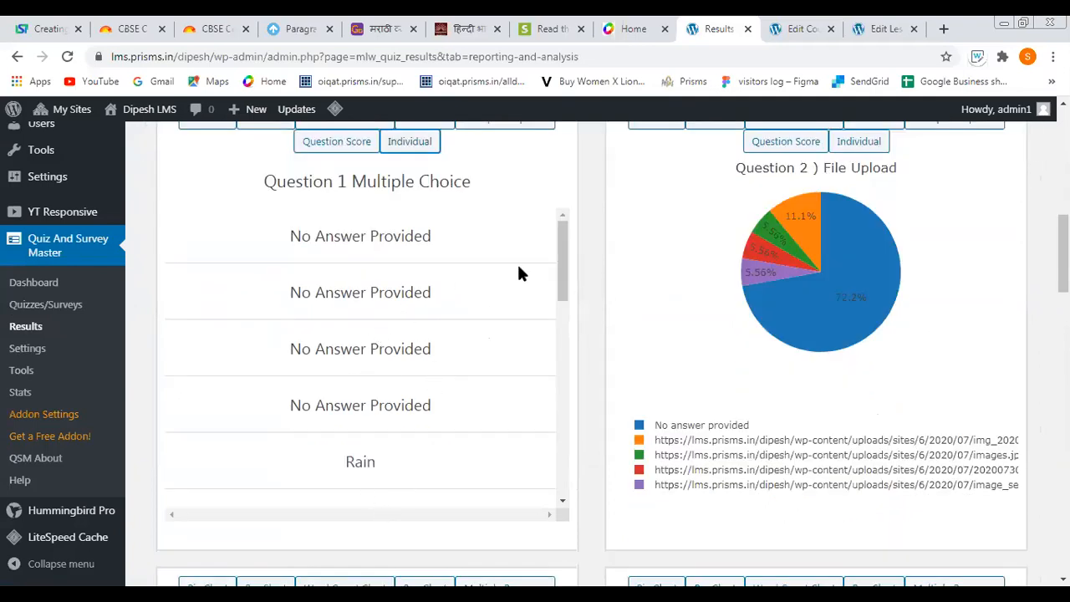
pyautogui.moveTo(559, 258); pyautogui.dragTo(533, 401)
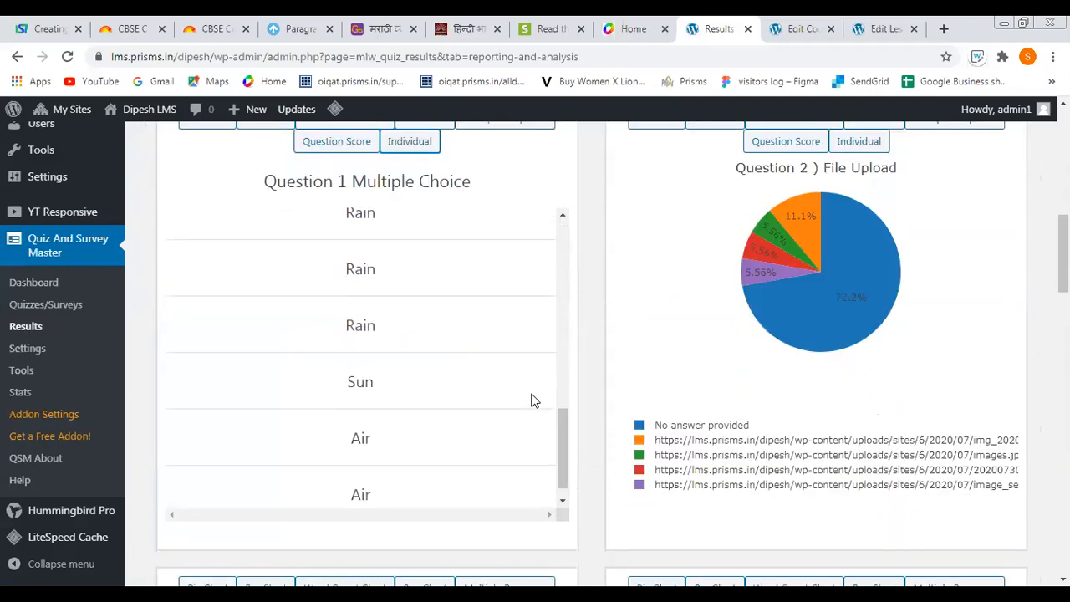
pyautogui.scroll(7, 550, 371)
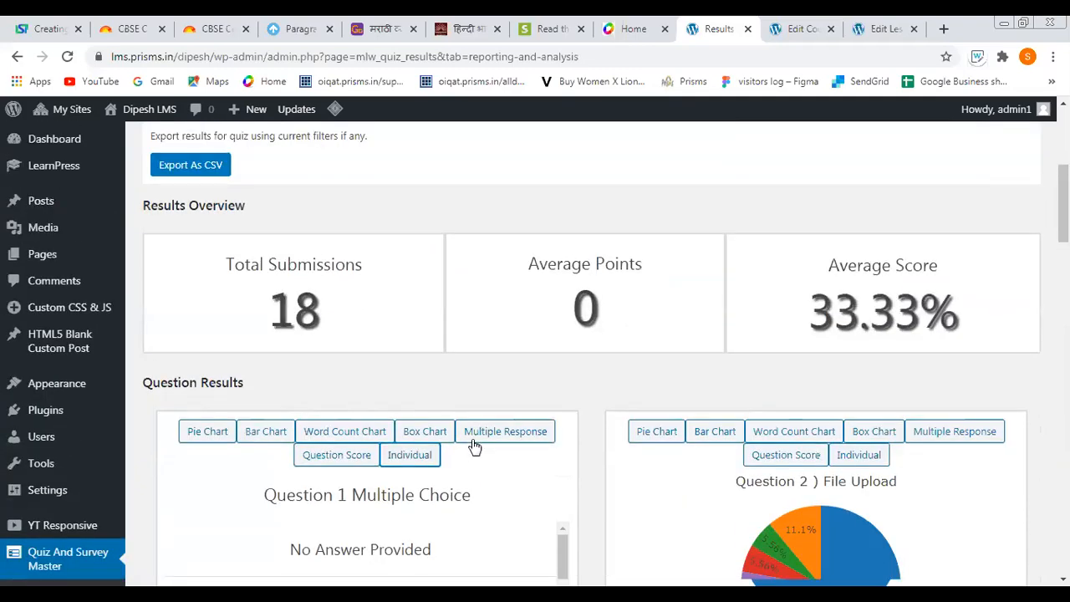
# - View the Question 1 Multiple Choice results as a box chart, and as a bar chart
pyautogui.scroll(-1, 474, 447)
pyautogui.click(427, 352)
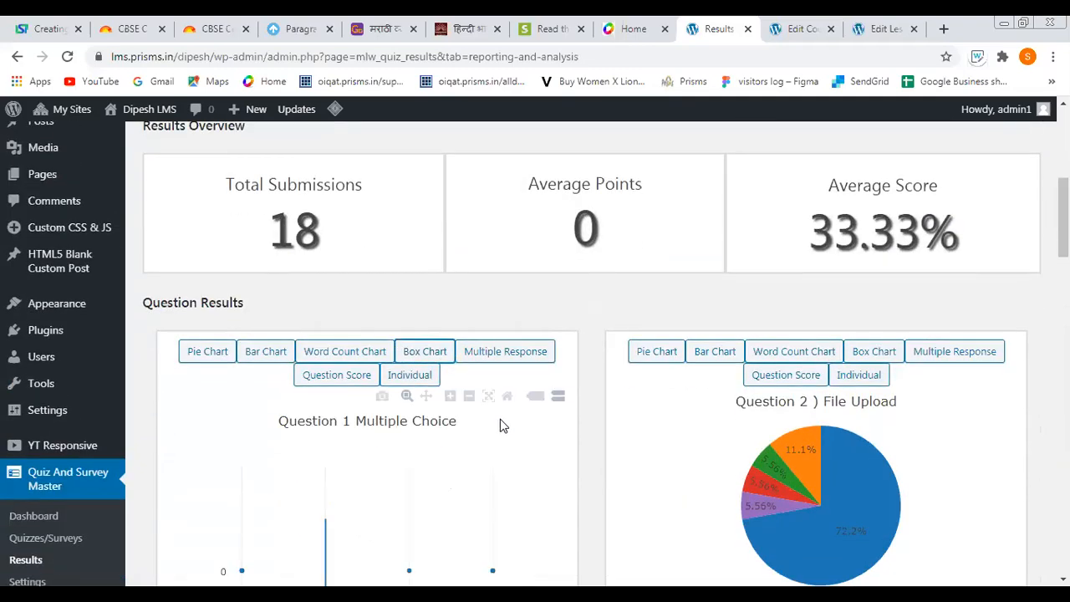
pyautogui.scroll(-2, 500, 419)
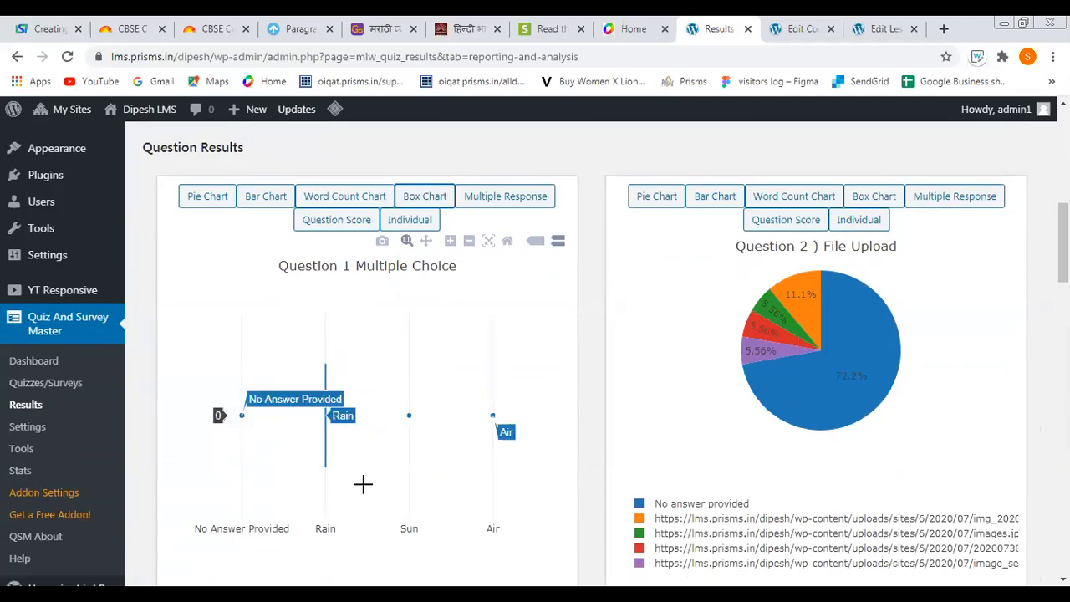
pyautogui.click(264, 201)
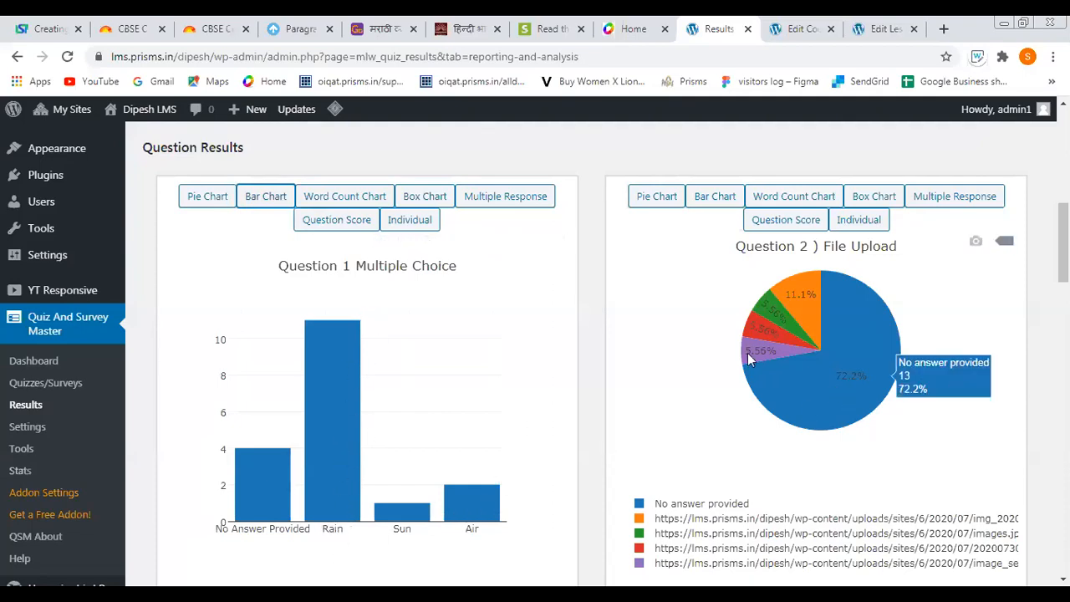
# - Export the General Quiz results as CSV, always allowing pop-ups and redirects from lms.prisms.in
pyautogui.scroll(1, 309, 355)
pyautogui.scroll(2, 251, 334)
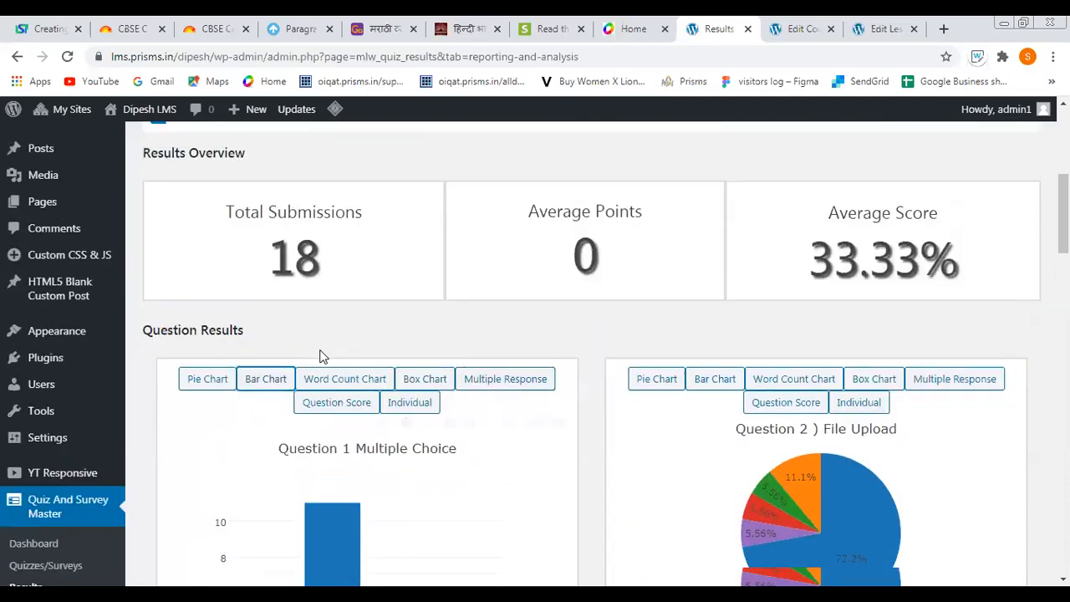
pyautogui.scroll(1, 285, 359)
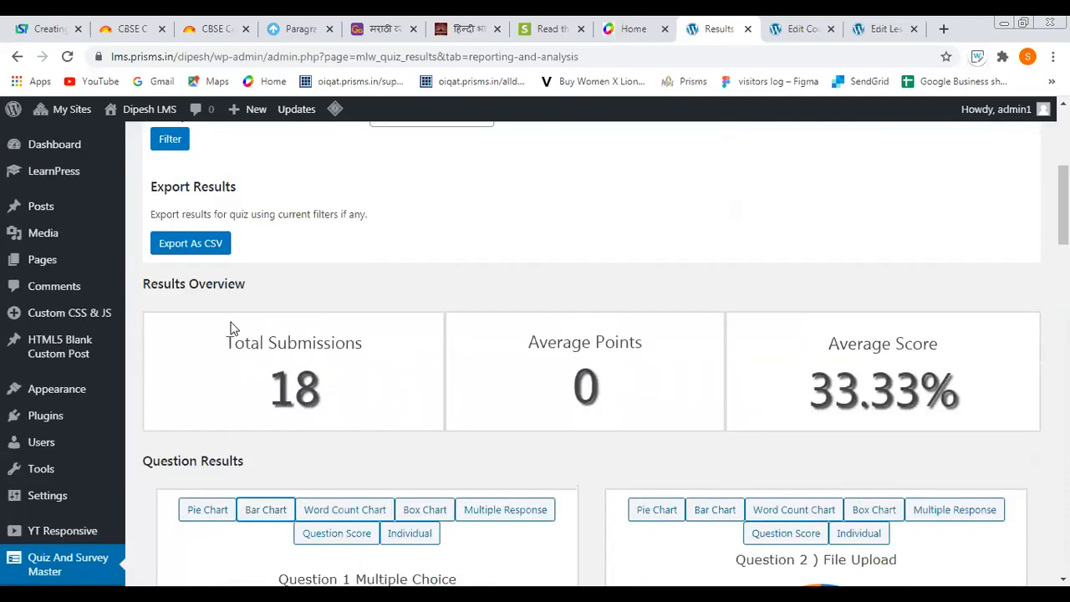
pyautogui.scroll(2, 232, 327)
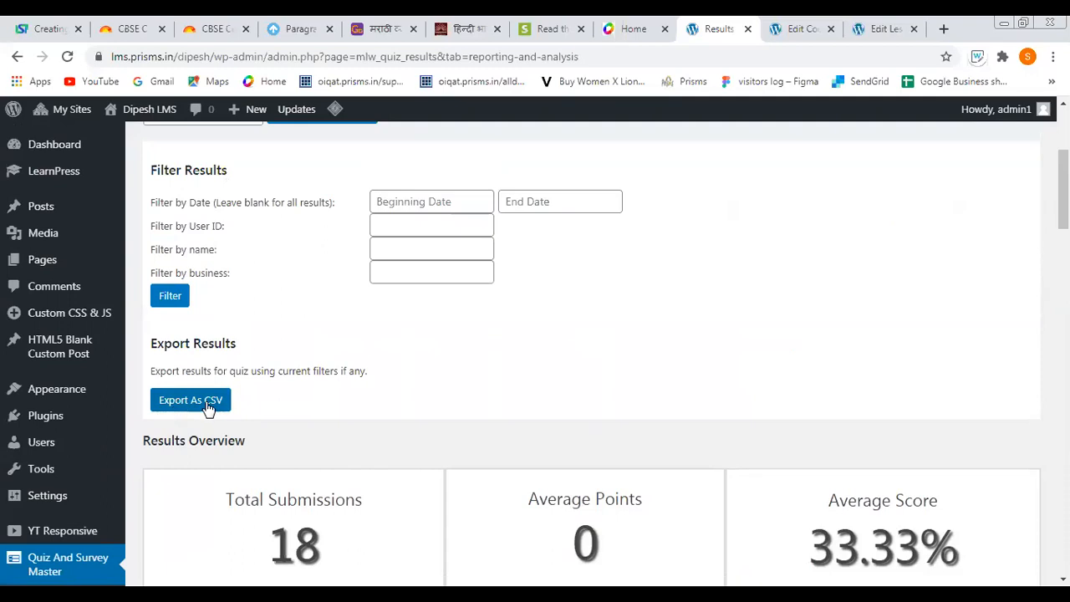
pyautogui.click(207, 403)
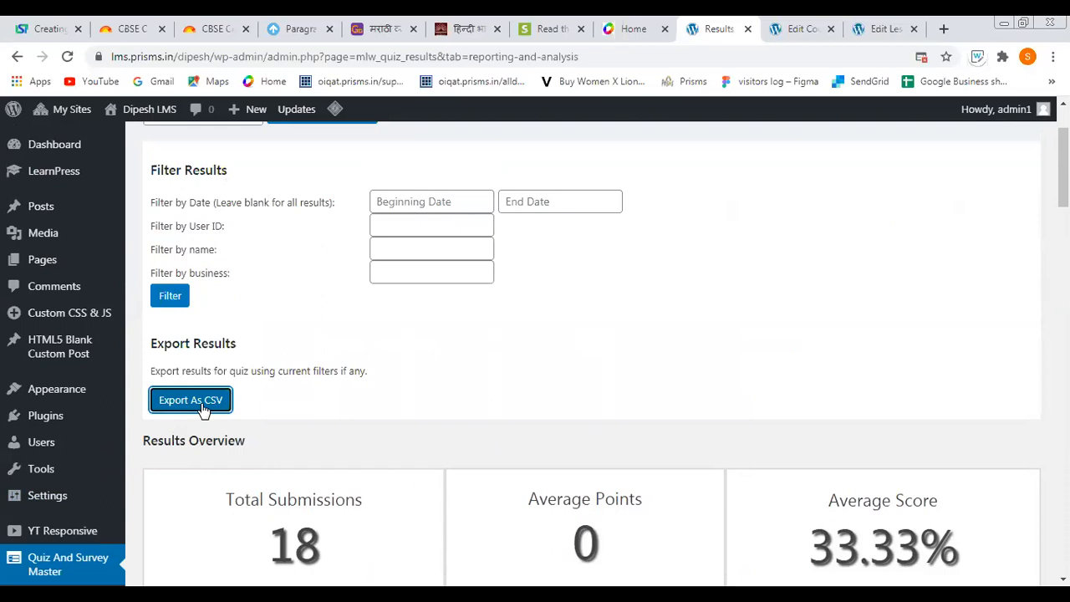
pyautogui.click(924, 58)
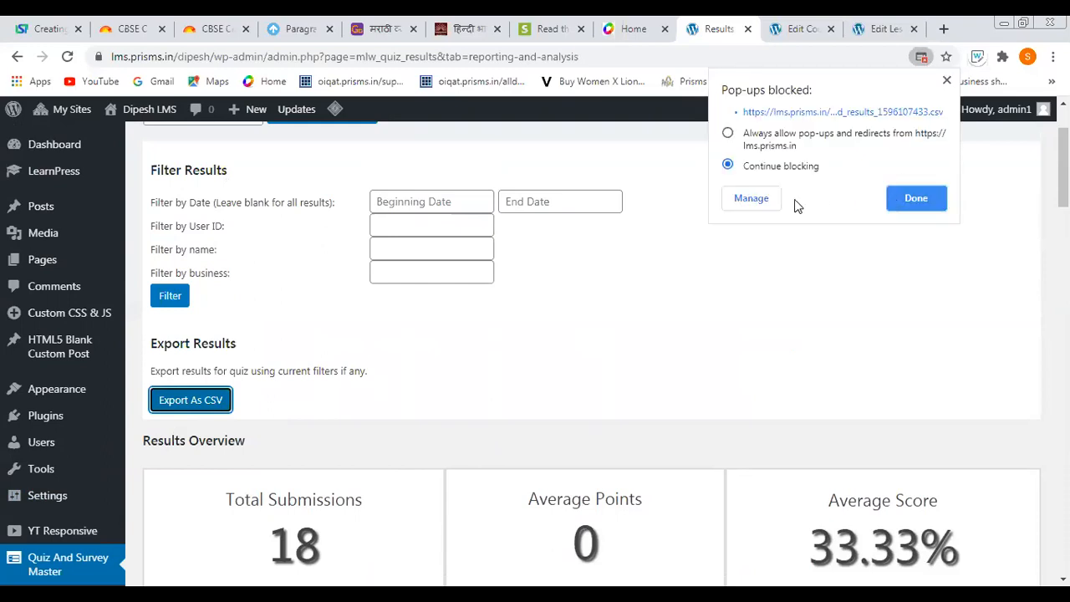
pyautogui.click(727, 132)
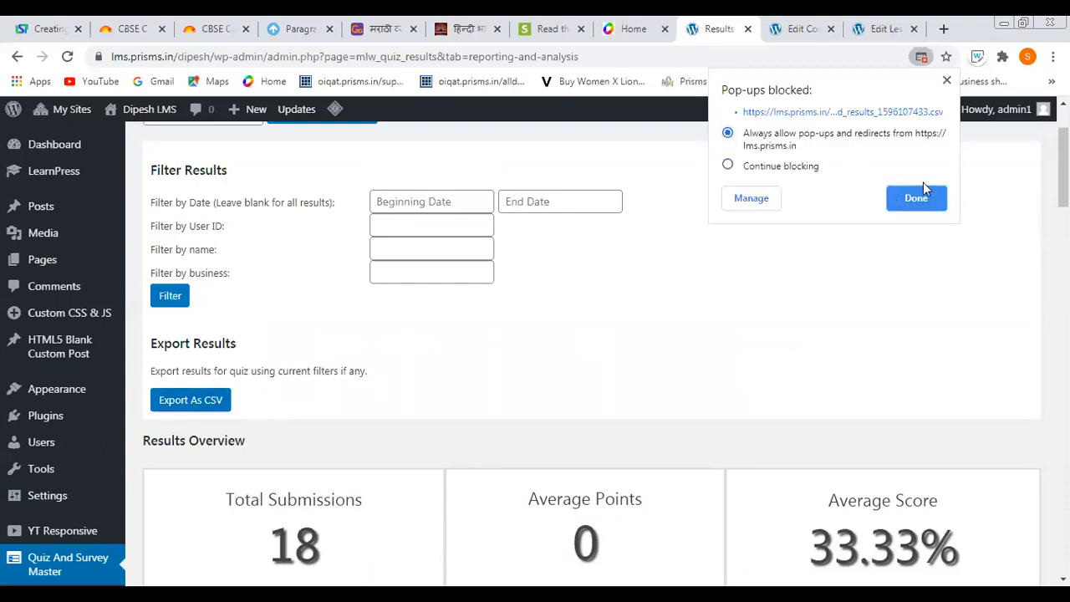
pyautogui.click(198, 414)
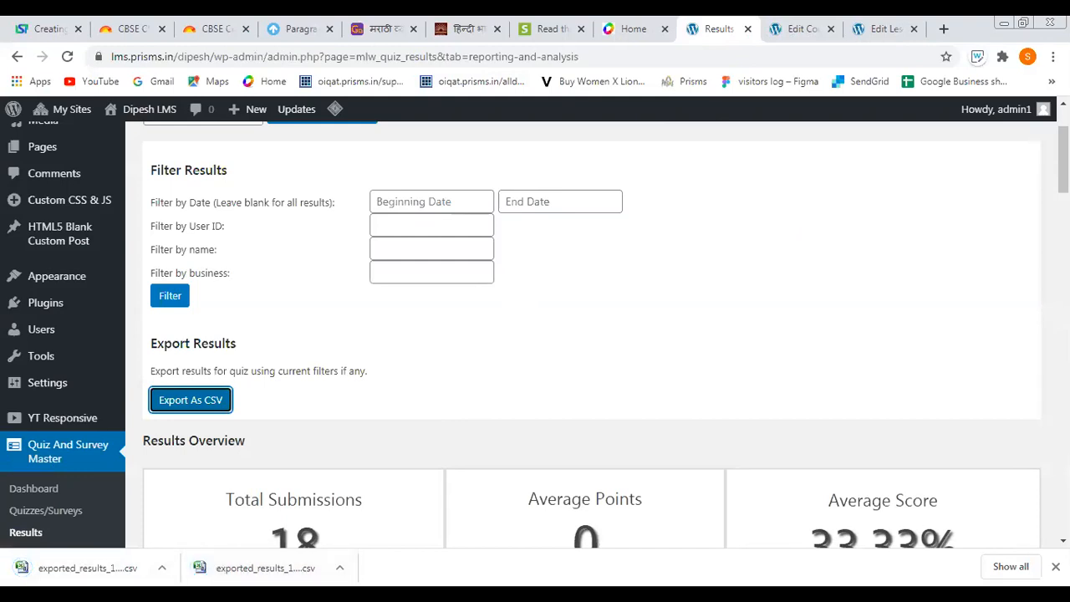
# - Open the latest exported results CSV in Excel and select all the data from A1 to its last cell
pyautogui.click(267, 567)
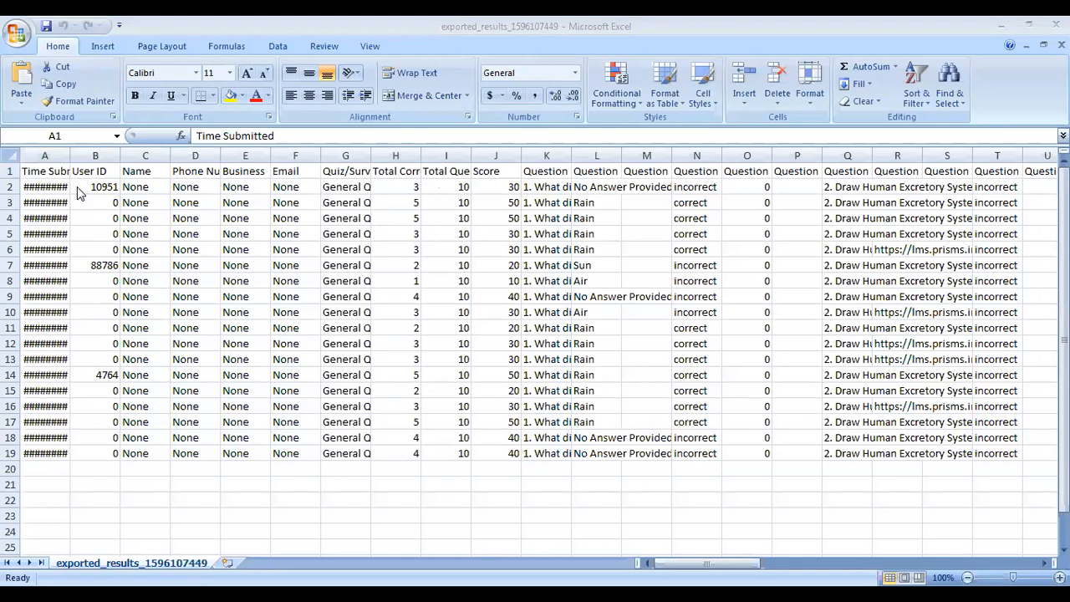
pyautogui.hotkey('ctrl', 'shift', 'End')
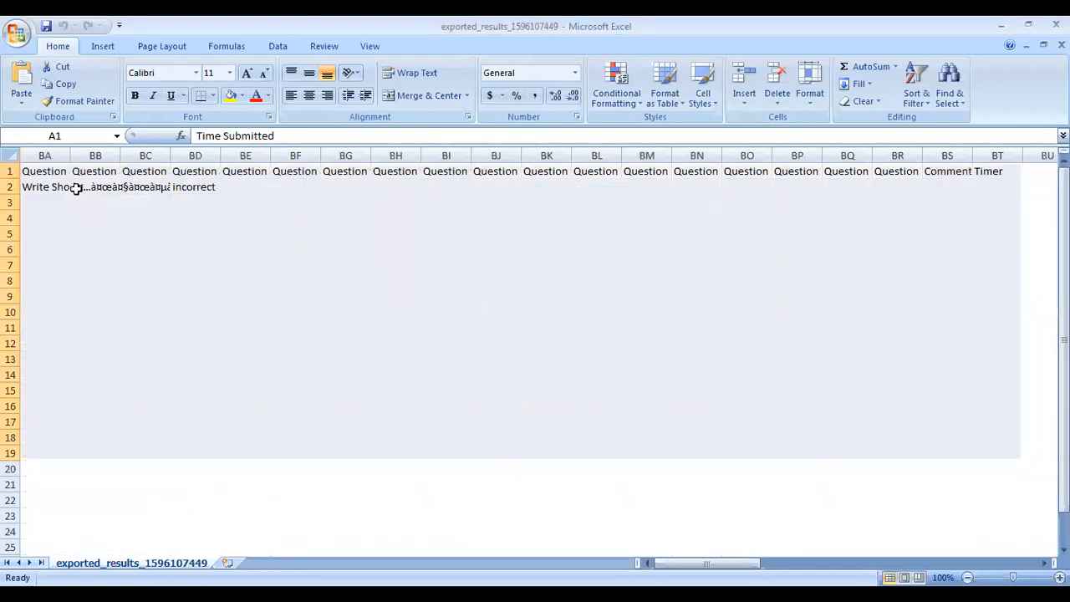
pyautogui.click(1021, 460)
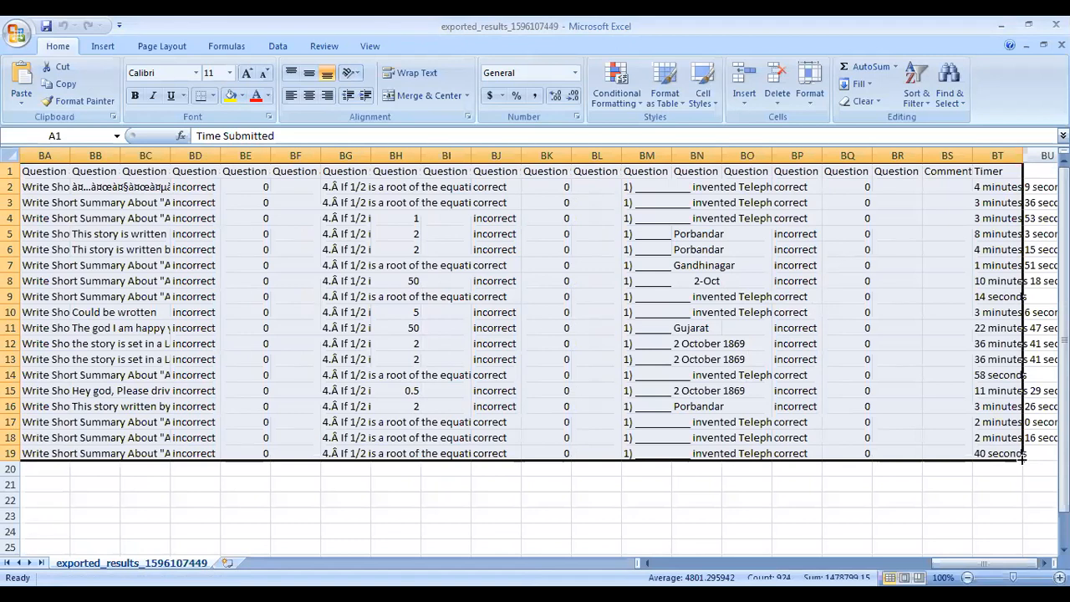
# - Widen all columns of the exported results sheet to about 21.43 (155 pixels)
pyautogui.click(252, 155)
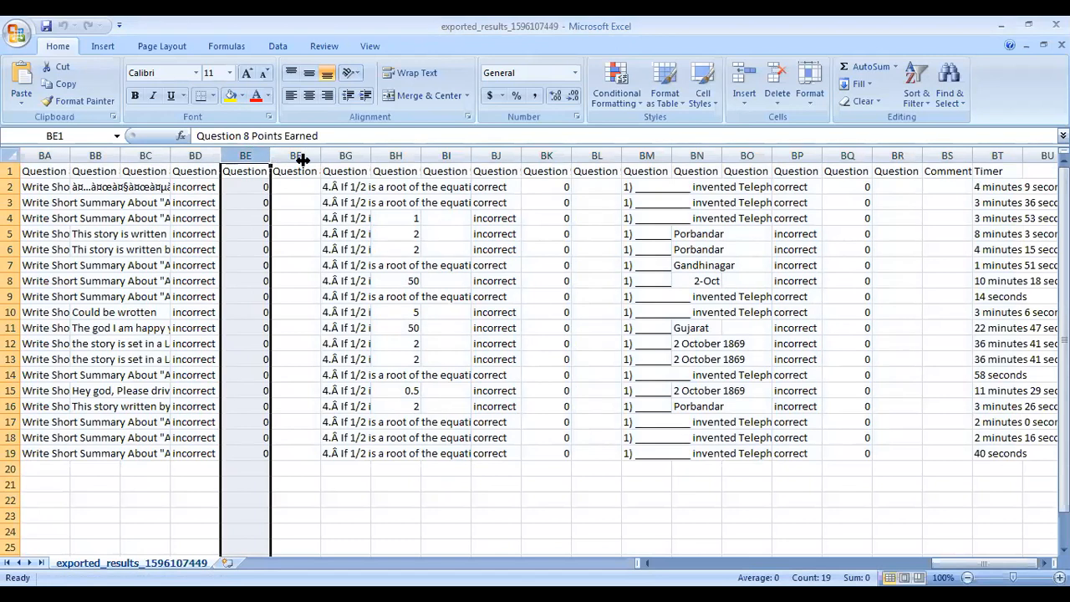
pyautogui.moveTo(270, 156)
pyautogui.mouseDown()
pyautogui.moveTo(365, 155)
pyautogui.moveTo(272, 156)
pyautogui.mouseUp()
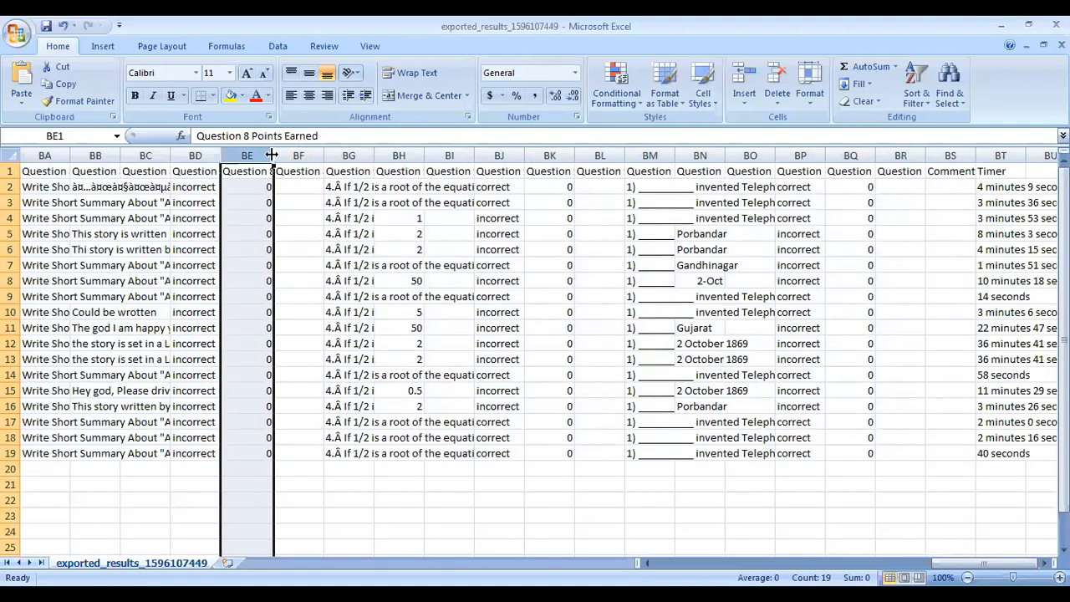
pyautogui.hotkey('ctrl', 'a')
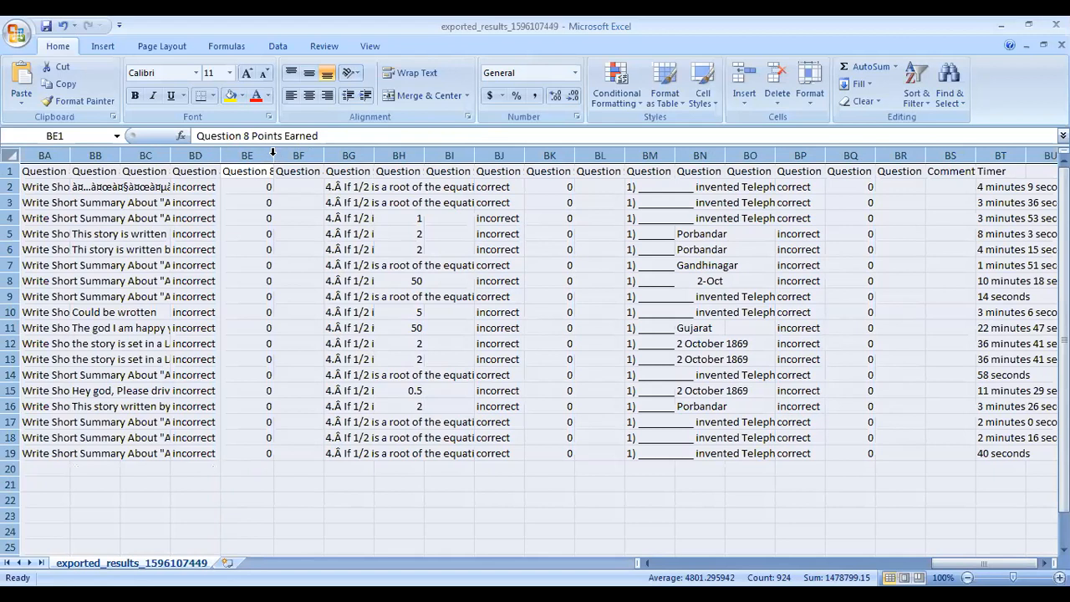
pyautogui.moveTo(272, 152); pyautogui.dragTo(281, 154)
pyautogui.click(242, 156)
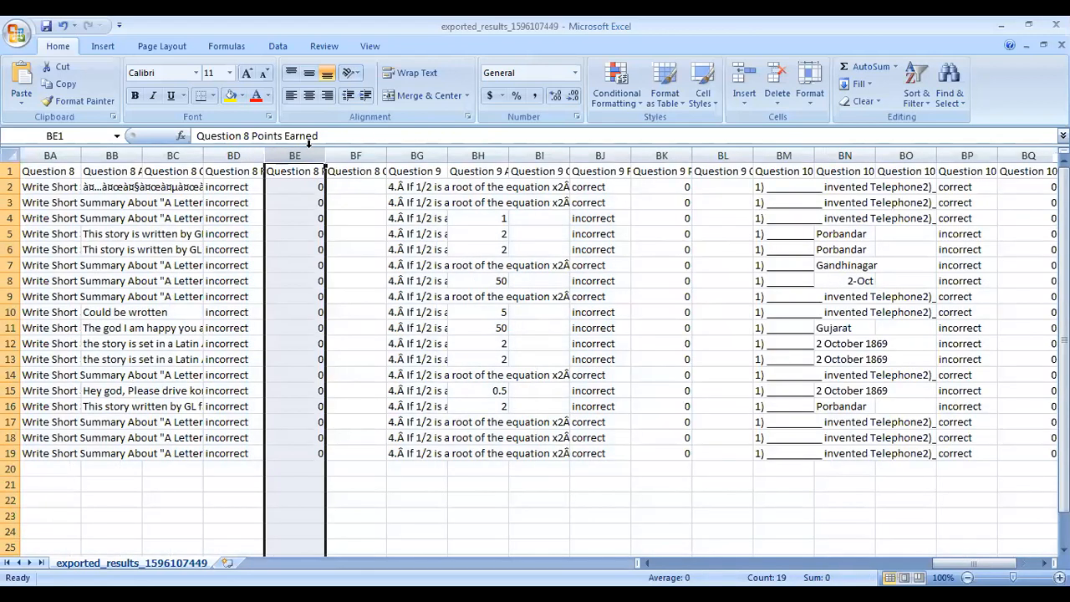
pyautogui.hotkey('ctrl', 'a')
pyautogui.click(308, 146)
pyautogui.hotkey('ctrl', 'a')
pyautogui.moveTo(326, 155); pyautogui.dragTo(412, 156)
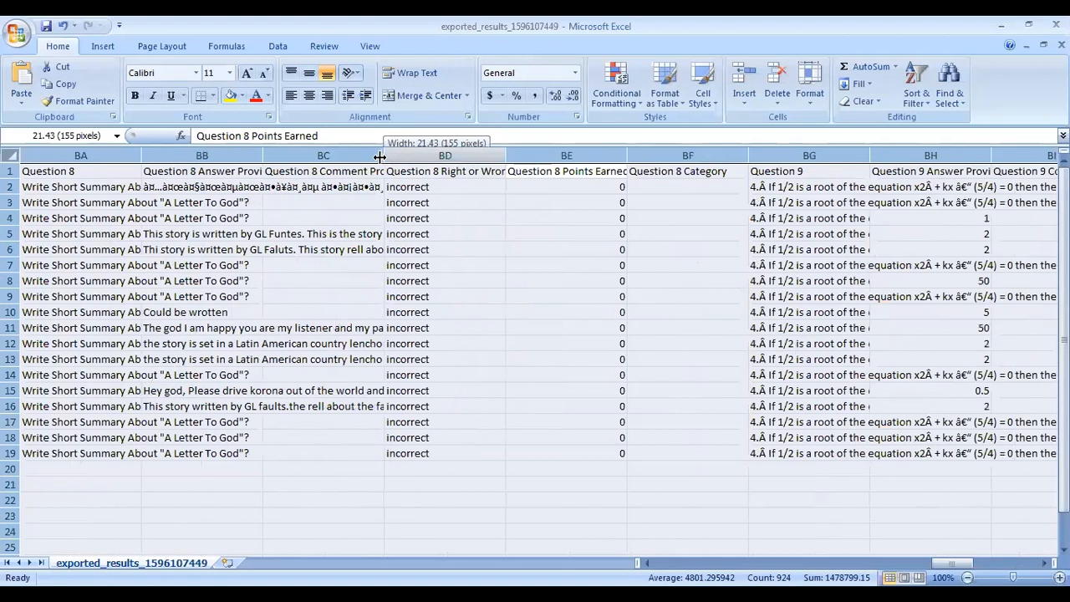
pyautogui.click(380, 154)
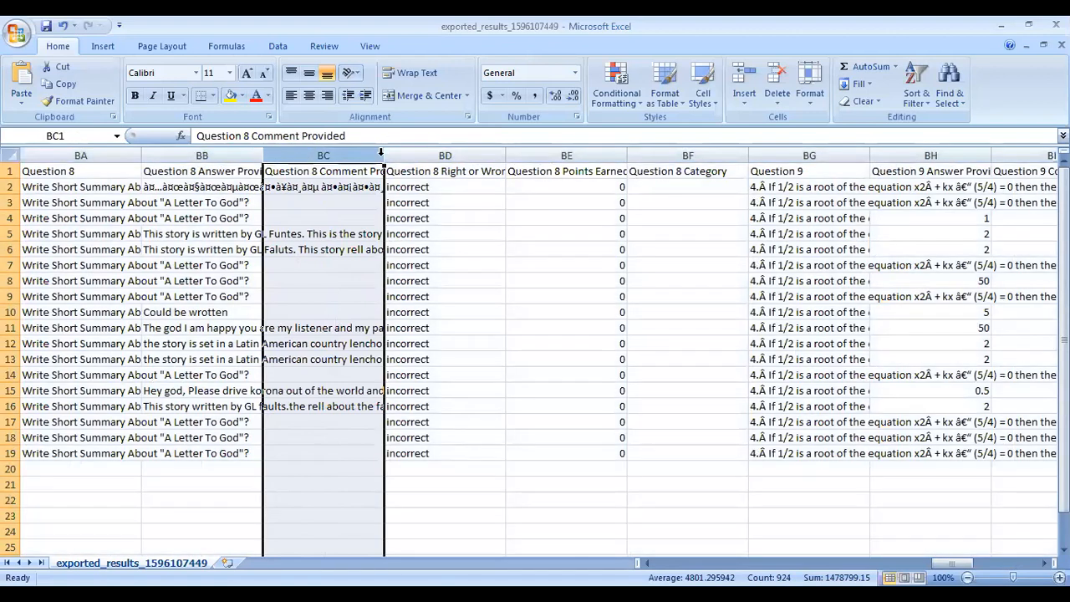
# - Widen all columns of the sheet further, enough to fit the full Question 8 headings
pyautogui.hotkey('ctrl', 'a')
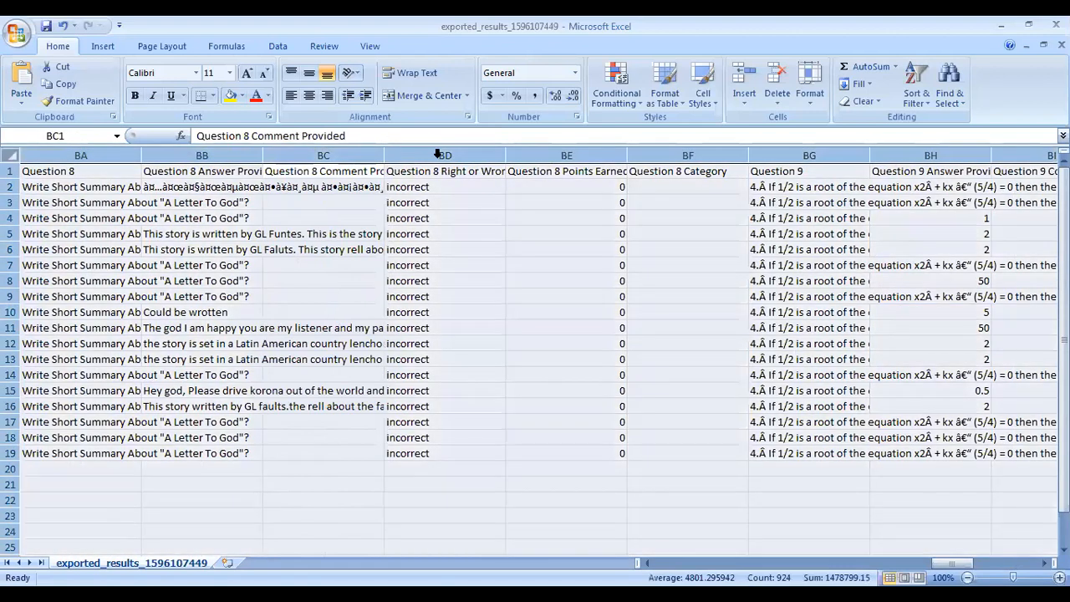
pyautogui.moveTo(506, 156); pyautogui.dragTo(559, 157)
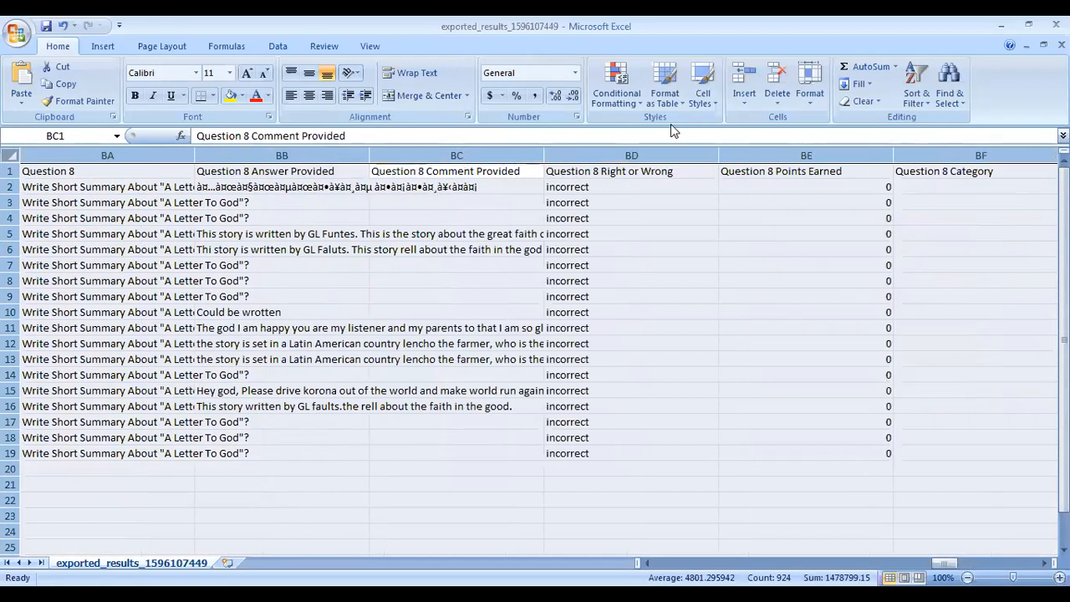
pyautogui.click(754, 249)
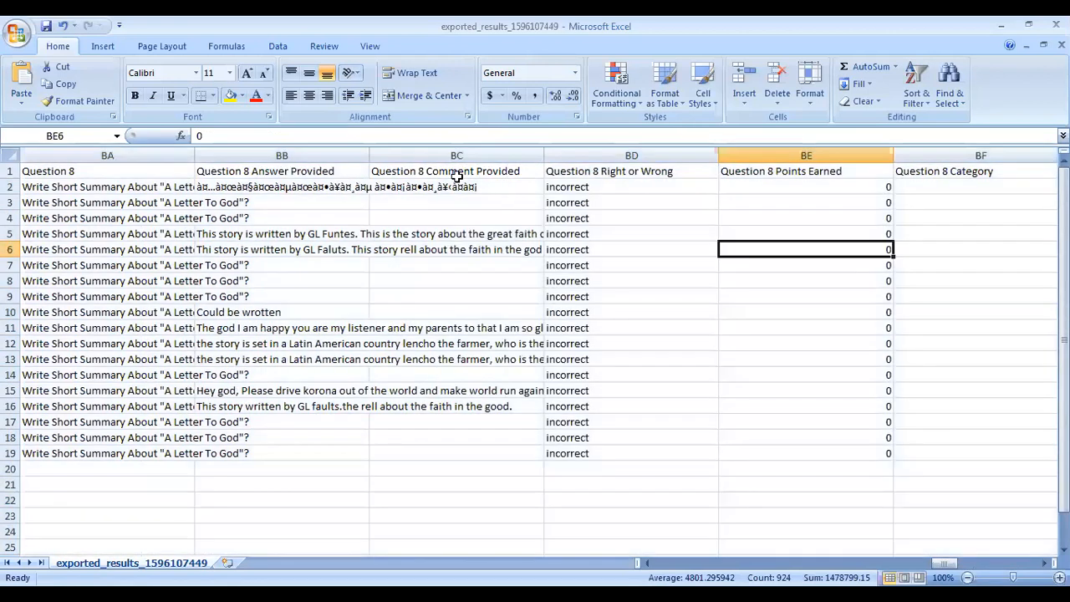
# - Examine the Question 8 comment cells and the Timer column at the end of the results
pyautogui.click(443, 233)
pyautogui.click(446, 249)
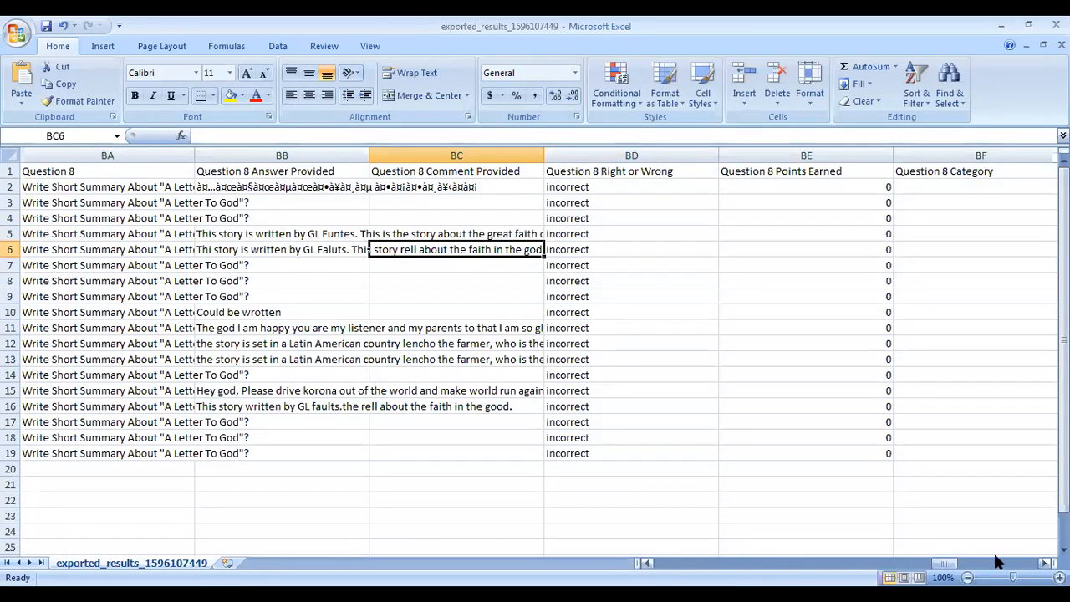
pyautogui.hscroll(5, 972, 430)
pyautogui.click(816, 279)
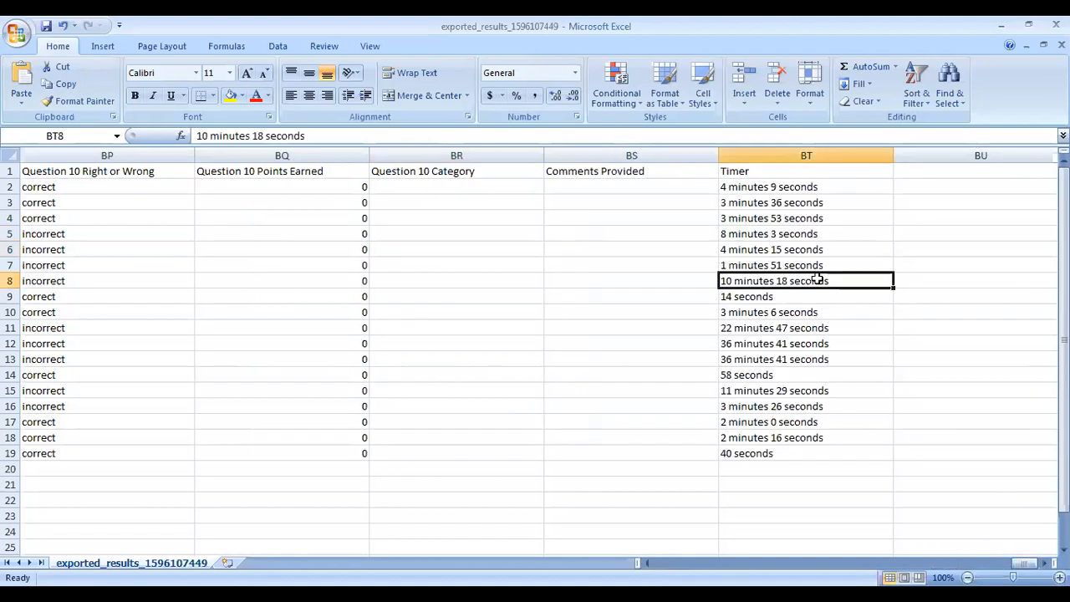
# - Examine the Question 10 results, checking the Comment Provided, Right or Wrong and Answer Provided columns
pyautogui.moveTo(1017, 565); pyautogui.dragTo(492, 225)
pyautogui.click(475, 219)
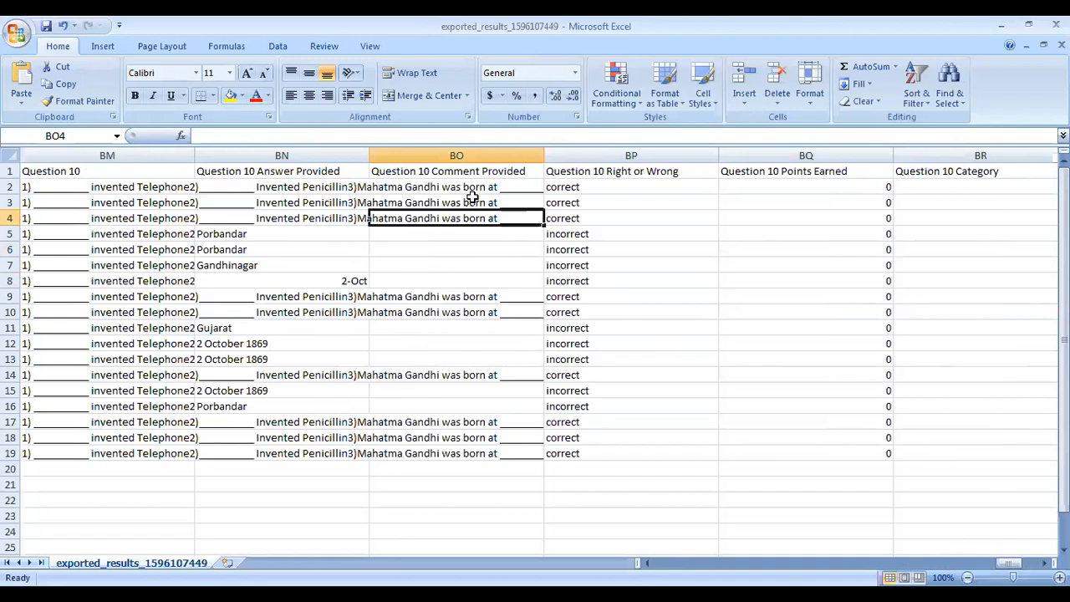
pyautogui.click(581, 186)
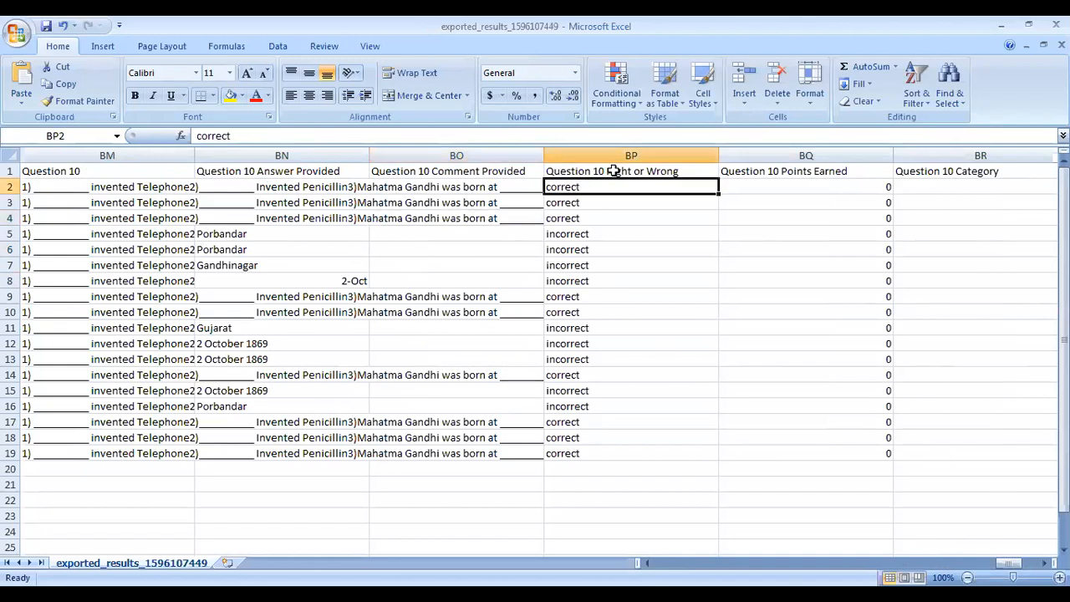
pyautogui.hotkey('ctrl', 'space')
pyautogui.click(267, 202)
pyautogui.click(259, 231)
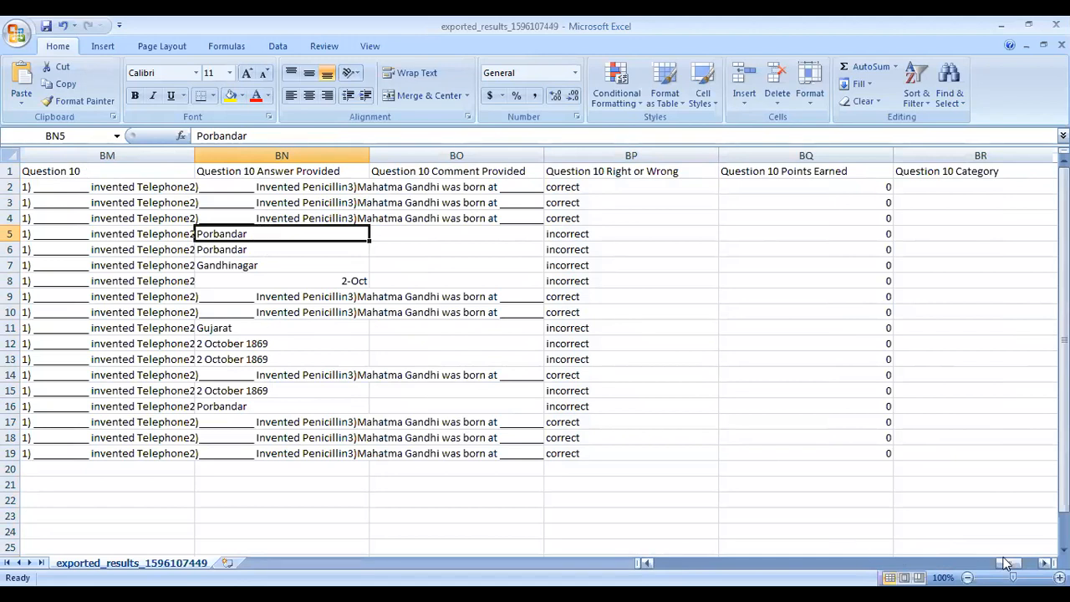
pyautogui.moveTo(1008, 567); pyautogui.dragTo(1001, 572)
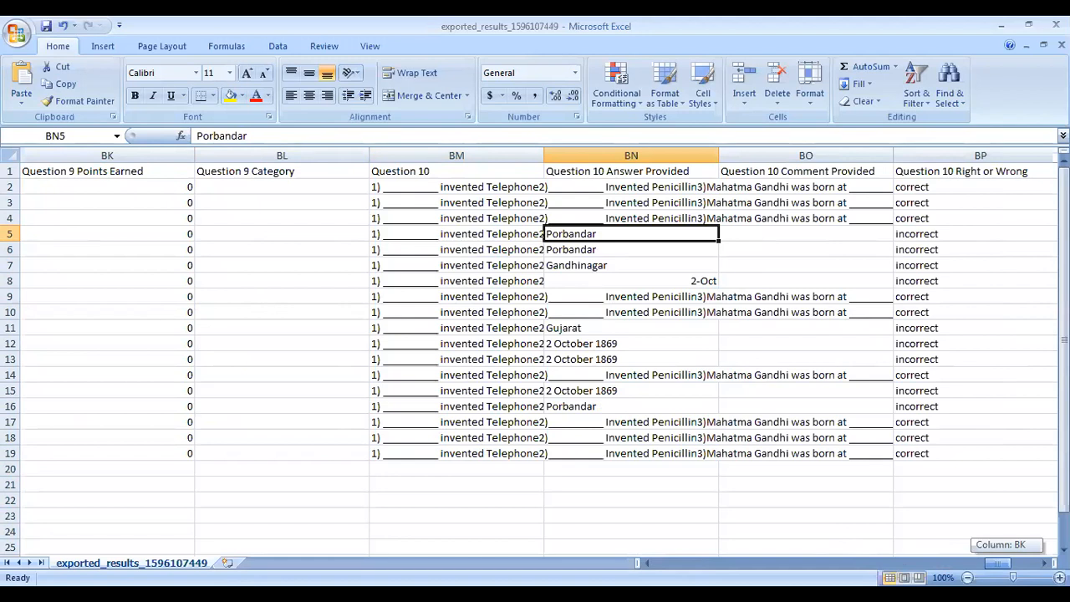
# - Return to the start of the sheet and inspect the first submission's row and its User ID cell
pyautogui.moveTo(1001, 563); pyautogui.dragTo(165, 220)
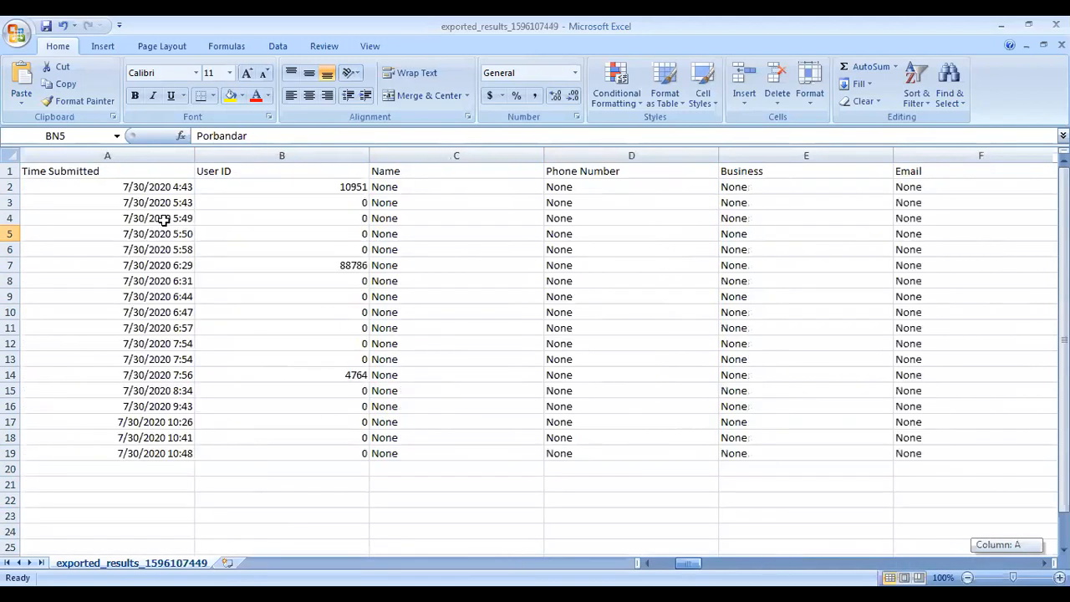
pyautogui.click(10, 189)
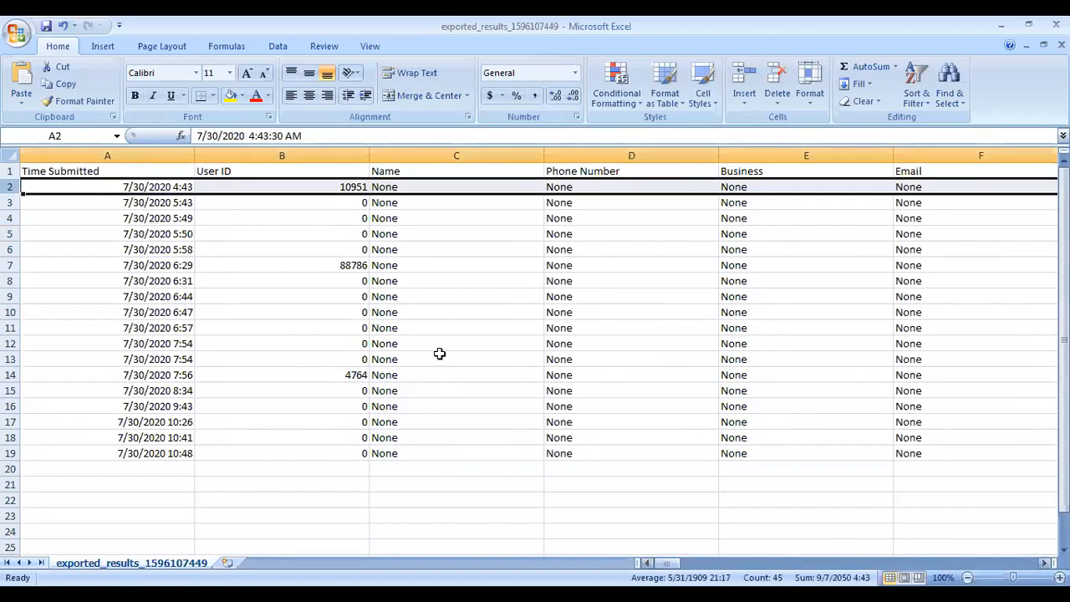
pyautogui.click(344, 189)
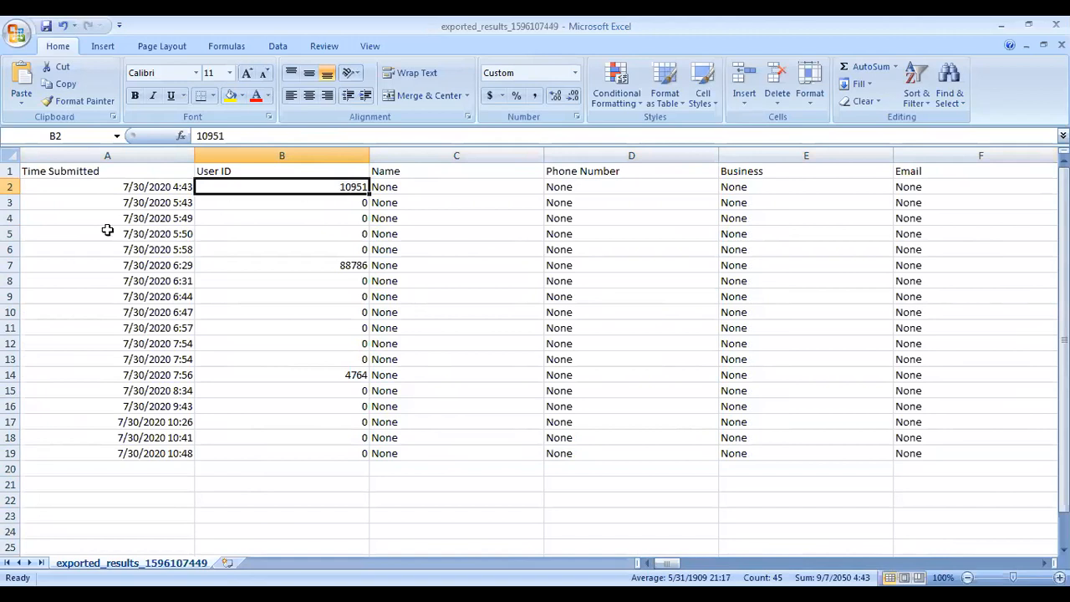
pyautogui.click(12, 187)
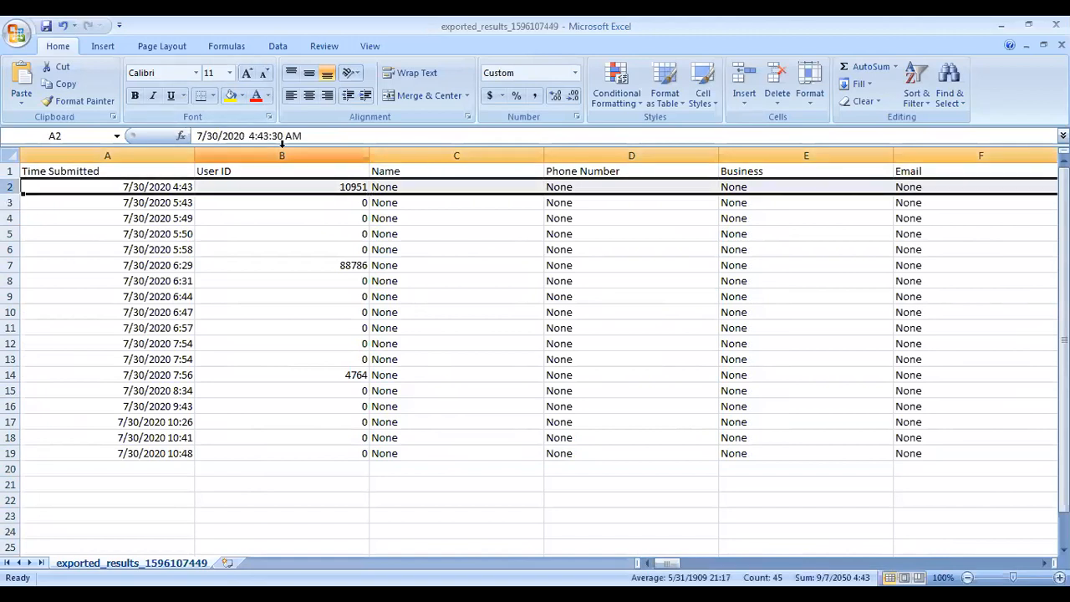
# - Freeze panes at the User ID column so that Time Submitted stays in place while scrolling sideways
pyautogui.click(282, 151)
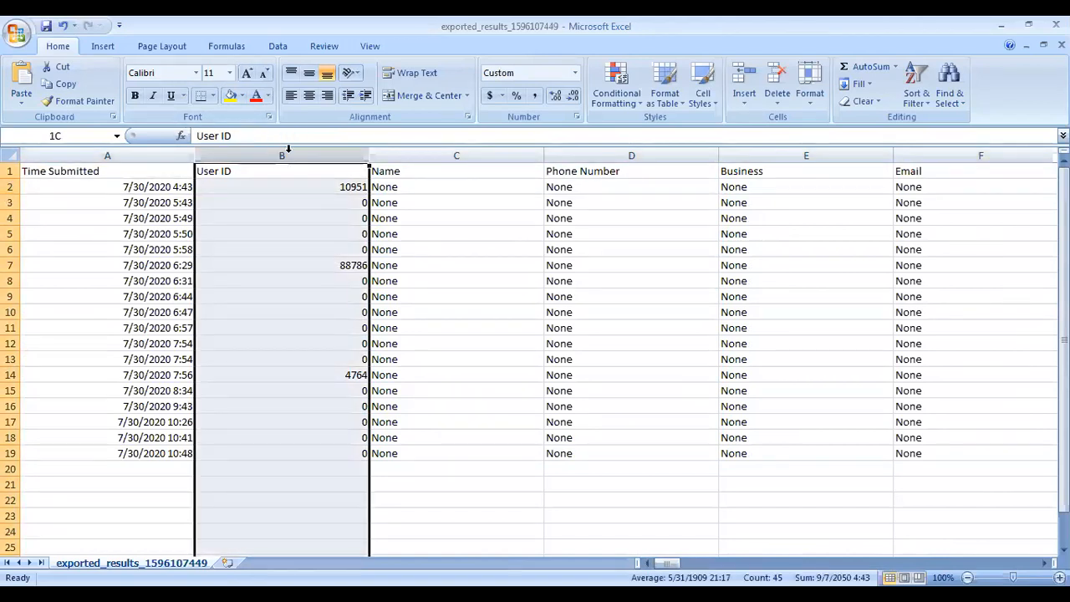
pyautogui.moveTo(329, 151); pyautogui.dragTo(339, 152)
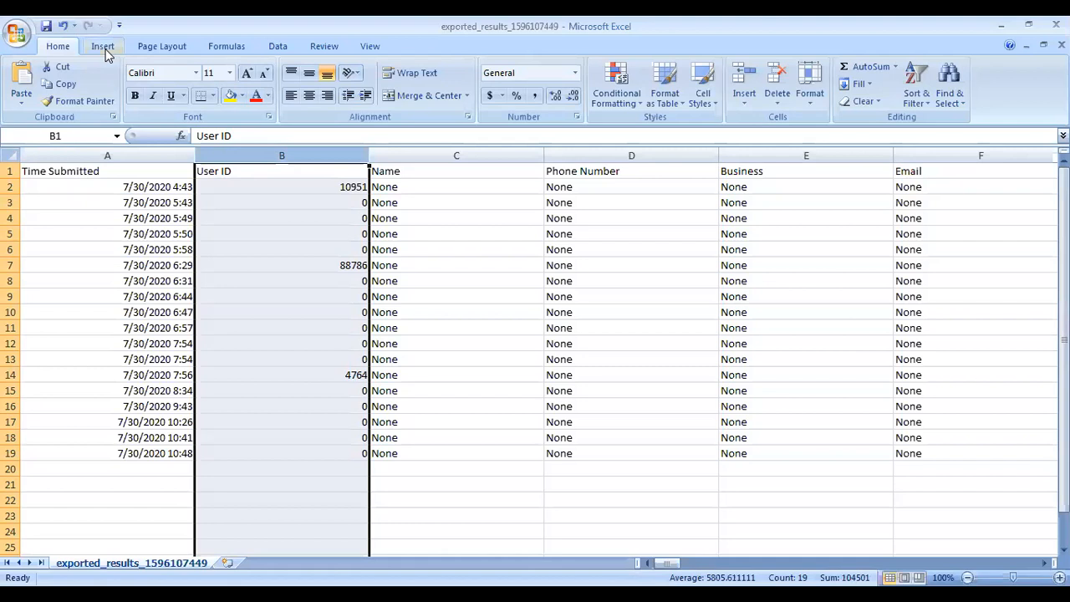
pyautogui.click(21, 39)
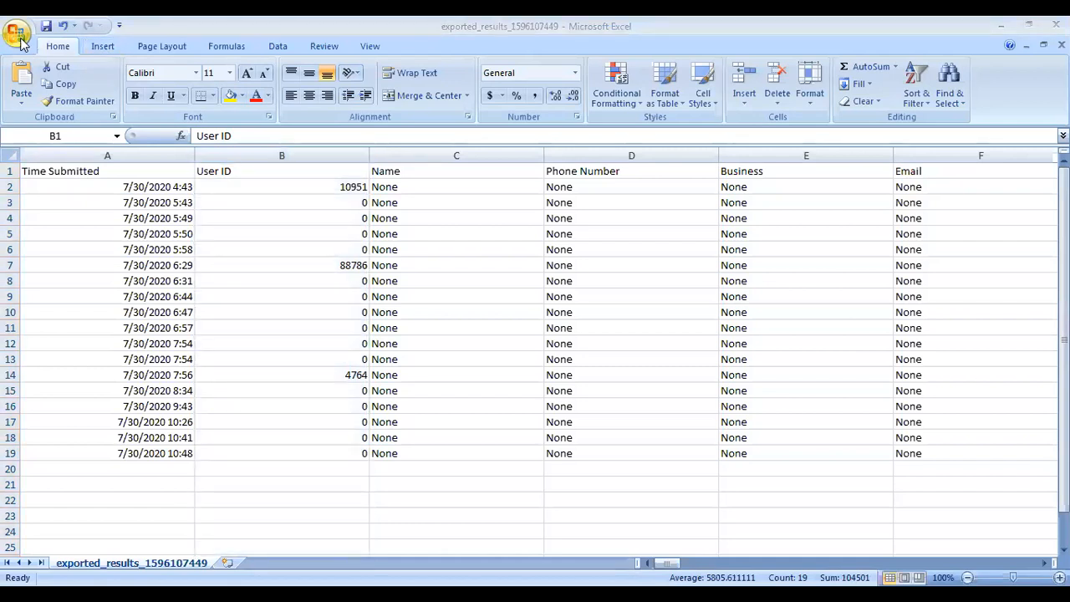
pyautogui.click(21, 38)
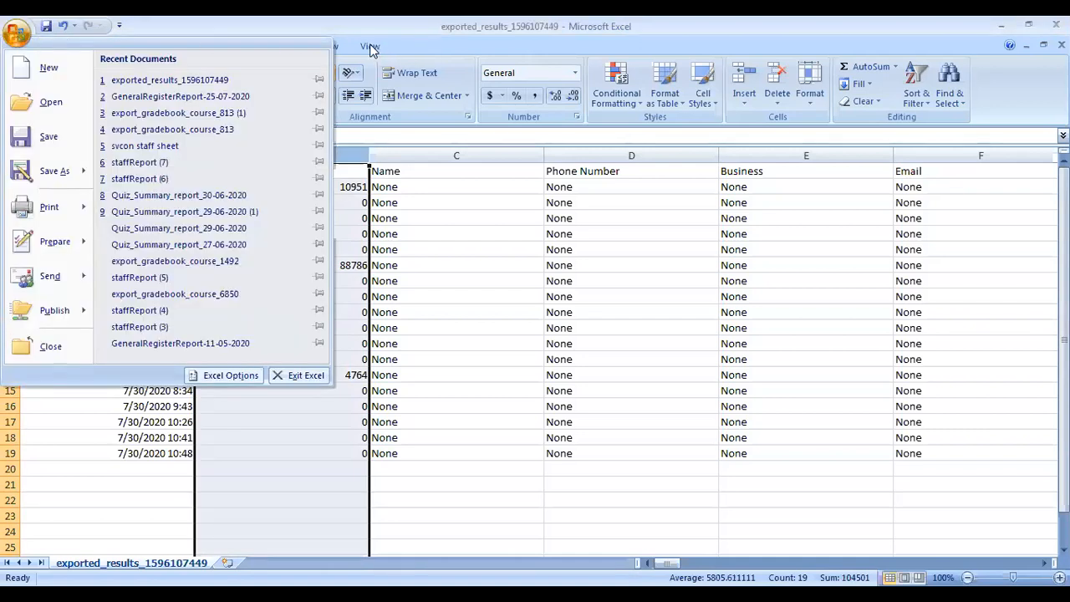
pyautogui.click(473, 145)
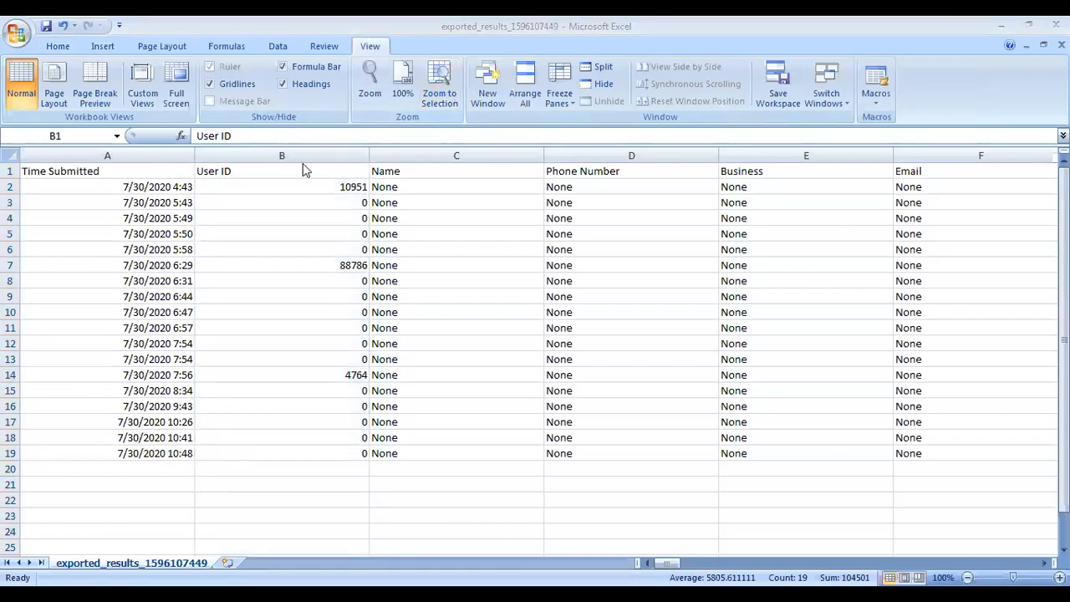
pyautogui.click(566, 98)
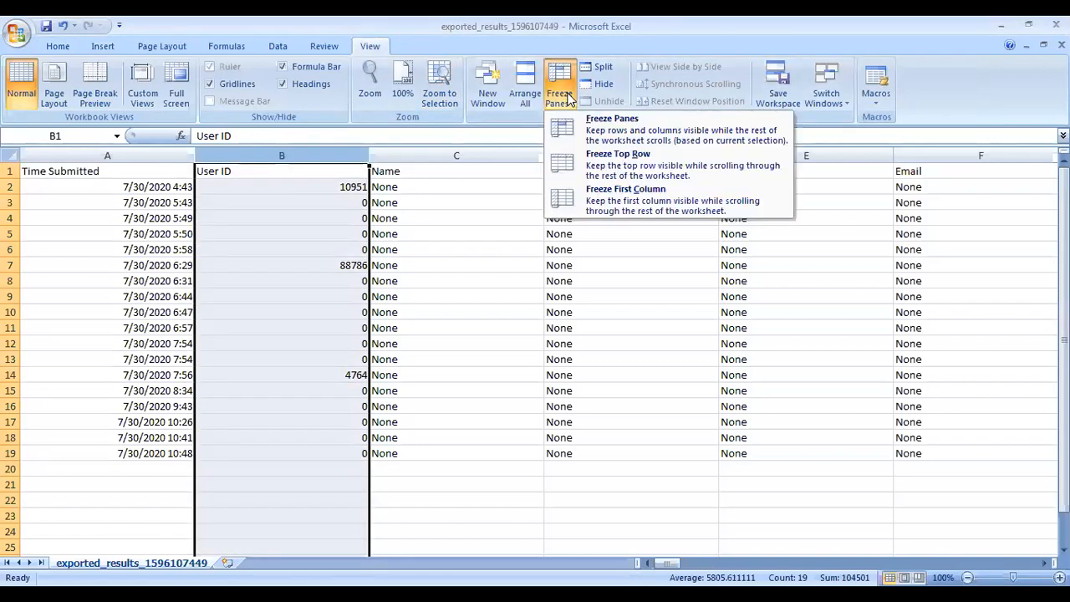
pyautogui.click(568, 140)
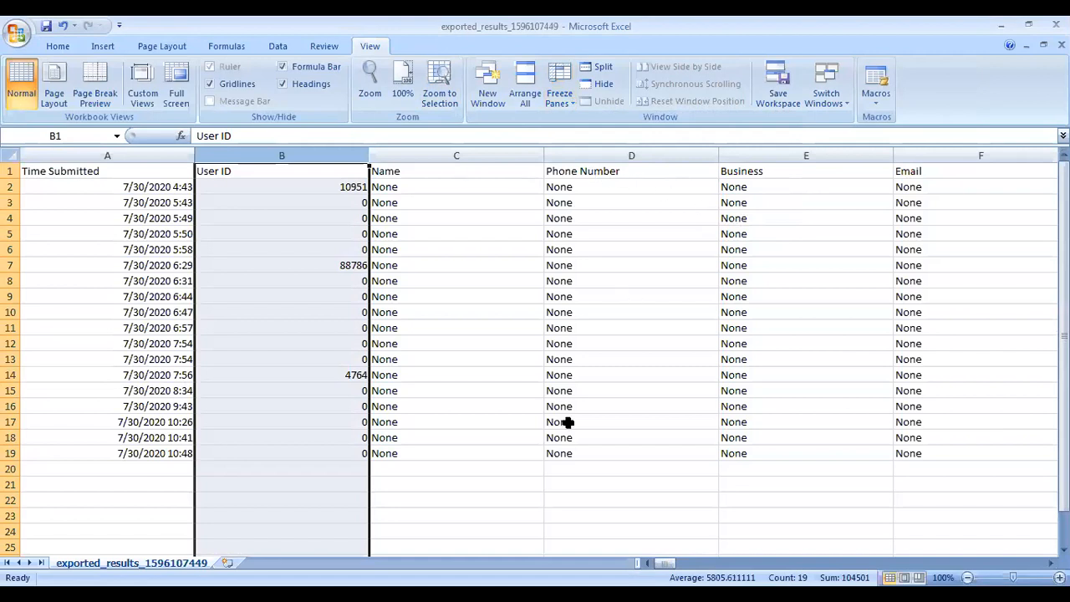
pyautogui.moveTo(665, 564)
pyautogui.mouseDown()
pyautogui.moveTo(715, 566)
pyautogui.moveTo(672, 566)
pyautogui.mouseUp()
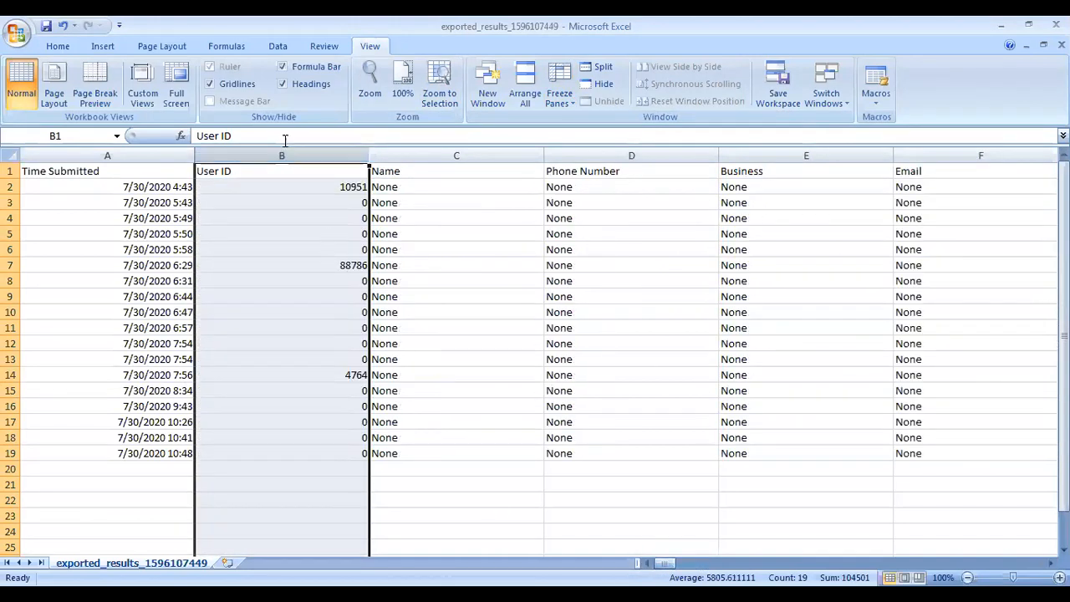
pyautogui.moveTo(669, 568); pyautogui.dragTo(568, 573)
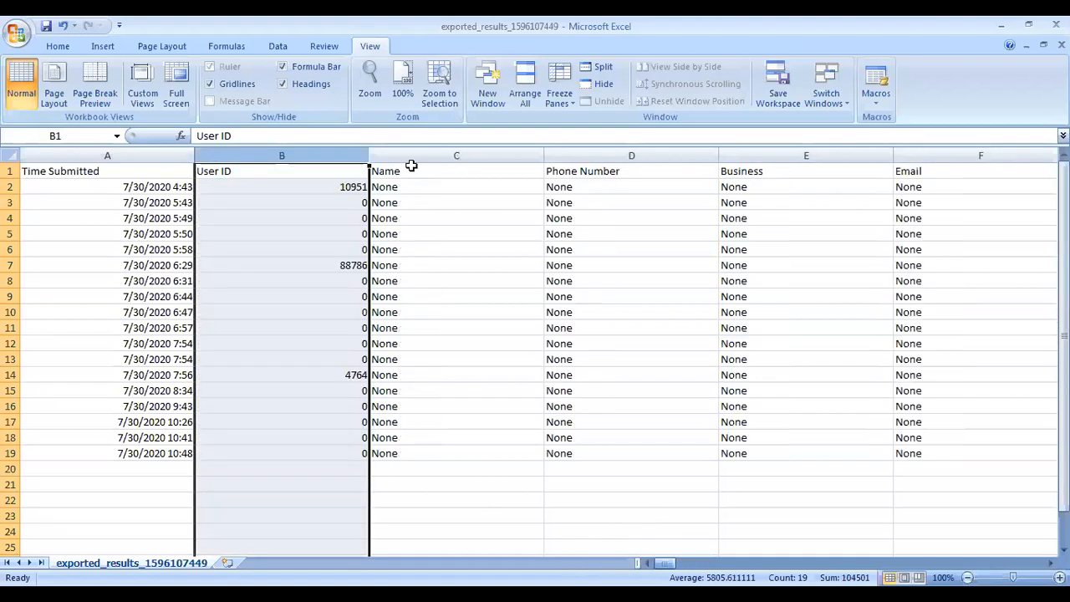
# - Unfreeze the panes and refreeze them at the Name column to keep both Time Submitted and User ID in place
pyautogui.click(438, 156)
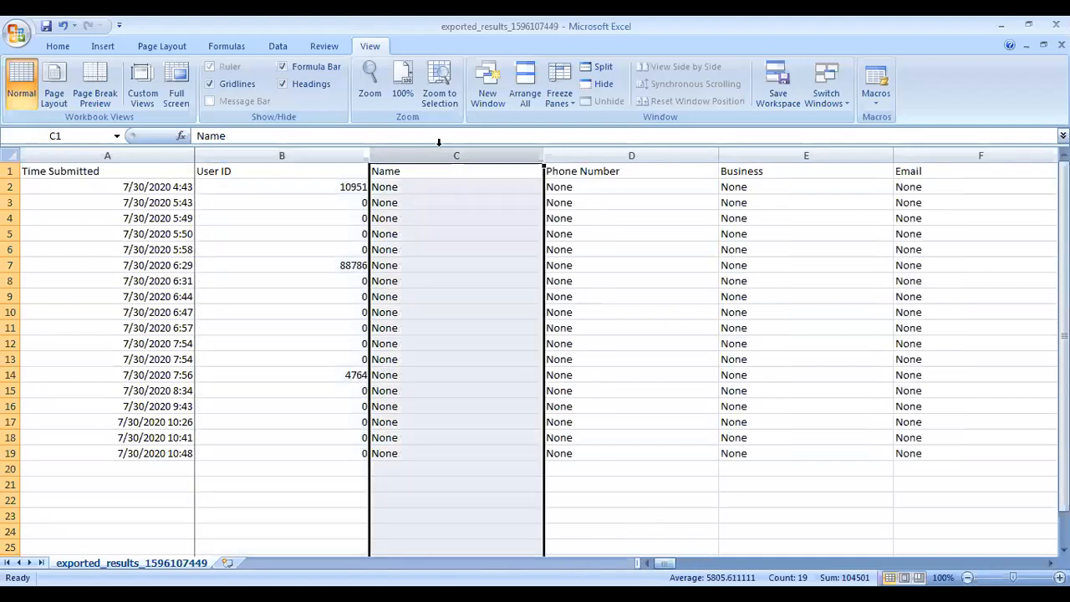
pyautogui.click(560, 90)
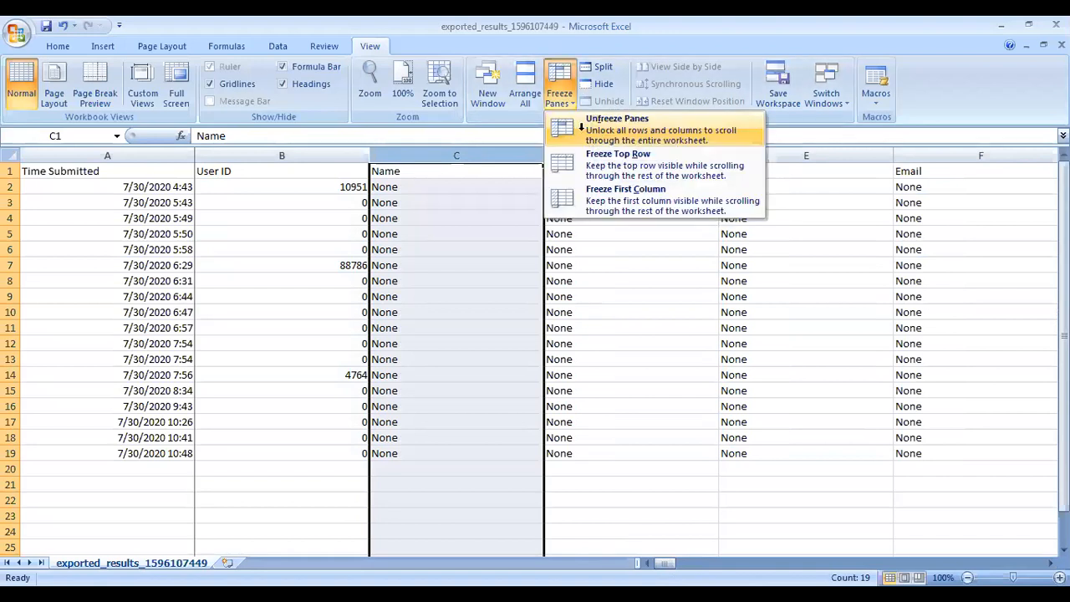
pyautogui.click(583, 136)
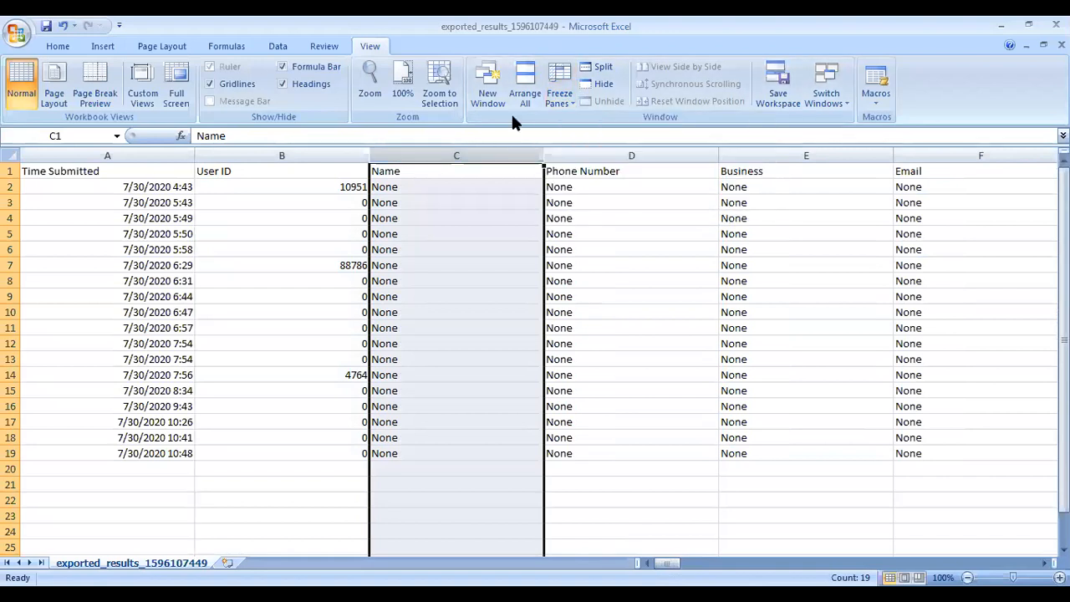
pyautogui.click(558, 101)
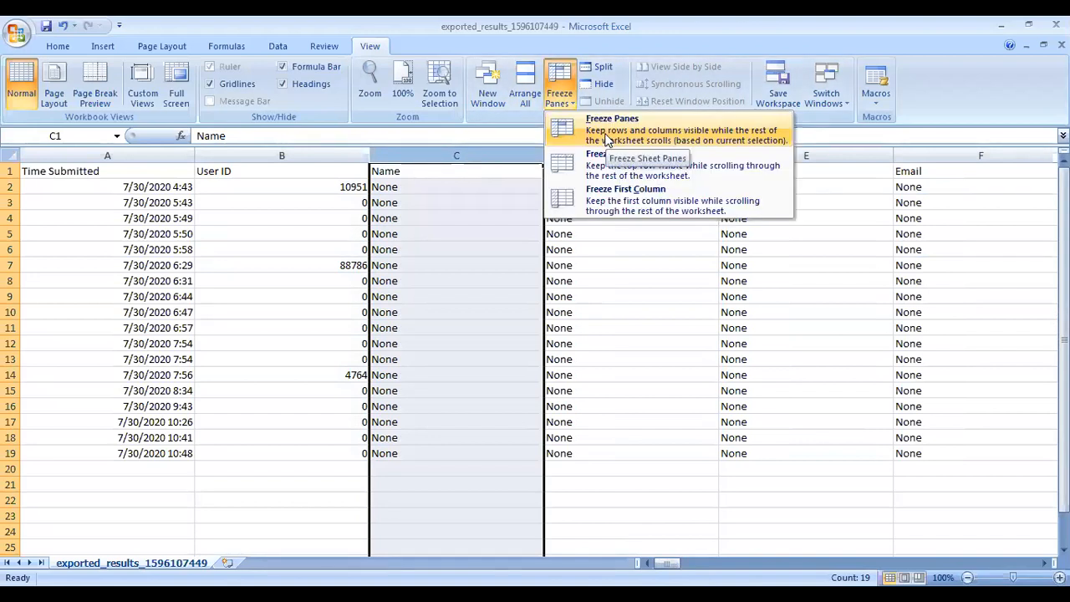
pyautogui.click(608, 138)
# - Review the answers and right-or-wrong columns from Question 1 through Question 4 beside the frozen columns
pyautogui.moveTo(679, 562); pyautogui.dragTo(711, 548)
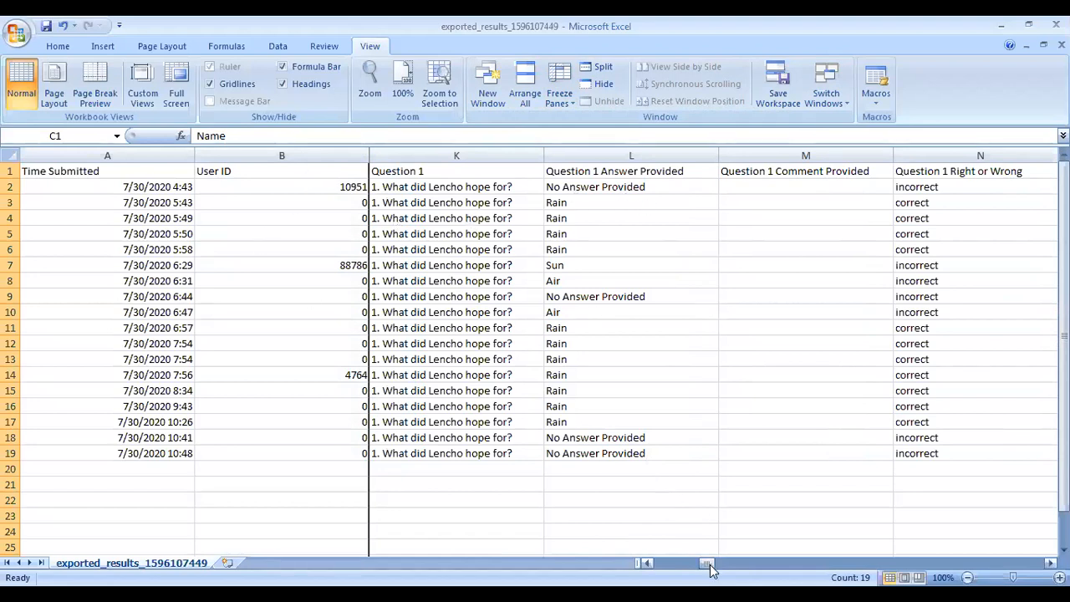
pyautogui.moveTo(710, 568); pyautogui.dragTo(781, 572)
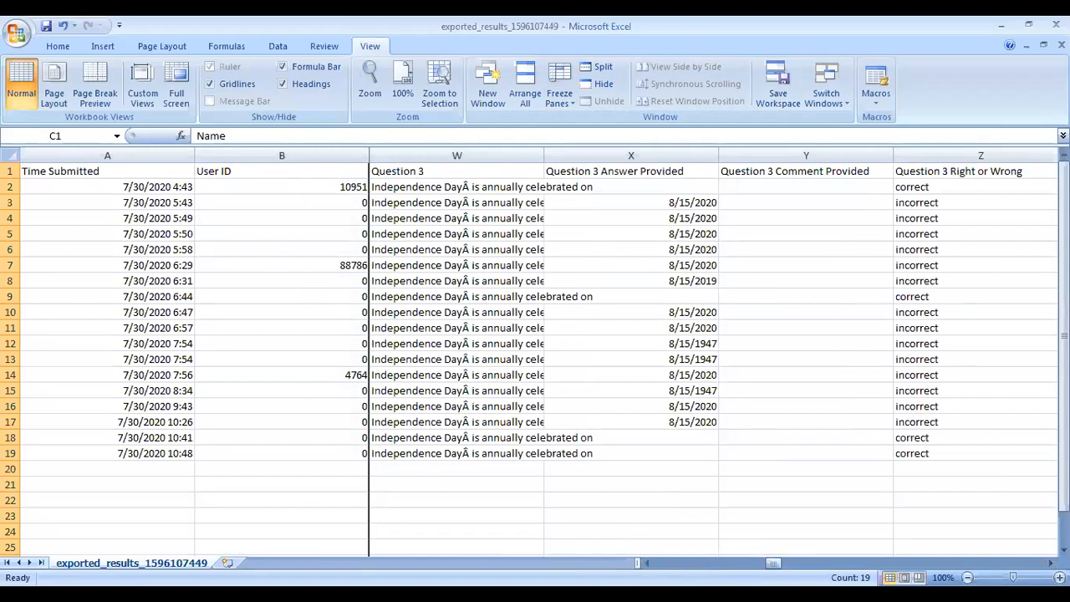
pyautogui.moveTo(778, 565); pyautogui.dragTo(810, 551)
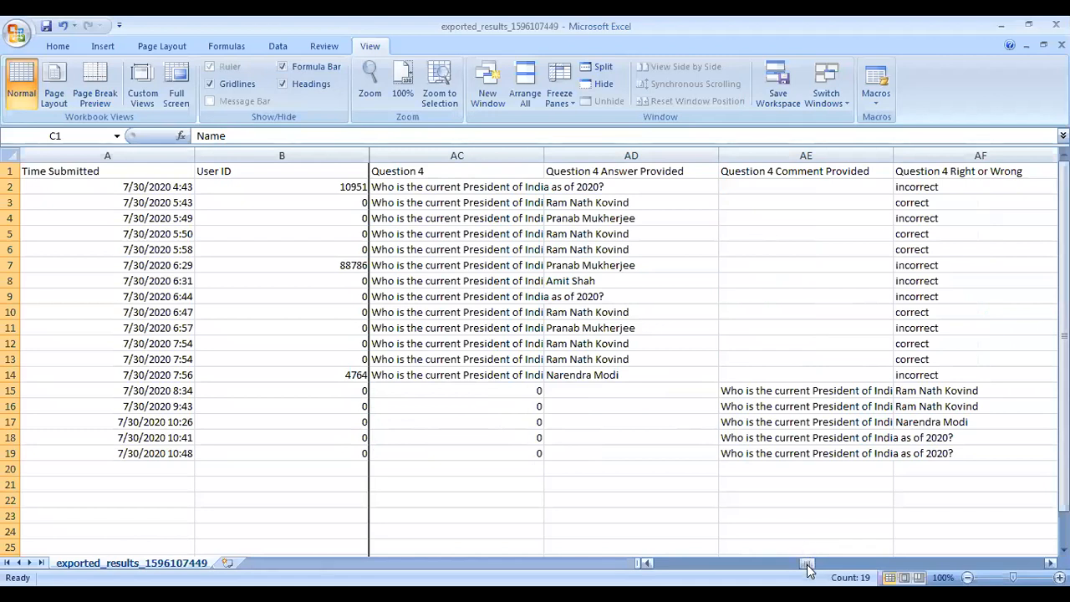
pyautogui.moveTo(808, 569); pyautogui.dragTo(826, 570)
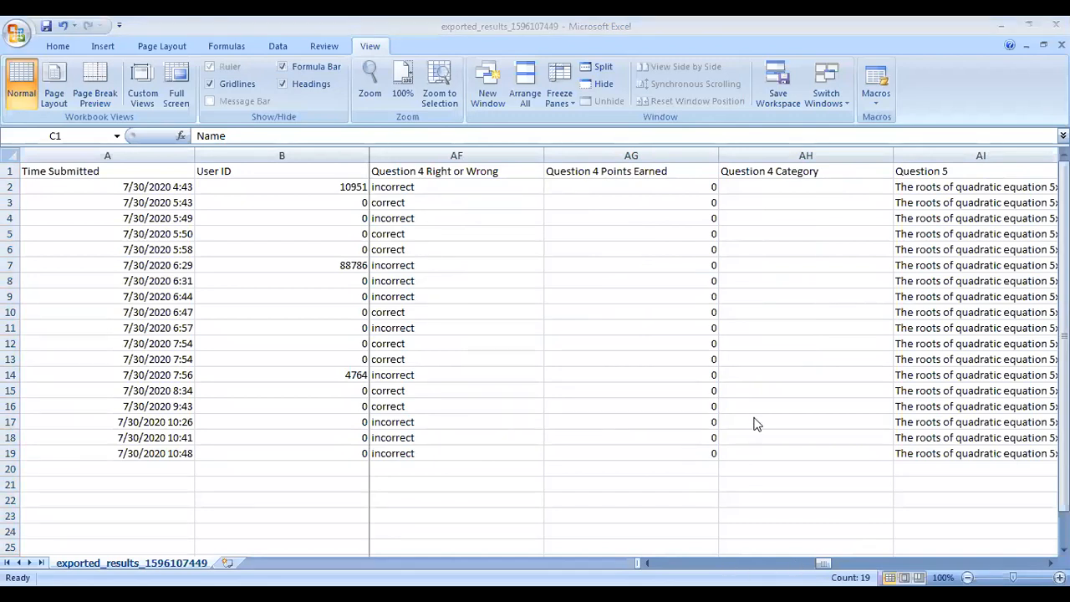
# - Switch to Chrome and review the result filters, export option and question charts on the General Quiz reporting page
pyautogui.hotkey('alt', 'Tab')
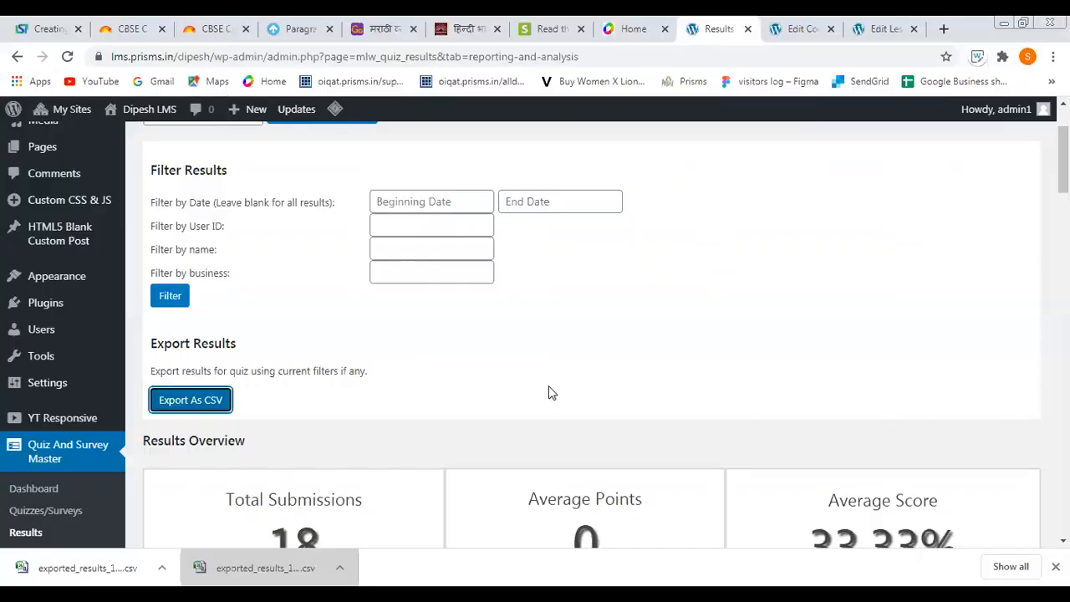
pyautogui.click(949, 499)
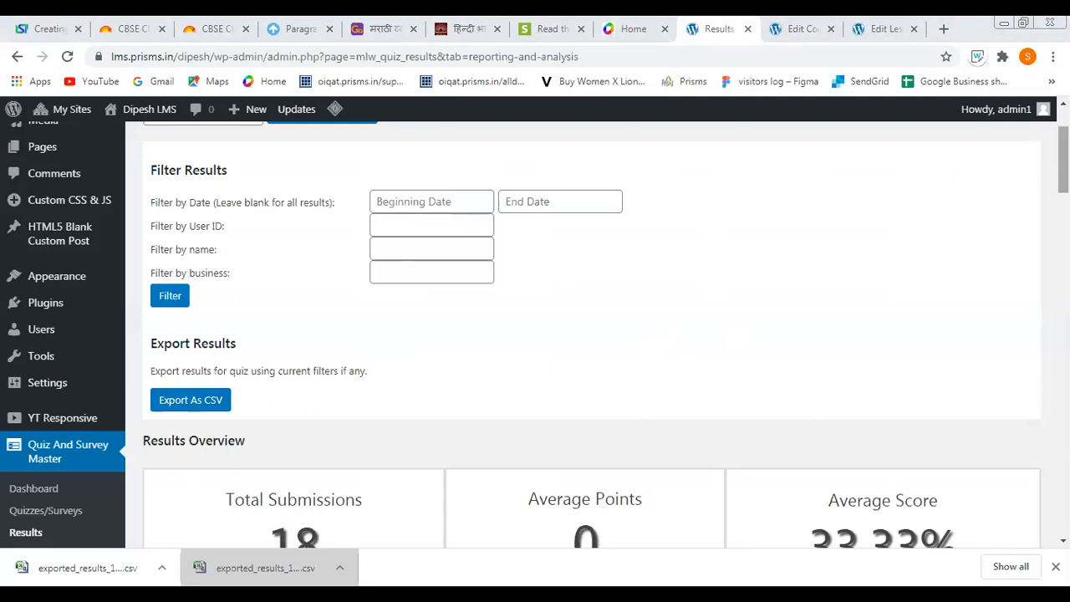
pyautogui.scroll(-6, 585, 334)
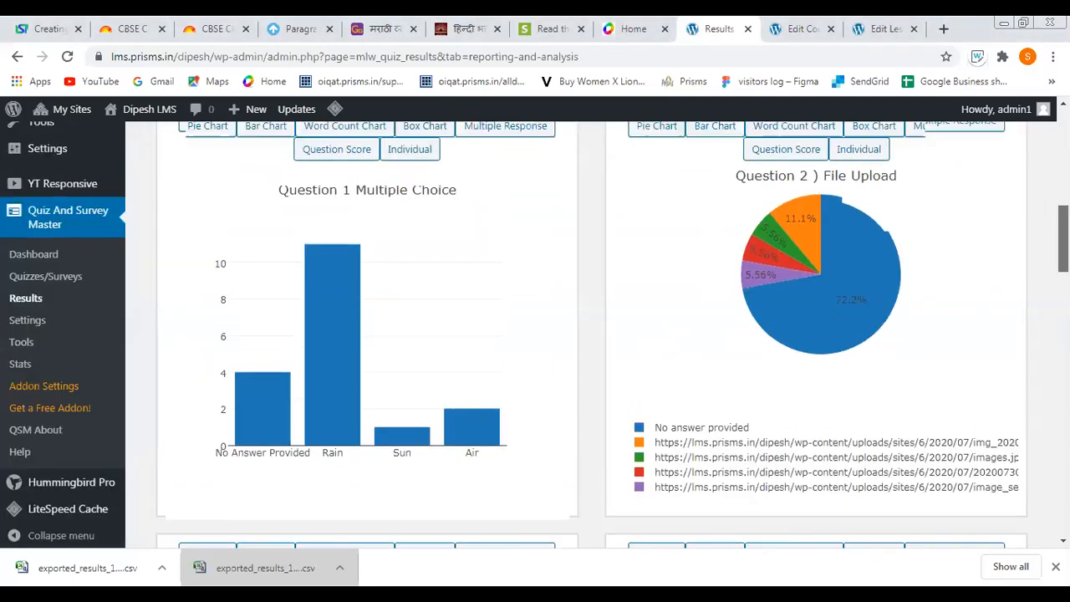
pyautogui.scroll(10, 585, 334)
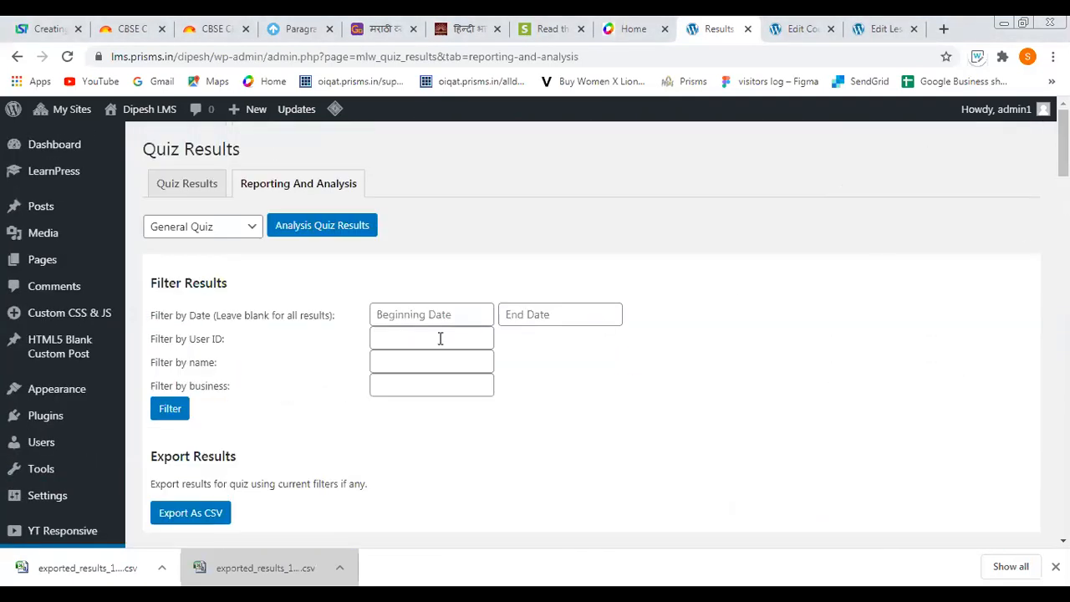
pyautogui.scroll(-3, 766, 301)
pyautogui.scroll(-3, 769, 299)
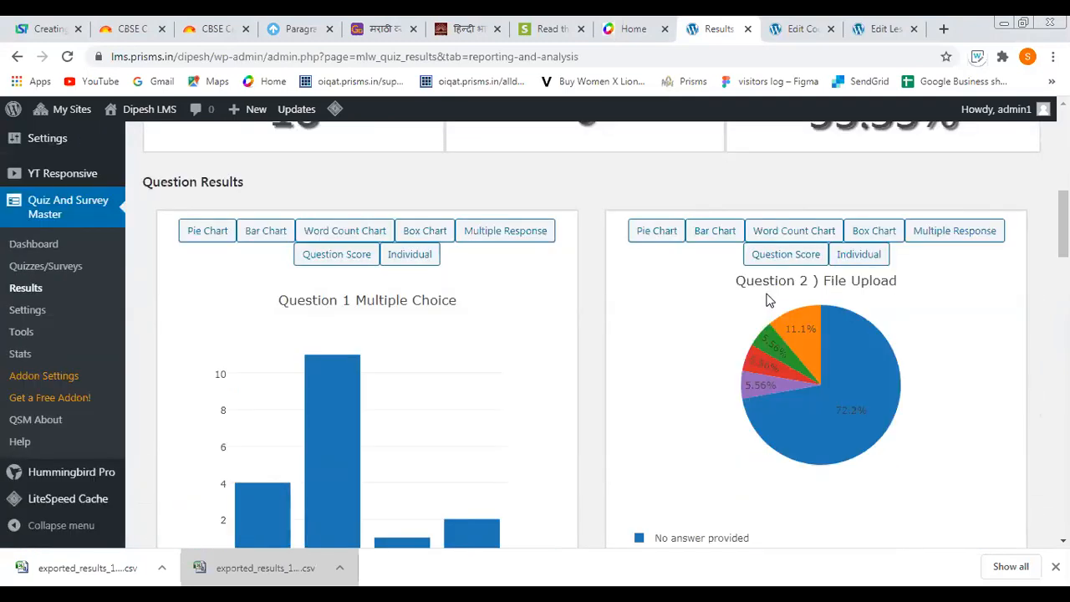
# - Examine the answer charts for Questions 1 to 4 in the General Quiz question results
pyautogui.scroll(-1, 770, 304)
pyautogui.scroll(-3, 767, 304)
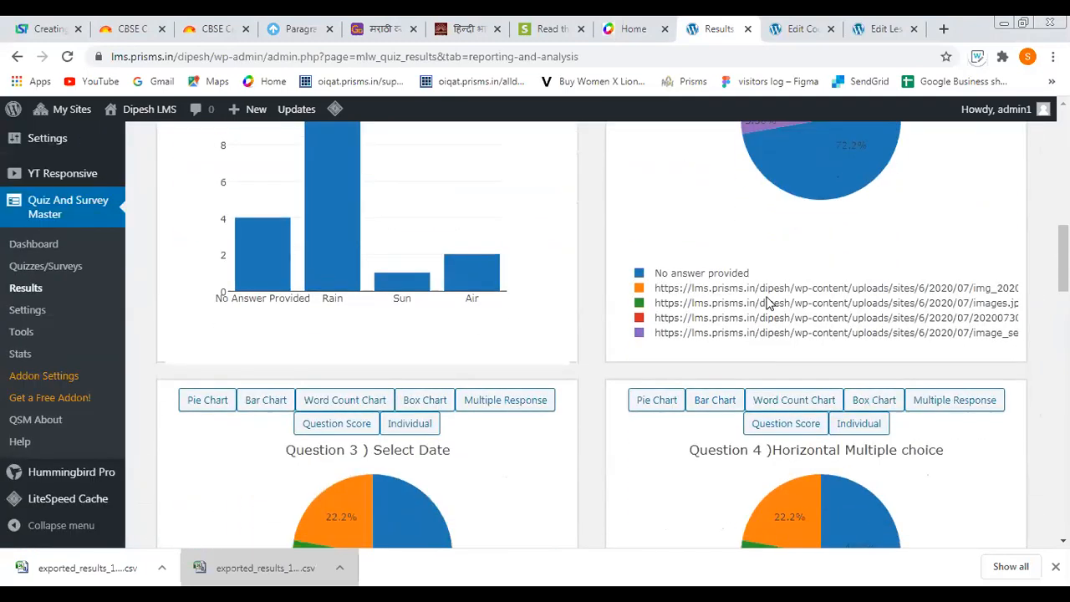
pyautogui.moveTo(809, 399)
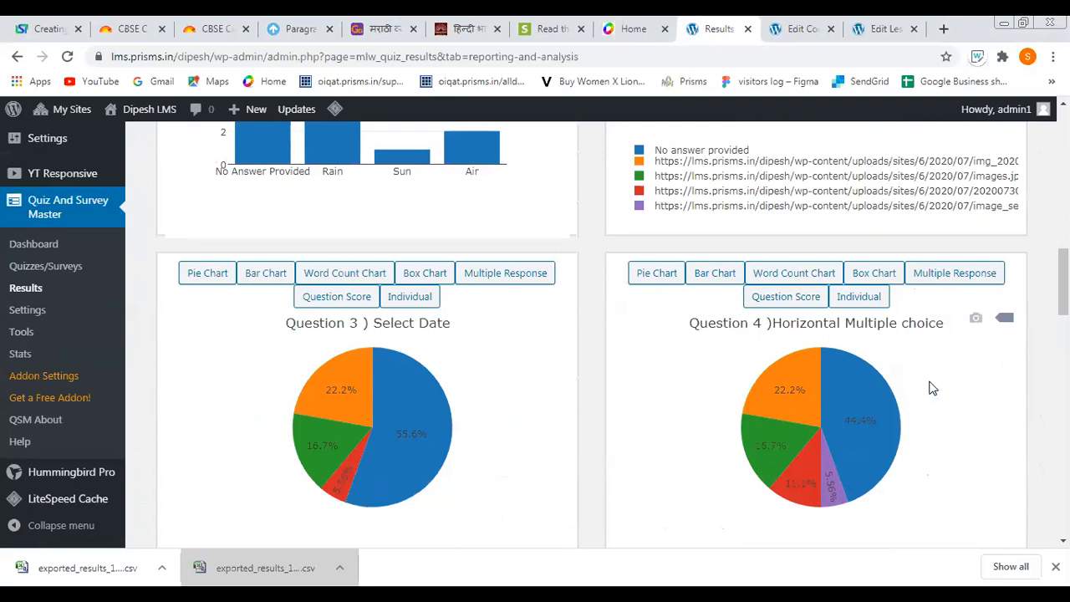
pyautogui.scroll(3, 317, 408)
pyautogui.scroll(-3, 327, 401)
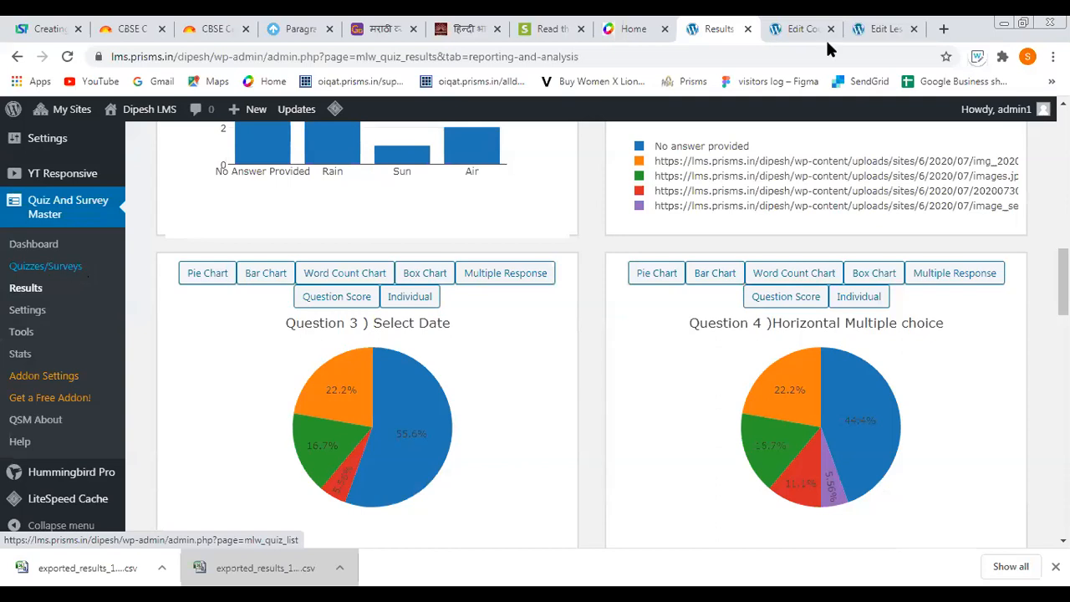
# - Request the Quizzes/Surveys list and close the two leftover WordPress course and lesson editing pages
pyautogui.click(56, 278)
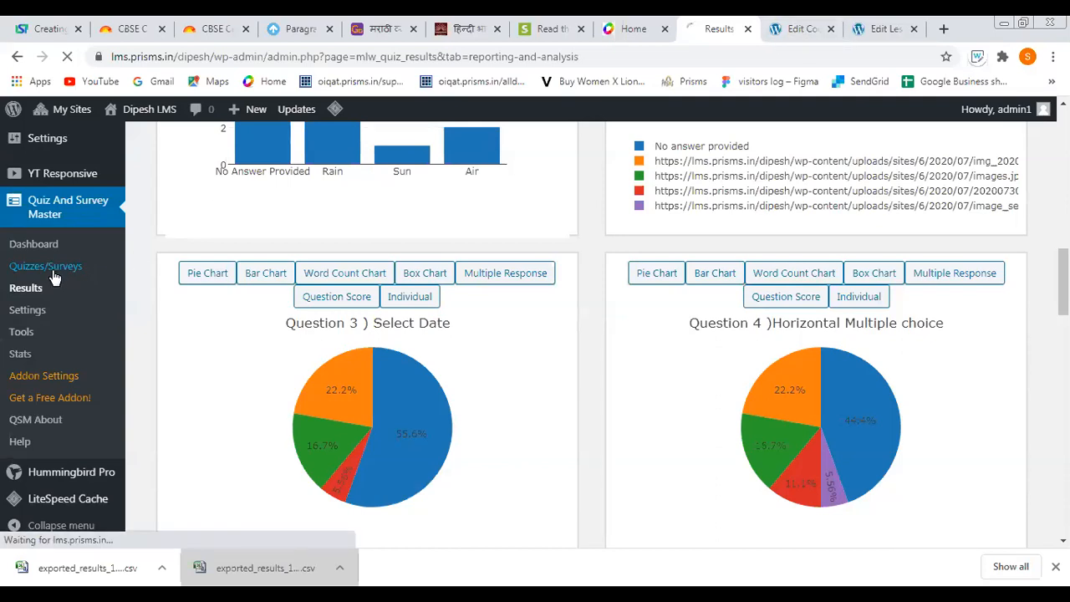
pyautogui.click(831, 28)
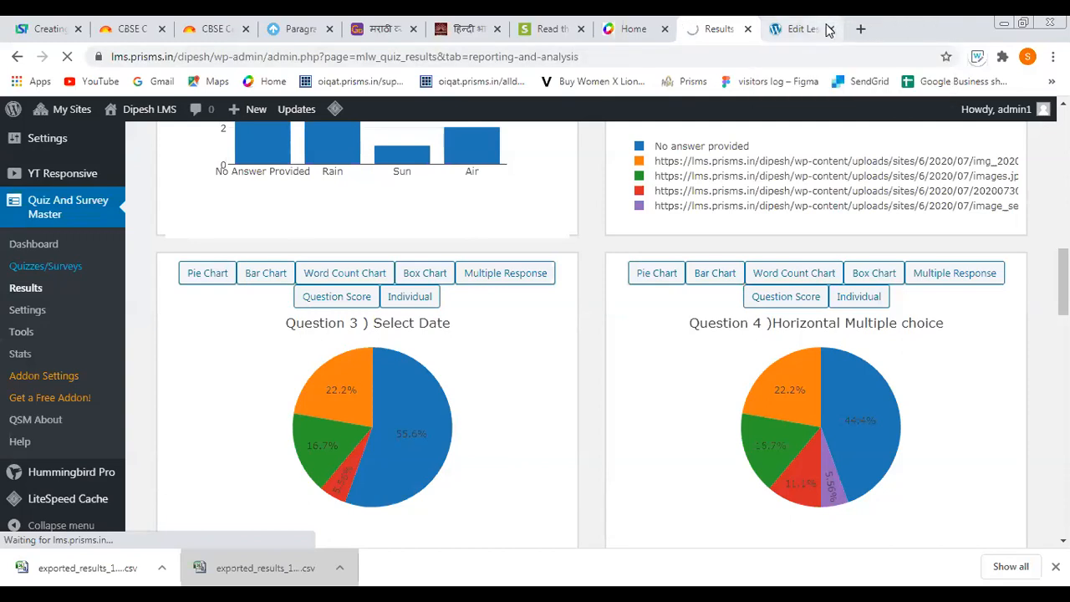
pyautogui.click(830, 29)
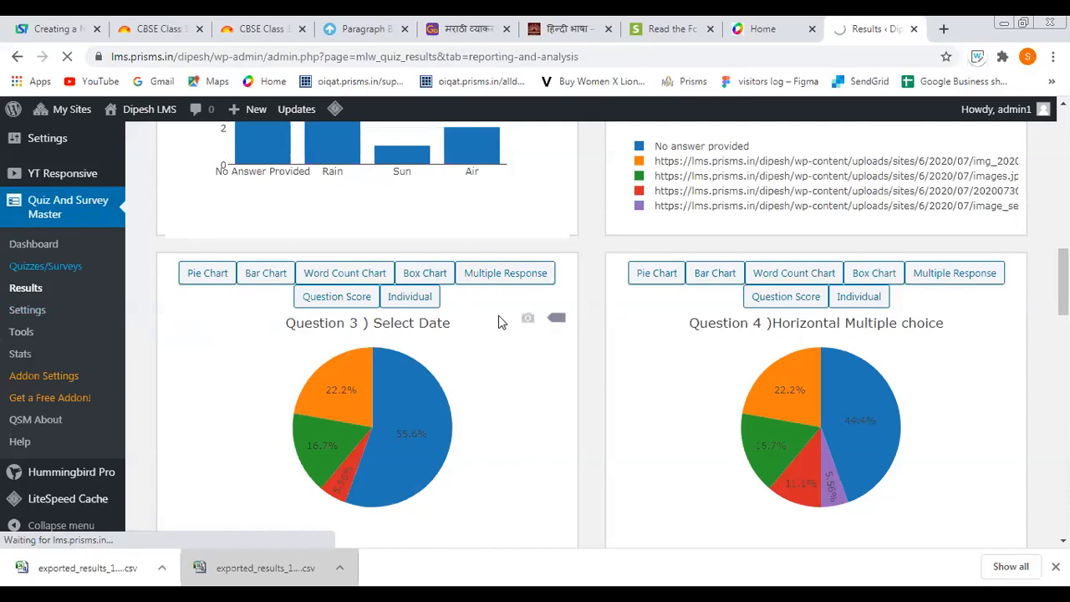
pyautogui.click(73, 266)
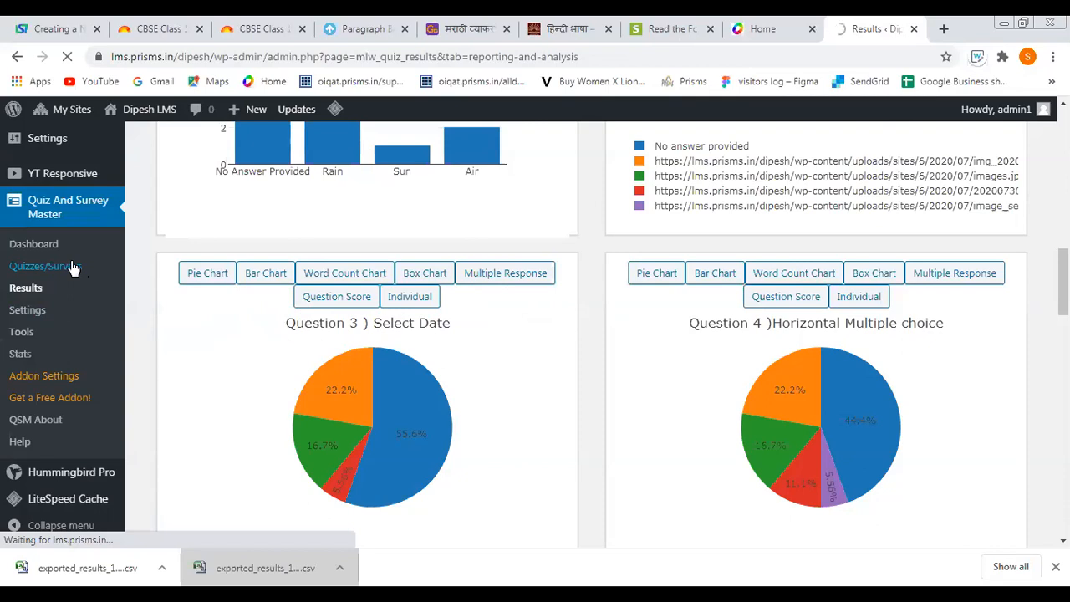
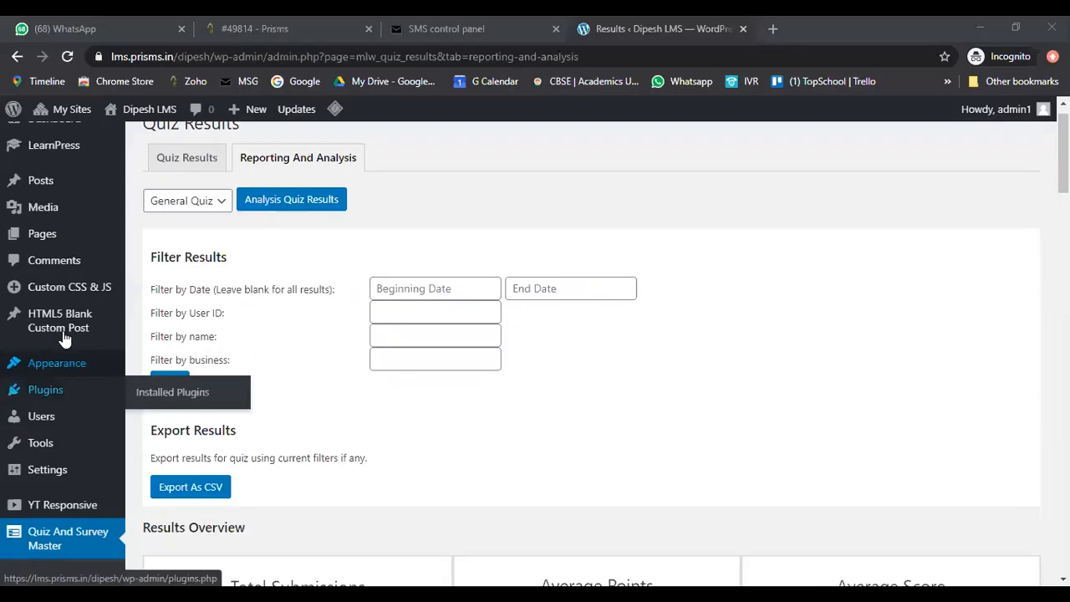
# - Open the Quizzes/Surveys list of Quiz And Survey Master from the General Quiz reporting page
pyautogui.moveTo(67, 339)
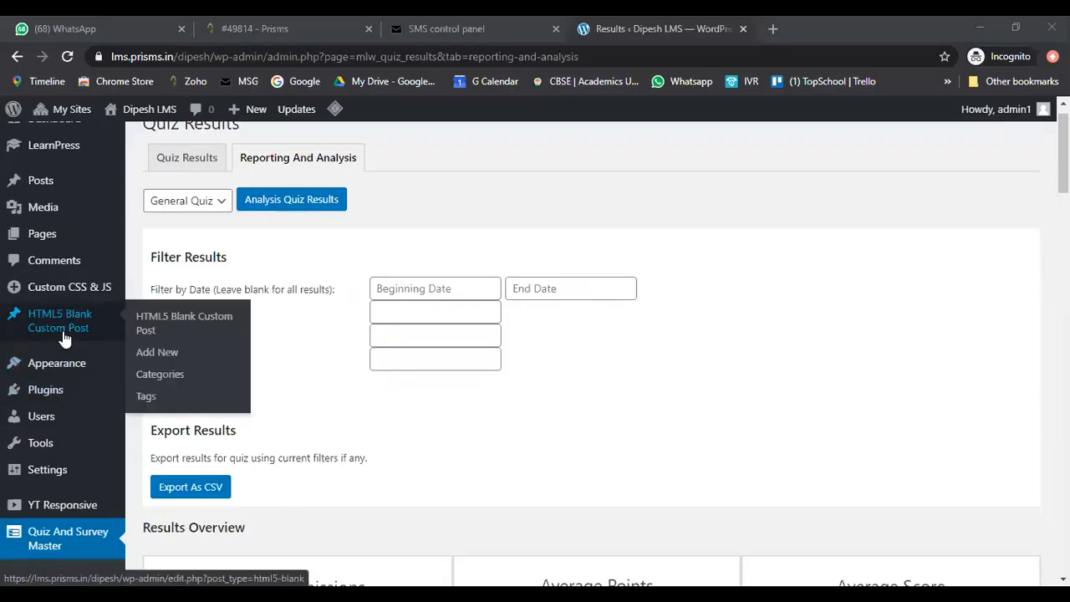
pyautogui.scroll(1, 66, 339)
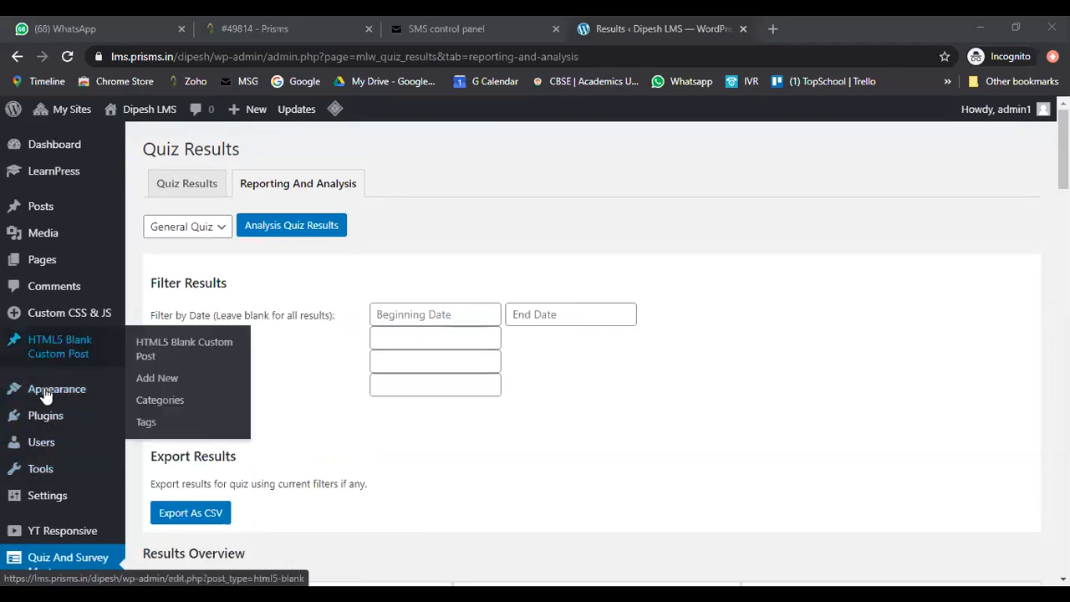
pyautogui.scroll(-1, 42, 418)
pyautogui.scroll(-3, 46, 376)
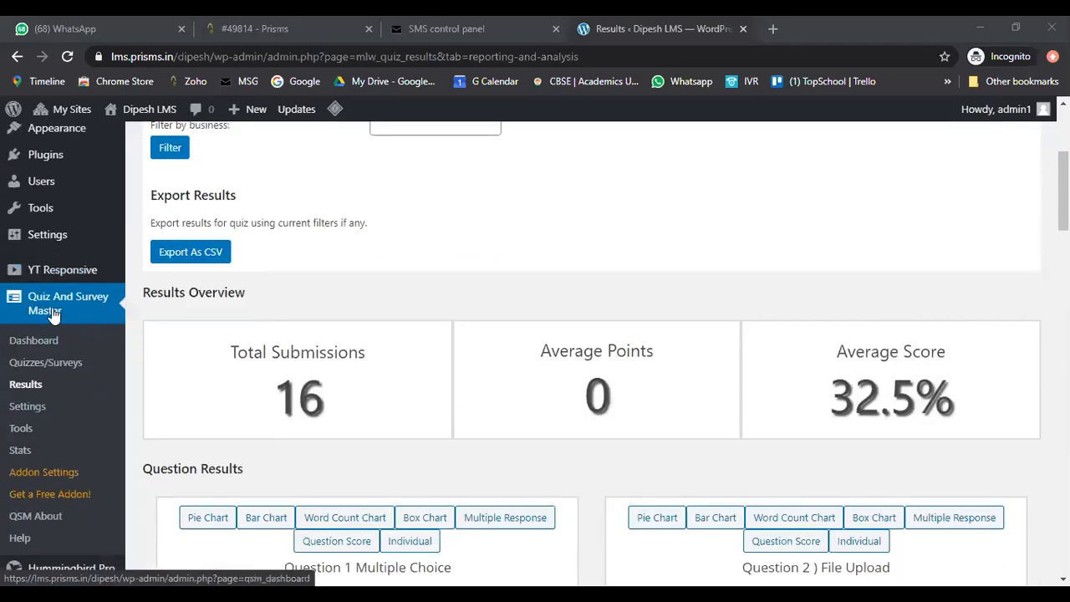
pyautogui.click(29, 368)
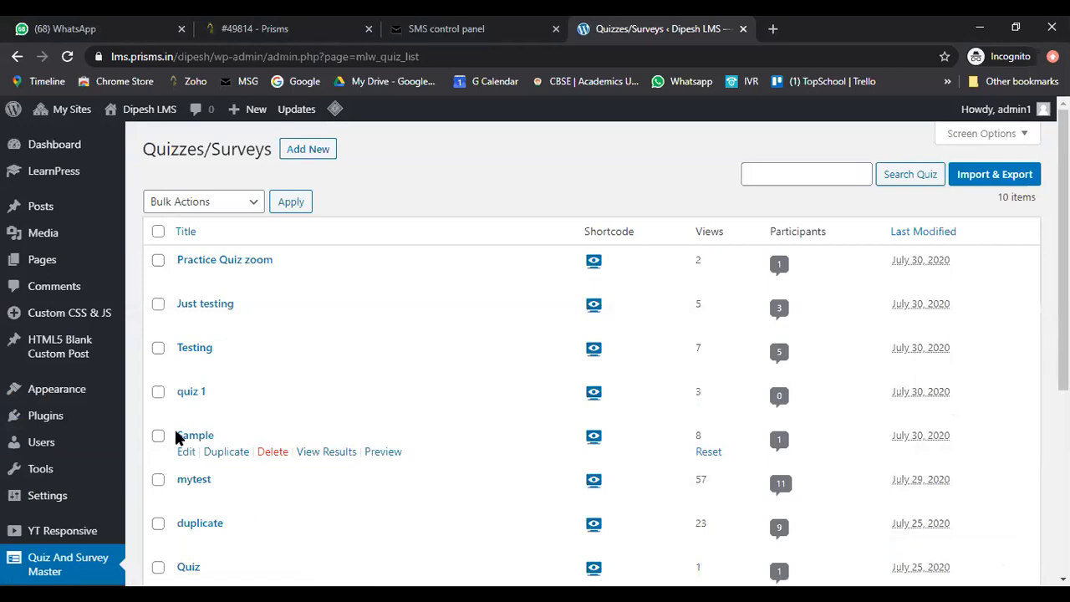
# - Open Practice Quiz zoom for editing and review the questions on its Page 1
pyautogui.scroll(-1, 108, 430)
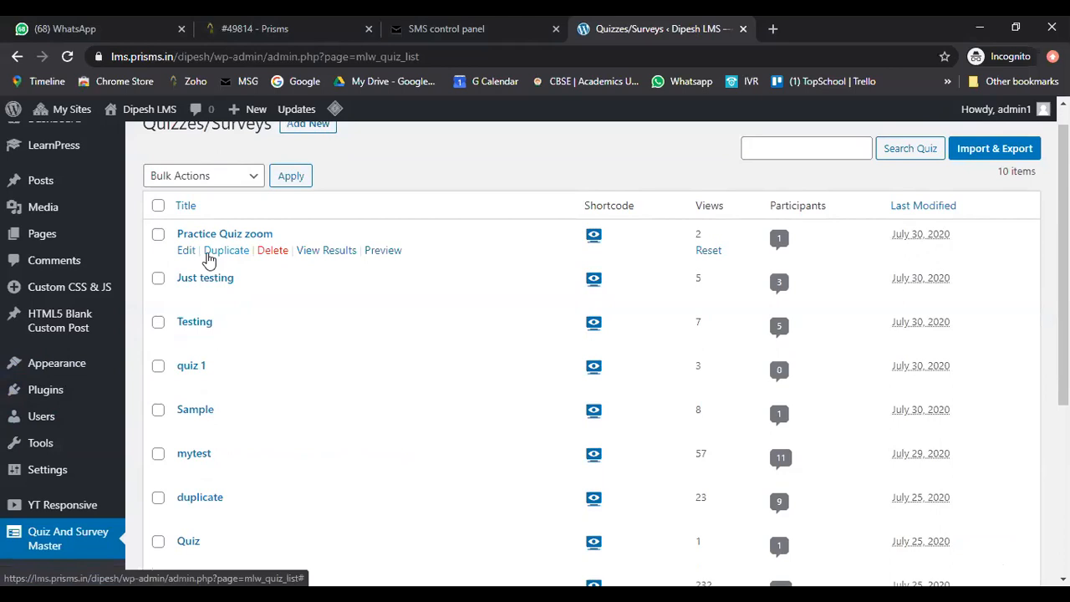
pyautogui.click(185, 253)
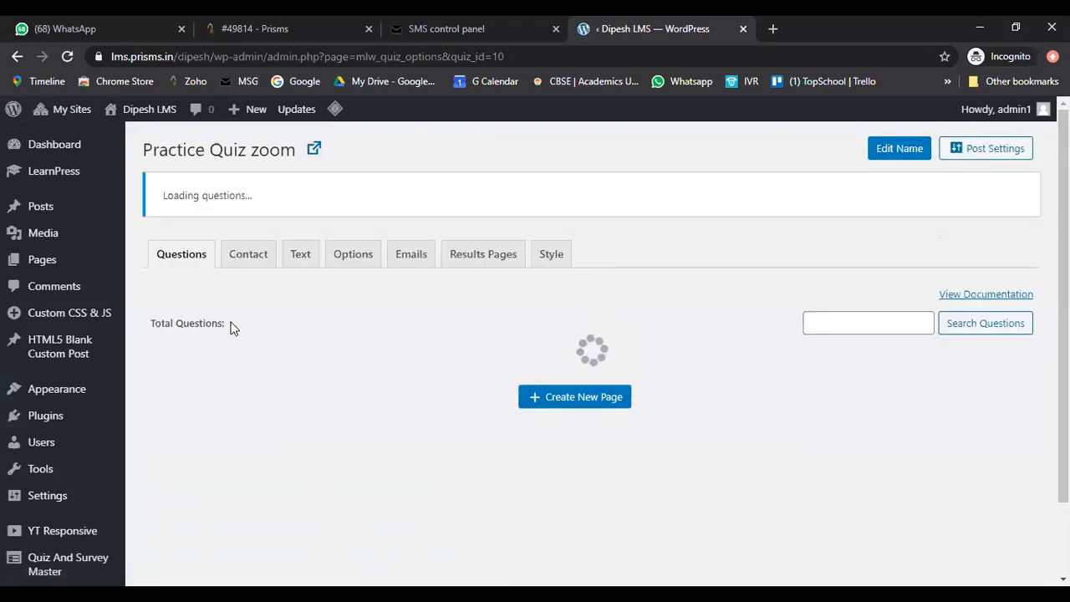
pyautogui.scroll(-1, 235, 334)
pyautogui.scroll(-1, 239, 344)
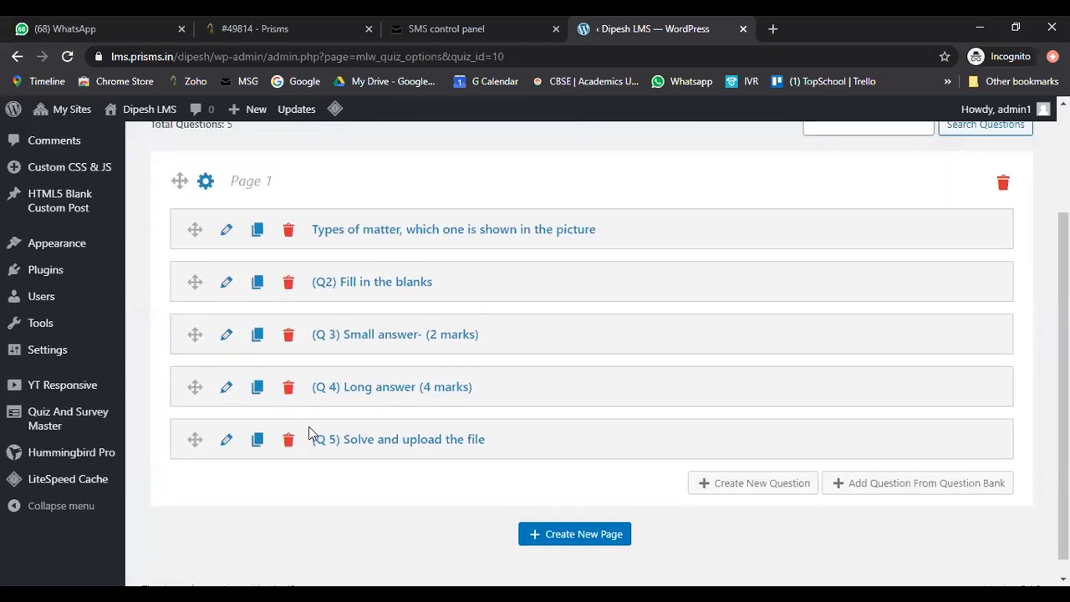
pyautogui.scroll(3, 363, 510)
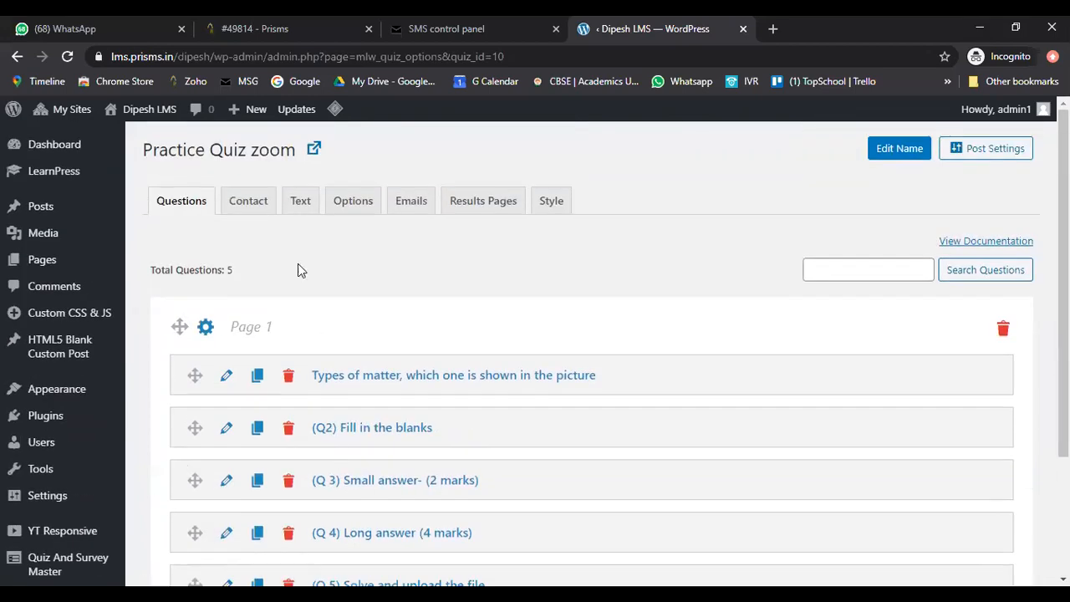
# - Try to view the Contact settings of Practice Quiz zoom
pyautogui.click(243, 205)
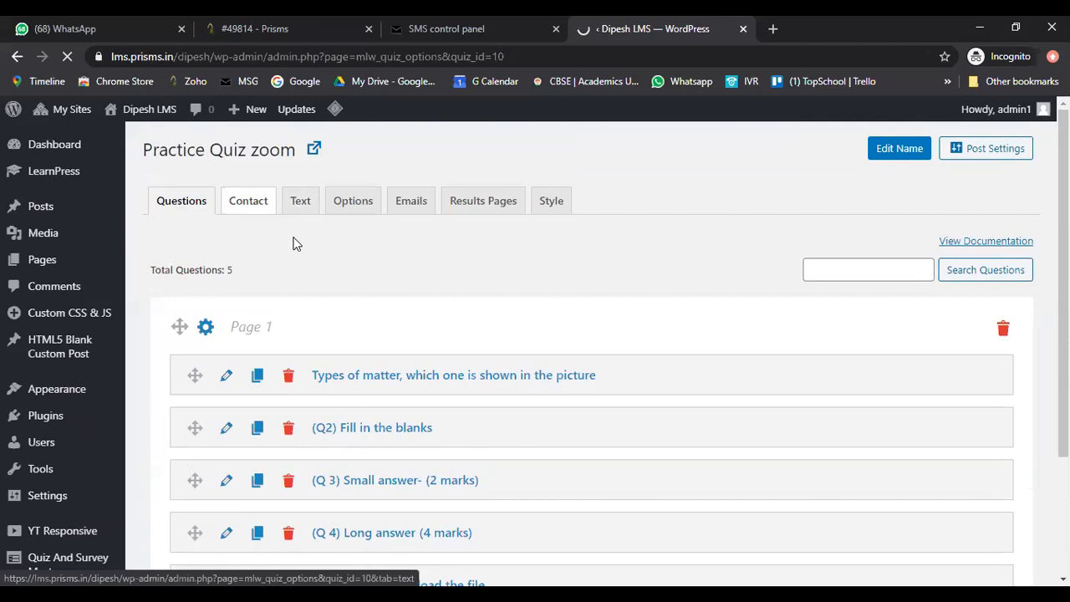
pyautogui.scroll(-2, 293, 243)
pyautogui.scroll(2, 294, 244)
# - Add the line "You need to subit in 30 min ." under the welcome text in the Message Displayed Before Quiz and save the message
pyautogui.click(302, 206)
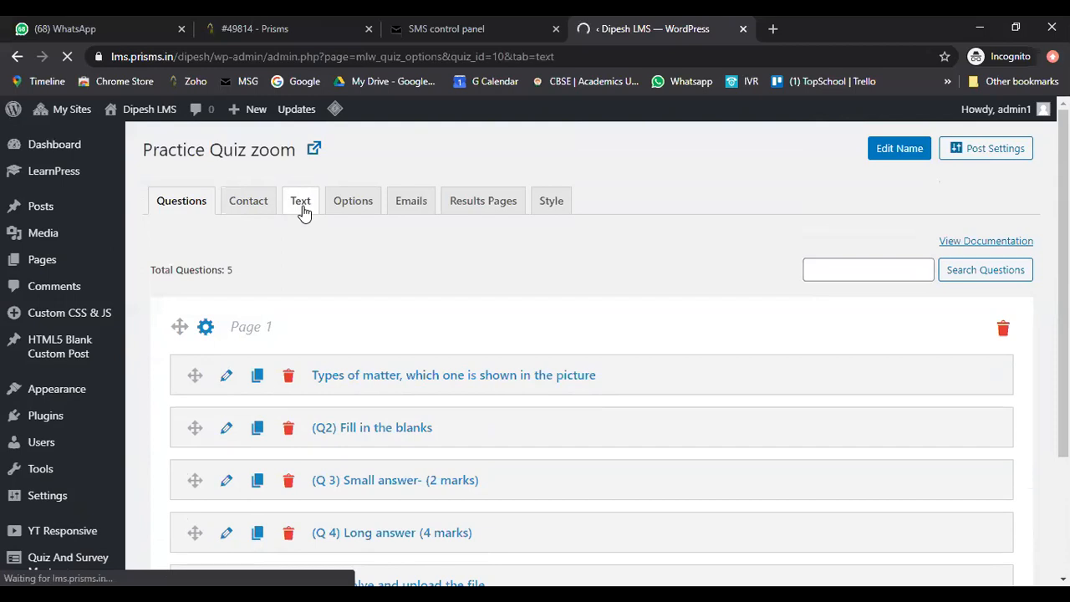
pyautogui.scroll(-2, 284, 333)
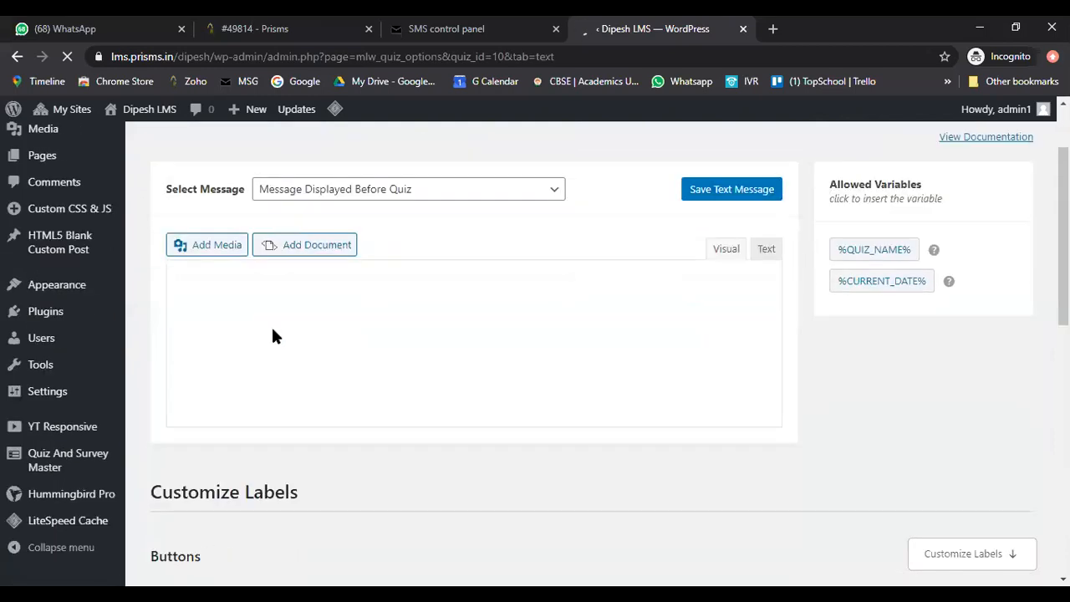
pyautogui.click(385, 360)
pyautogui.press('Return')
pyautogui.write('Th')
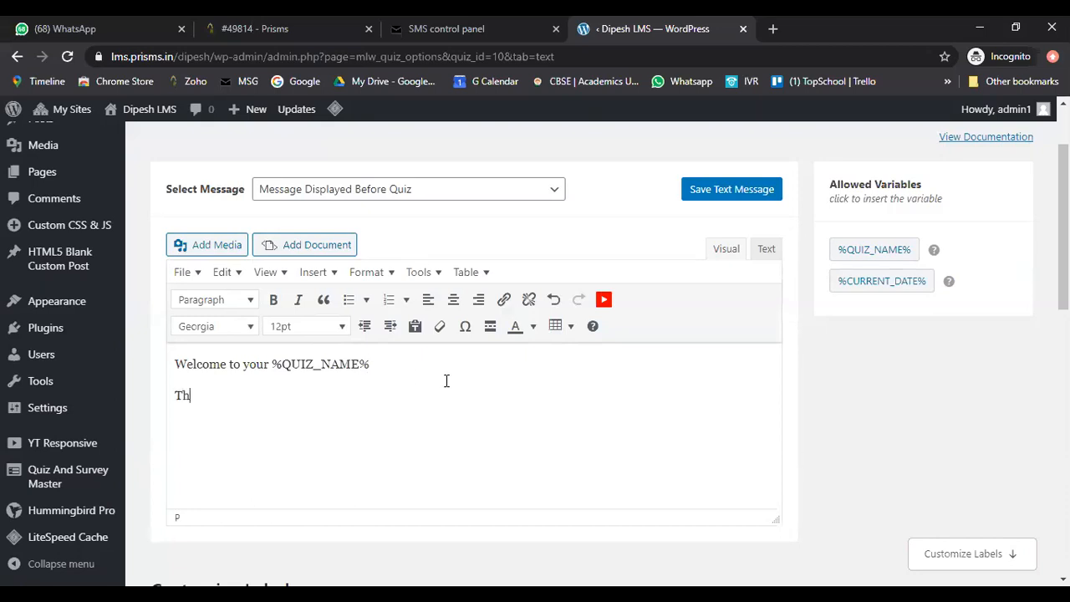
pyautogui.press('BackSpace')
pyautogui.press('BackSpace')
pyautogui.press('BackSpace')
pyautogui.write('You')
pyautogui.press('BackSpace')
pyautogui.press('BackSpace')
pyautogui.press('BackSpace')
pyautogui.press('BackSpace')
pyautogui.press('Return')
pyautogui.write('You w')
pyautogui.press('BackSpace')
pyautogui.write('need to subit in 30 min .')
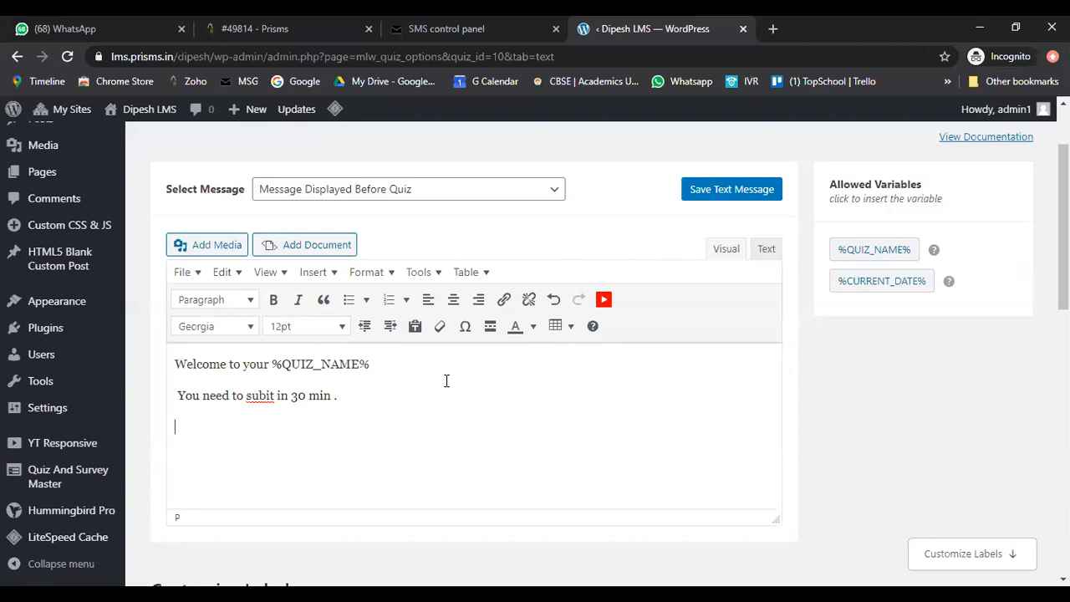
pyautogui.scroll(-2, 366, 425)
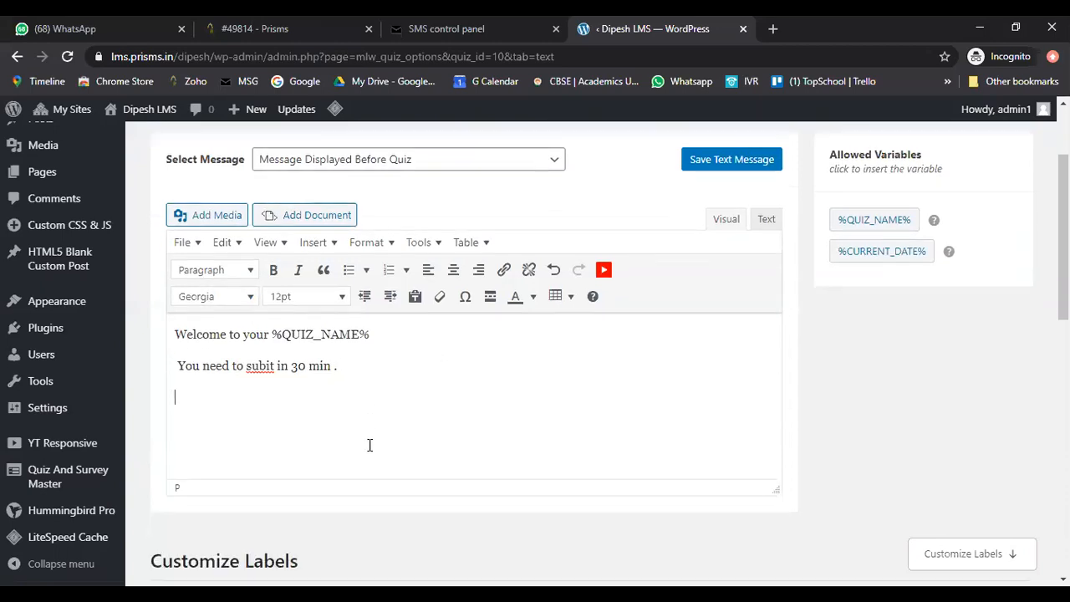
pyautogui.scroll(3, 373, 449)
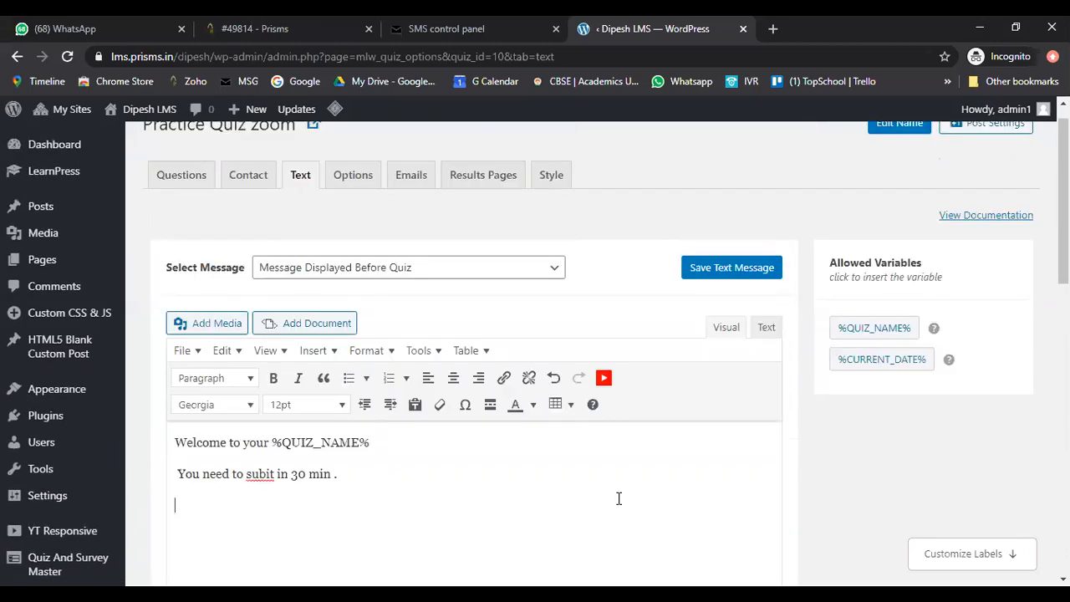
pyautogui.click(709, 274)
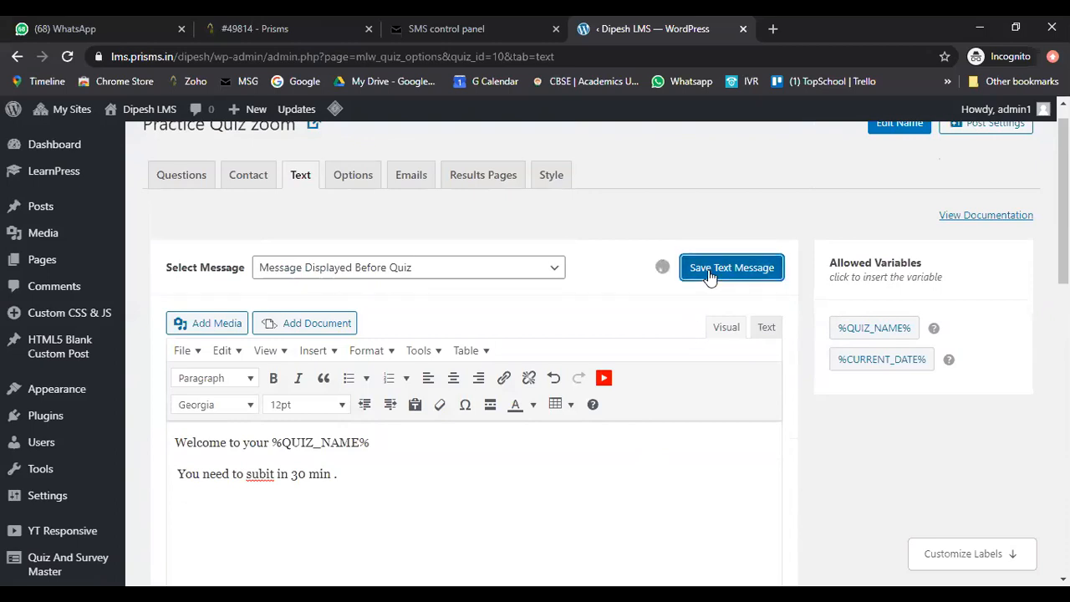
# - Open the quiz's Options and review the grading system, progress bar, user login, questions per page and time limit settings
pyautogui.click(355, 190)
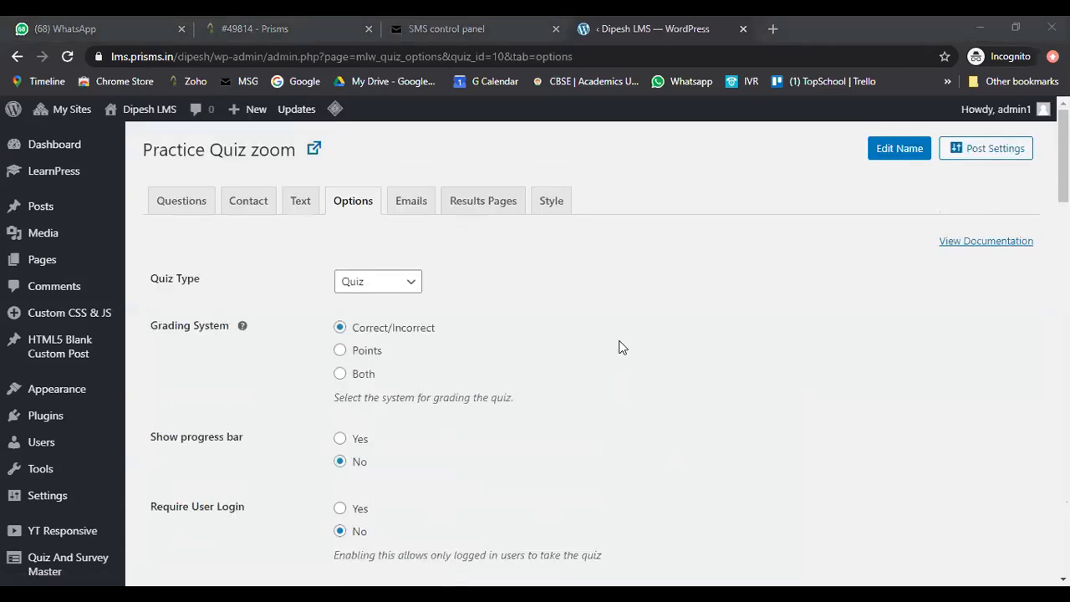
pyautogui.scroll(-2, 444, 322)
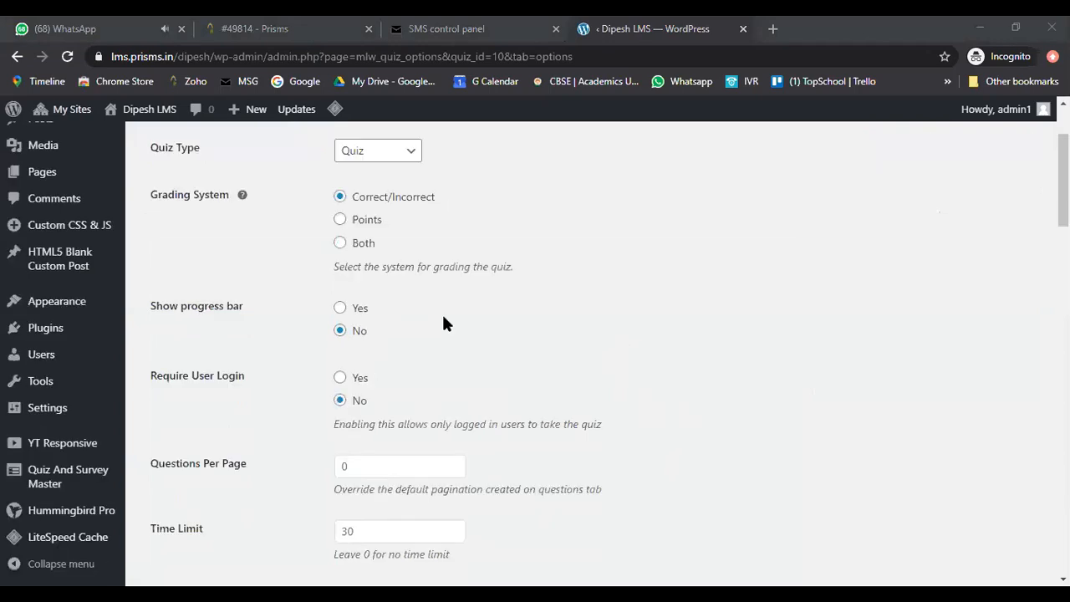
pyautogui.scroll(-1, 434, 319)
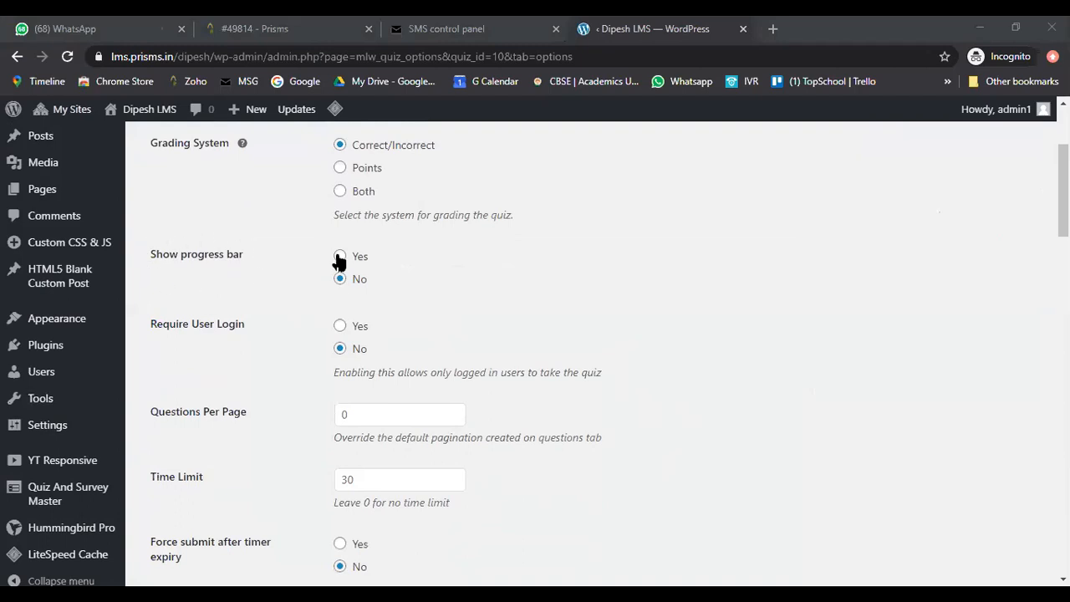
pyautogui.scroll(-1, 318, 305)
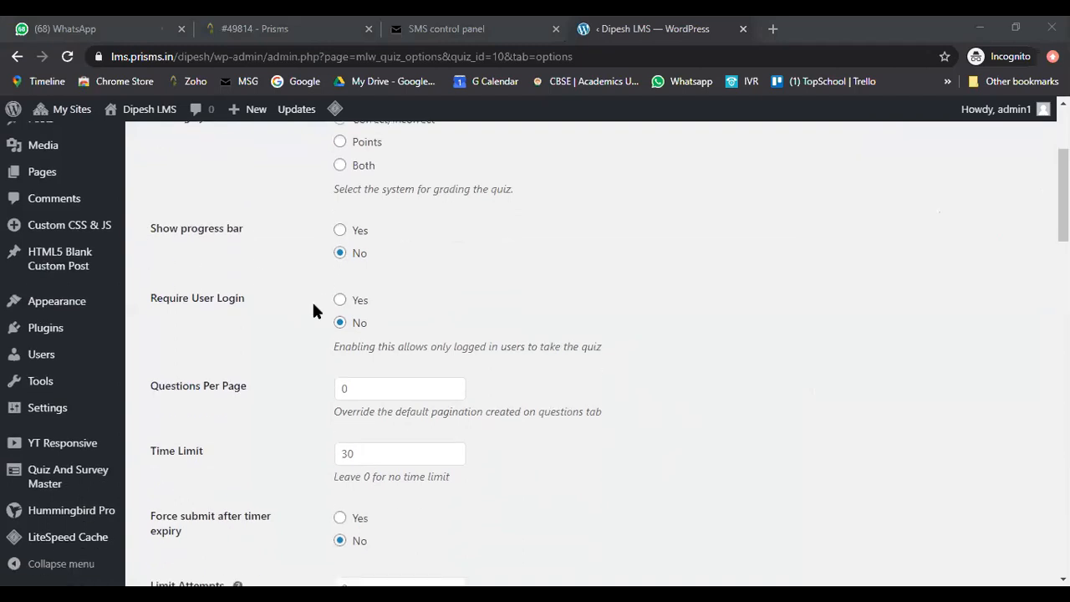
pyautogui.scroll(-2, 313, 309)
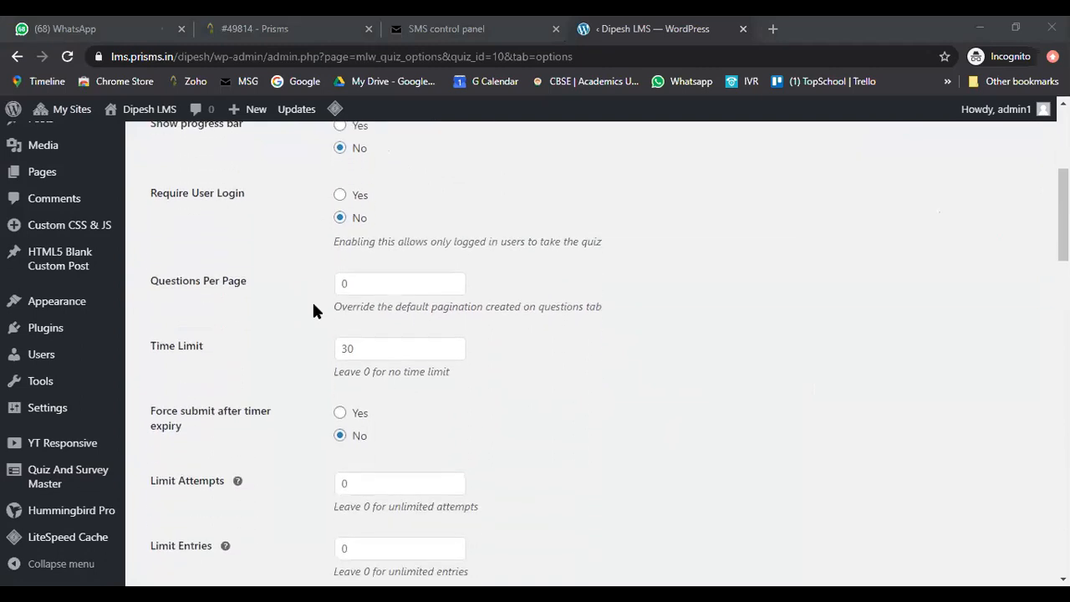
pyautogui.scroll(-3, 312, 308)
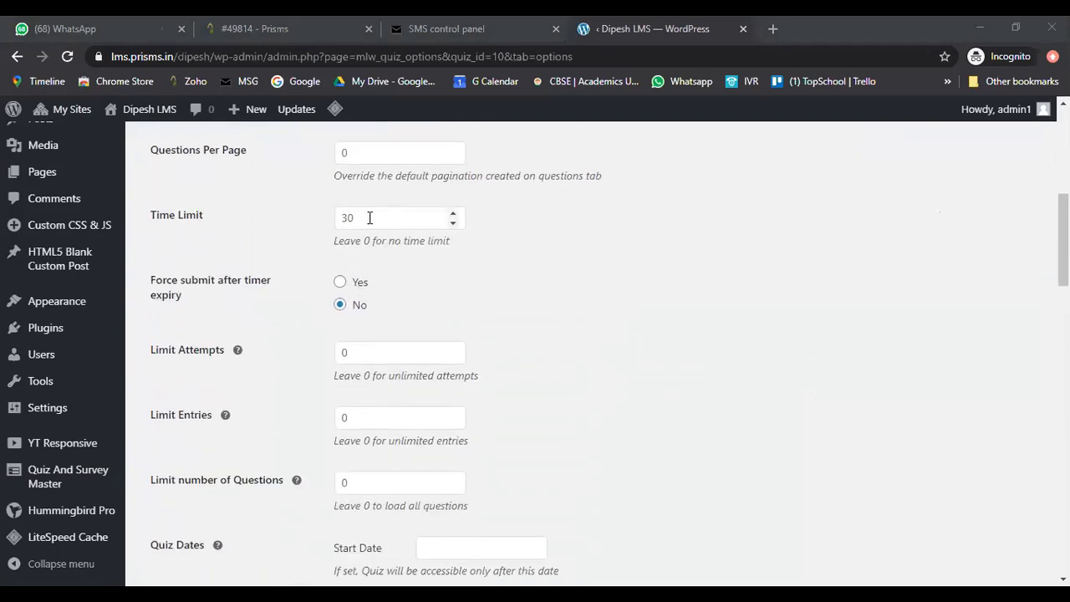
# - Review the quiz's attempt and entry limits, quiz dates, random questions, contact form, comments and response-saving options
pyautogui.scroll(-2, 371, 219)
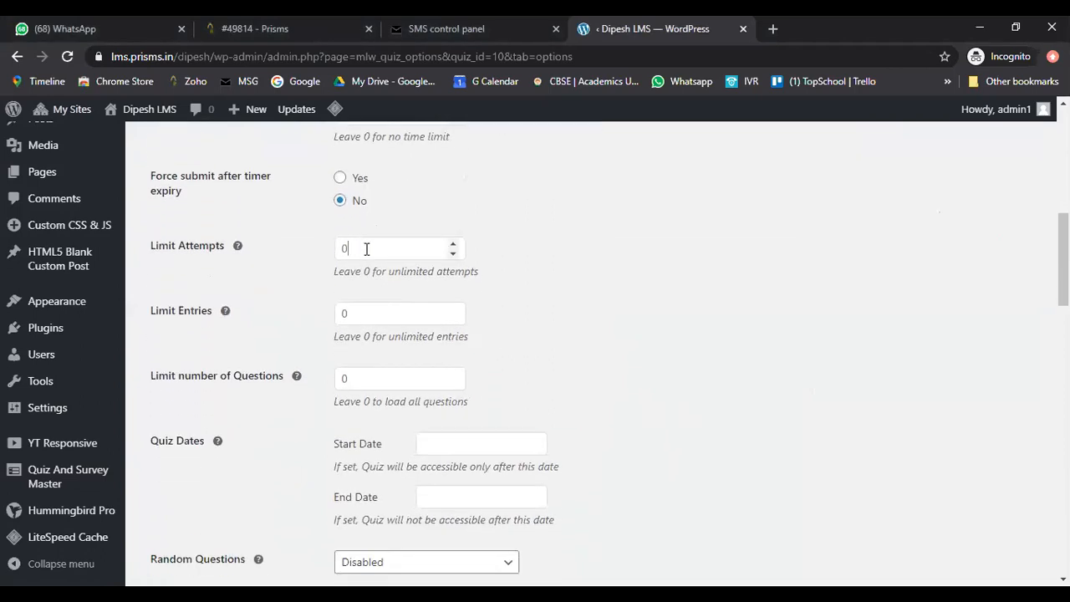
pyautogui.moveTo(236, 247)
pyautogui.scroll(-2, 378, 286)
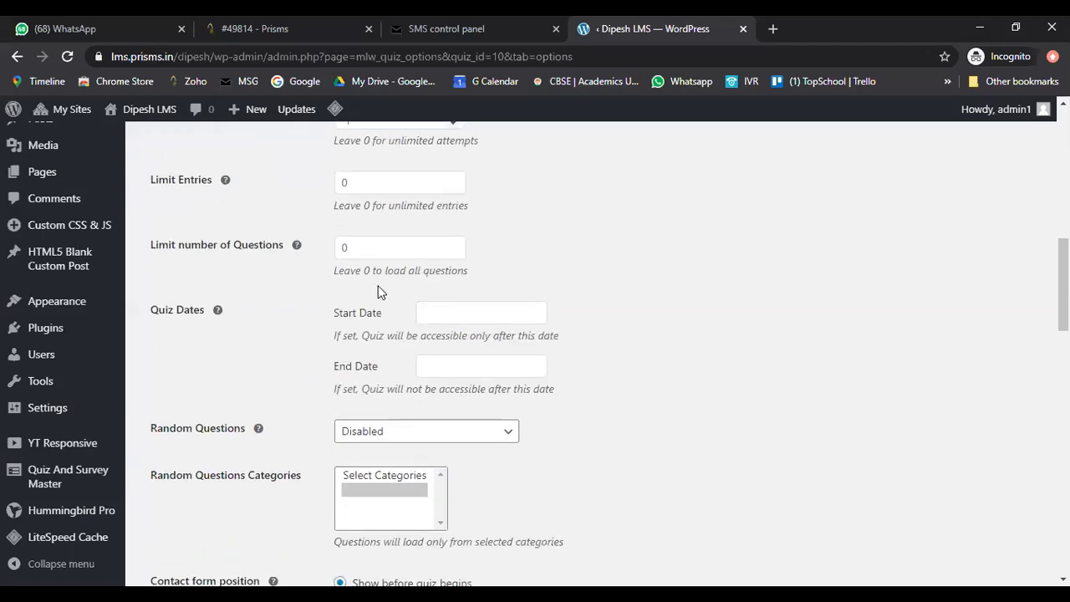
pyautogui.scroll(-2, 378, 291)
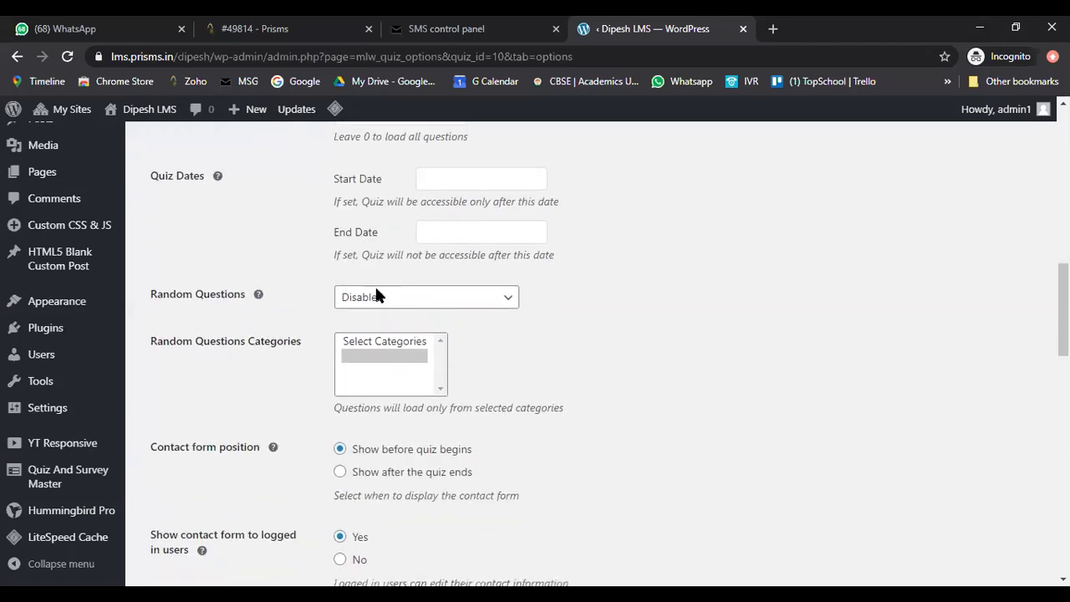
pyautogui.scroll(-2, 376, 294)
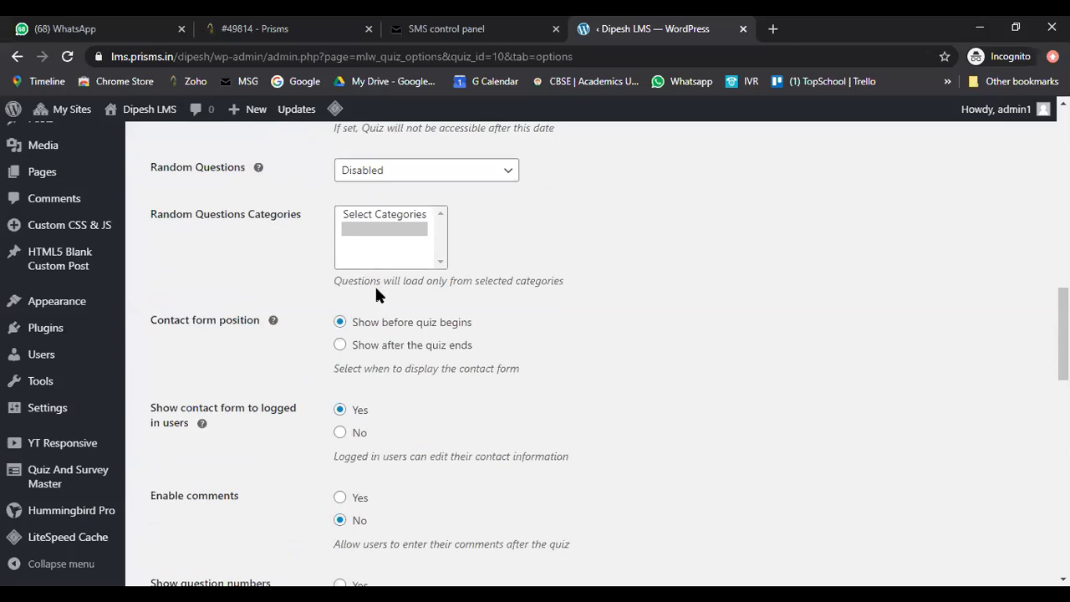
pyautogui.scroll(-2, 376, 290)
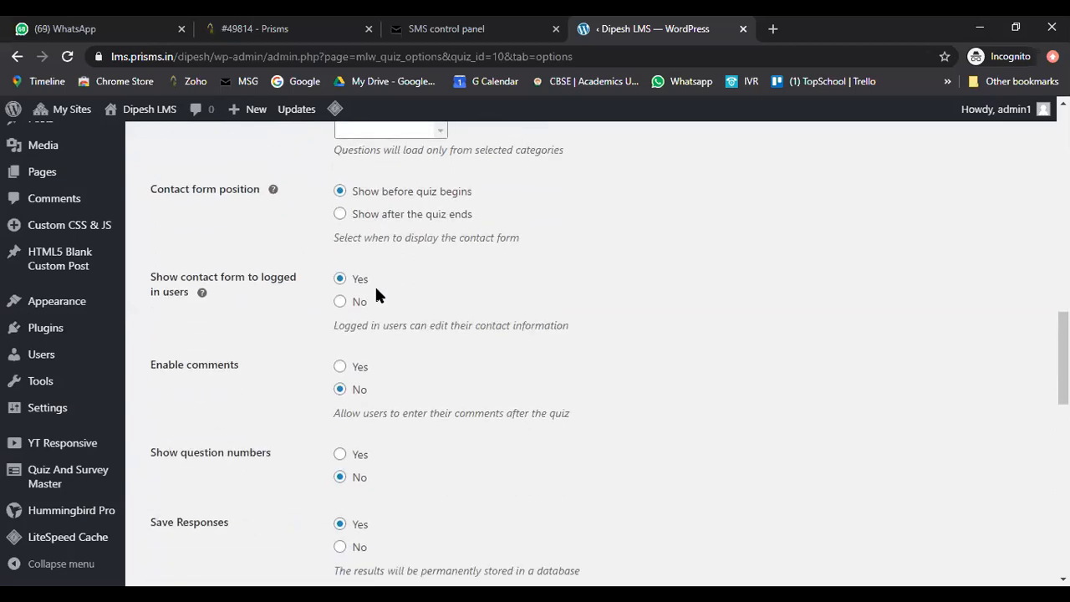
# - Review the remaining quiz options, including answer changes, category names, inline results, retake, page numbers, deselecting answers and quiz animation
pyautogui.scroll(-2, 376, 292)
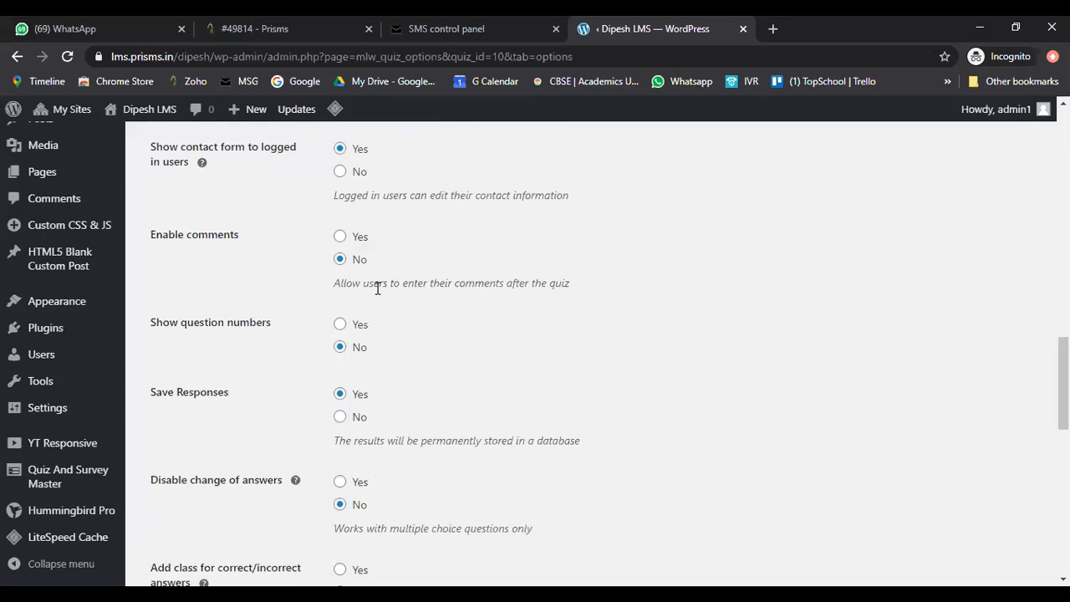
pyautogui.scroll(-7, 377, 288)
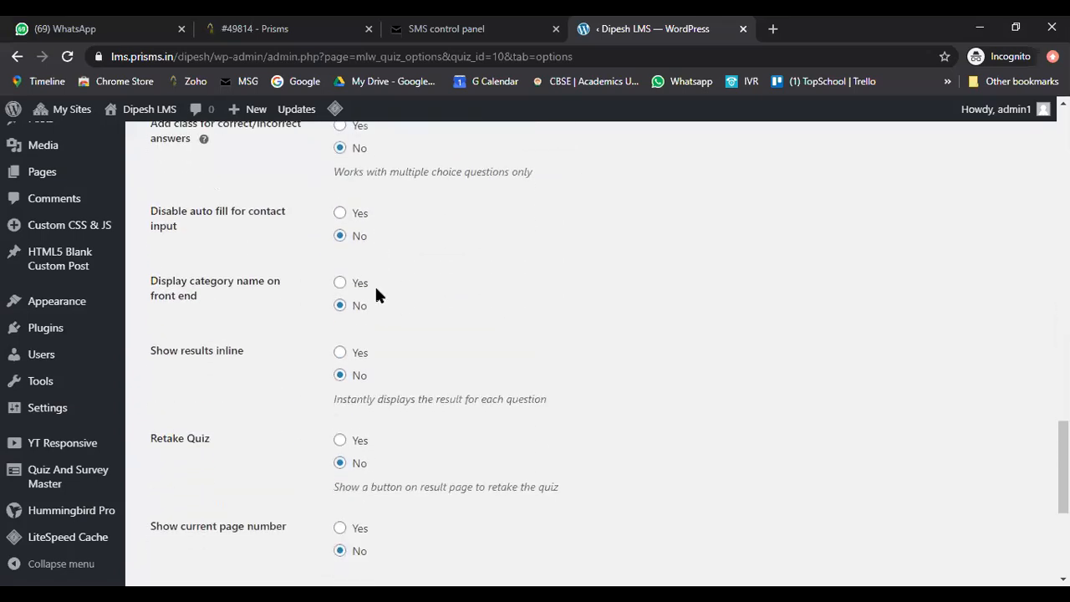
pyautogui.scroll(-2, 377, 294)
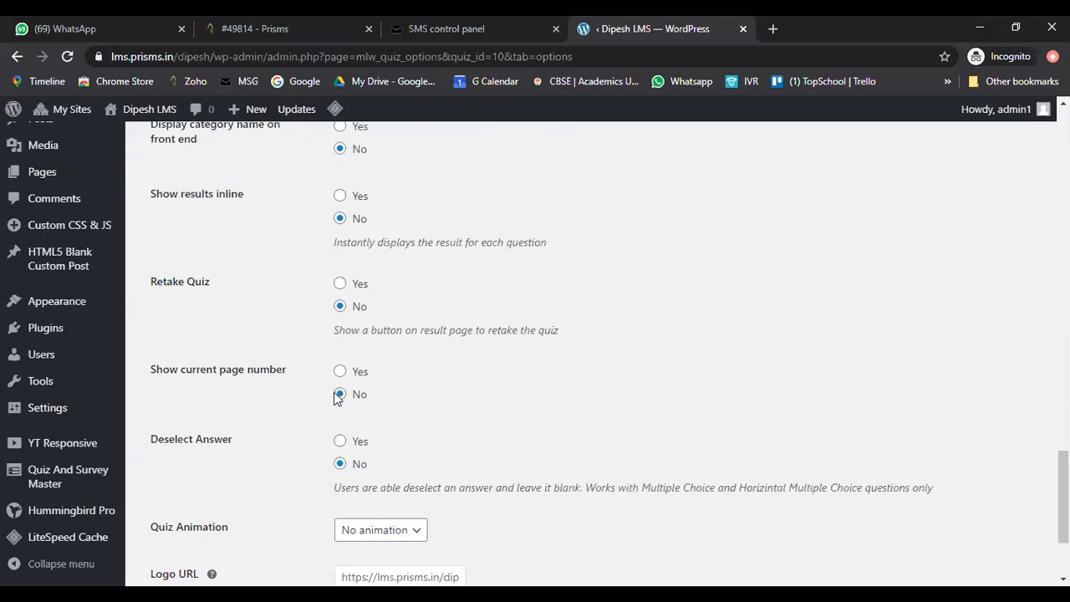
pyautogui.scroll(-3, 337, 395)
pyautogui.scroll(10, 337, 399)
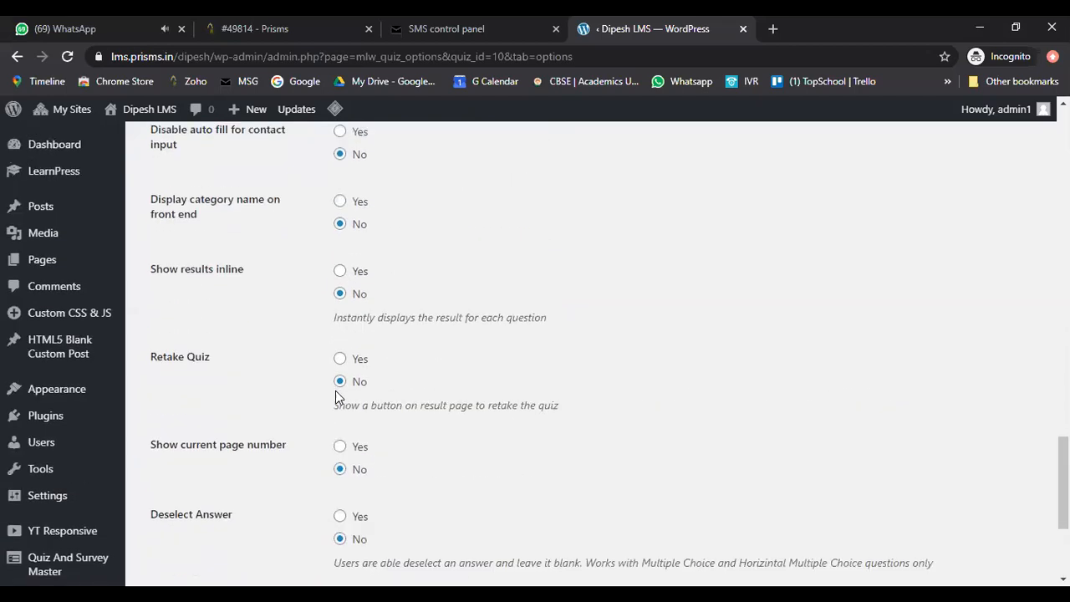
pyautogui.scroll(10, 341, 390)
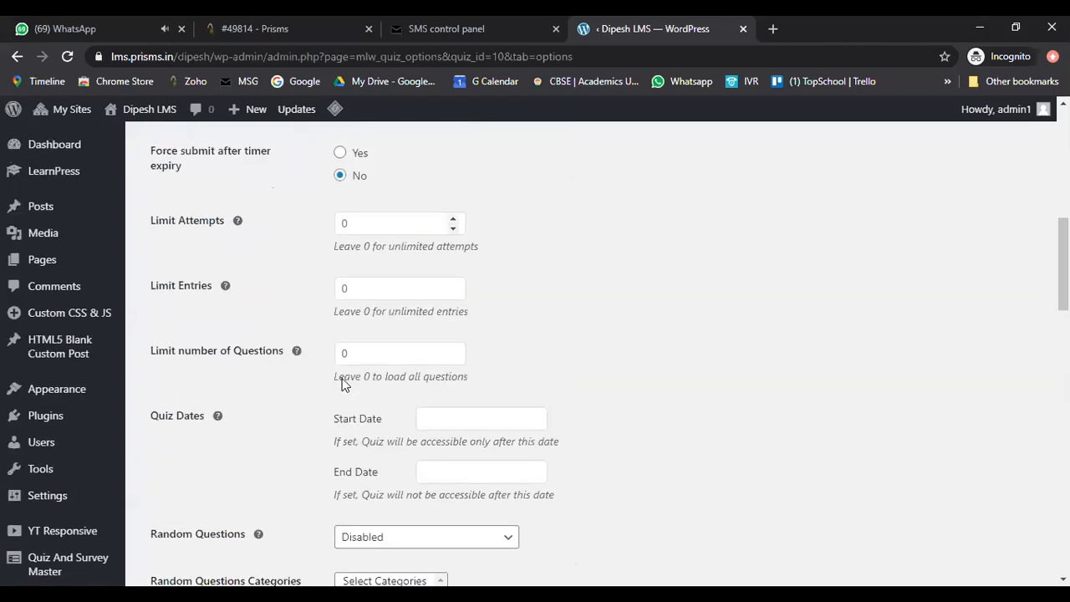
# - In the quiz's Results Pages, delete the sentence "You can edit this message on the "Results Pages" tab." from the thank-you message
pyautogui.click(482, 216)
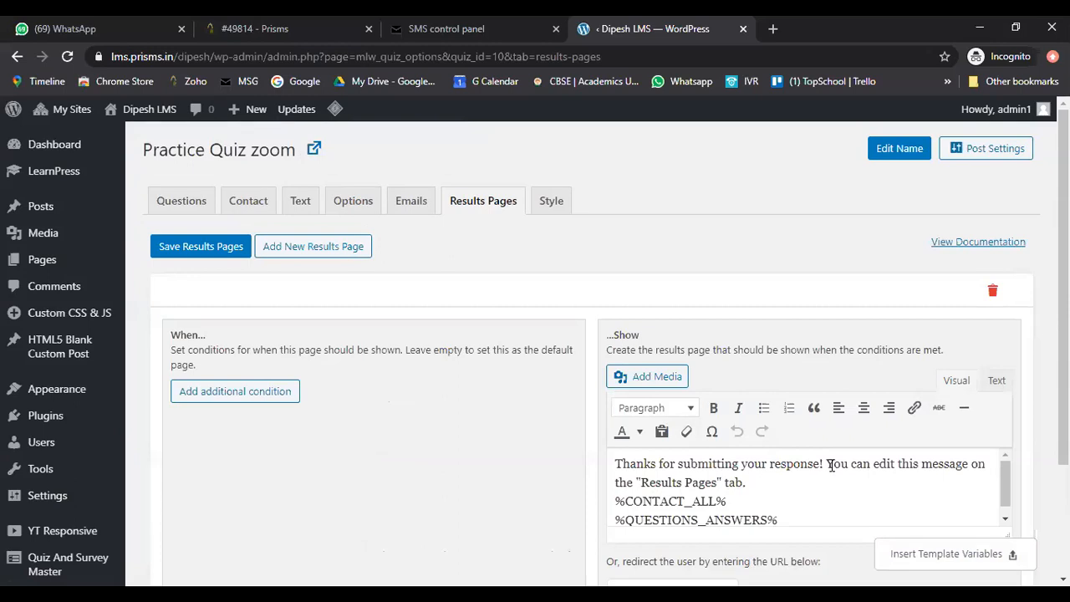
pyautogui.moveTo(826, 464); pyautogui.dragTo(834, 478)
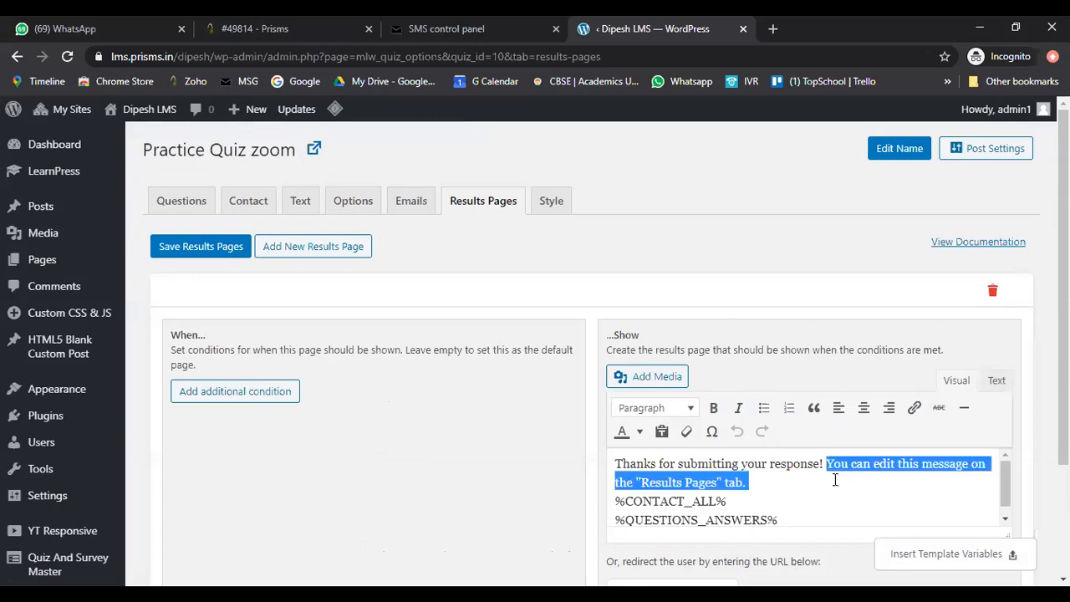
pyautogui.press('BackSpace')
pyautogui.scroll(-1, 676, 511)
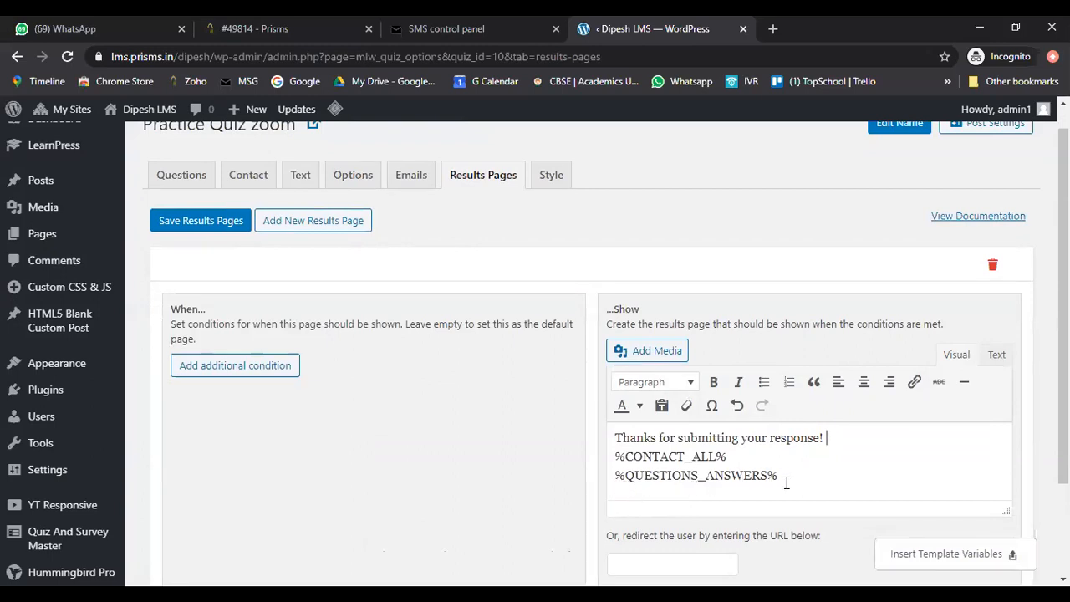
pyautogui.moveTo(786, 480); pyautogui.dragTo(592, 458)
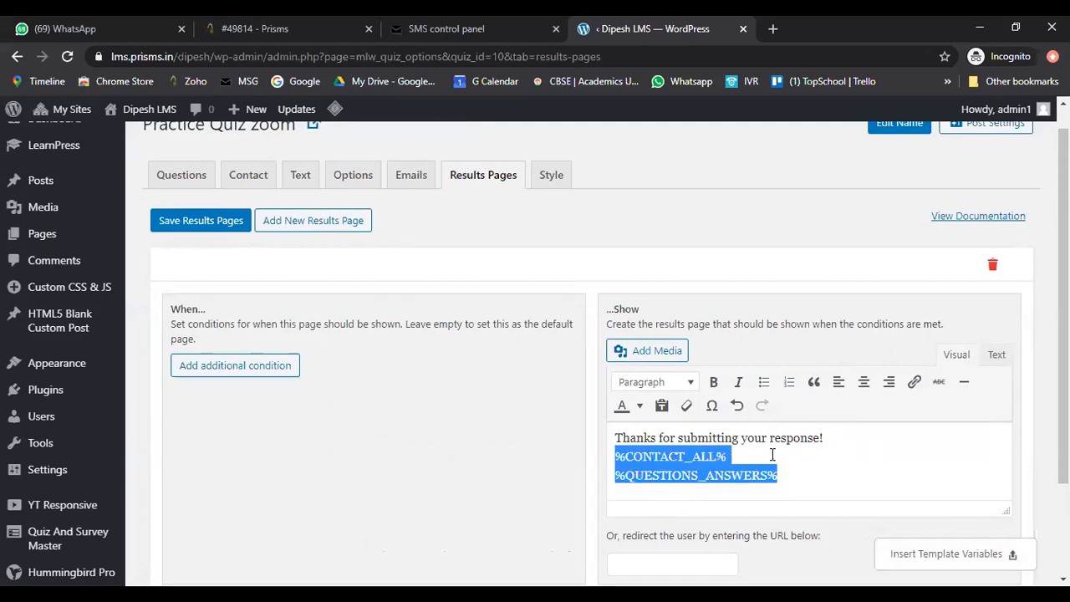
pyautogui.click(744, 456)
pyautogui.scroll(-3, 867, 458)
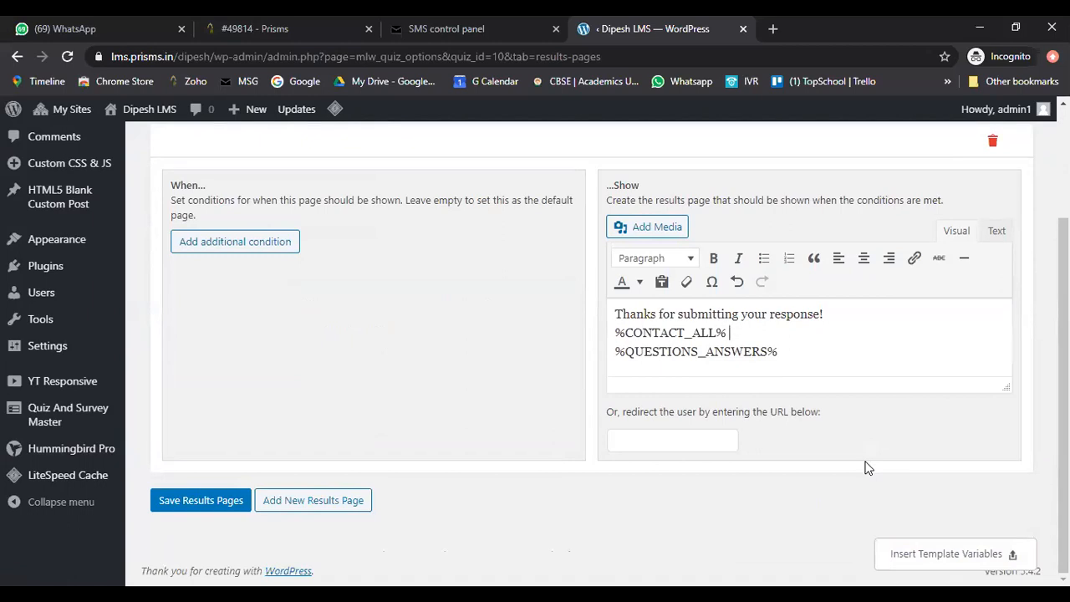
# - Open the Style settings of Practice Quiz zoom
pyautogui.scroll(3, 867, 468)
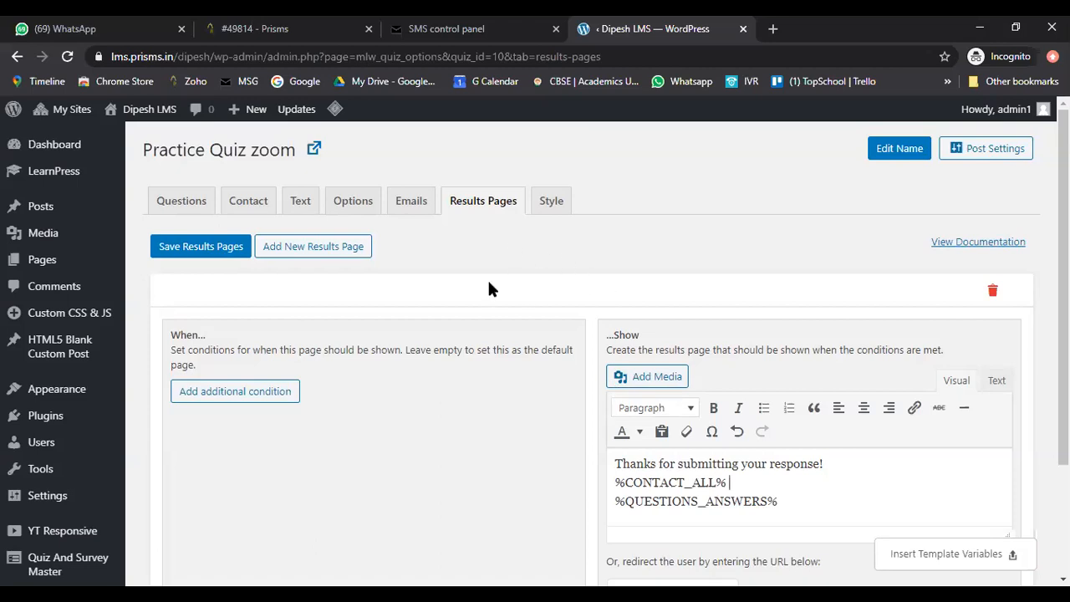
pyautogui.click(553, 206)
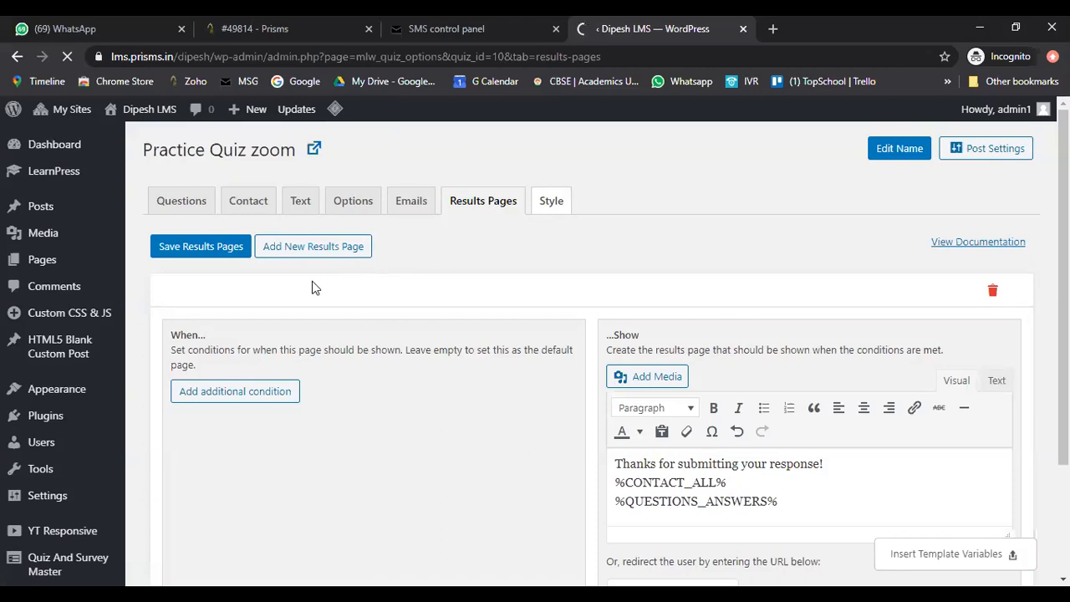
pyautogui.scroll(-1, 41, 418)
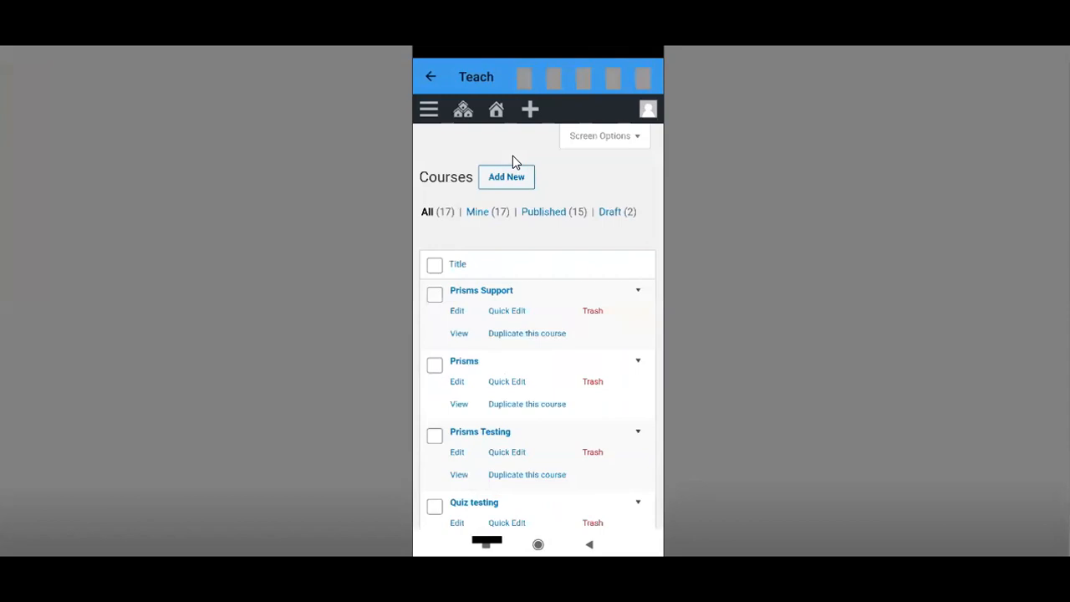
# - Switch to the mobile Teach app and open the Quizzes/Surveys list of Quiz And Survey Master
pyautogui.scroll(-5, 515, 162)
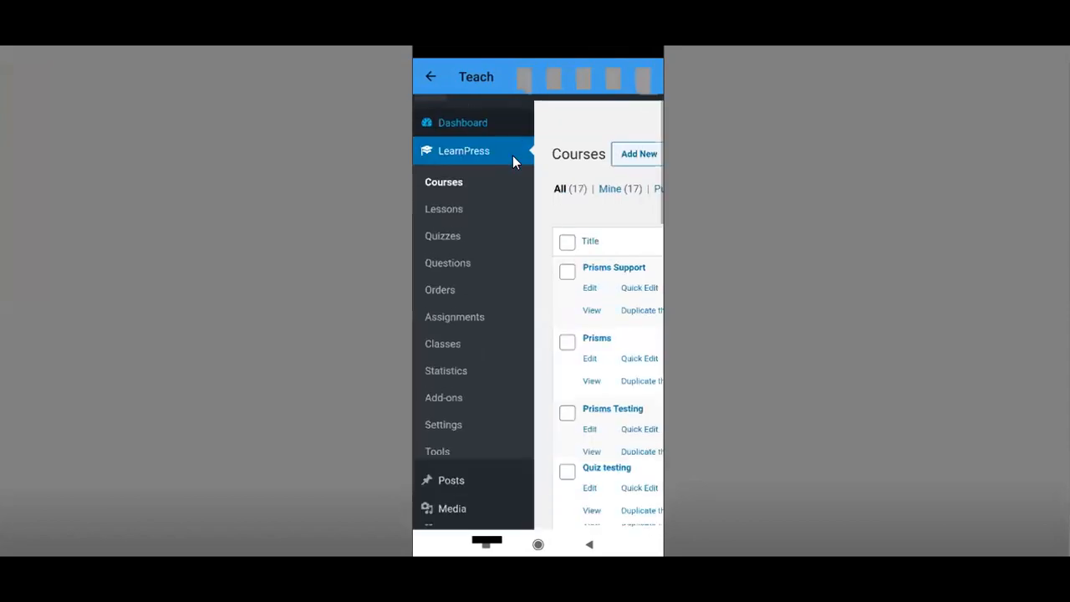
pyautogui.scroll(5, 515, 162)
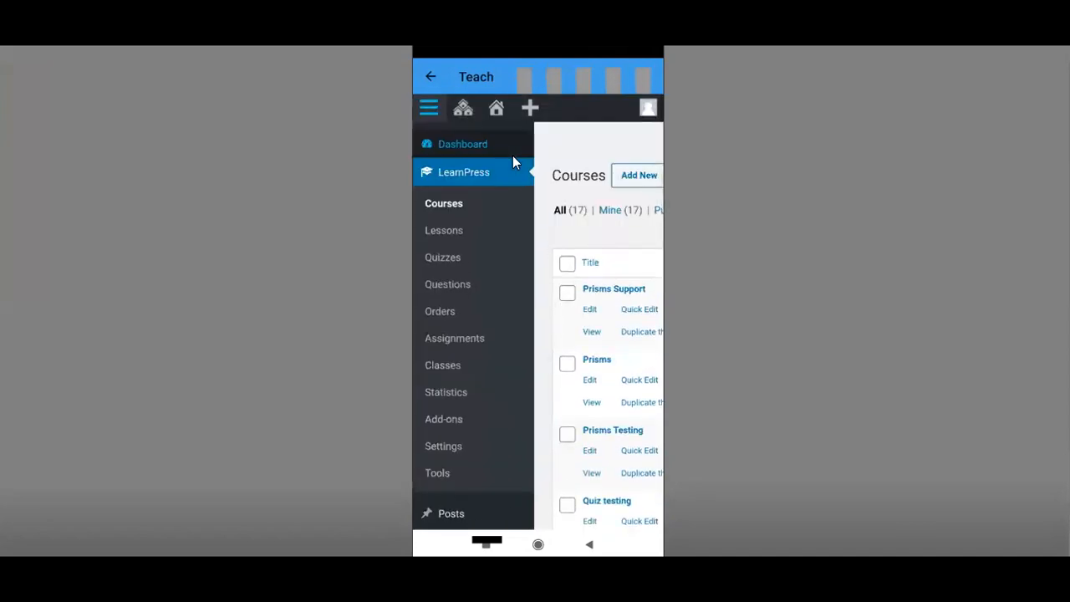
pyautogui.click(429, 108)
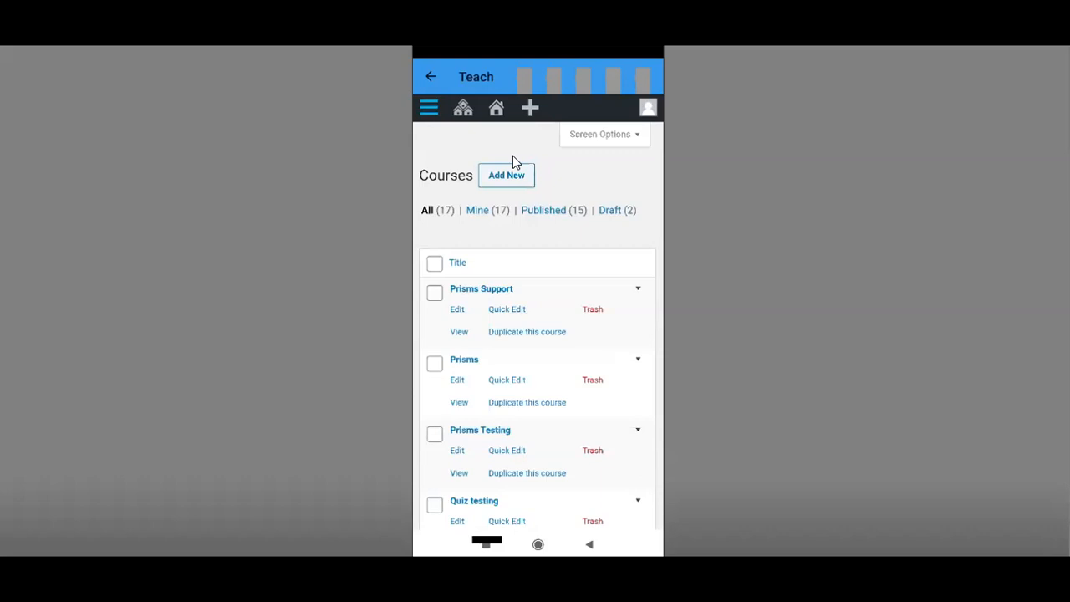
pyautogui.click(429, 108)
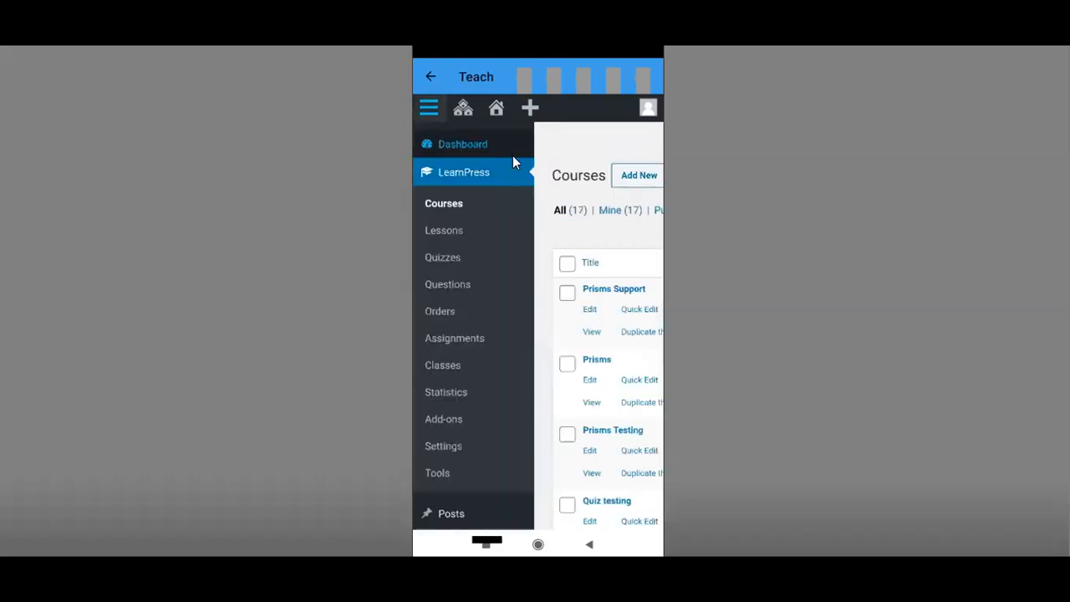
pyautogui.scroll(-2, 515, 163)
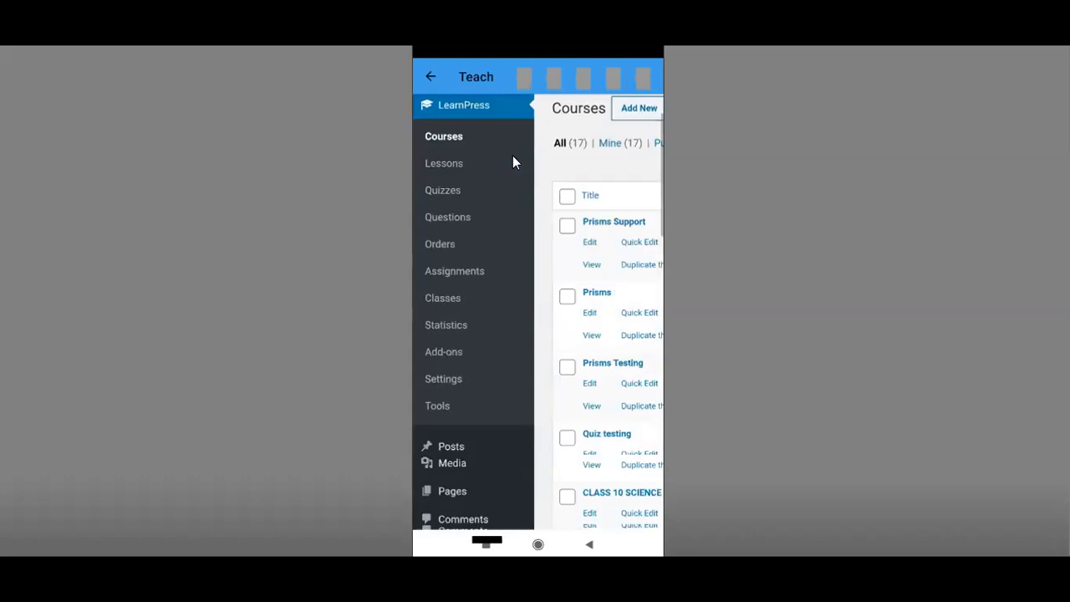
pyautogui.scroll(-4, 514, 163)
pyautogui.scroll(-5, 514, 163)
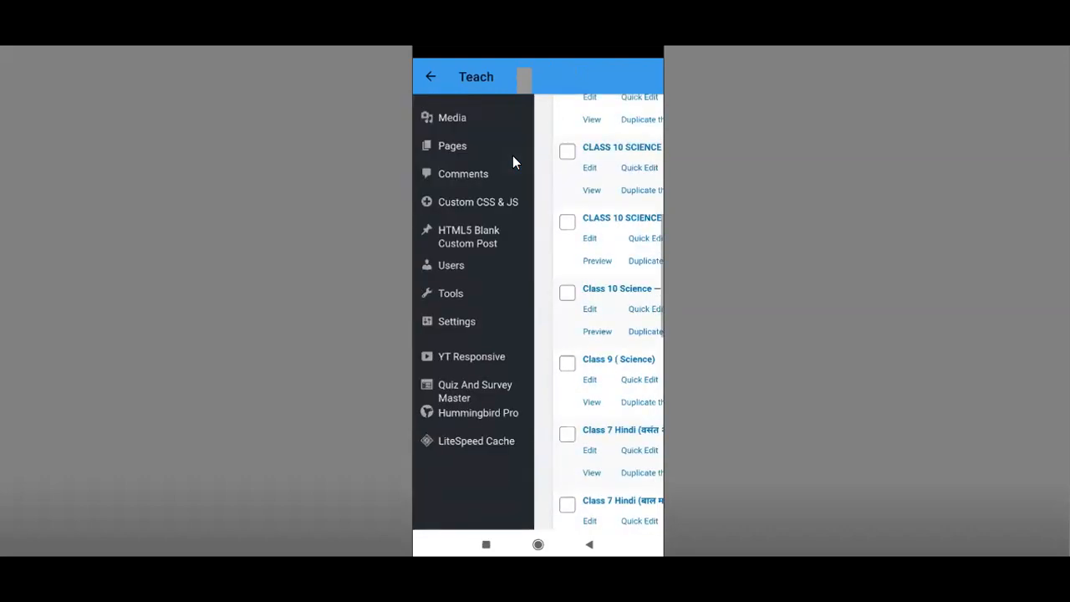
pyautogui.click(475, 390)
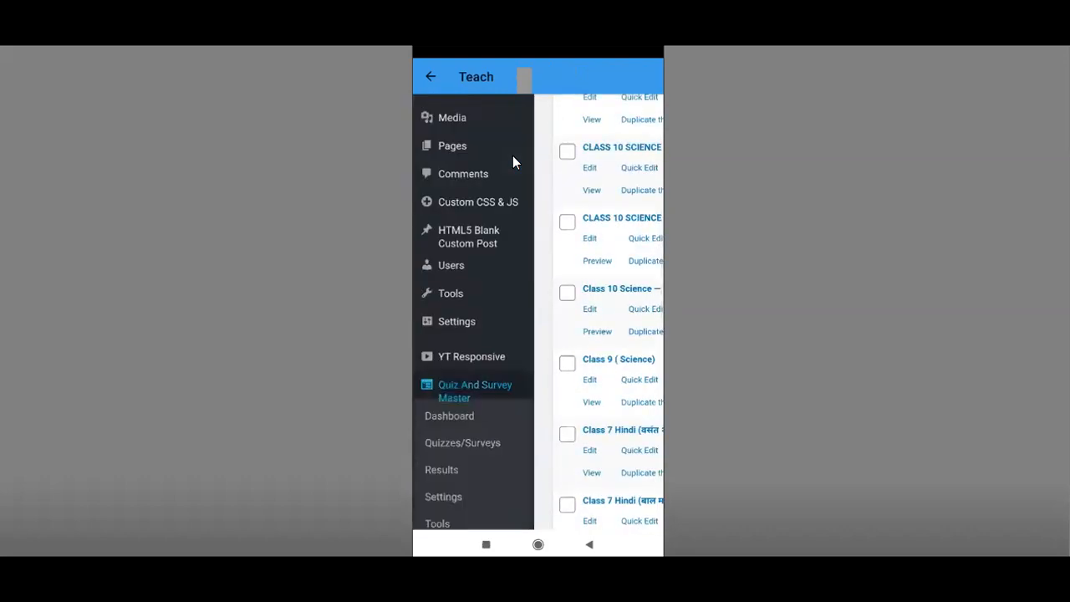
pyautogui.scroll(-4, 514, 163)
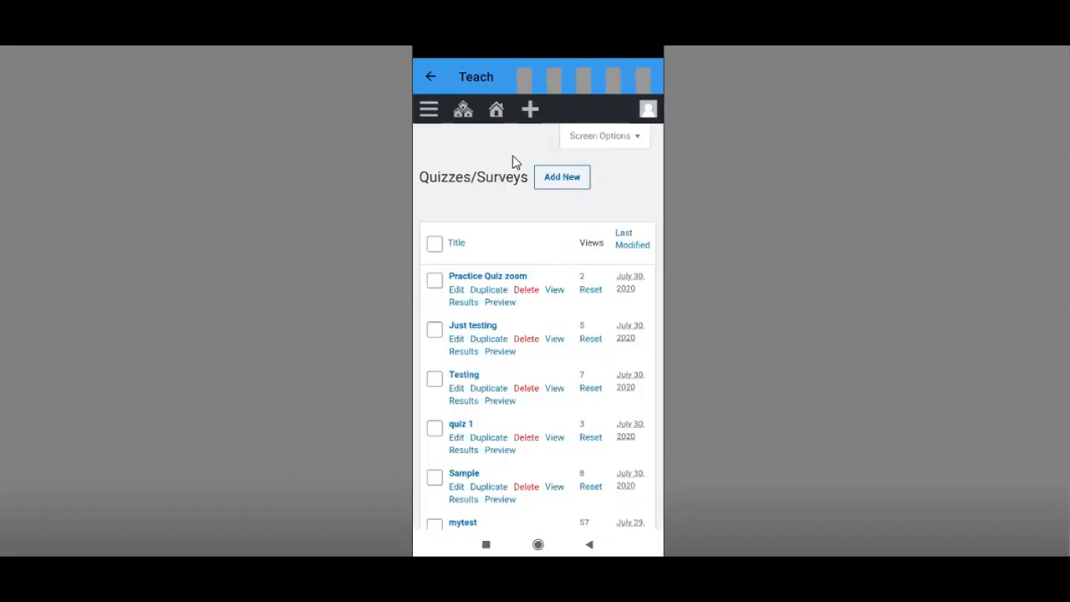
# - Look through the quizzes in the mobile app and open Practice Quiz zoom for editing
pyautogui.scroll(-4, 516, 162)
pyautogui.scroll(-3, 516, 162)
pyautogui.scroll(5, 516, 162)
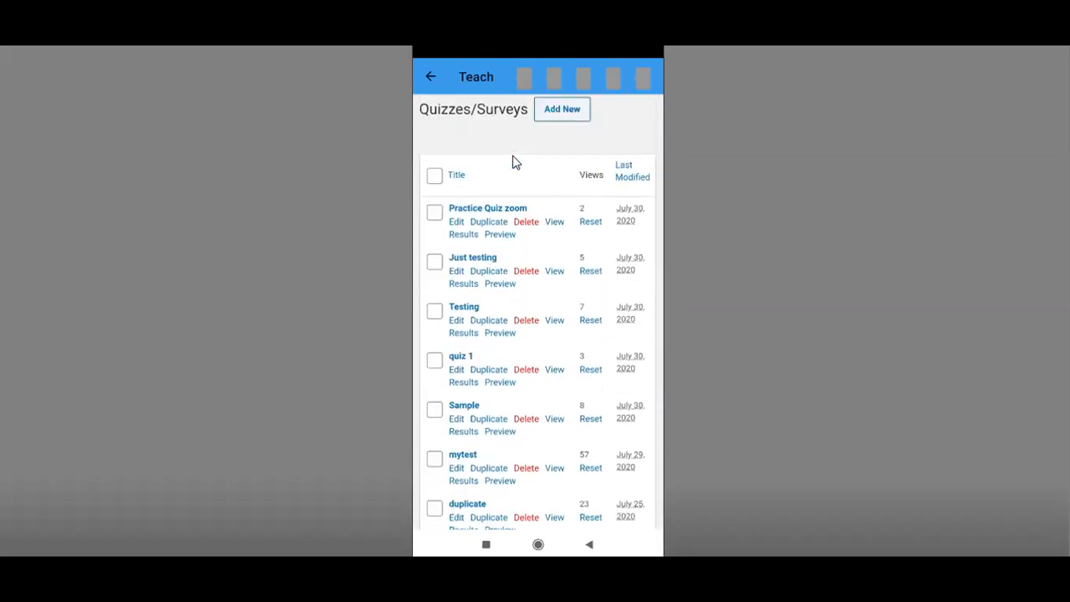
pyautogui.scroll(1, 516, 162)
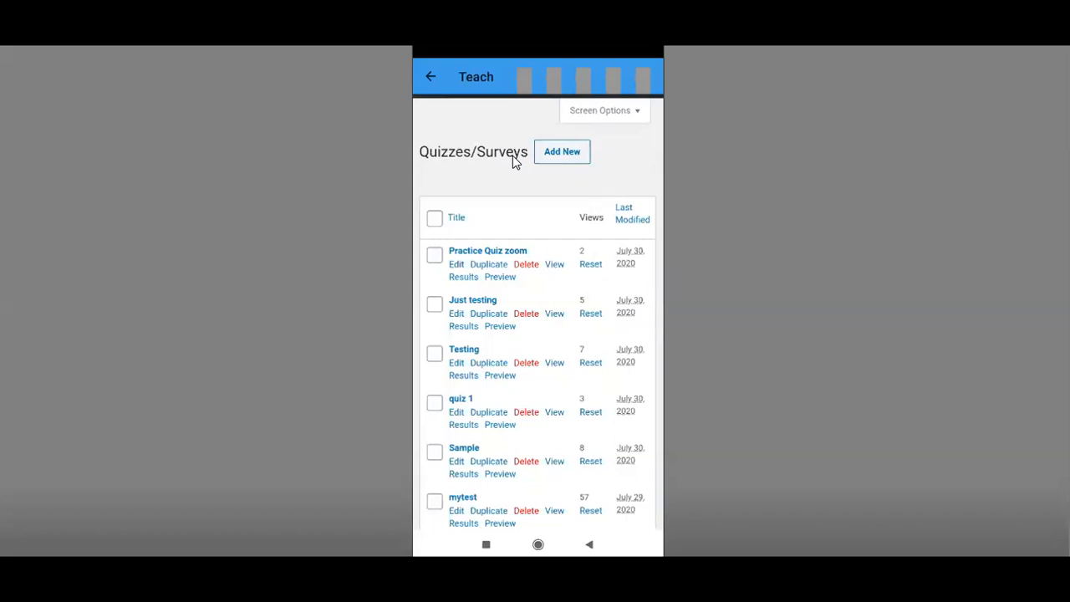
pyautogui.scroll(1, 516, 162)
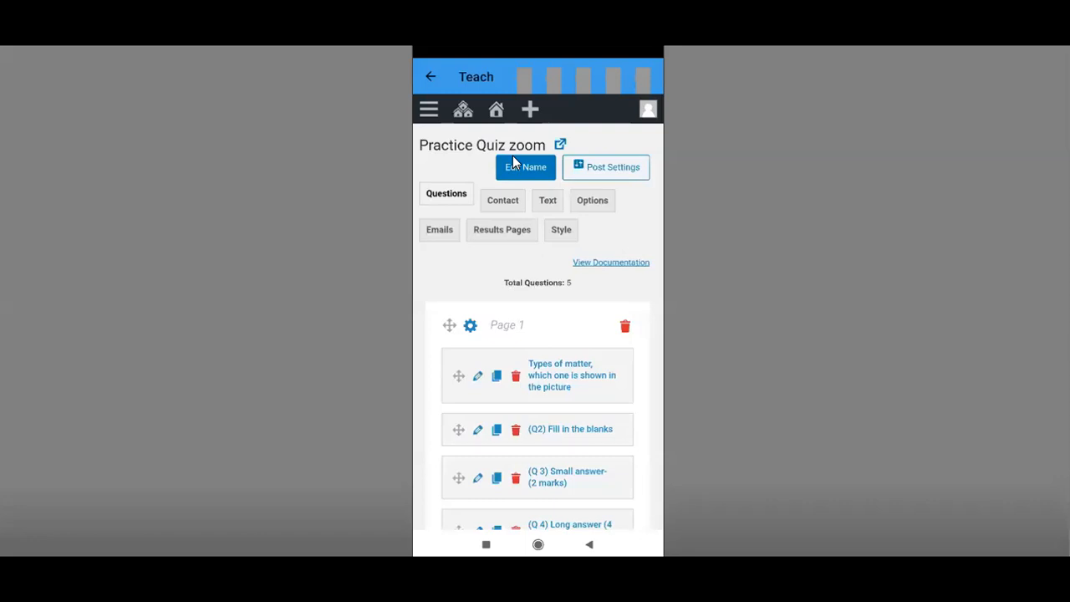
# - On Page 1 of Practice Quiz zoom, place "(Q 5) Solve and upload the file" above "(Q 4) Long answer (4 marks)"
pyautogui.scroll(-5, 514, 162)
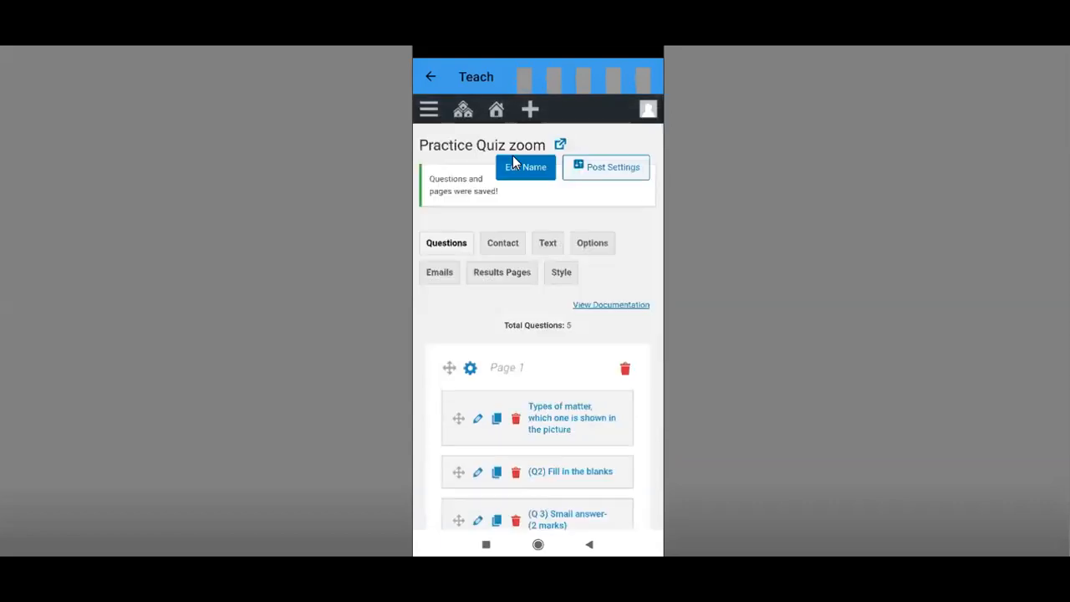
pyautogui.scroll(-3, 513, 161)
pyautogui.scroll(-1, 513, 162)
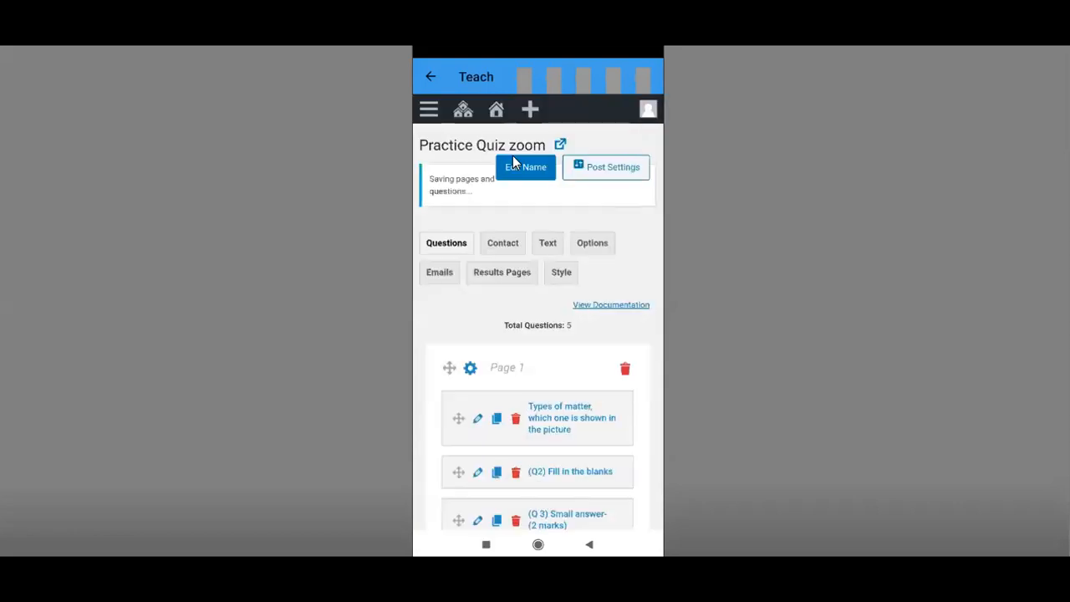
pyautogui.scroll(-3, 513, 162)
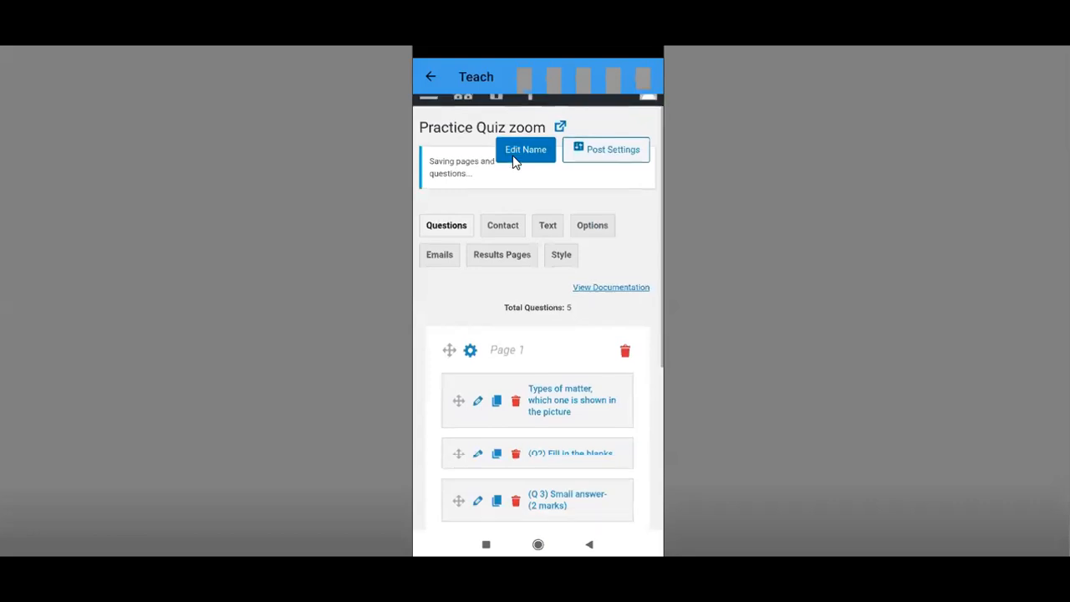
pyautogui.scroll(-3, 513, 163)
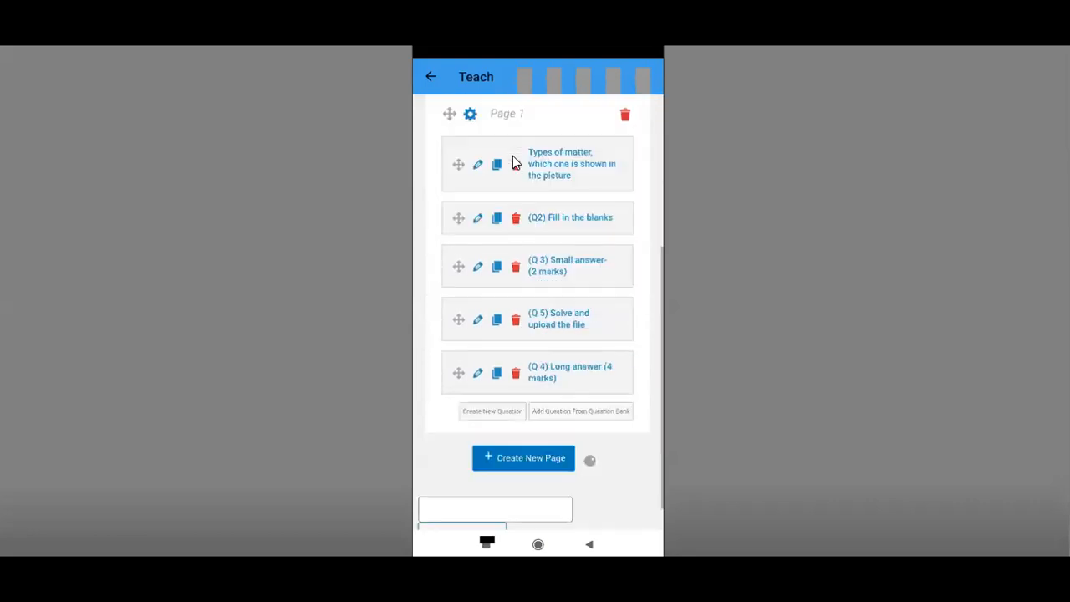
pyautogui.scroll(-1, 514, 162)
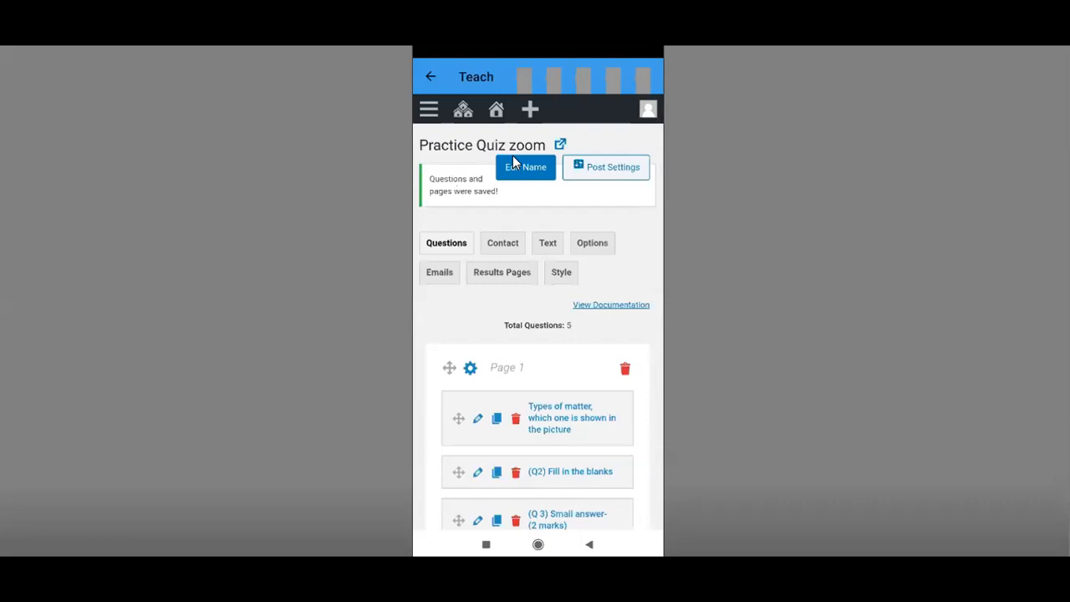
pyautogui.scroll(-6, 513, 162)
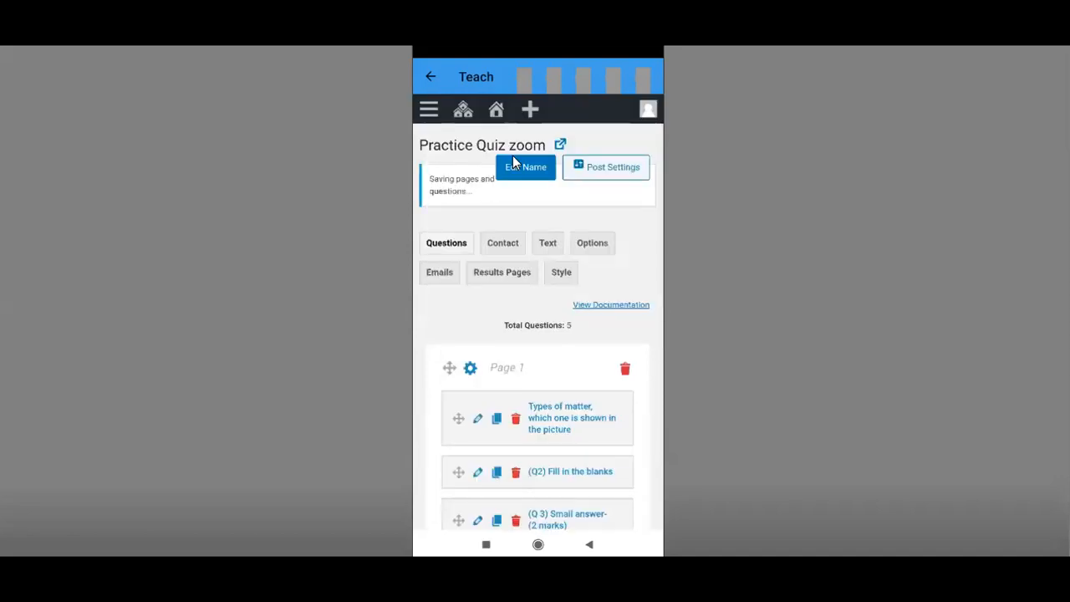
pyautogui.scroll(-5, 513, 156)
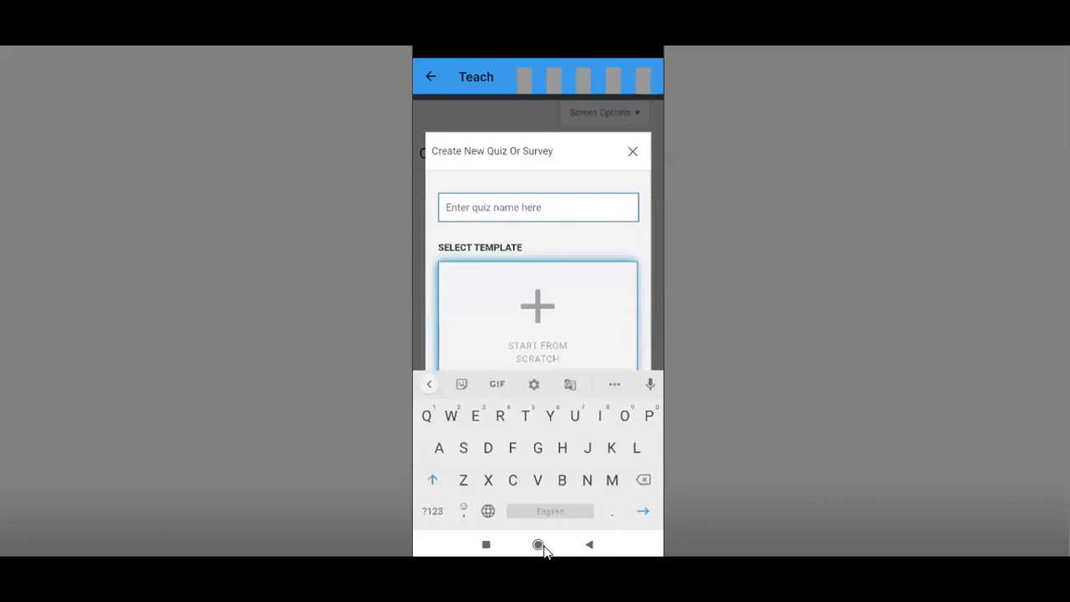
# - Name the new quiz "App Quiz Zoom"
pyautogui.write('App Q')
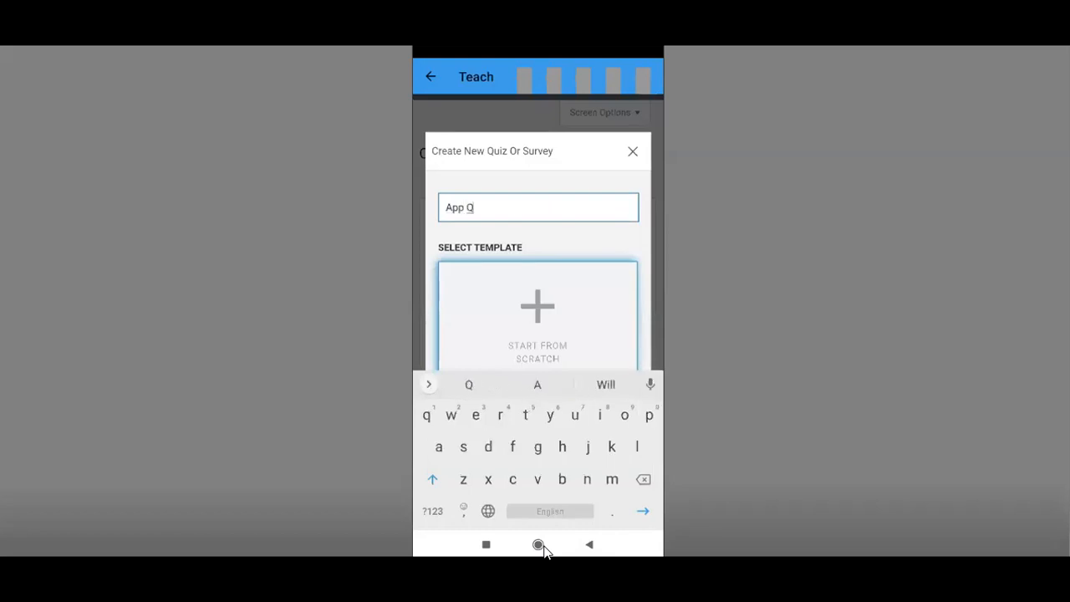
pyautogui.write('uiz Zoom')
pyautogui.press('Return')
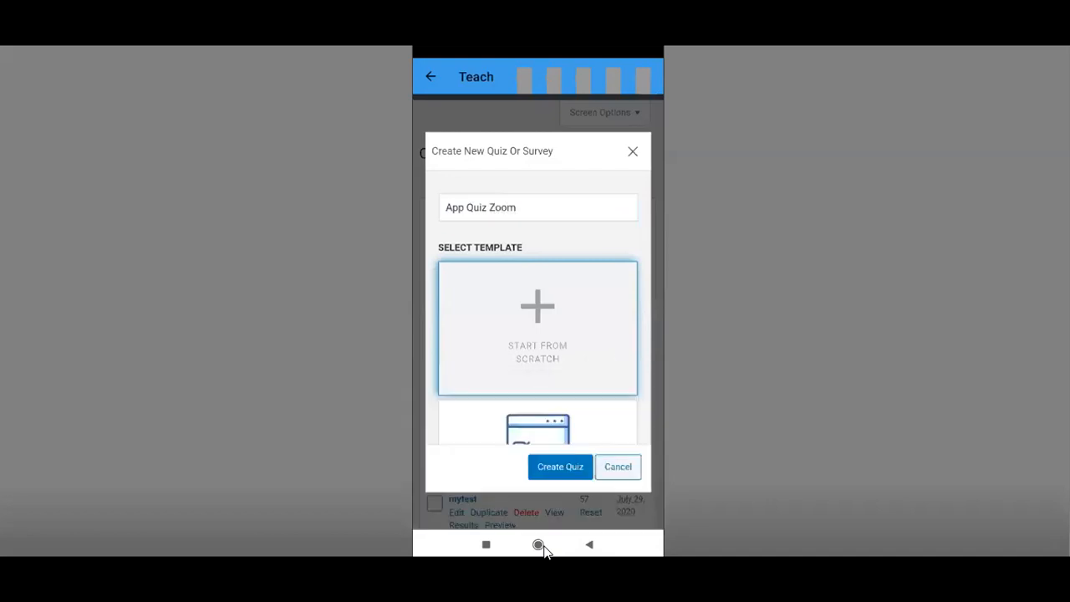
# - Choose the Time Based Quiz template for the new quiz and go through its quiz settings
pyautogui.scroll(-4, 538, 308)
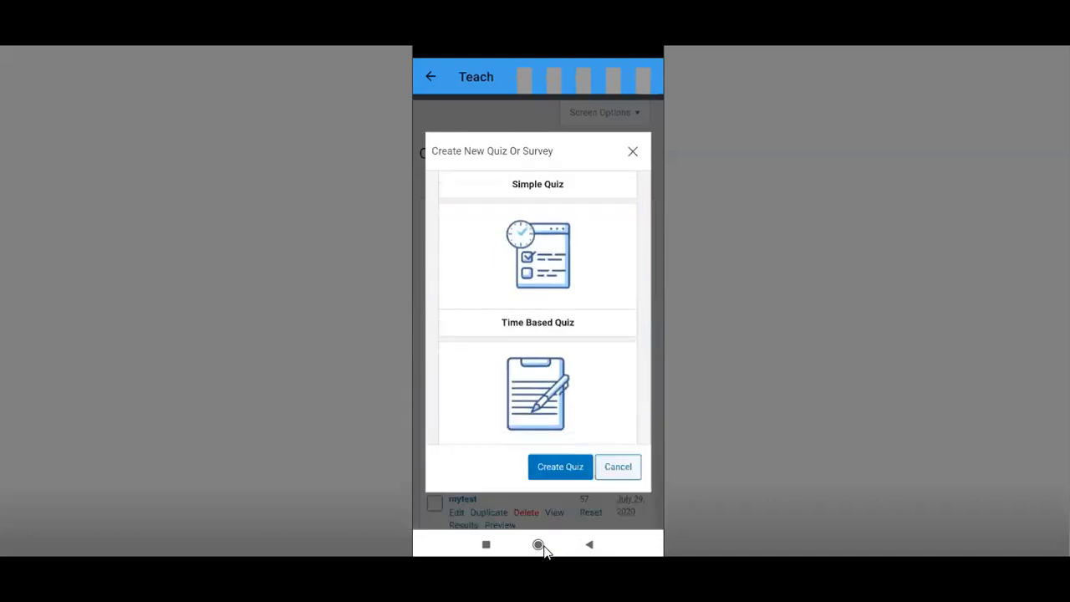
pyautogui.click(538, 269)
pyautogui.scroll(-5, 538, 321)
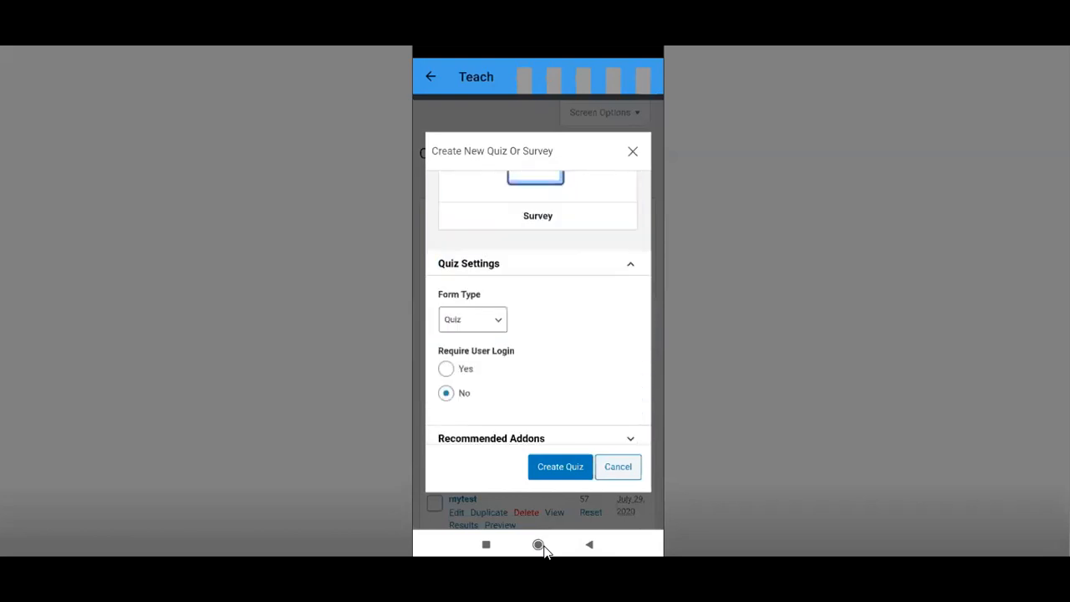
pyautogui.scroll(10, 537, 308)
pyautogui.scroll(-7, 538, 308)
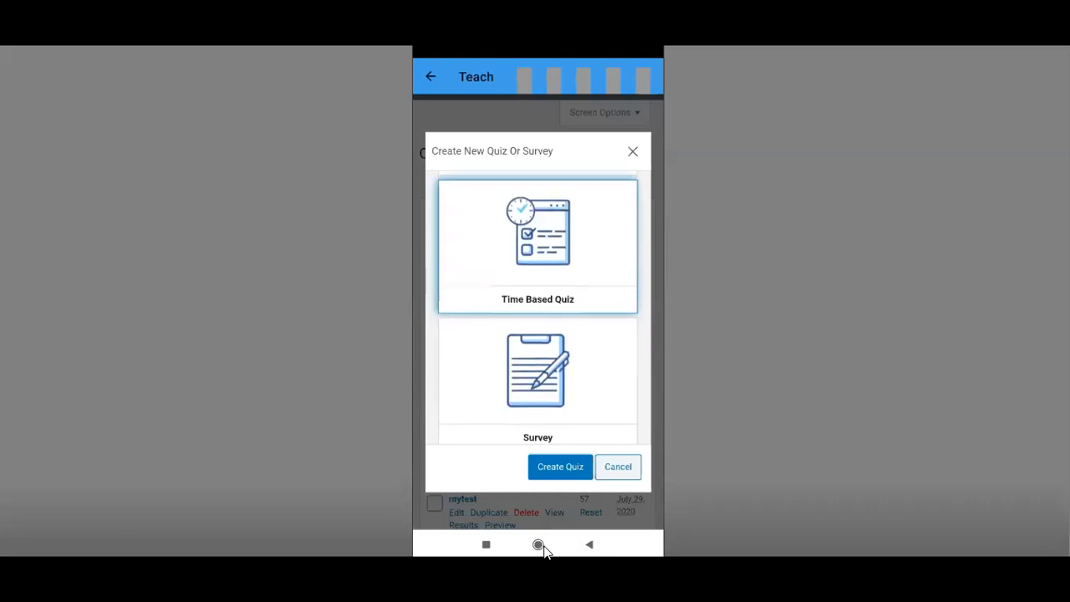
pyautogui.scroll(2, 538, 308)
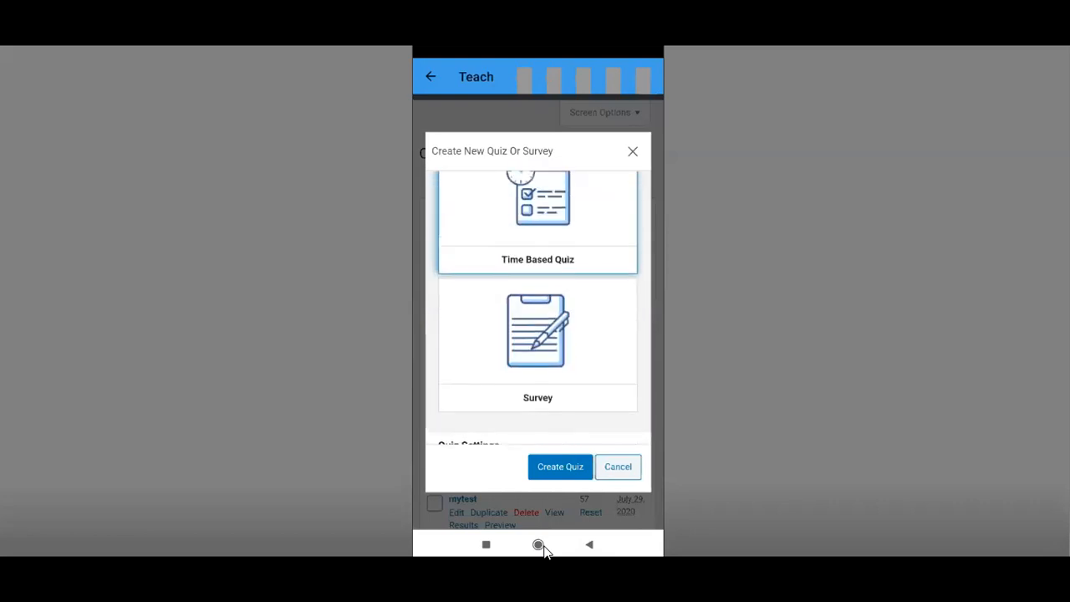
pyautogui.scroll(-4, 538, 308)
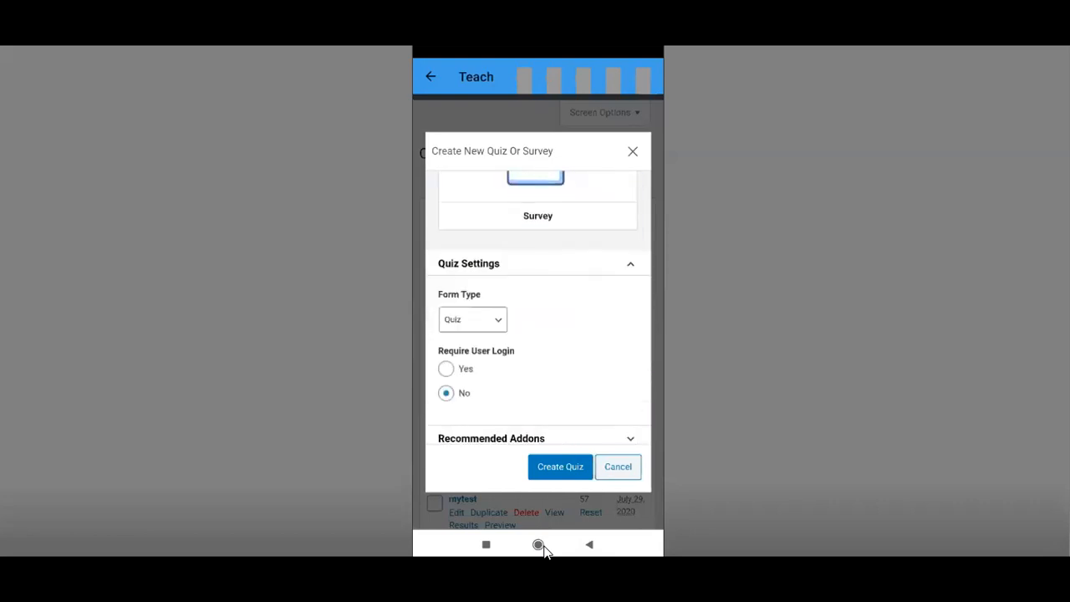
pyautogui.scroll(10, 538, 308)
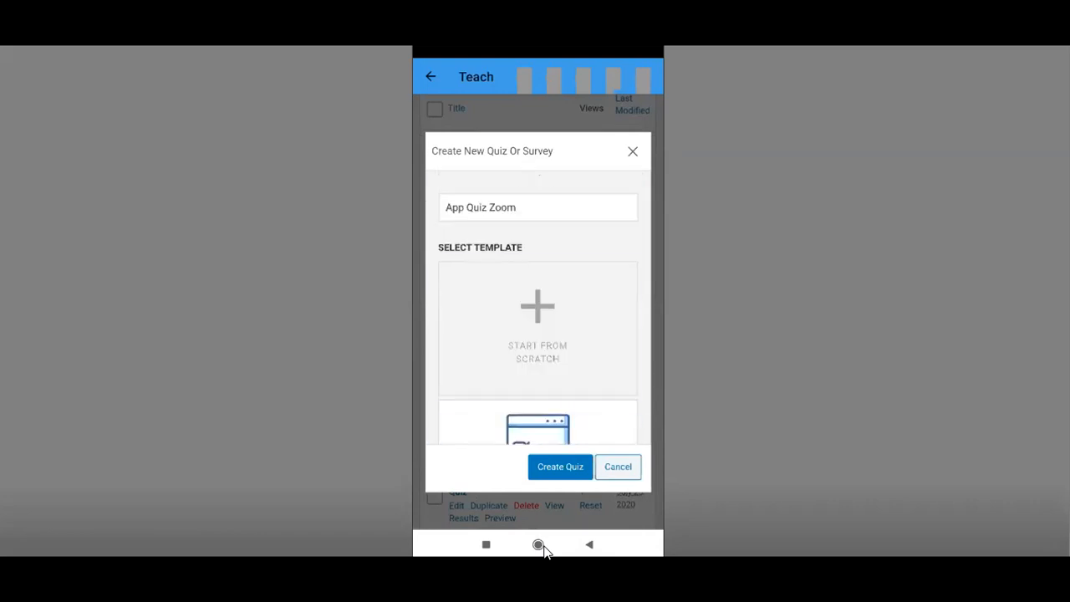
pyautogui.scroll(-10, 538, 308)
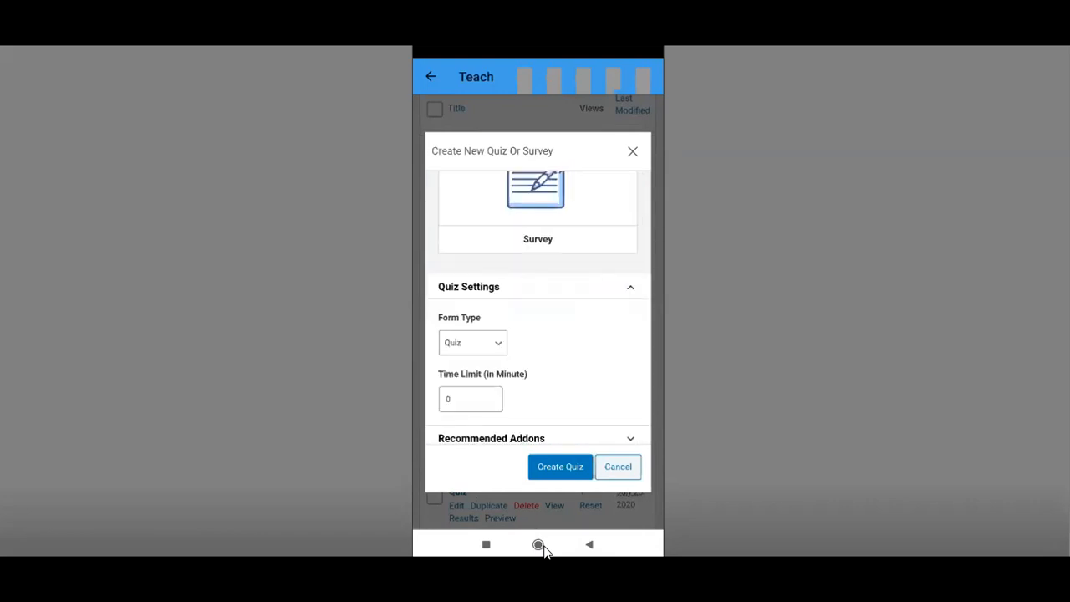
pyautogui.scroll(1, 537, 308)
pyautogui.scroll(5, 538, 308)
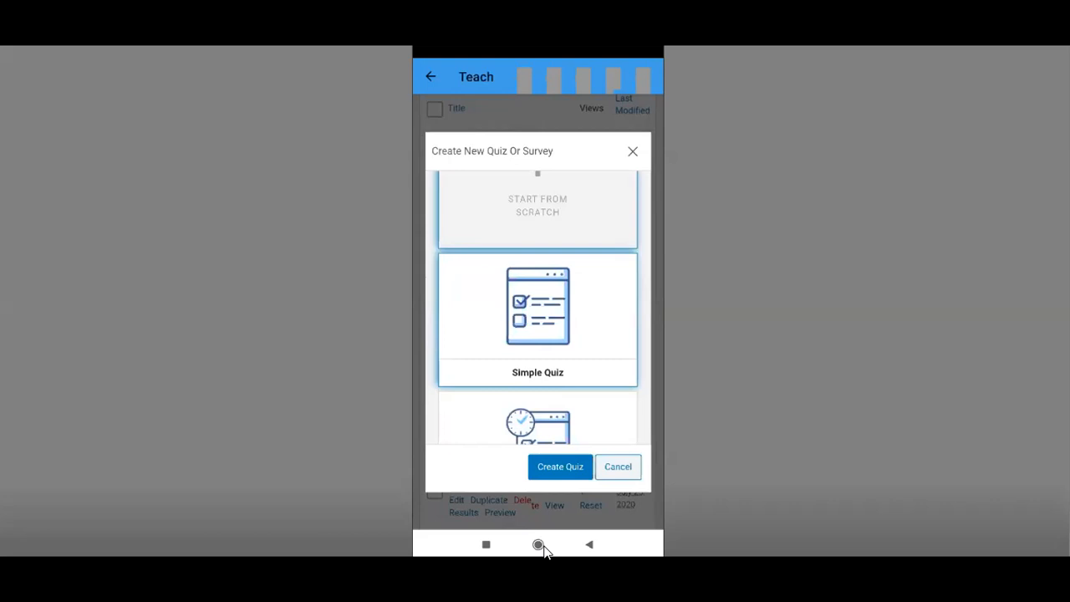
pyautogui.scroll(-1, 538, 308)
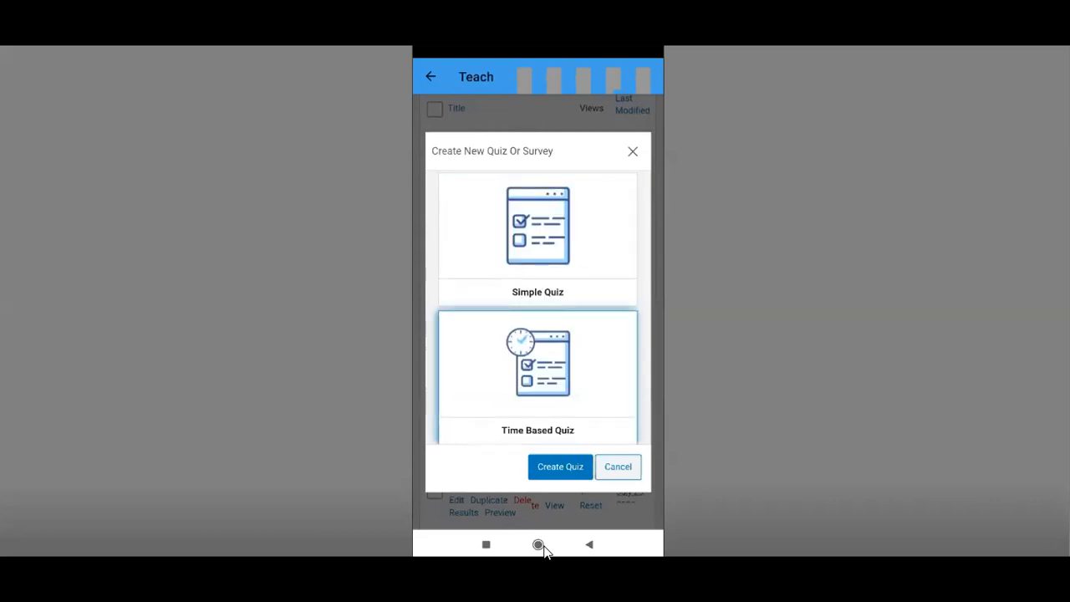
pyautogui.scroll(-5, 538, 307)
# - Set the time limit to 30 minutes and create the quiz
pyautogui.click(471, 399)
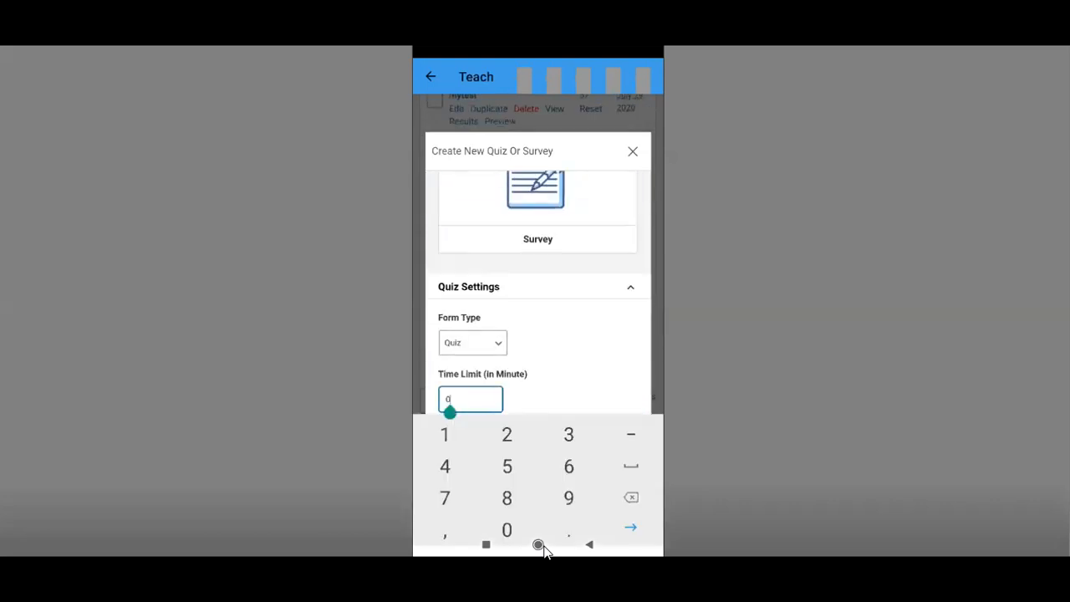
pyautogui.press('BackSpace')
pyautogui.write('30')
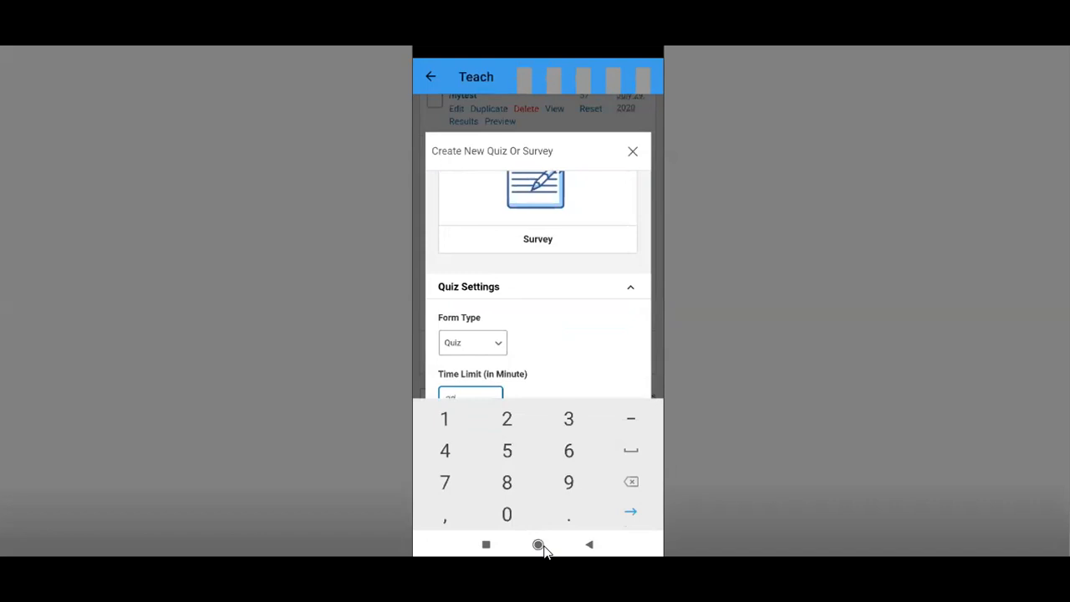
pyautogui.click(589, 544)
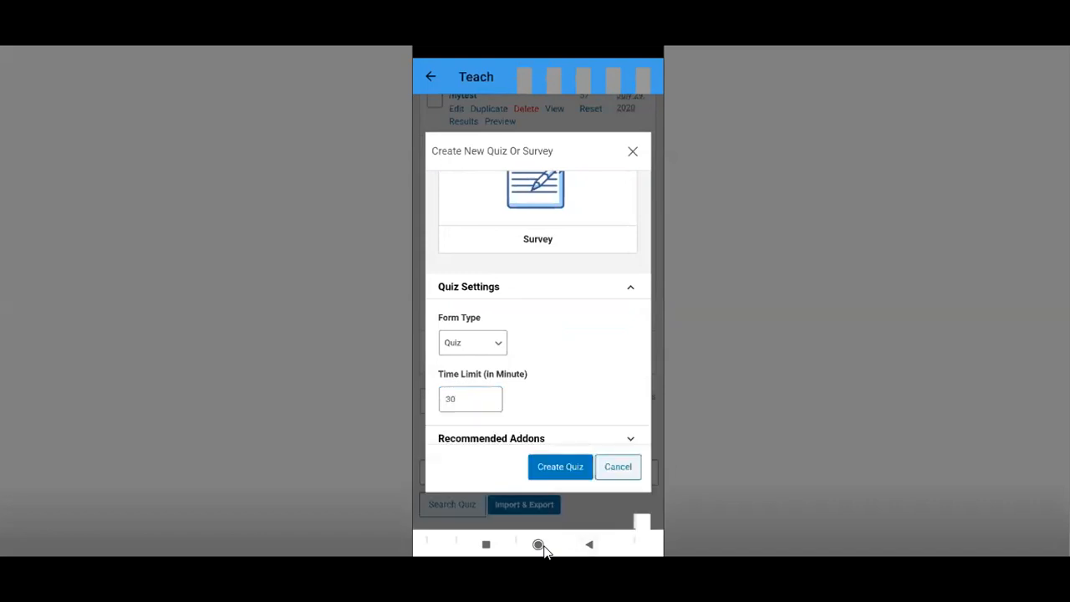
pyautogui.click(560, 466)
pyautogui.click(470, 399)
pyautogui.press('BackSpace')
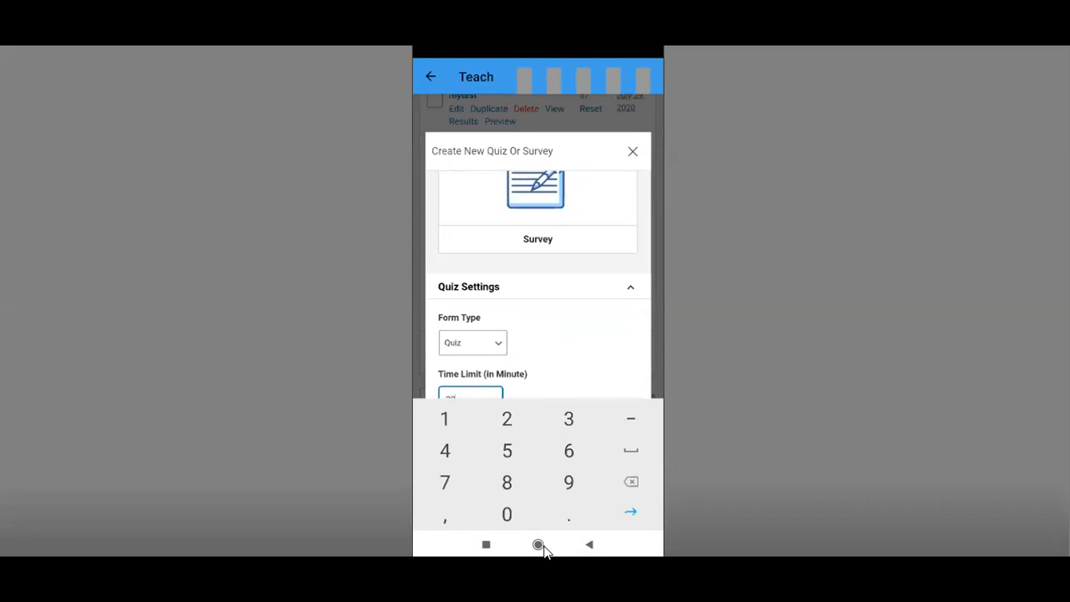
pyautogui.click(590, 544)
pyautogui.click(560, 466)
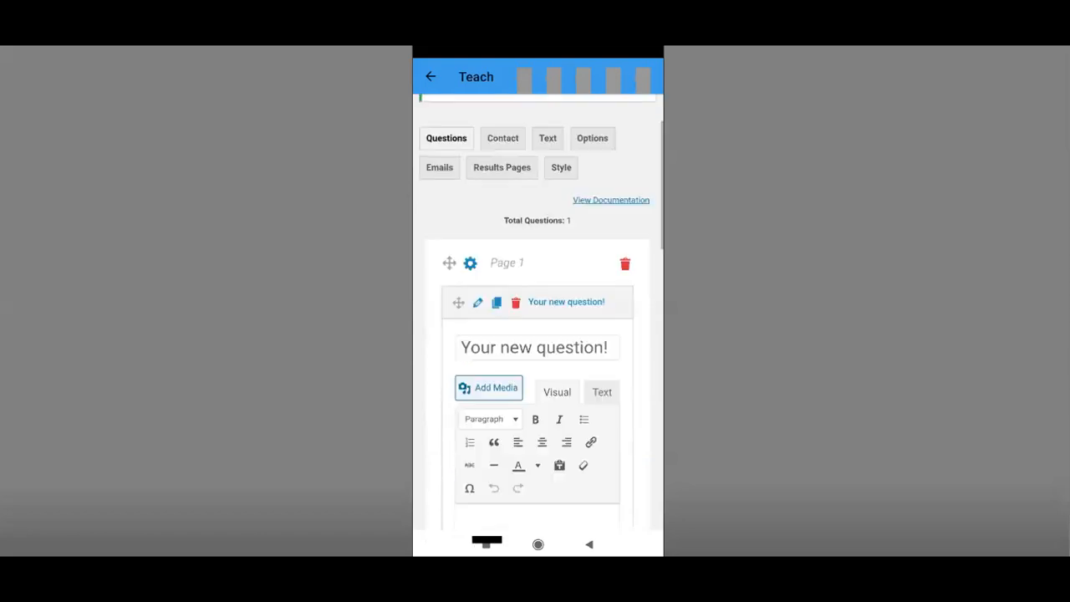
# - Replace the placeholder title of the question on Page 1 with "Write an essay on Revolution"
pyautogui.scroll(-1, 538, 312)
pyautogui.scroll(1, 538, 312)
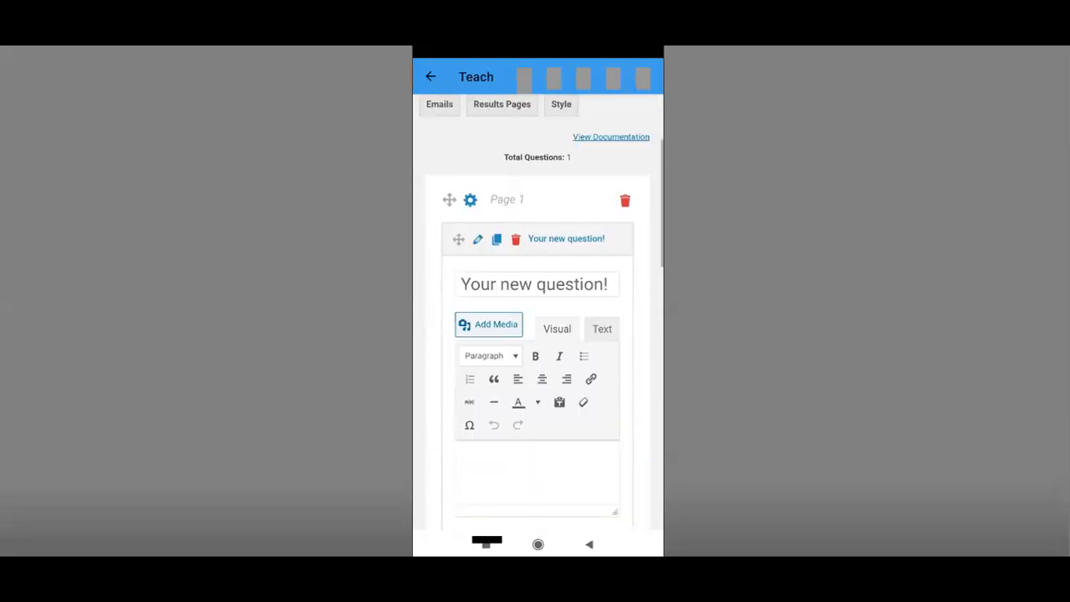
pyautogui.click(555, 285)
pyautogui.click(609, 285)
pyautogui.press('BackSpace')
pyautogui.press('BackSpace')
pyautogui.press('BackSpace')
pyautogui.press('BackSpace')
pyautogui.press('BackSpace')
pyautogui.press('BackSpace')
pyautogui.press('BackSpace')
pyautogui.press('BackSpace')
pyautogui.press('BackSpace')
pyautogui.press('BackSpace')
pyautogui.press('BackSpace')
pyautogui.press('BackSpace')
pyautogui.press('BackSpace')
pyautogui.press('BackSpace')
pyautogui.press('BackSpace')
pyautogui.press('BackSpace')
pyautogui.press('BackSpace')
pyautogui.press('BackSpace')
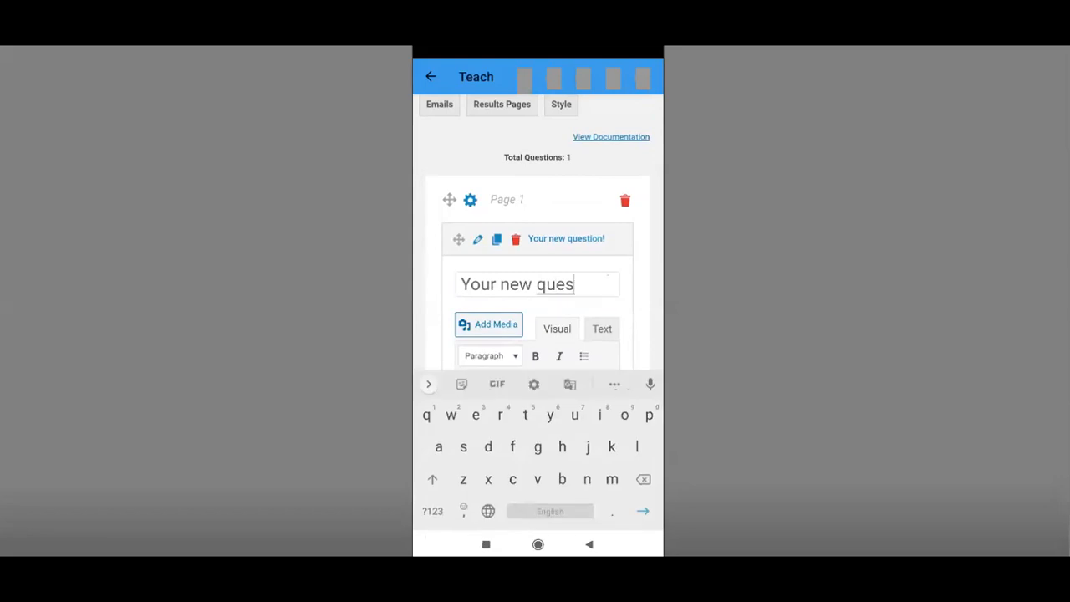
pyautogui.write('W')
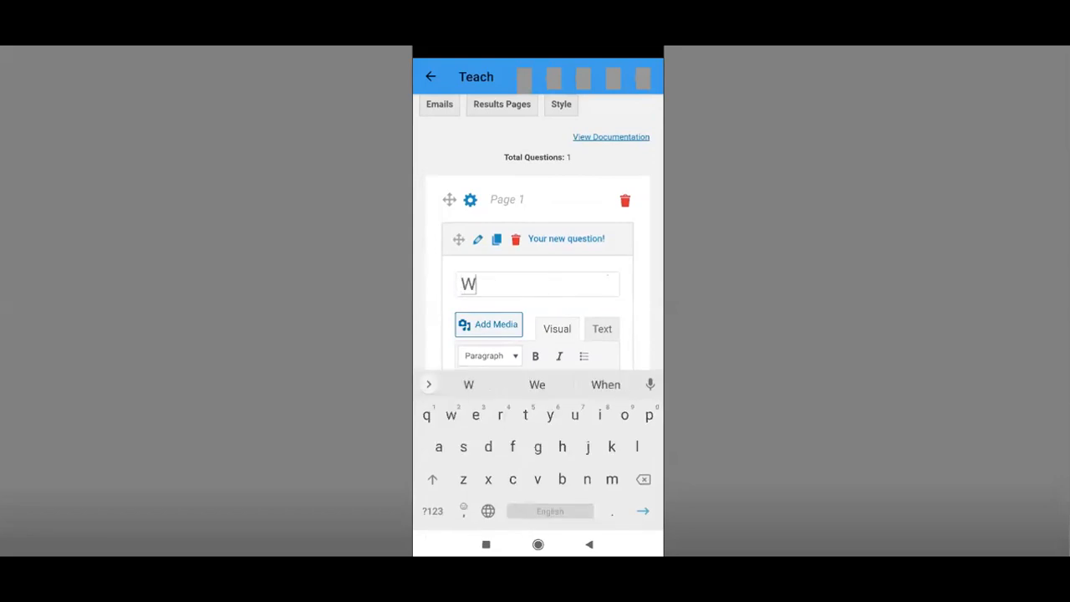
pyautogui.write('rite an essay on')
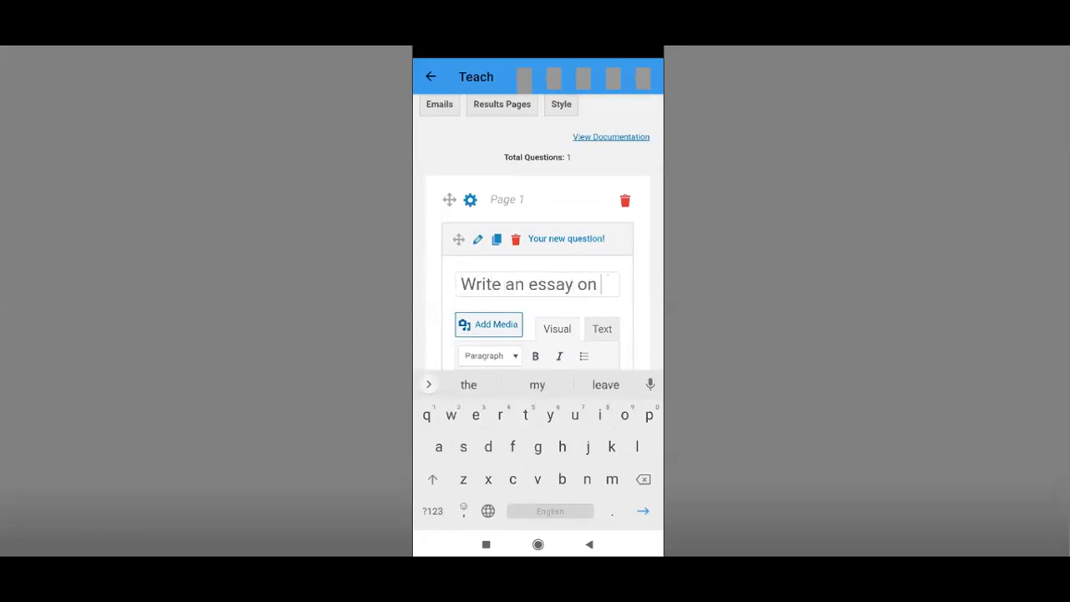
pyautogui.press('shift')
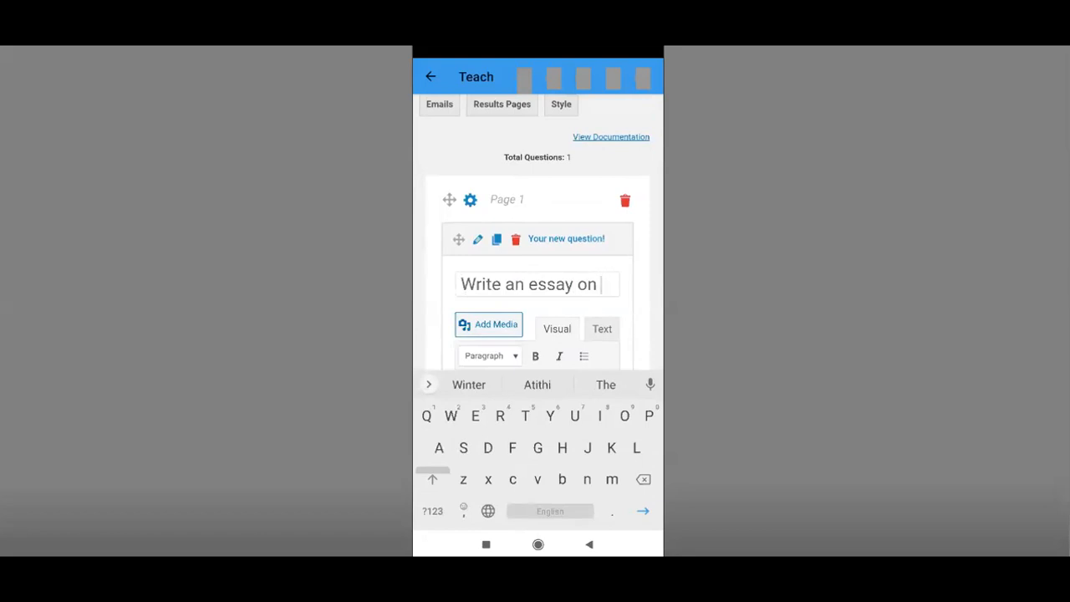
pyautogui.write('R')
pyautogui.press('BackSpace')
pyautogui.press('shift')
pyautogui.write('N')
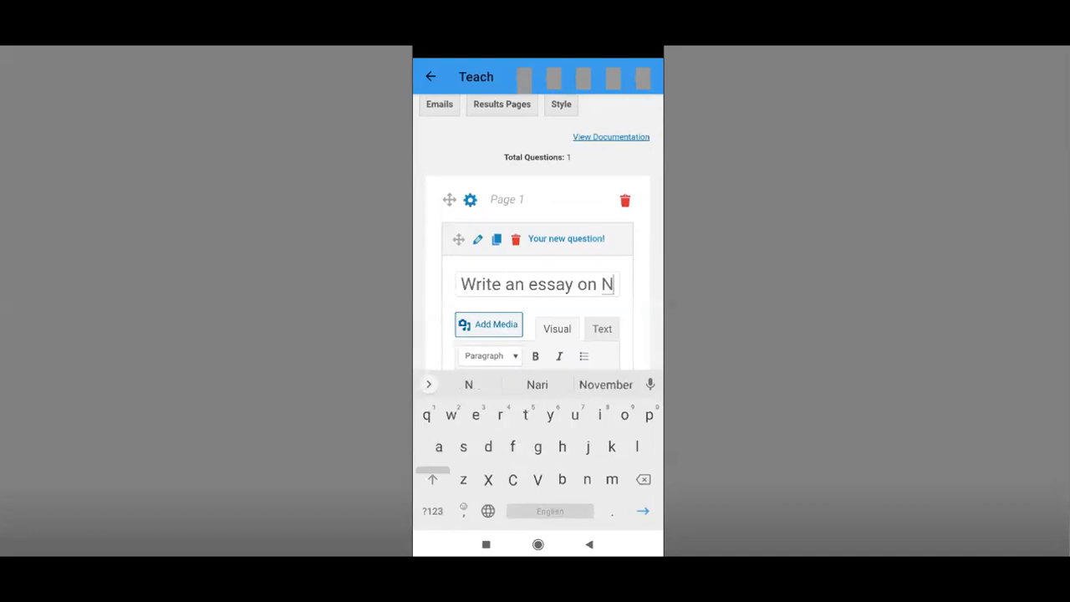
pyautogui.press('BackSpace')
pyautogui.write('Revol')
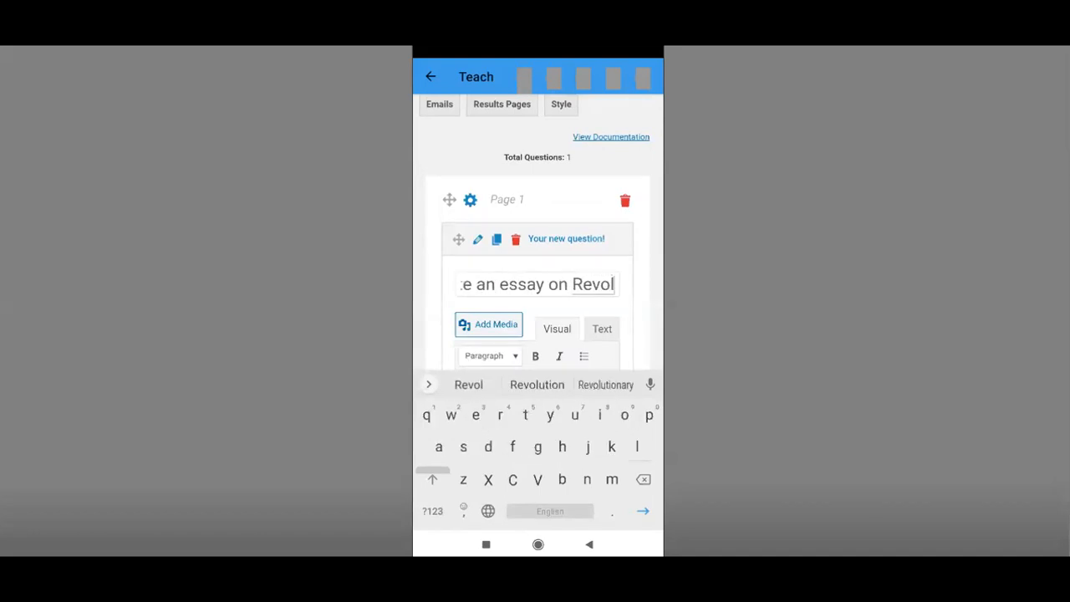
pyautogui.click(537, 385)
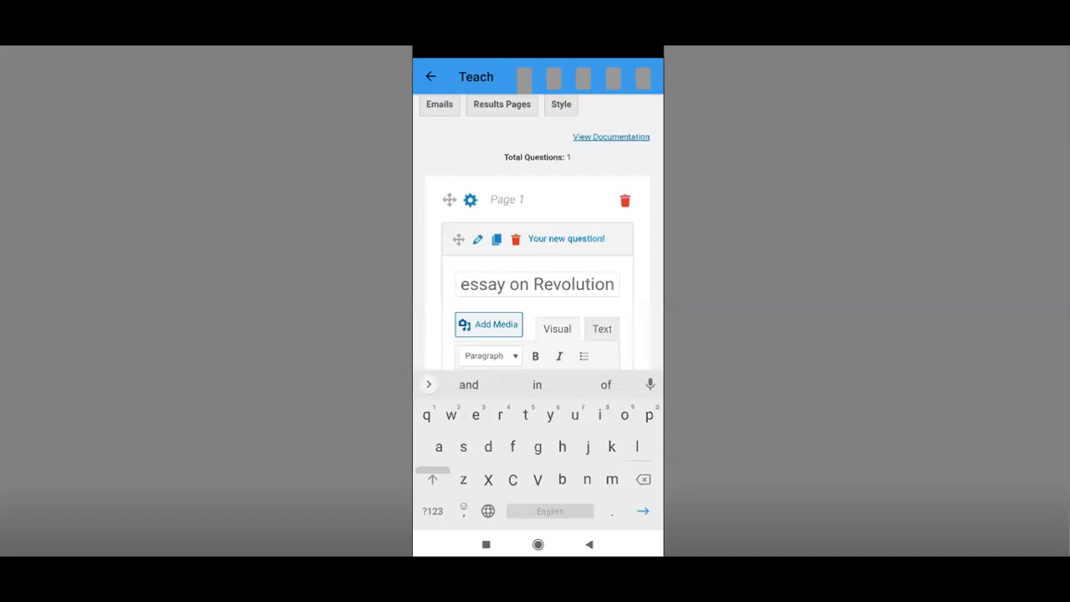
pyautogui.click(590, 544)
pyautogui.click(469, 372)
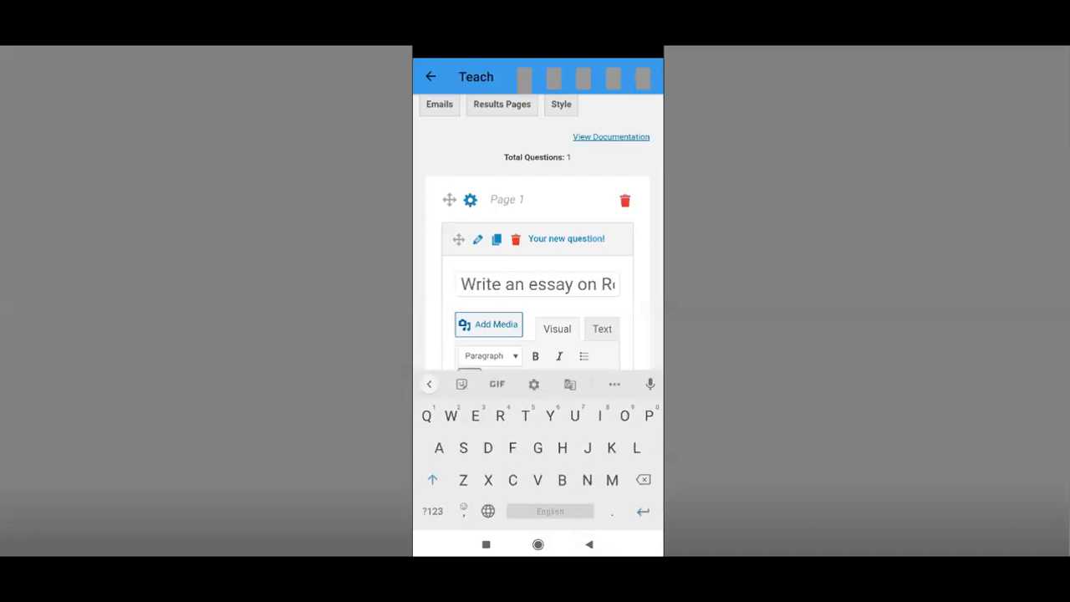
pyautogui.click(590, 545)
# - Set the essay question's type to Large Open Answer
pyautogui.scroll(-3, 538, 334)
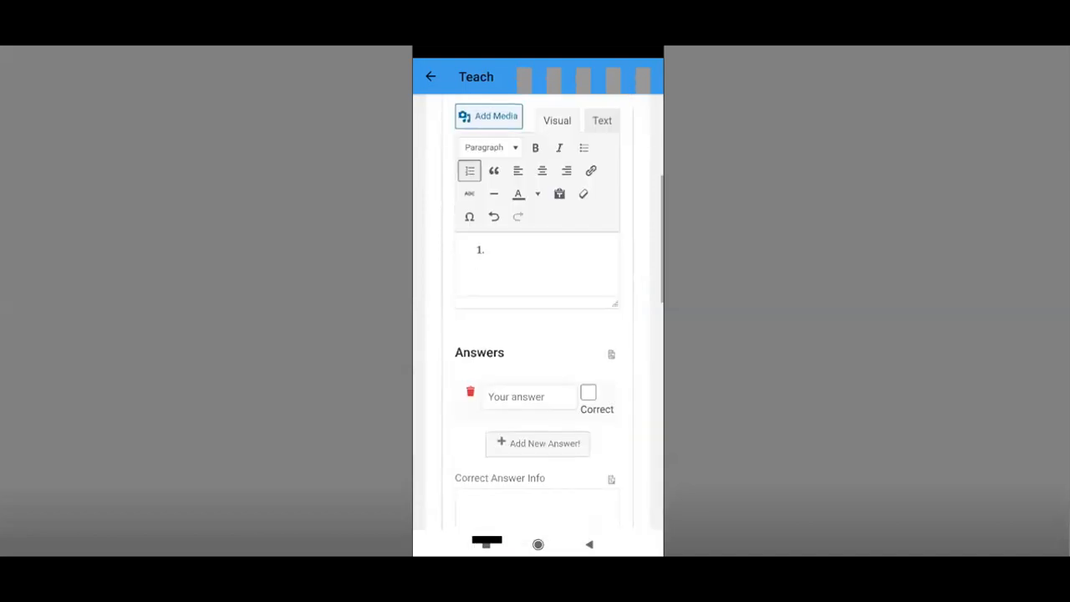
pyautogui.scroll(-3, 538, 335)
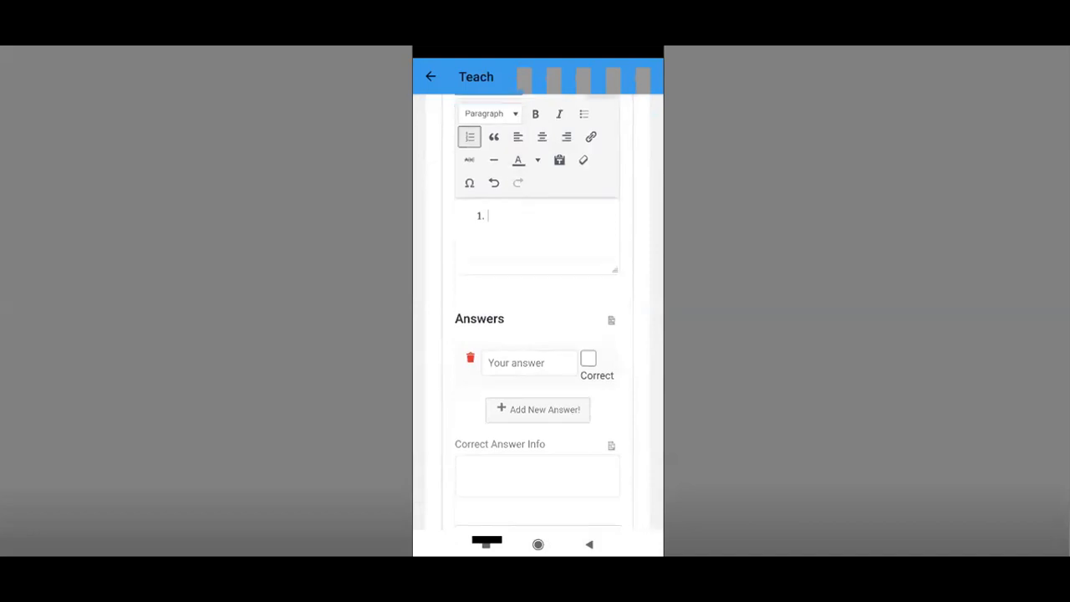
pyautogui.click(530, 265)
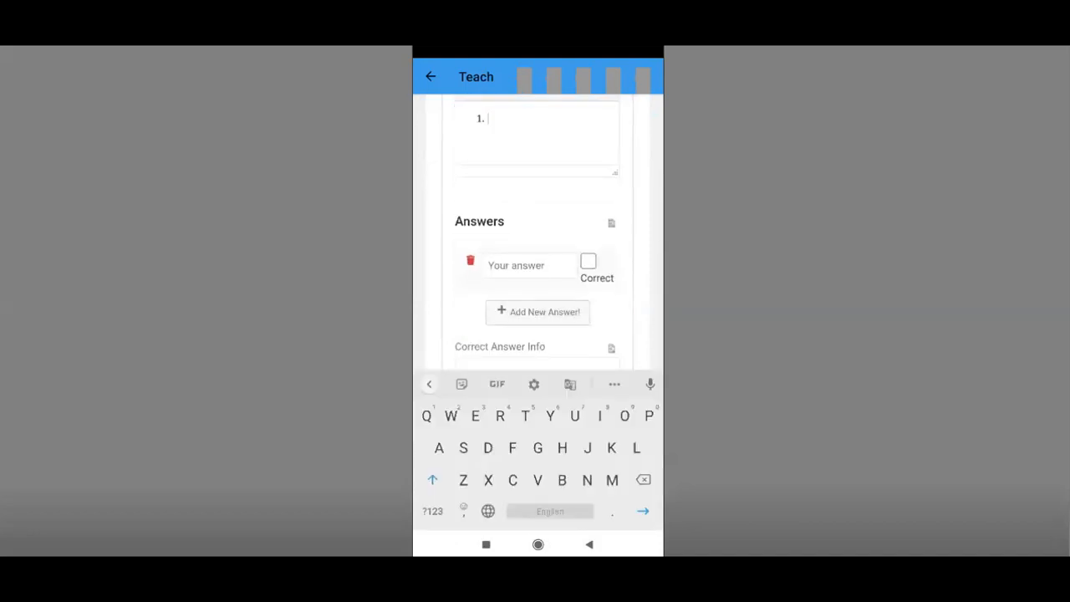
pyautogui.scroll(3, 538, 234)
pyautogui.scroll(-3, 538, 235)
pyautogui.scroll(-5, 538, 235)
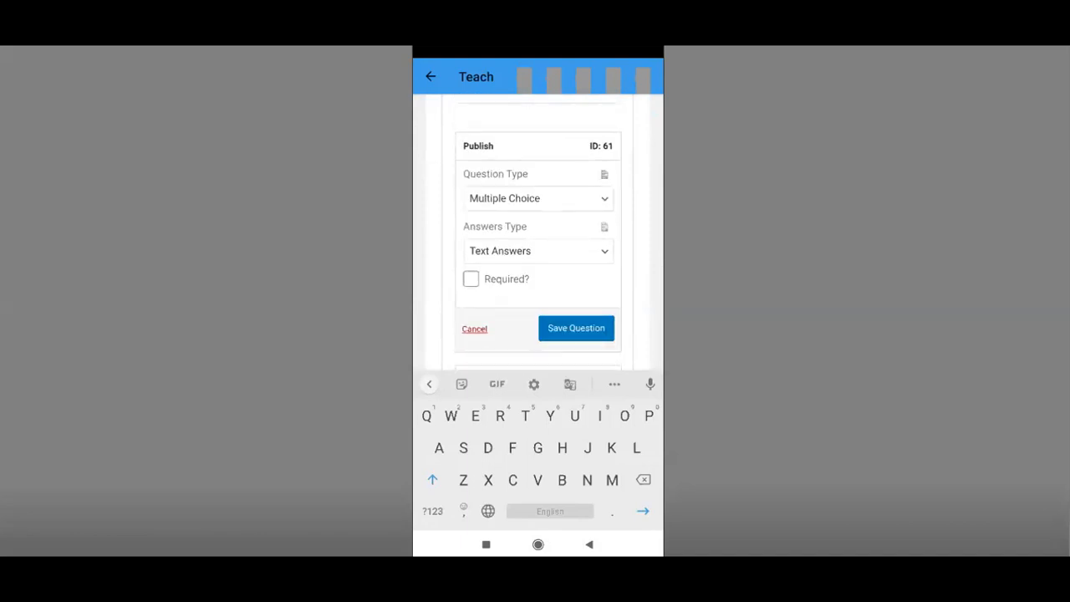
pyautogui.click(537, 198)
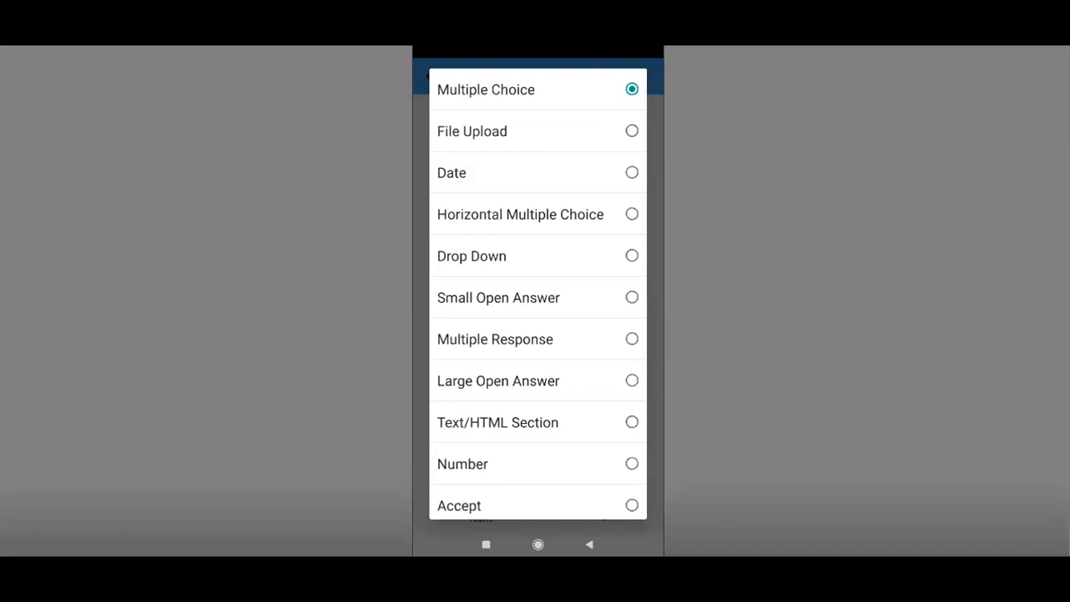
pyautogui.click(499, 381)
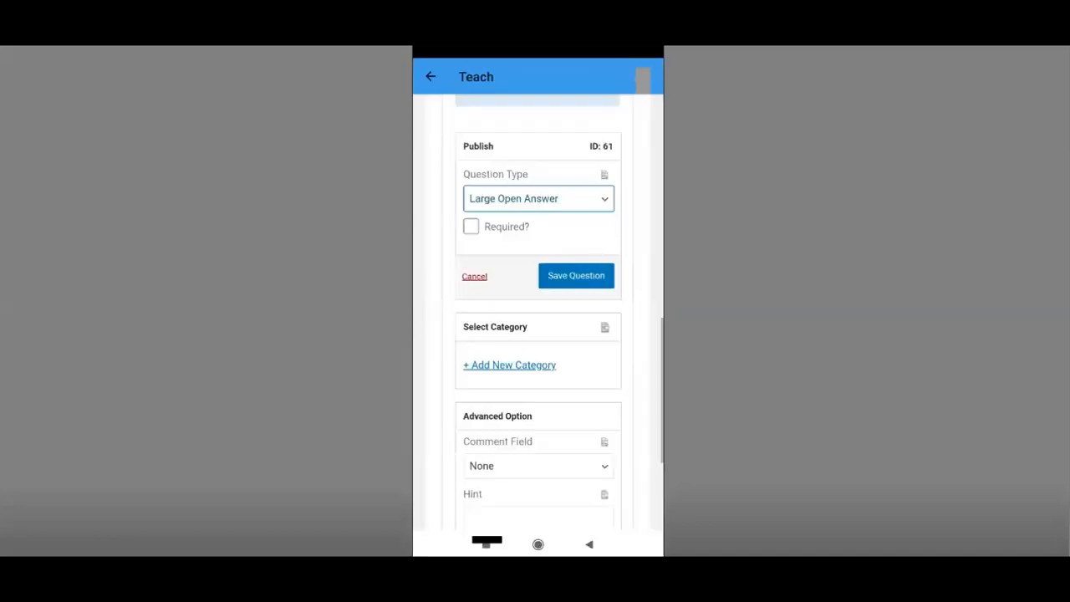
# - Remove the empty numbered list from the essay question's description and save the question
pyautogui.scroll(5, 538, 334)
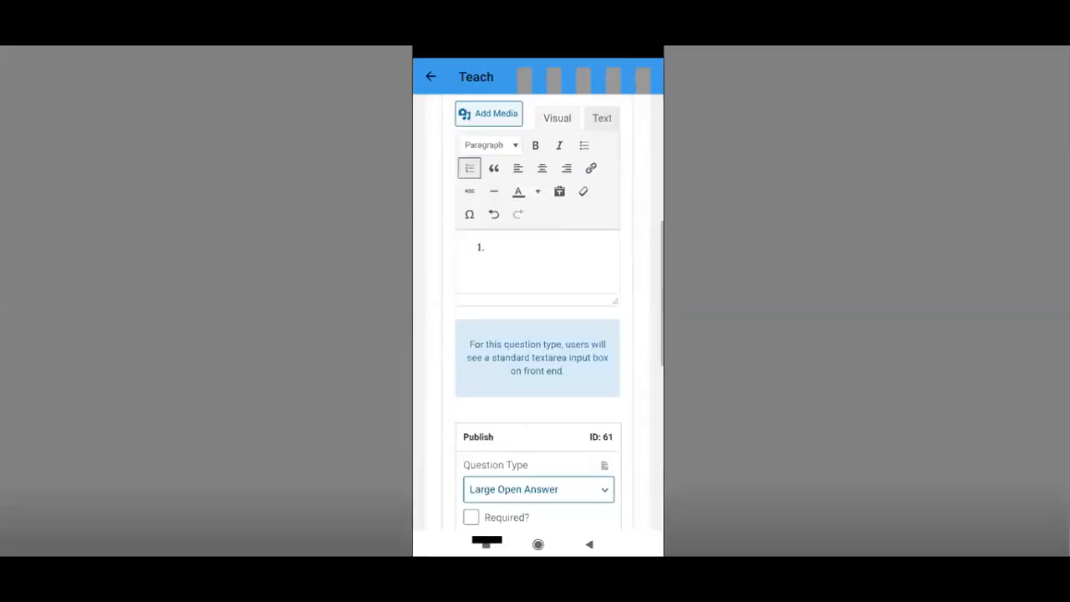
pyautogui.click(470, 169)
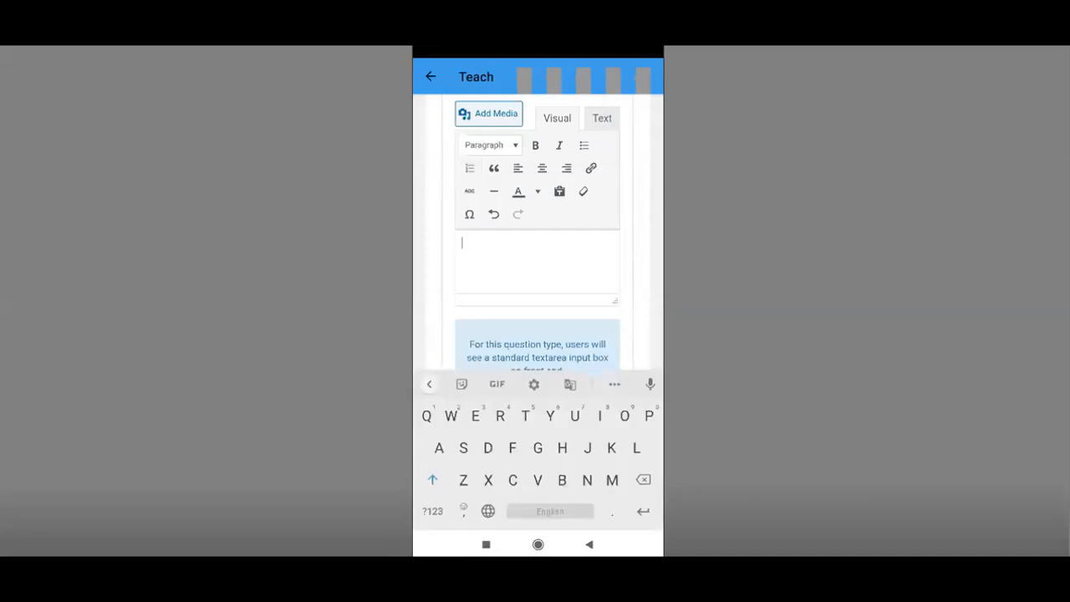
pyautogui.scroll(-5, 537, 234)
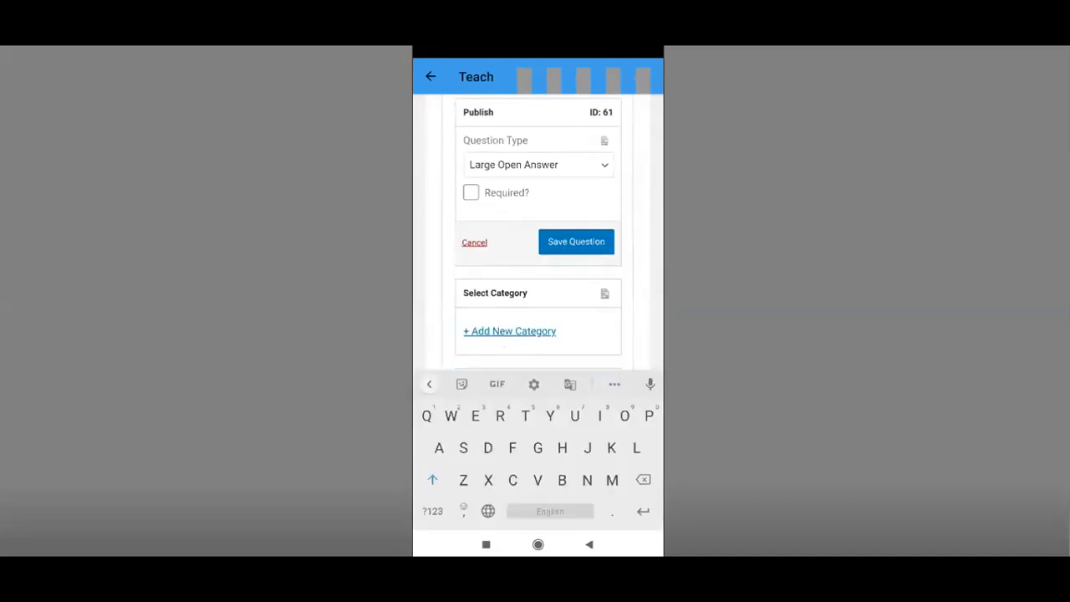
pyautogui.click(576, 242)
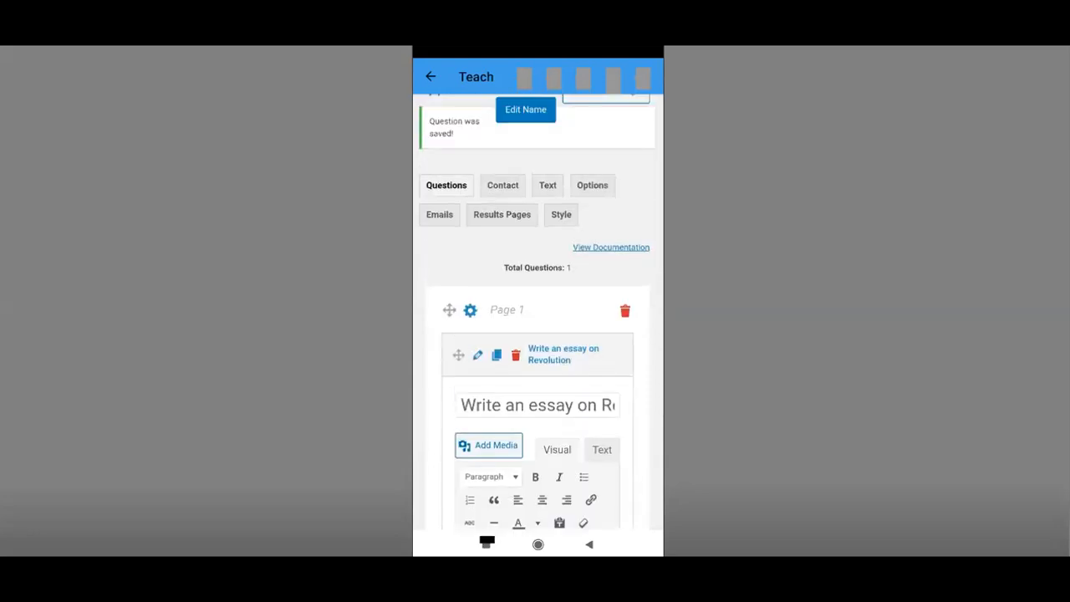
# - Create a second question on Page 1 below the essay question and review its type, category and advanced options
pyautogui.scroll(-9, 538, 312)
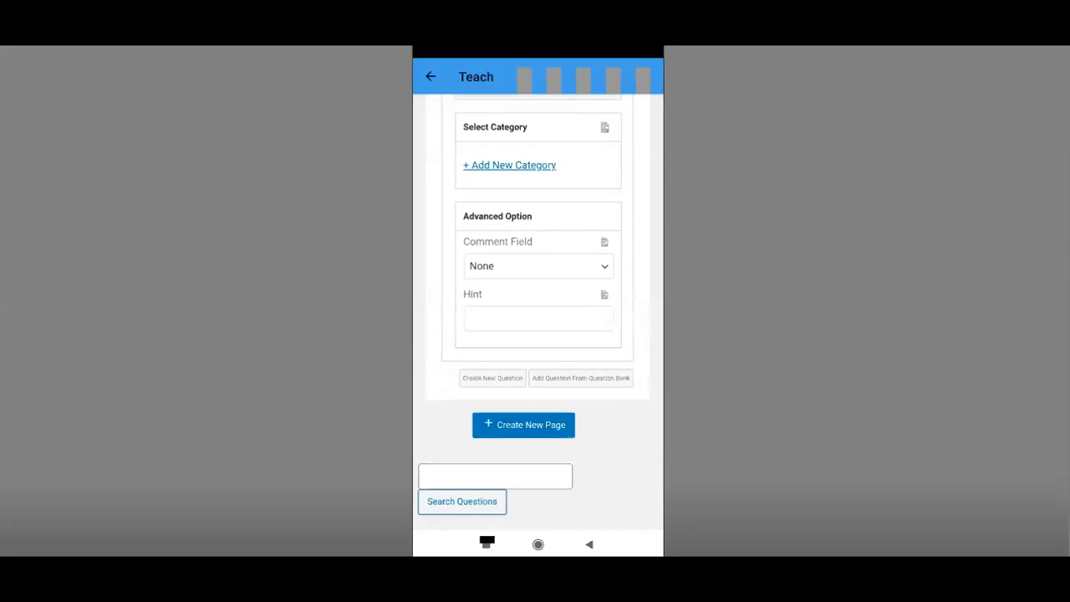
pyautogui.click(493, 379)
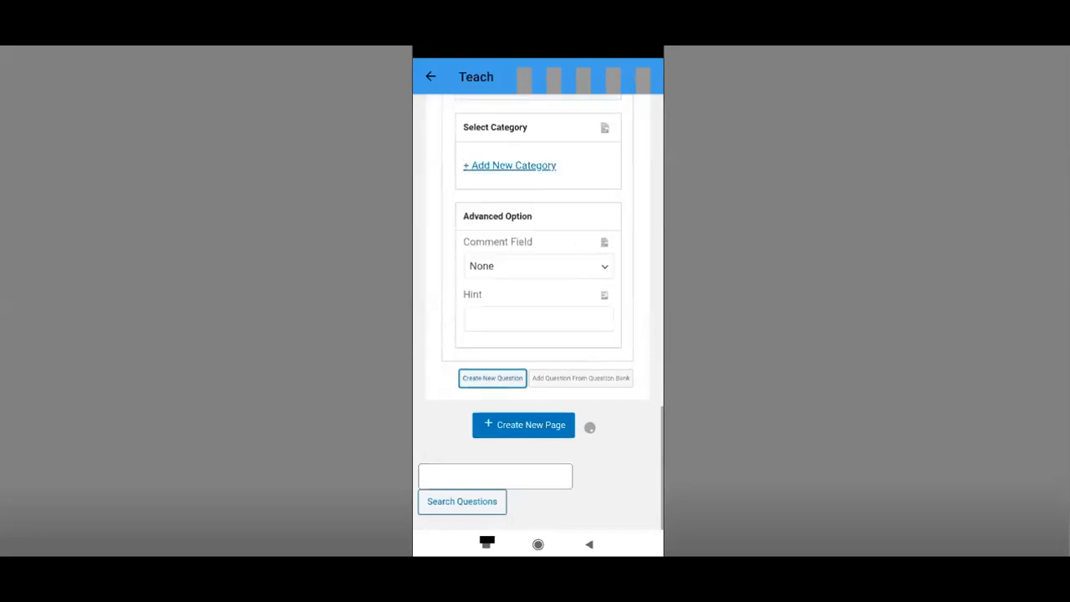
pyautogui.scroll(10, 538, 311)
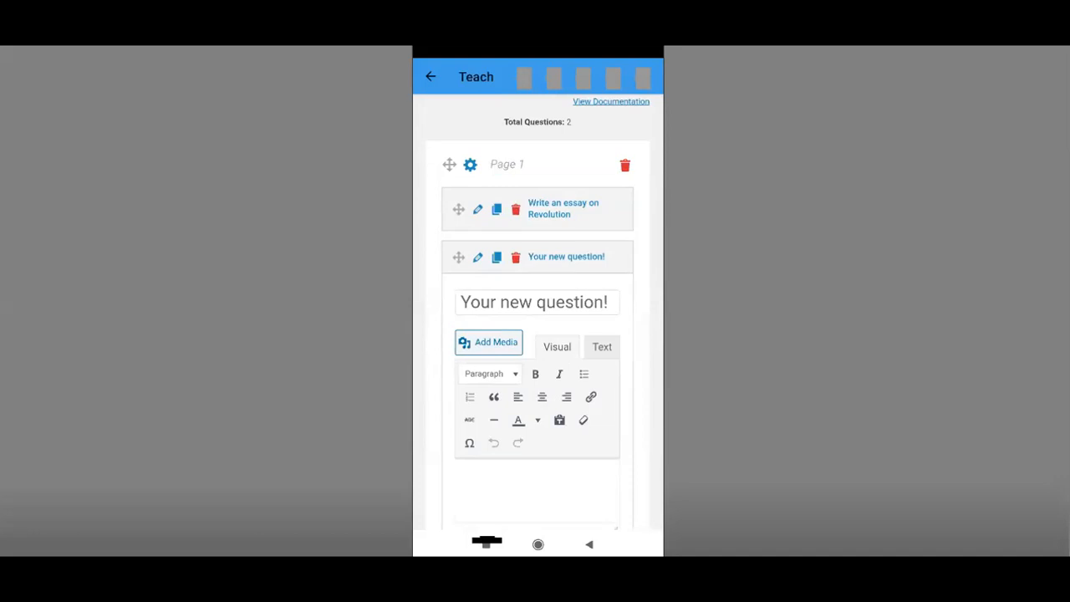
pyautogui.click(603, 303)
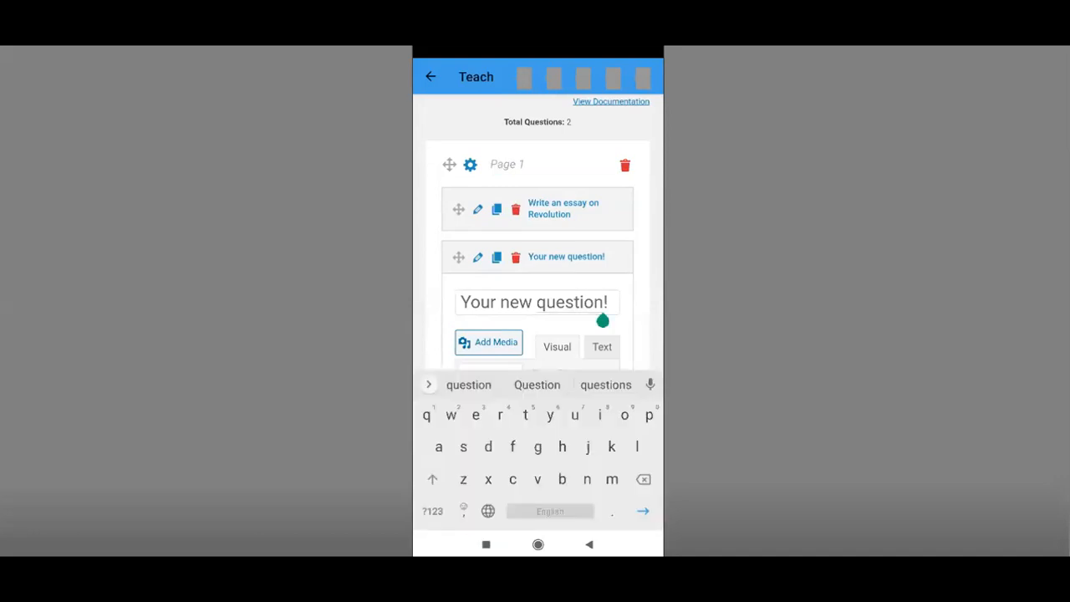
pyautogui.scroll(-10, 538, 234)
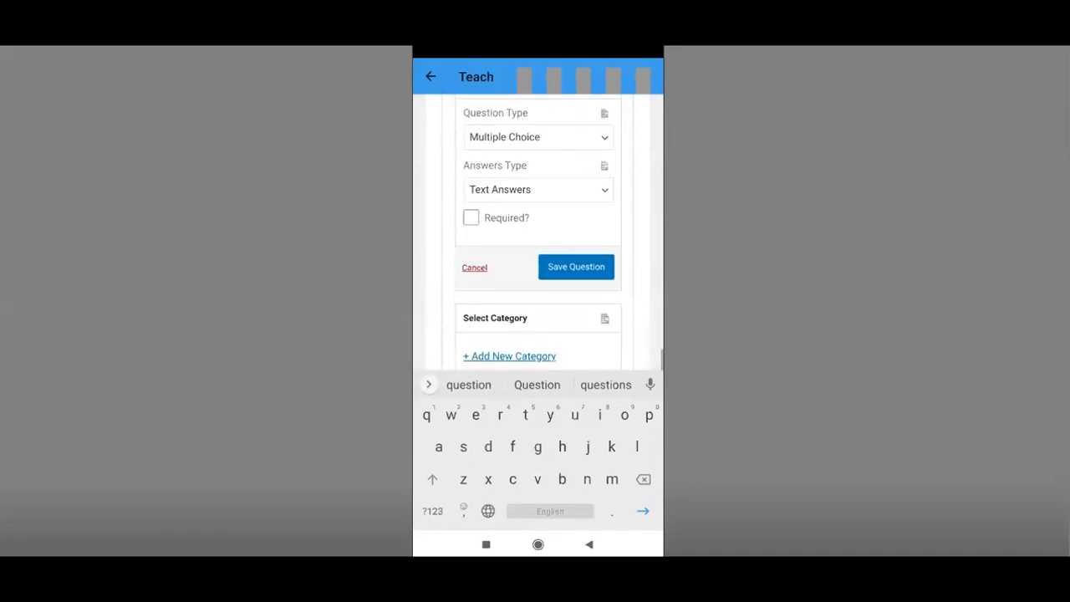
pyautogui.scroll(-2, 539, 231)
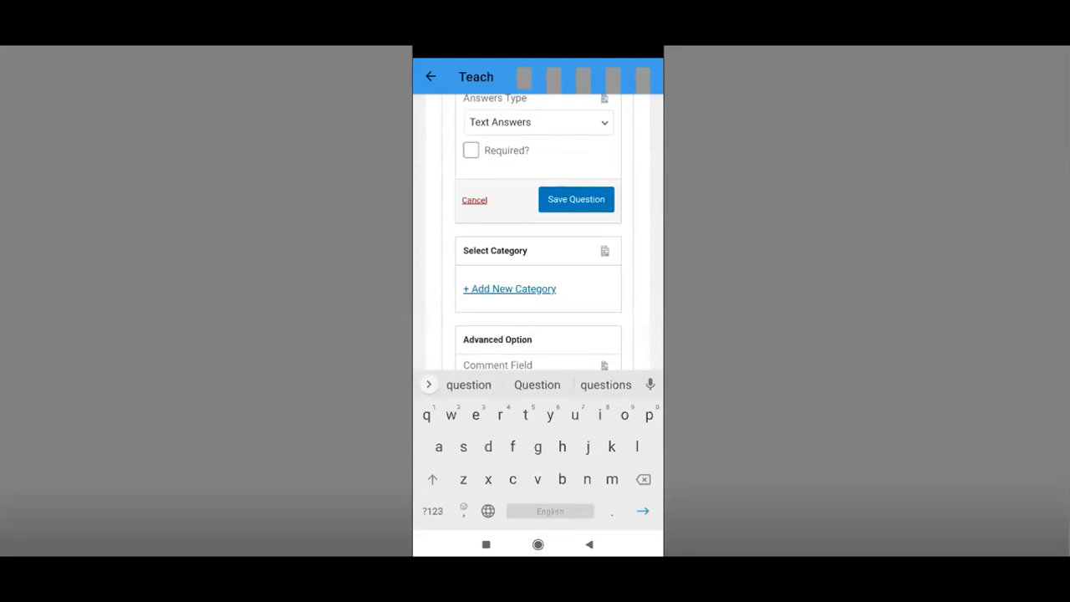
pyautogui.scroll(-3, 539, 235)
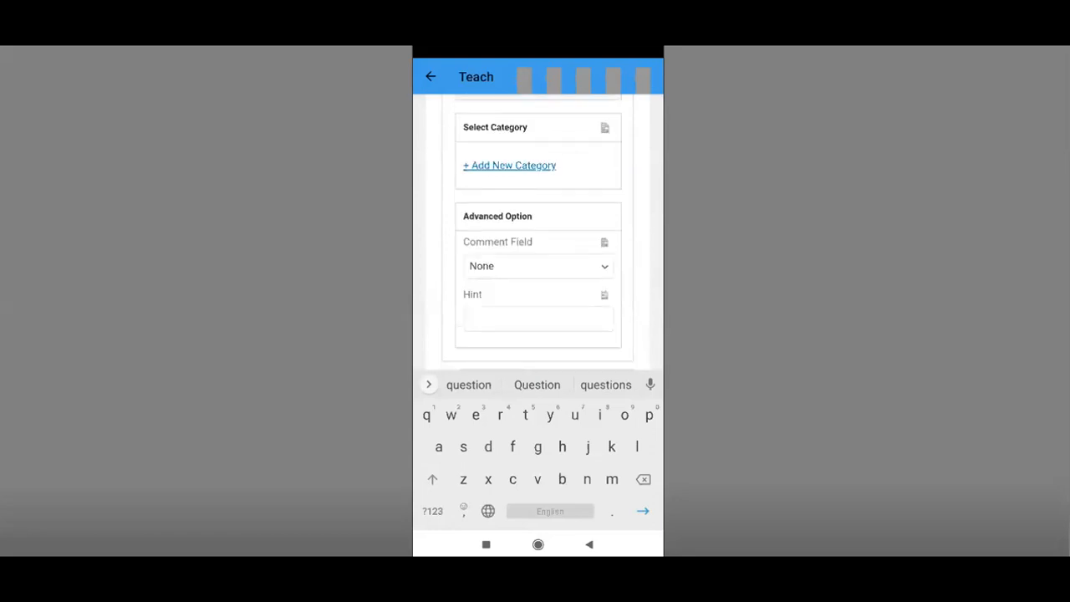